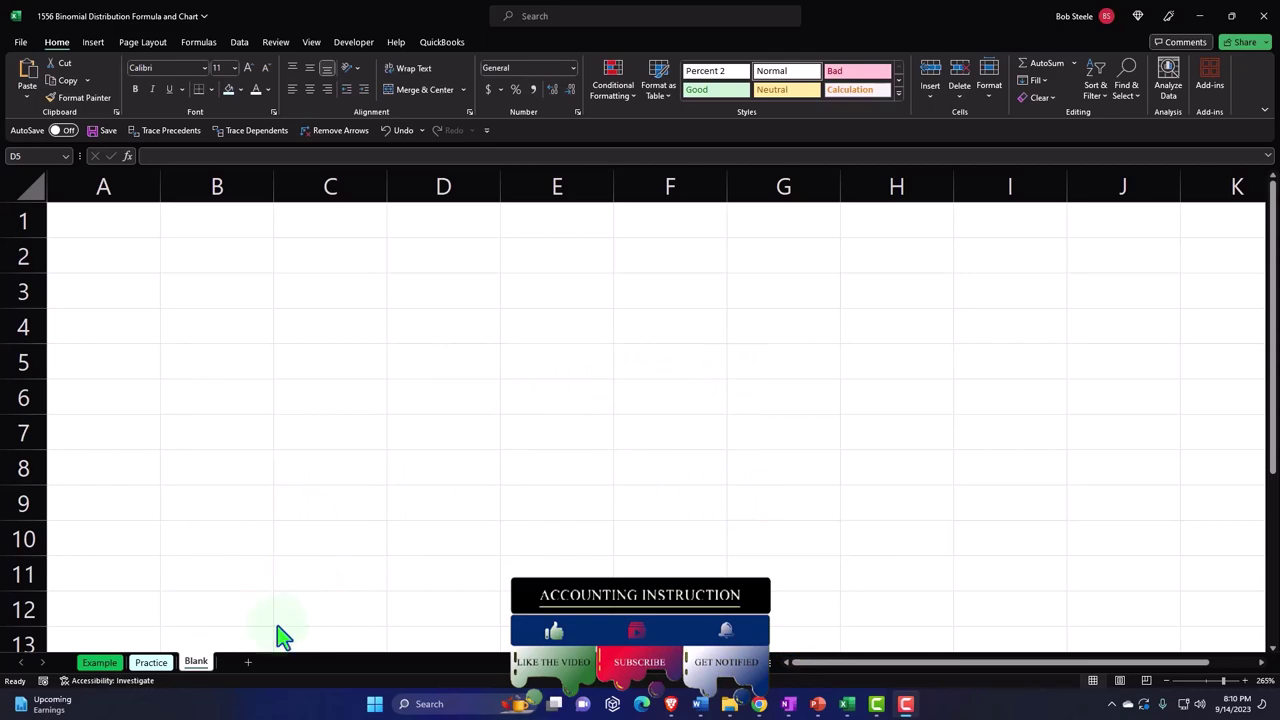
# - Review the Example sheet's conditions text, binomial equation, P2 formula and Binomial Distribution chart
pyautogui.click(108, 664)
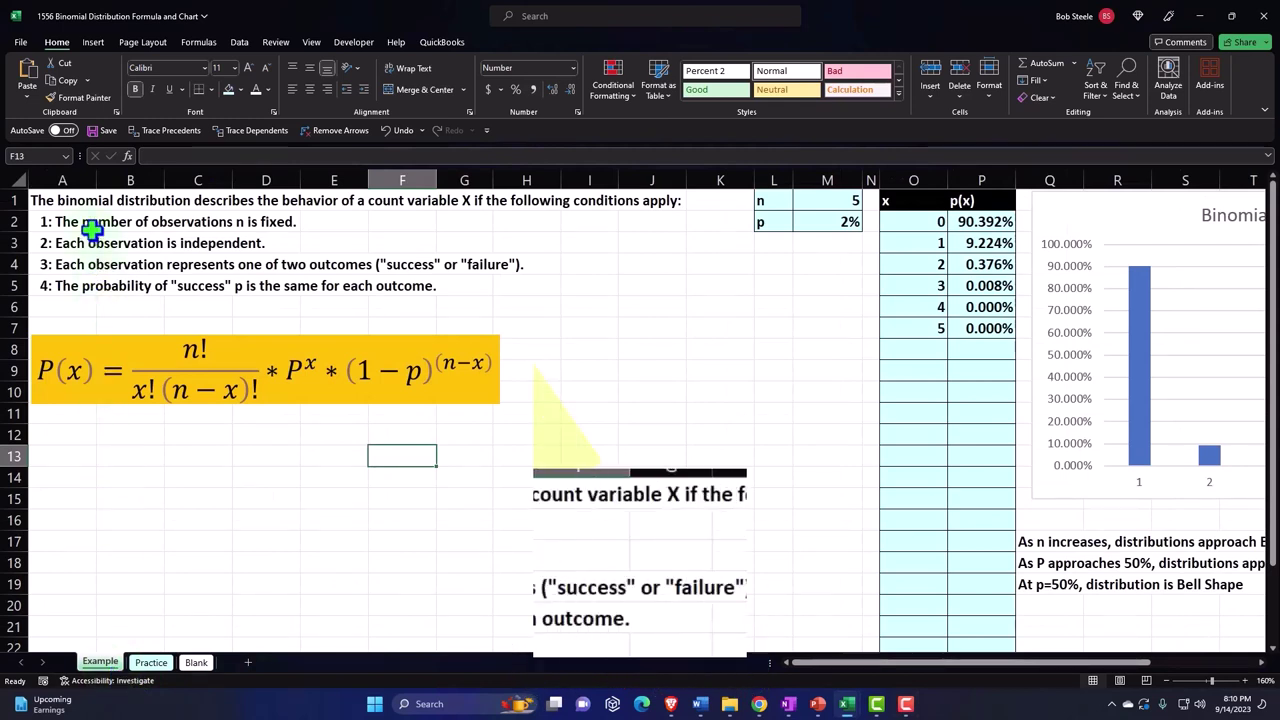
pyautogui.moveTo(70, 205); pyautogui.dragTo(457, 283)
pyautogui.hotkey('ctrl', 'c')
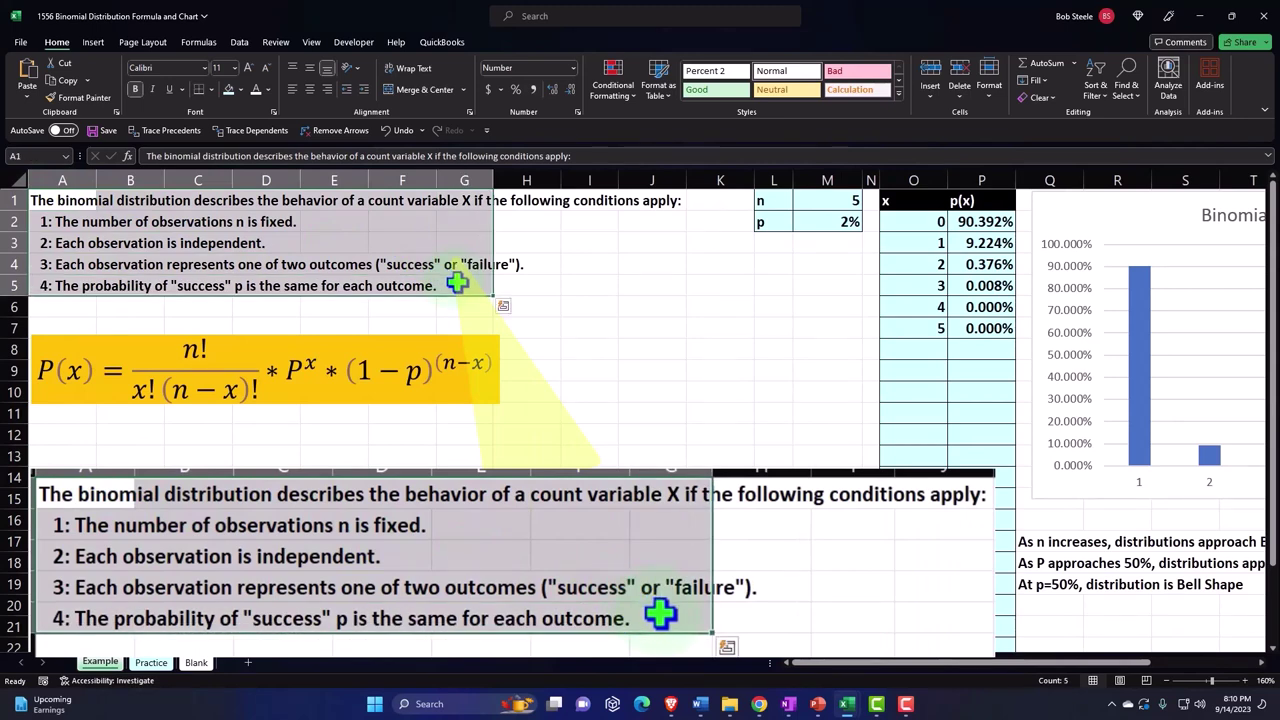
pyautogui.click(445, 340)
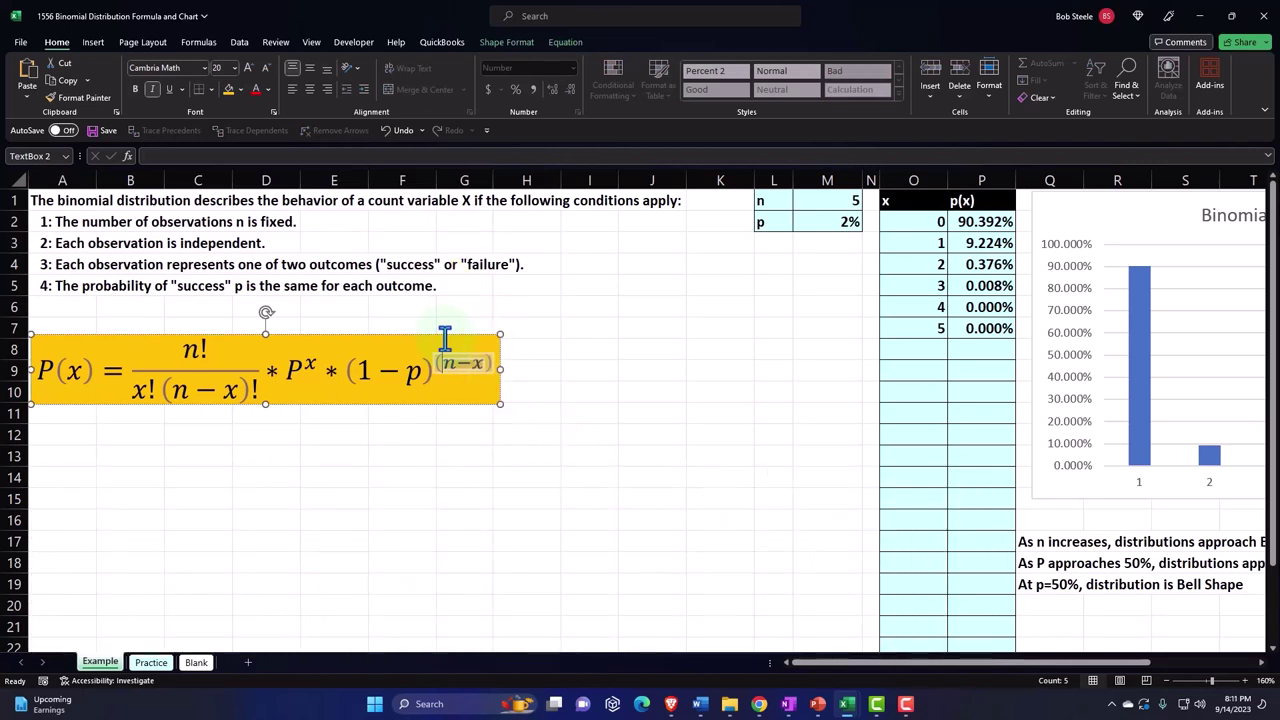
pyautogui.click(383, 447)
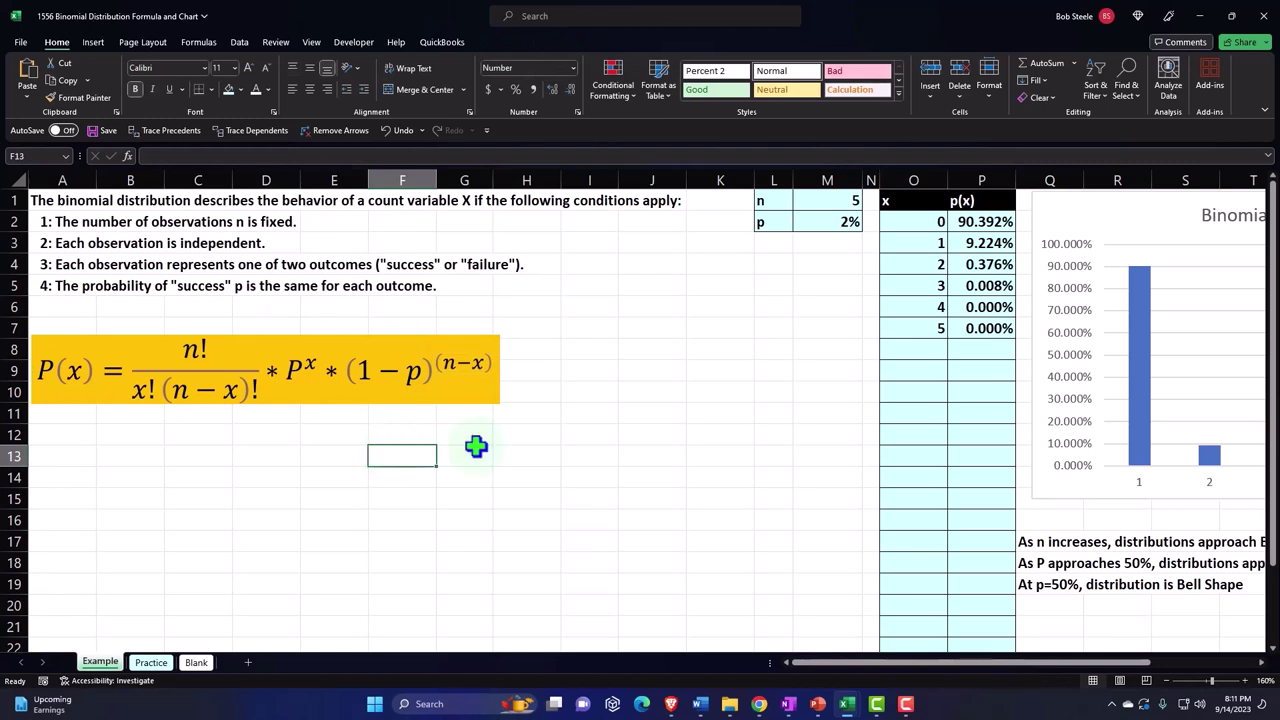
pyautogui.doubleClick(970, 220)
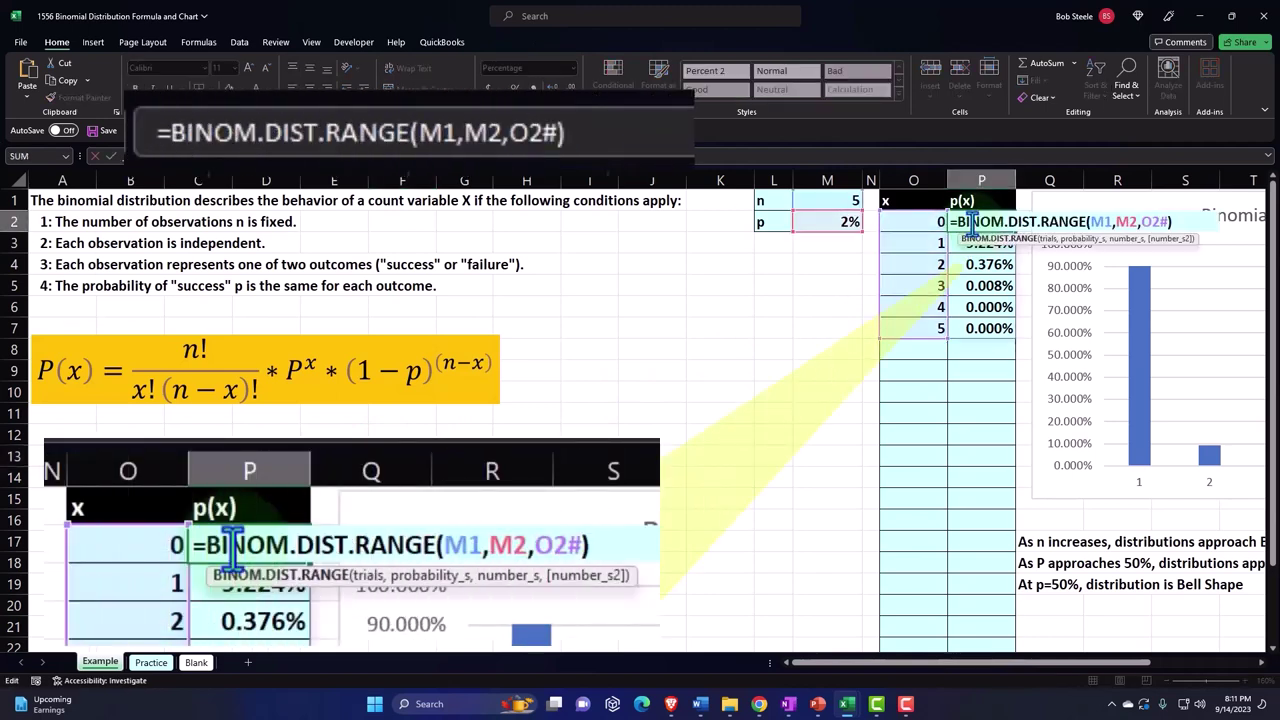
pyautogui.press('Return')
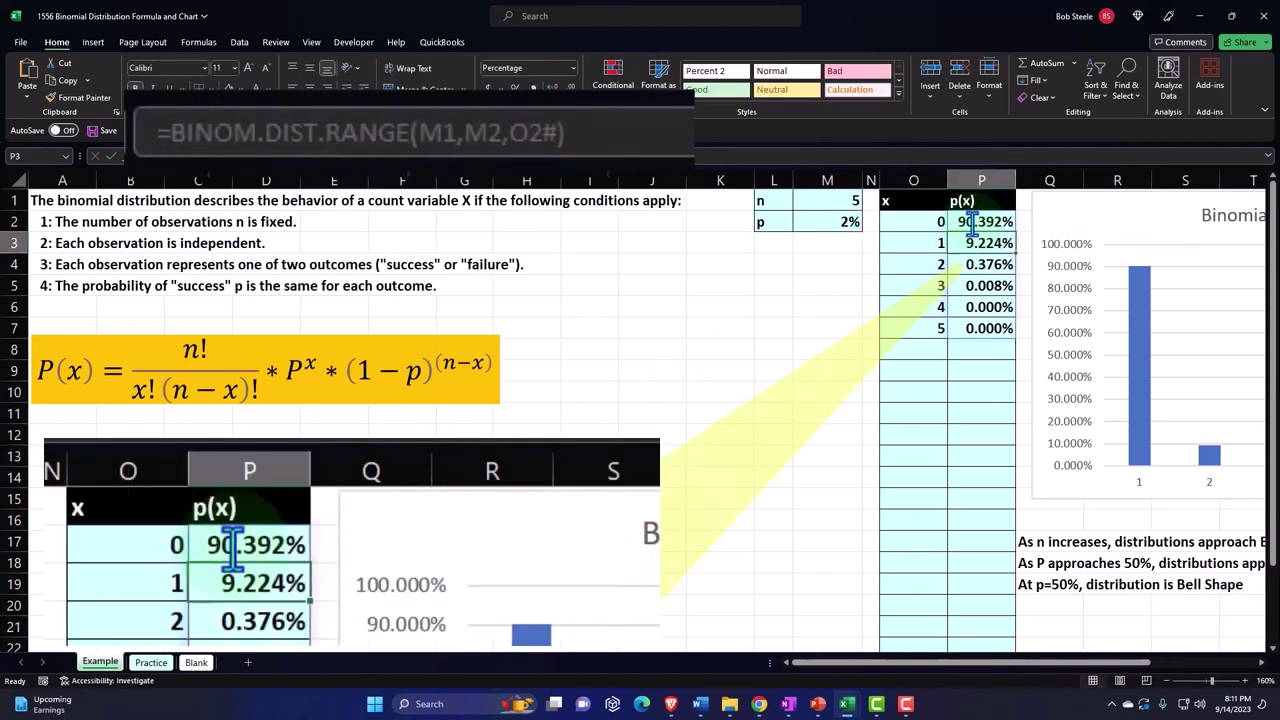
pyautogui.click(1061, 213)
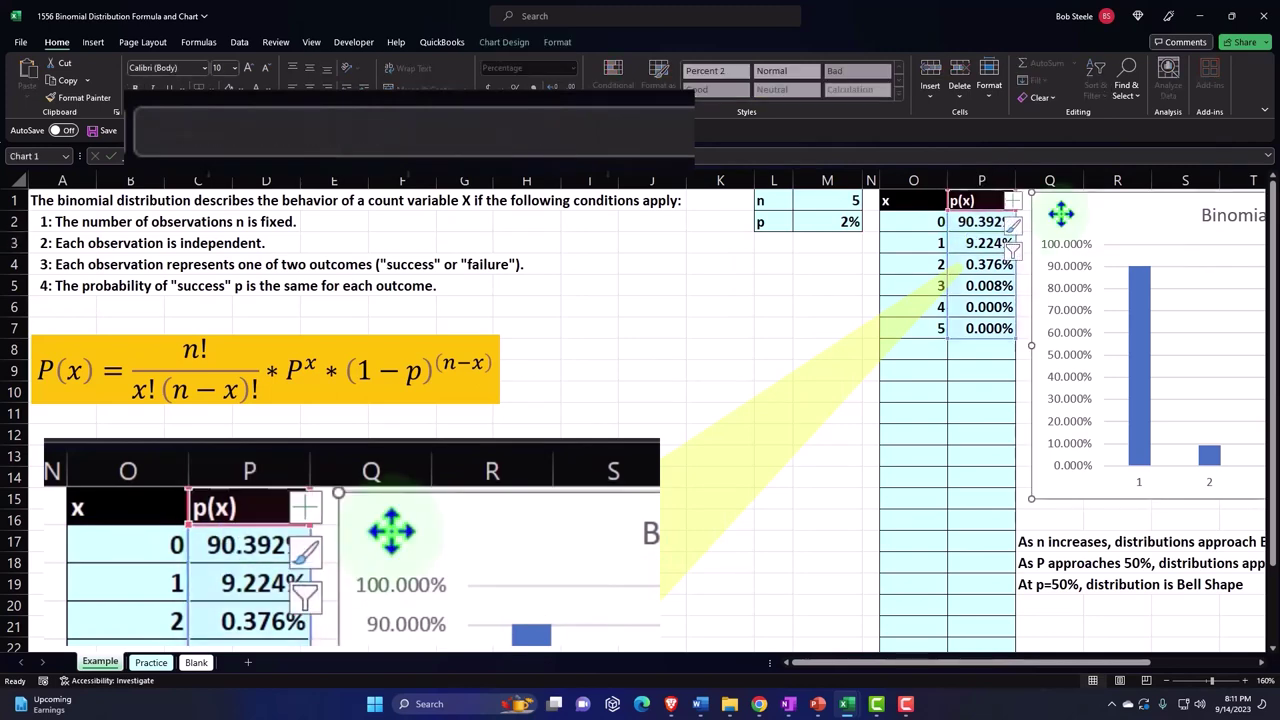
# - Set n in M1 to 10 to extend the table, then go to the Blank sheet
pyautogui.click(813, 202)
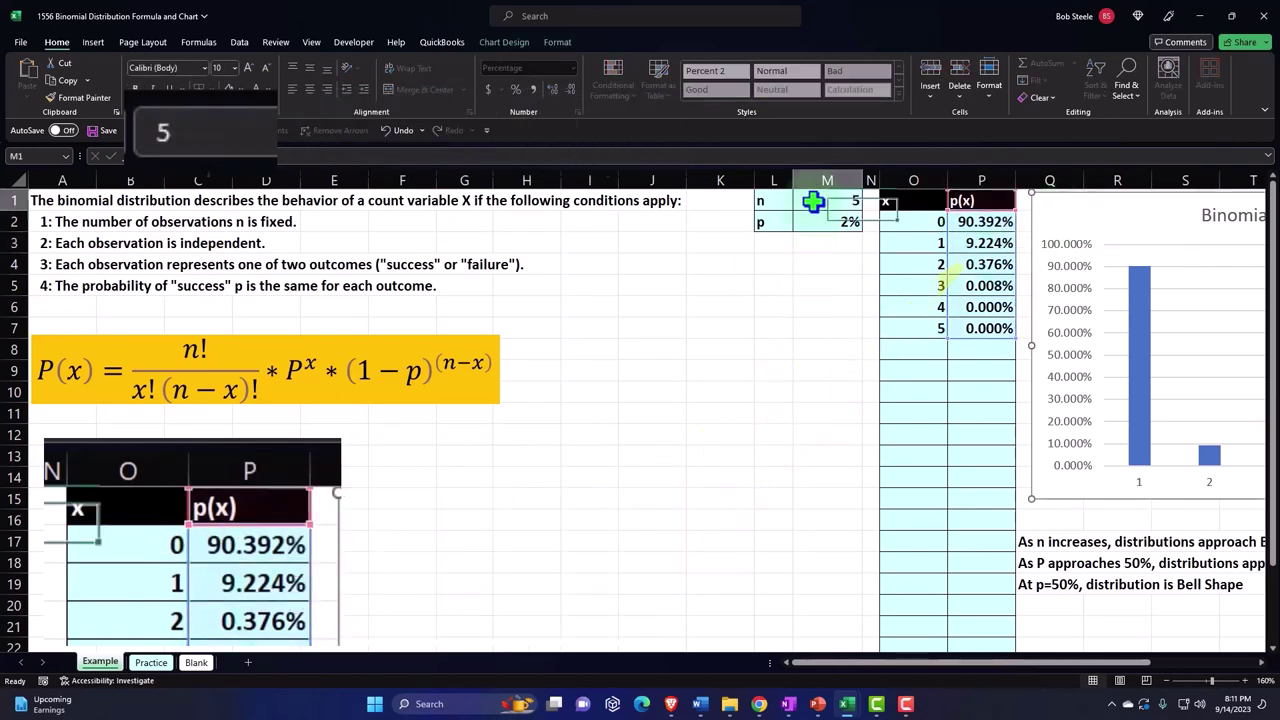
pyautogui.write('10')
pyautogui.press('Return')
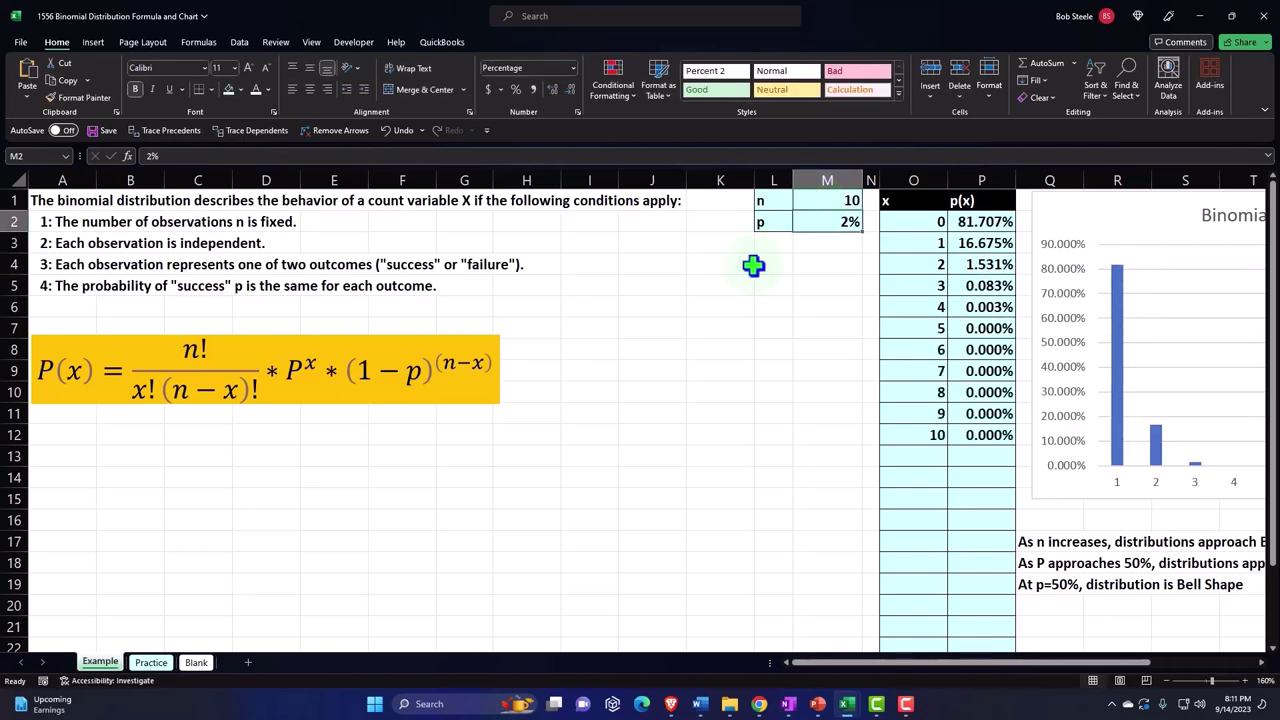
pyautogui.click(204, 664)
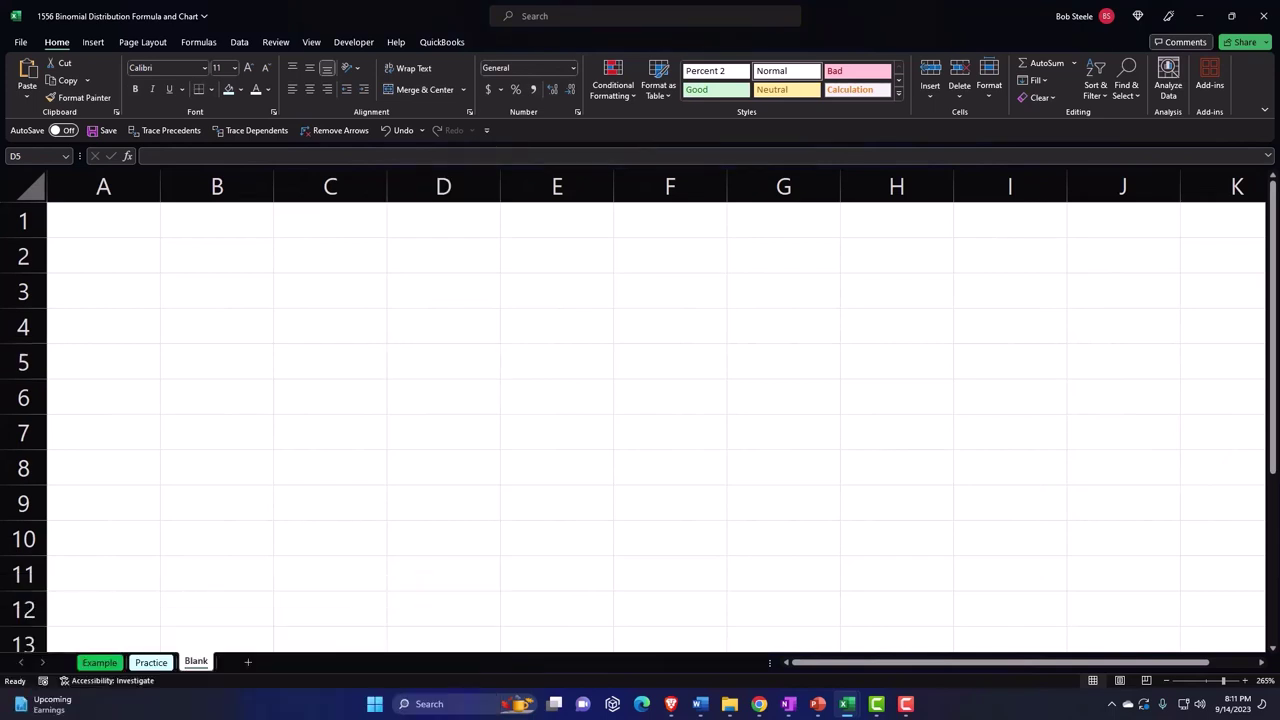
# - Paste the copied binomial conditions text into cell A1 of the Blank sheet
pyautogui.click(134, 214)
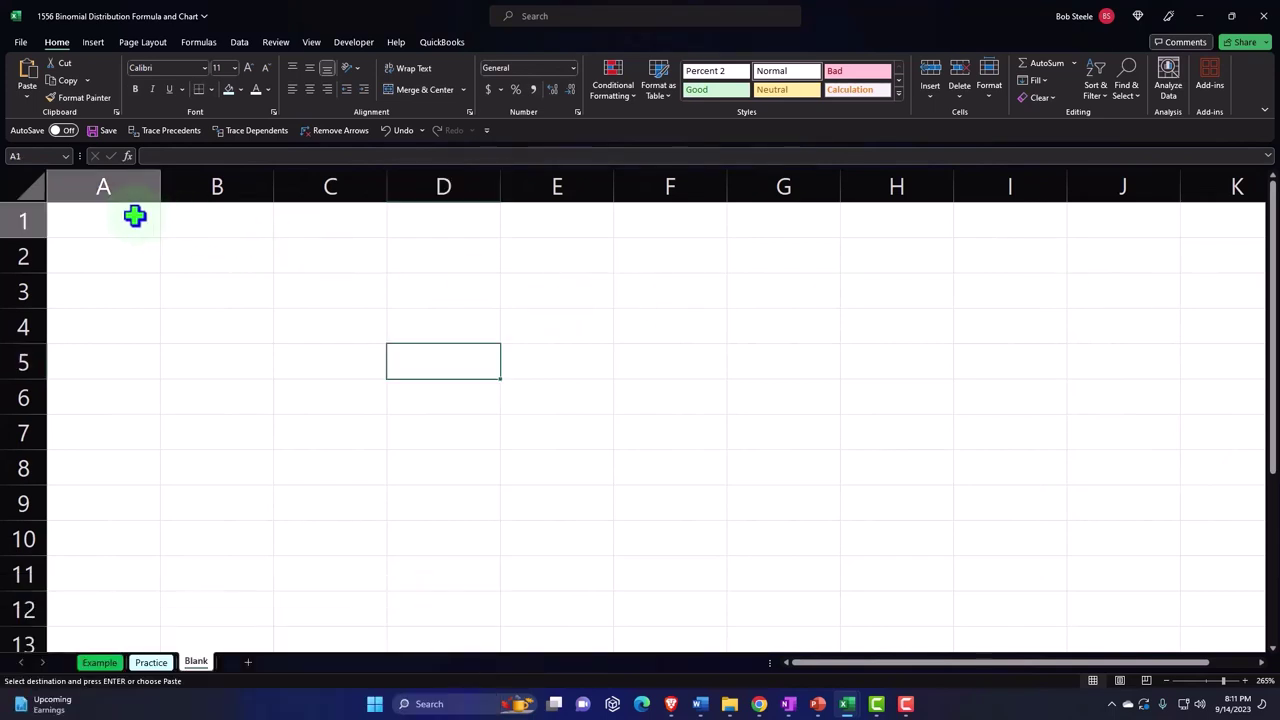
pyautogui.hotkey('ctrl', 'v')
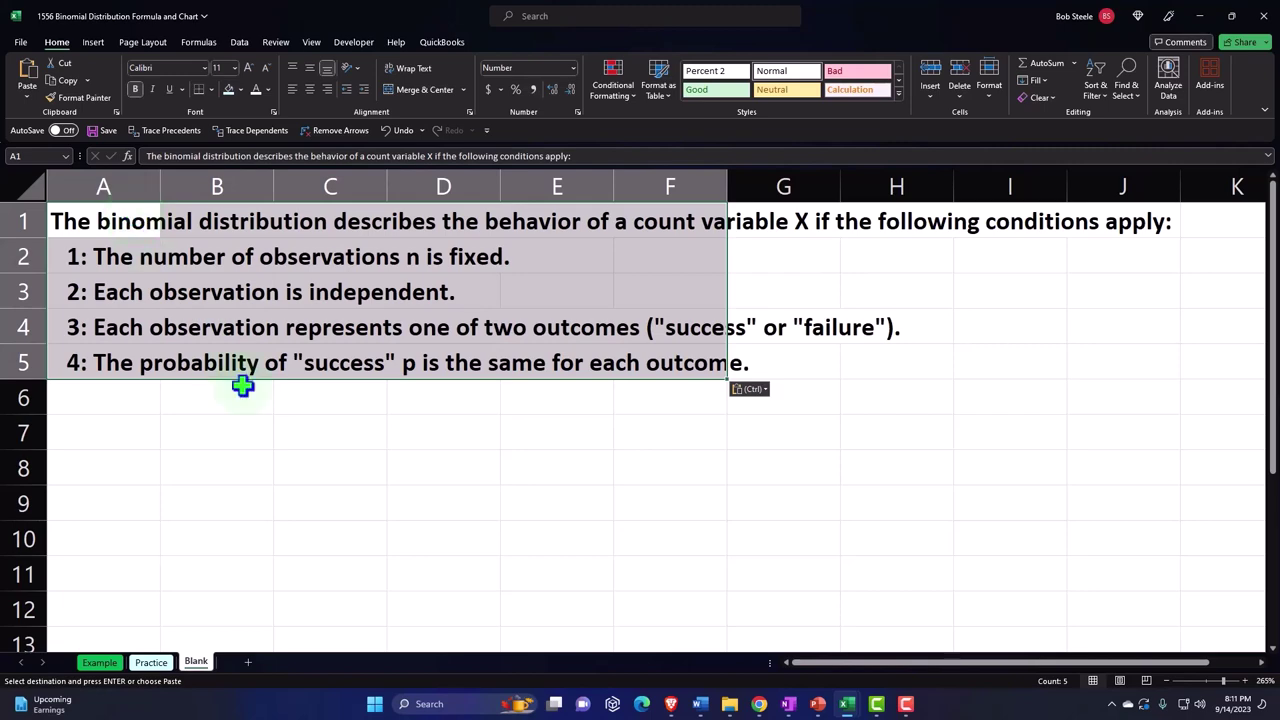
pyautogui.click(261, 433)
pyautogui.keyDown('ctrl'); pyautogui.scroll(-3, 261, 433); pyautogui.keyUp('ctrl')
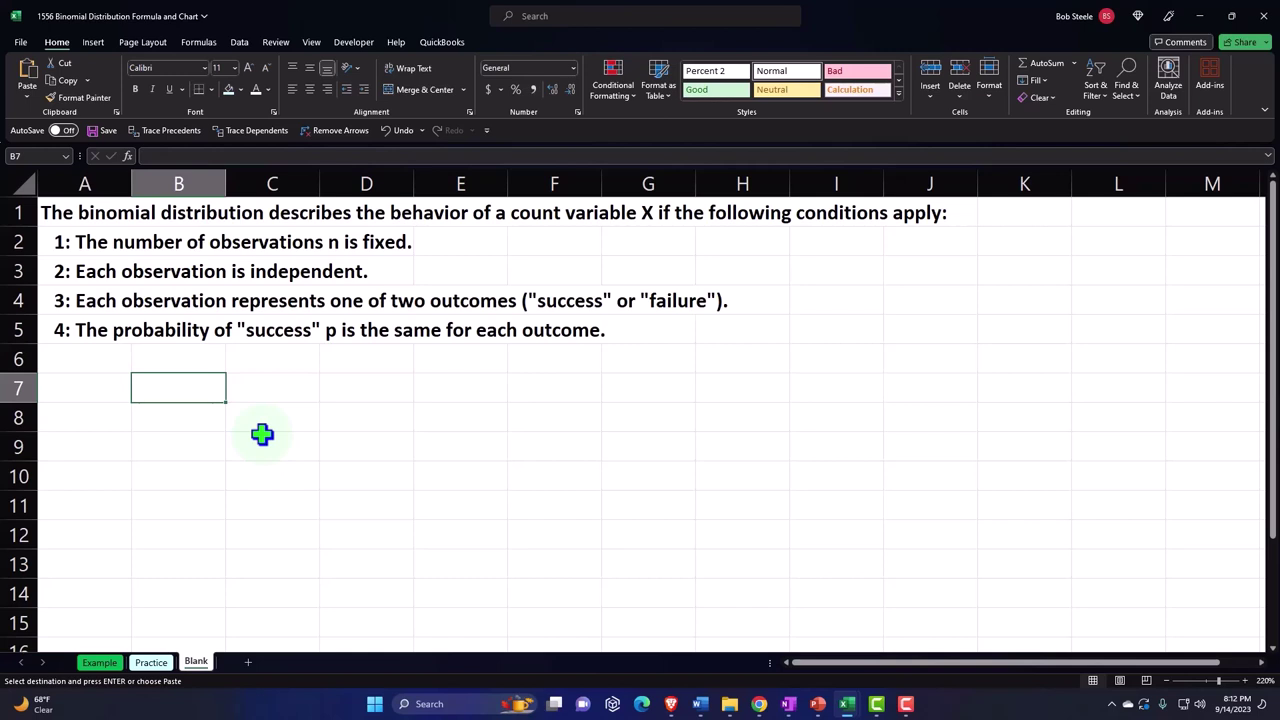
# - Insert a new empty equation and bring up the Ink Equation handwriting pad
pyautogui.click(93, 42)
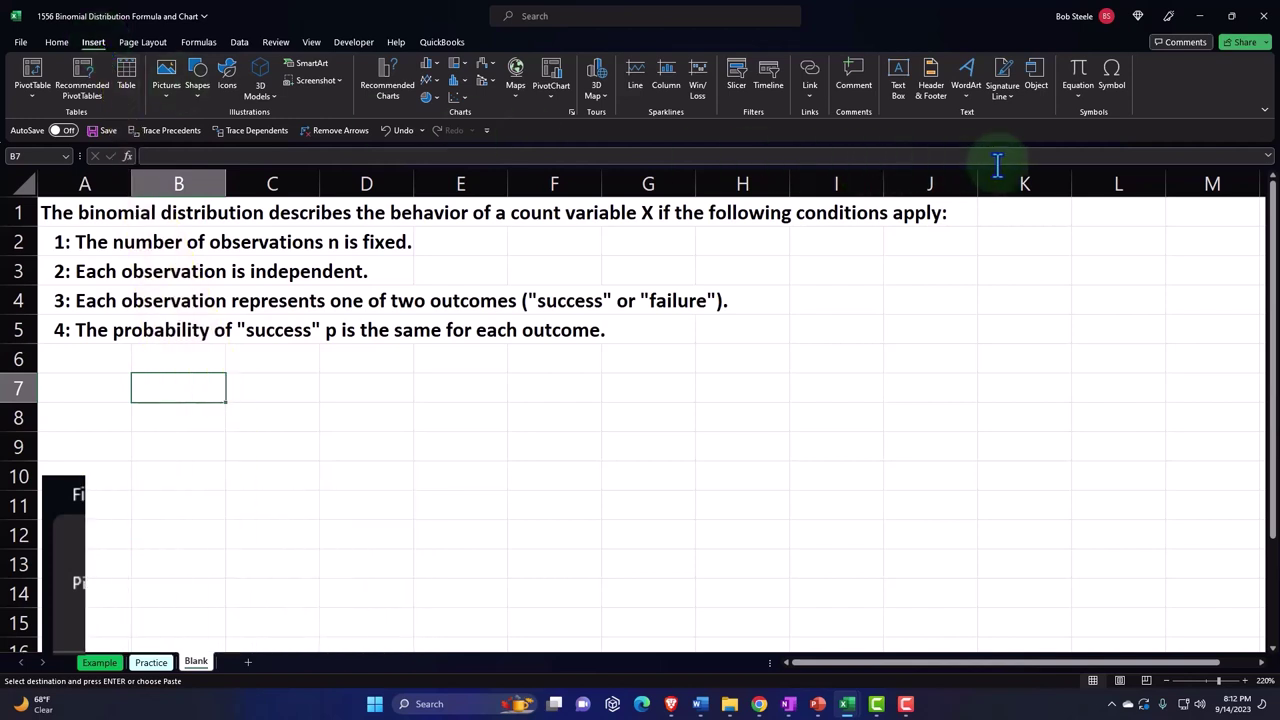
pyautogui.click(1078, 75)
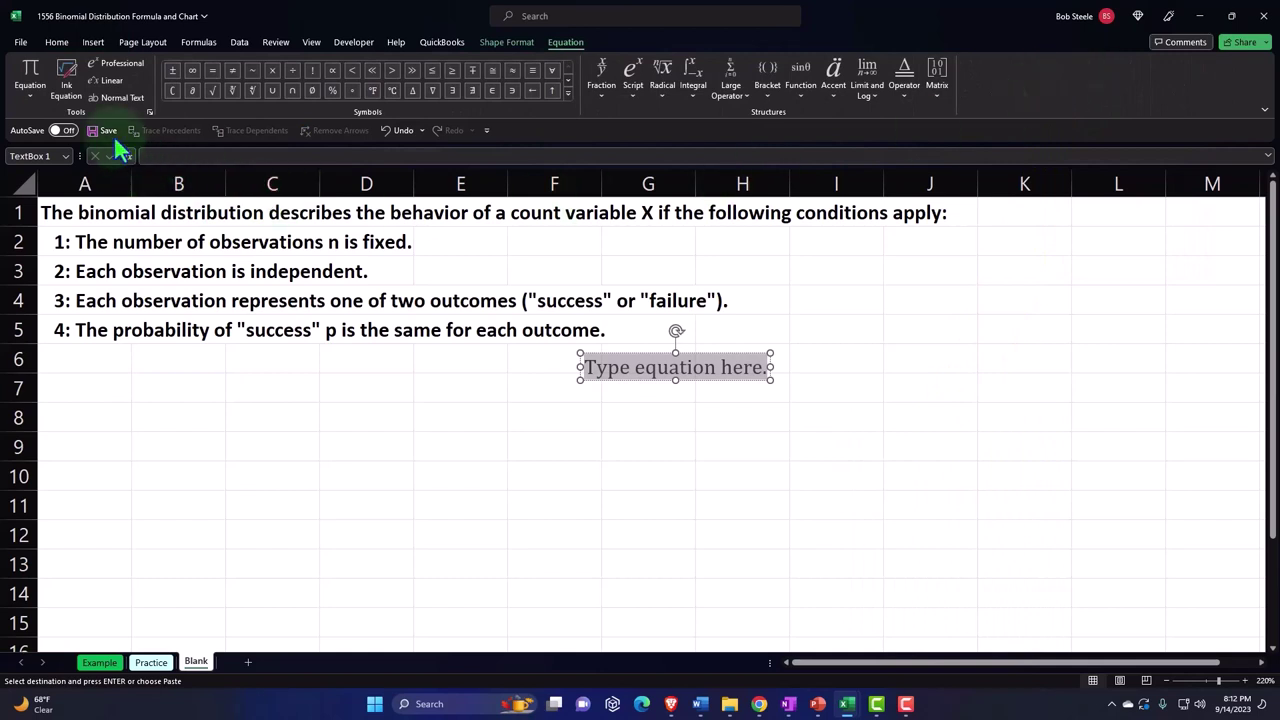
pyautogui.click(71, 65)
# - Enlarge the Math Input Control and handwrite P(x) = on the pad
pyautogui.moveTo(430, 290); pyautogui.dragTo(129, 160)
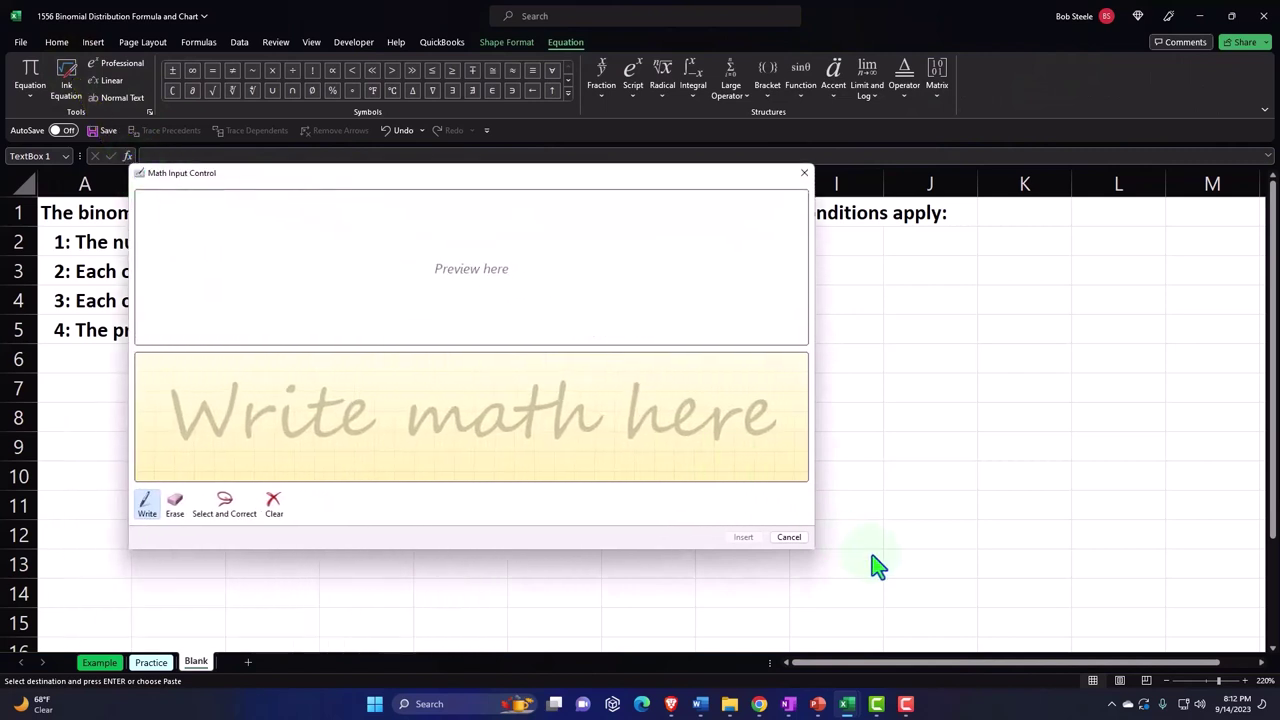
pyautogui.moveTo(814, 551); pyautogui.dragTo(1190, 620)
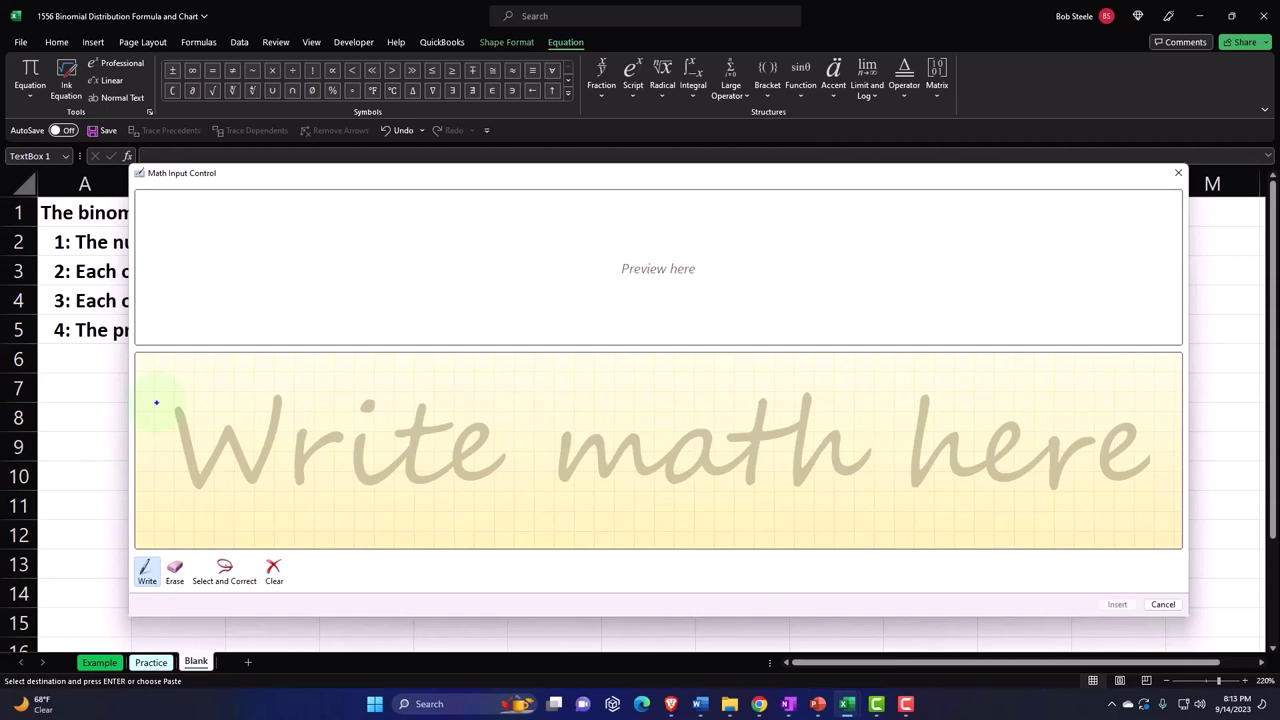
pyautogui.moveTo(156, 402); pyautogui.dragTo(153, 492)
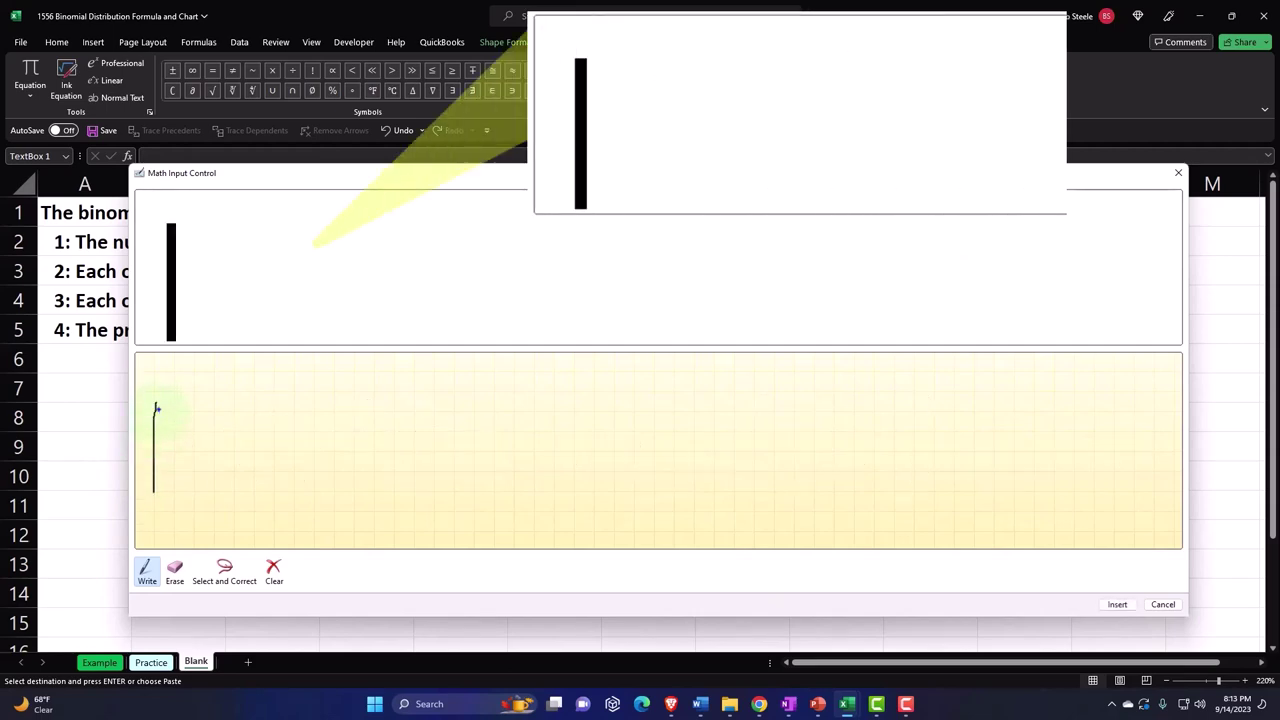
pyautogui.moveTo(156, 406)
pyautogui.mouseDown()
pyautogui.moveTo(193, 407)
pyautogui.moveTo(189, 431)
pyautogui.moveTo(155, 430)
pyautogui.mouseUp()
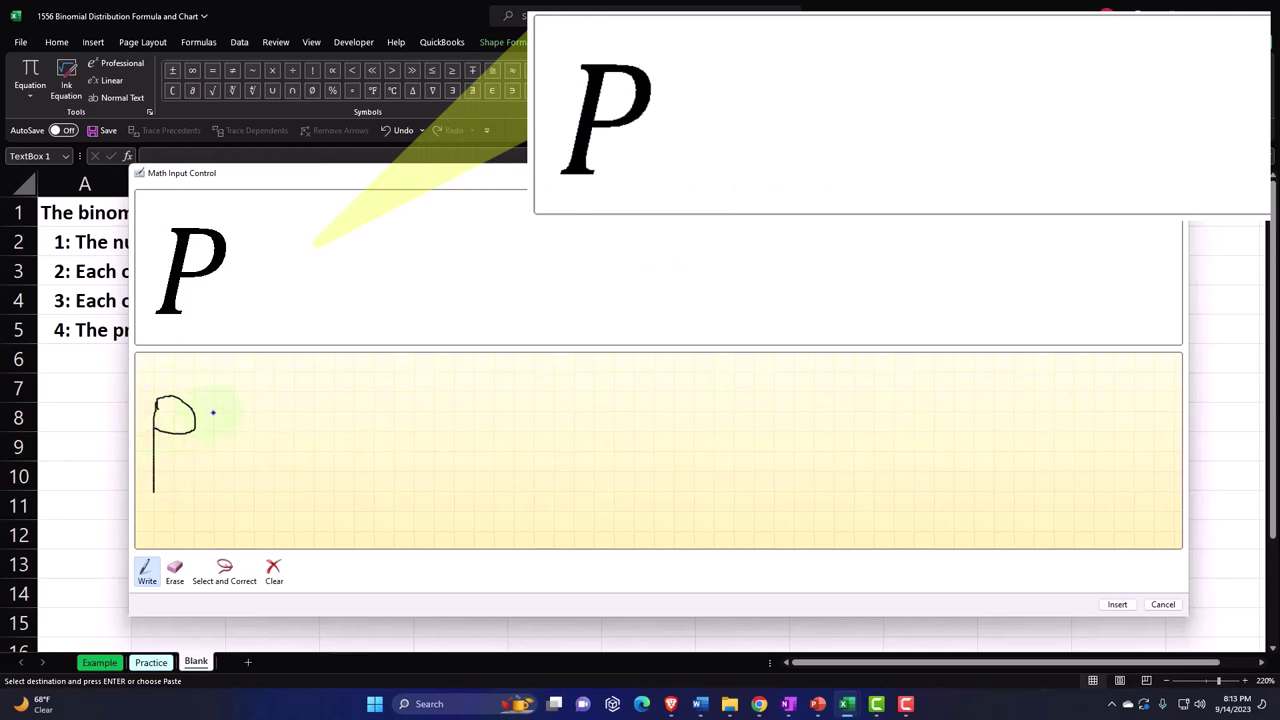
pyautogui.moveTo(223, 403)
pyautogui.mouseDown()
pyautogui.moveTo(205, 462)
pyautogui.moveTo(222, 496)
pyautogui.mouseUp()
pyautogui.moveTo(231, 431); pyautogui.dragTo(267, 494)
pyautogui.moveTo(262, 446); pyautogui.dragTo(221, 480)
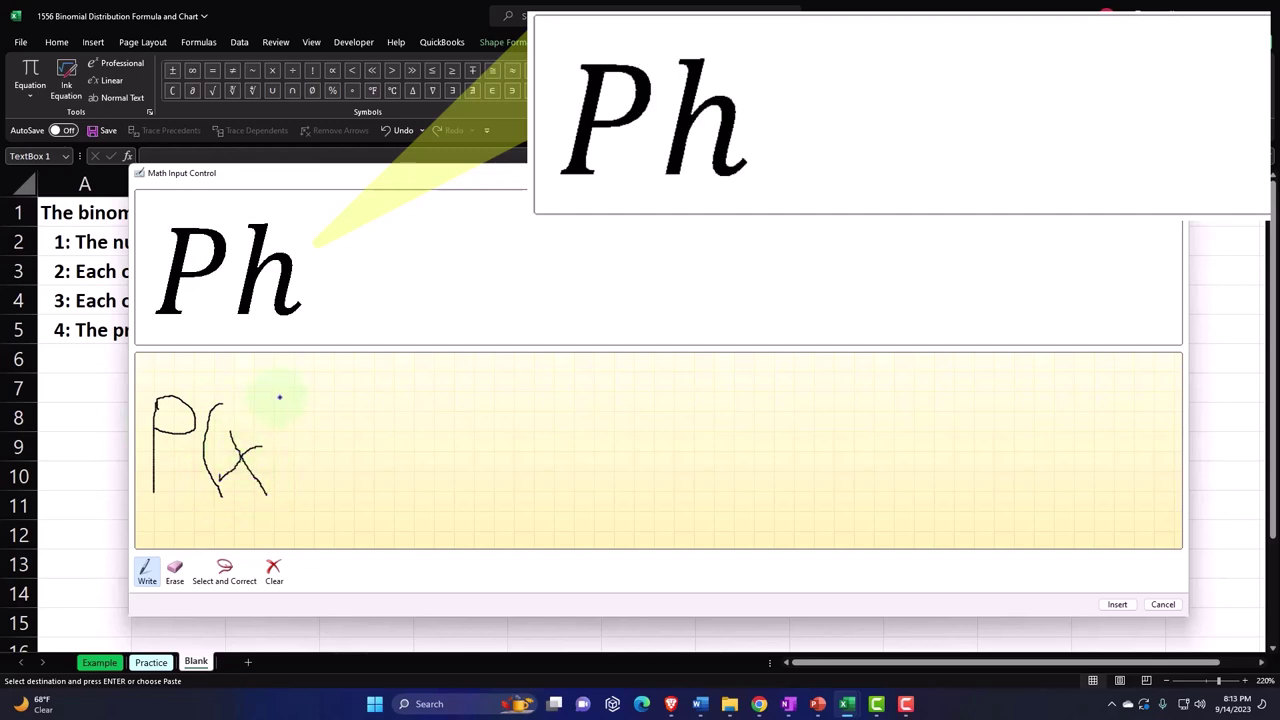
pyautogui.moveTo(266, 396)
pyautogui.mouseDown()
pyautogui.moveTo(289, 498)
pyautogui.moveTo(276, 505)
pyautogui.mouseUp()
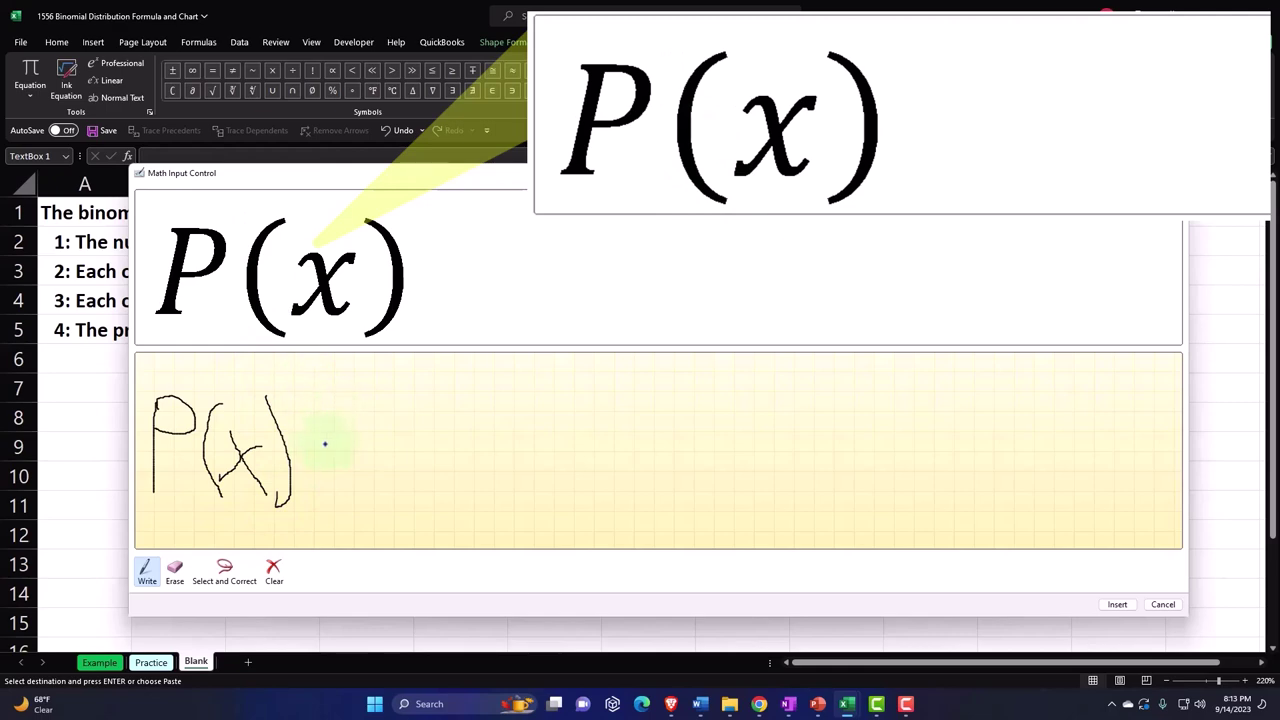
pyautogui.moveTo(311, 437); pyautogui.dragTo(352, 455)
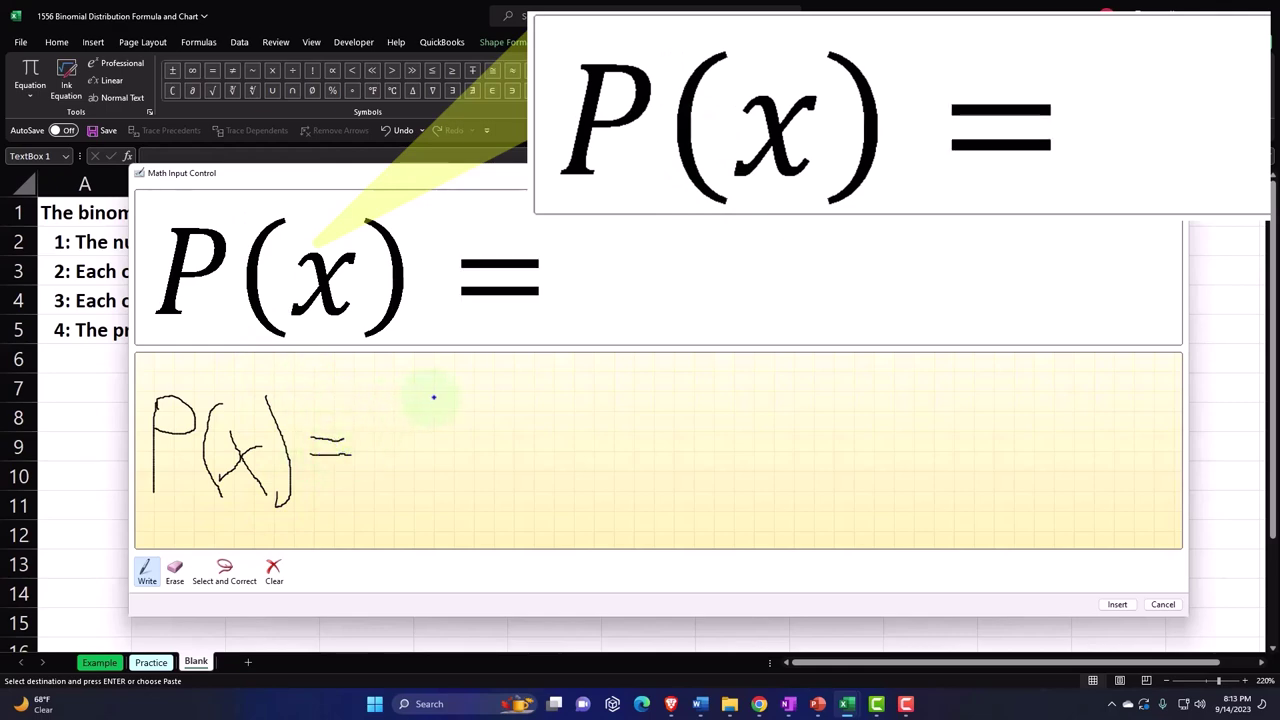
# - Begin writing the n! numerator, then switch to Erase to fix its misreading
pyautogui.moveTo(437, 384)
pyautogui.mouseDown()
pyautogui.moveTo(433, 425)
pyautogui.moveTo(433, 392)
pyautogui.moveTo(455, 386)
pyautogui.moveTo(463, 419)
pyautogui.moveTo(481, 416)
pyautogui.mouseUp()
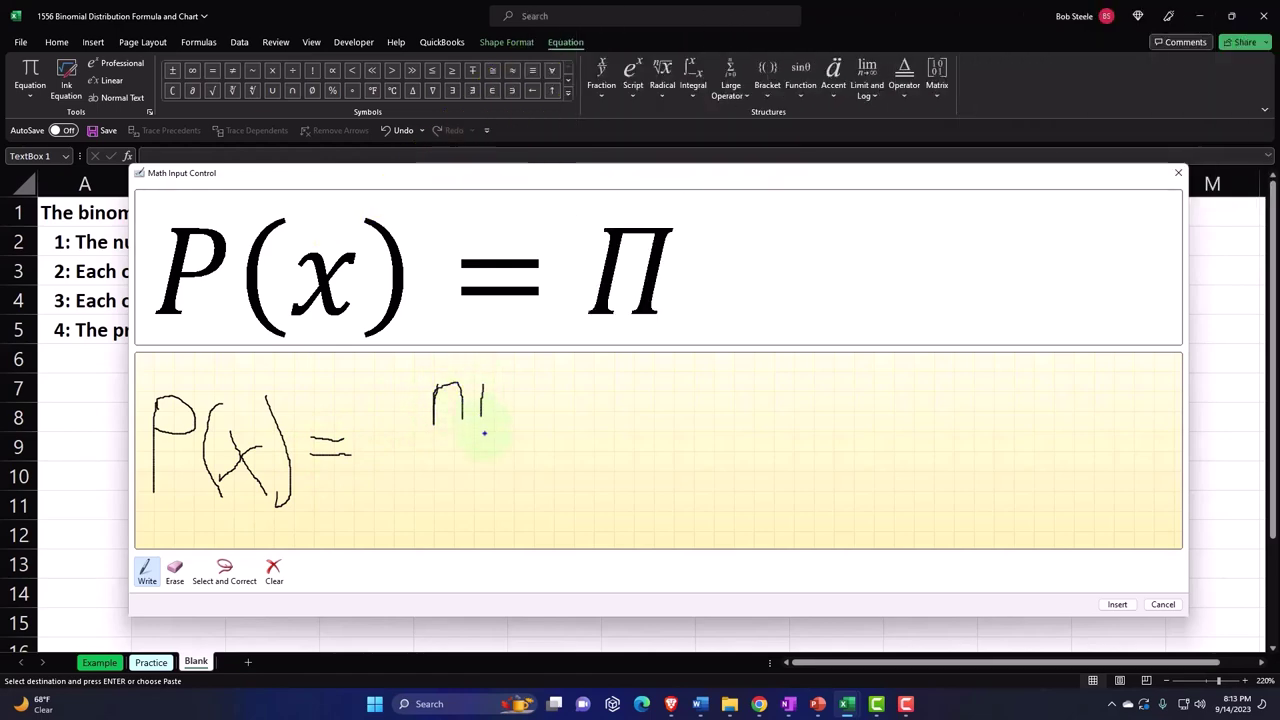
pyautogui.click(483, 427)
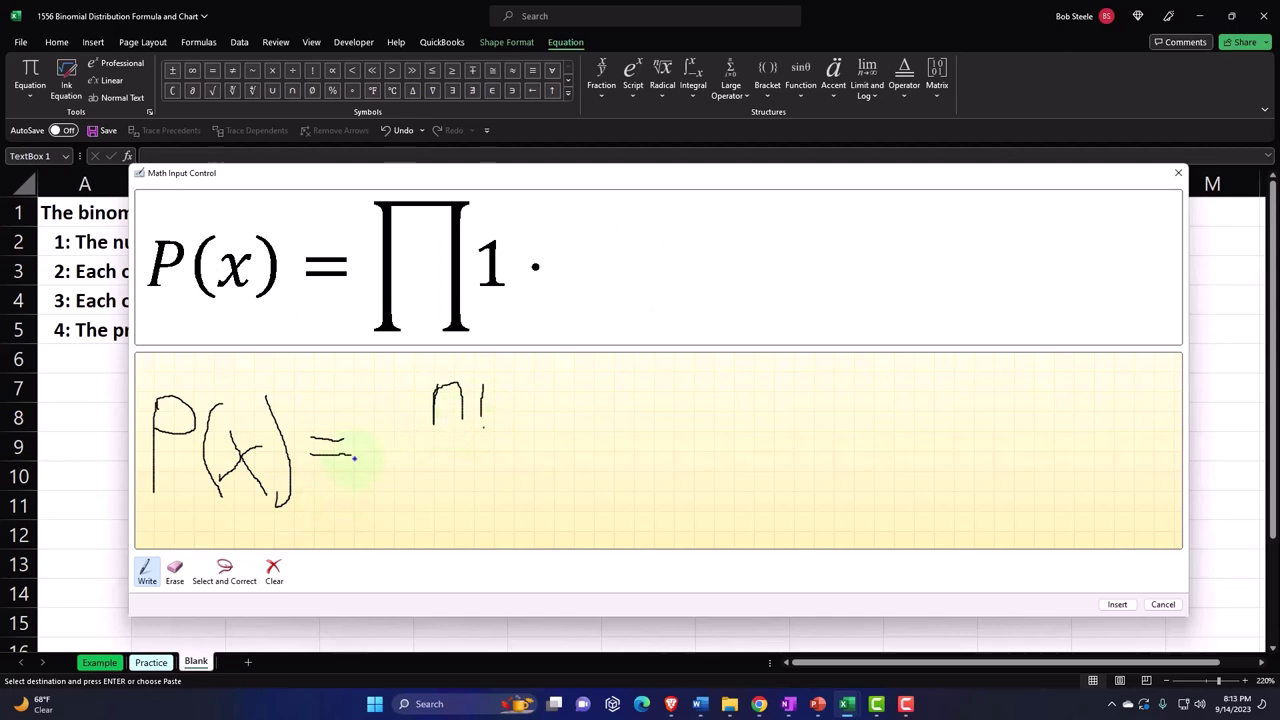
pyautogui.click(174, 570)
# - Erase the misread numerator and rewrite n! above a fraction bar
pyautogui.moveTo(447, 403); pyautogui.dragTo(486, 401)
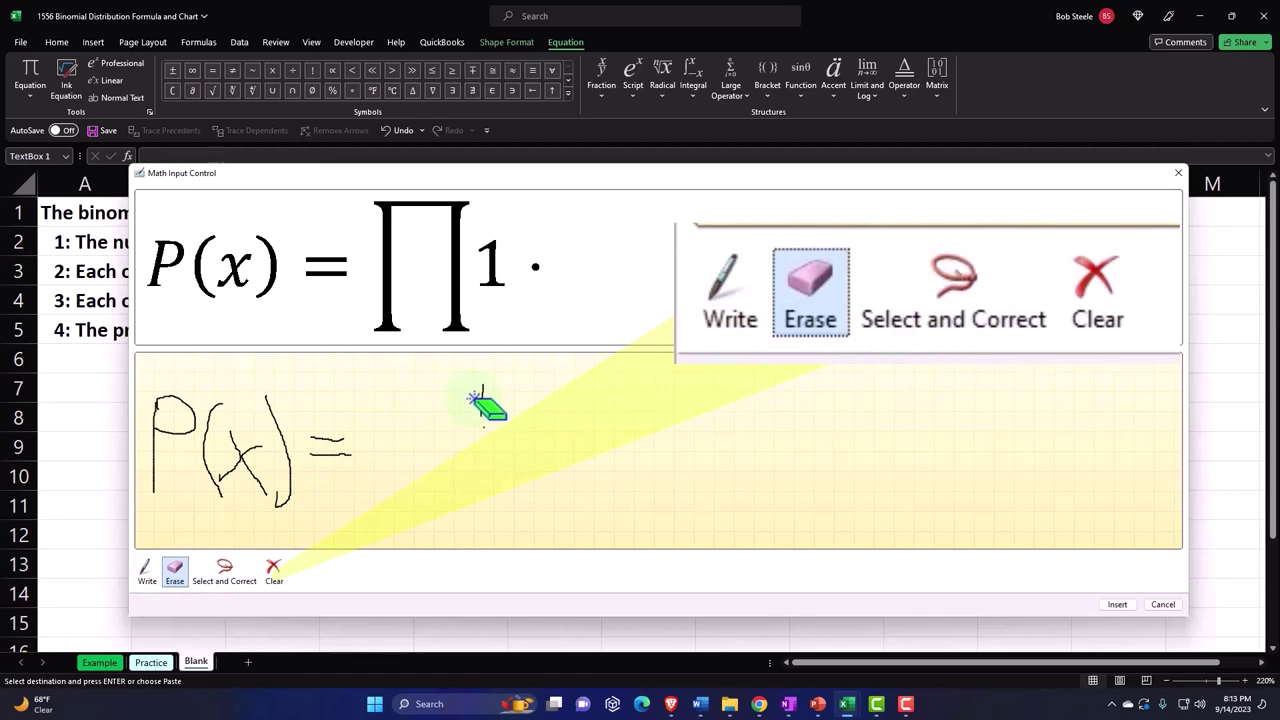
pyautogui.click(147, 574)
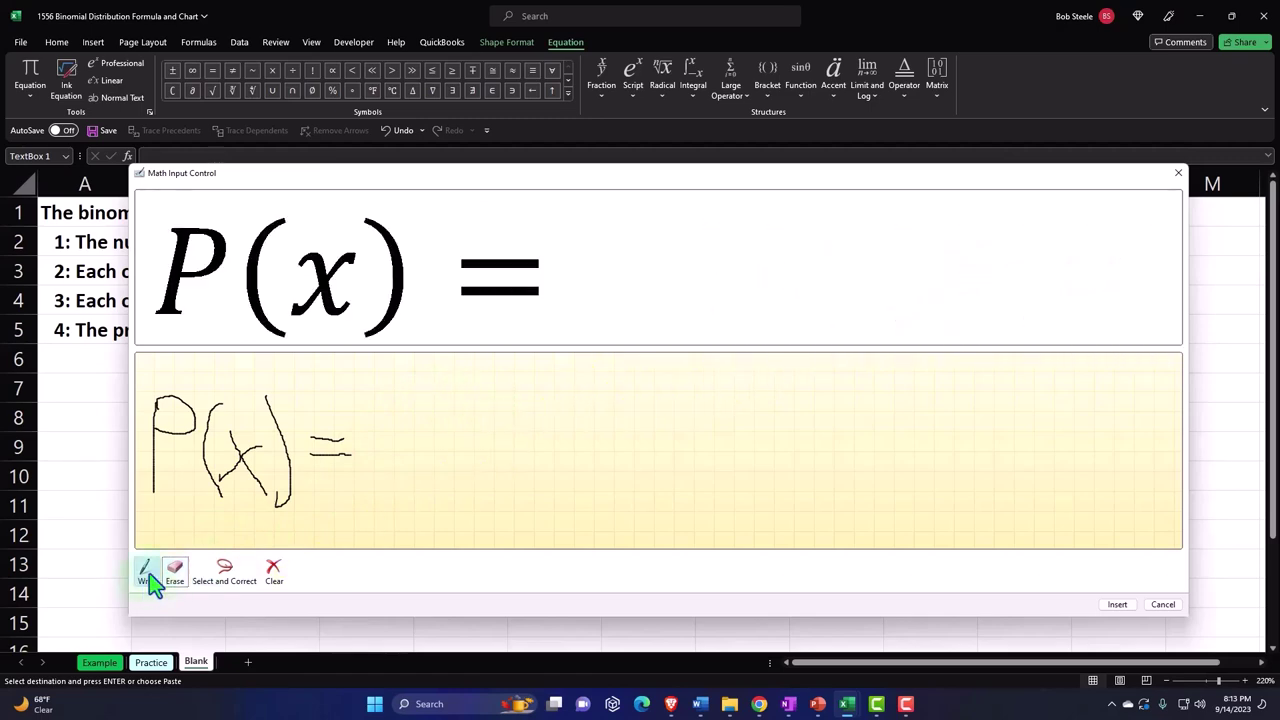
pyautogui.moveTo(419, 384)
pyautogui.mouseDown()
pyautogui.moveTo(416, 402)
pyautogui.moveTo(441, 395)
pyautogui.mouseUp()
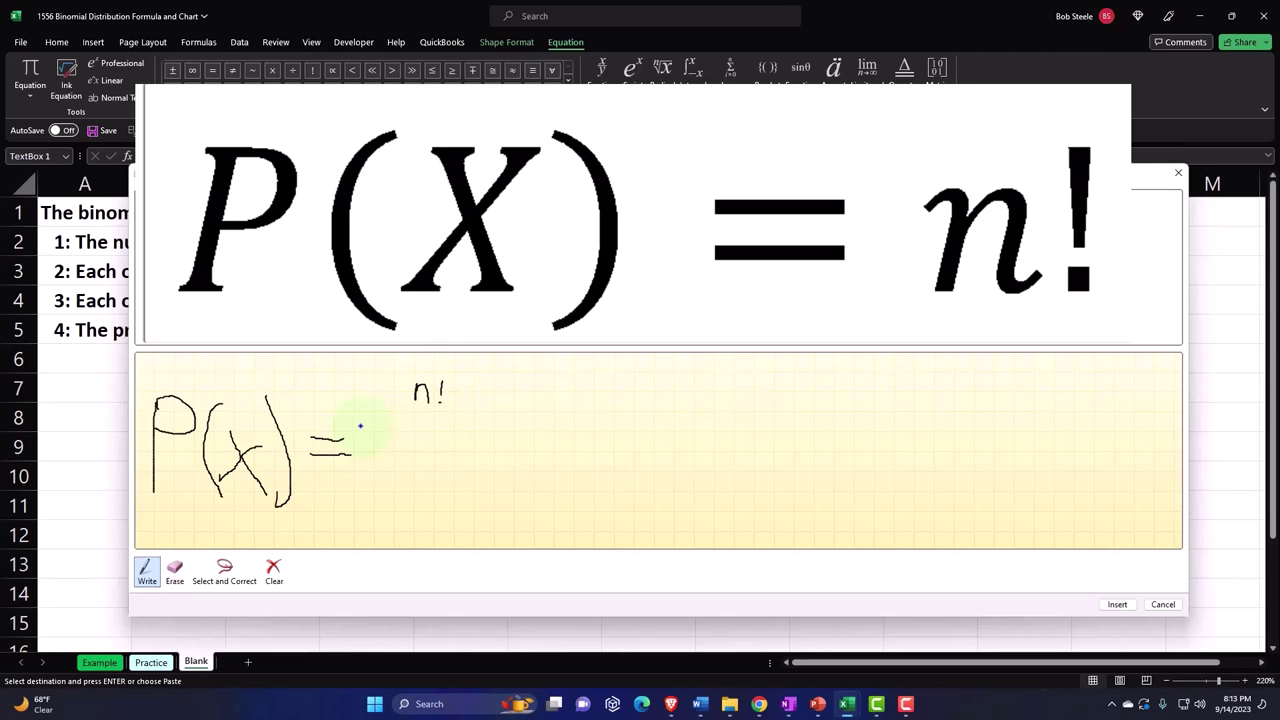
pyautogui.moveTo(360, 426); pyautogui.dragTo(544, 416)
# - Handwrite the denominator x!(n − x)! under the fraction bar
pyautogui.moveTo(377, 439)
pyautogui.mouseDown()
pyautogui.moveTo(401, 463)
pyautogui.moveTo(381, 463)
pyautogui.moveTo(411, 457)
pyautogui.mouseUp()
pyautogui.click(412, 460)
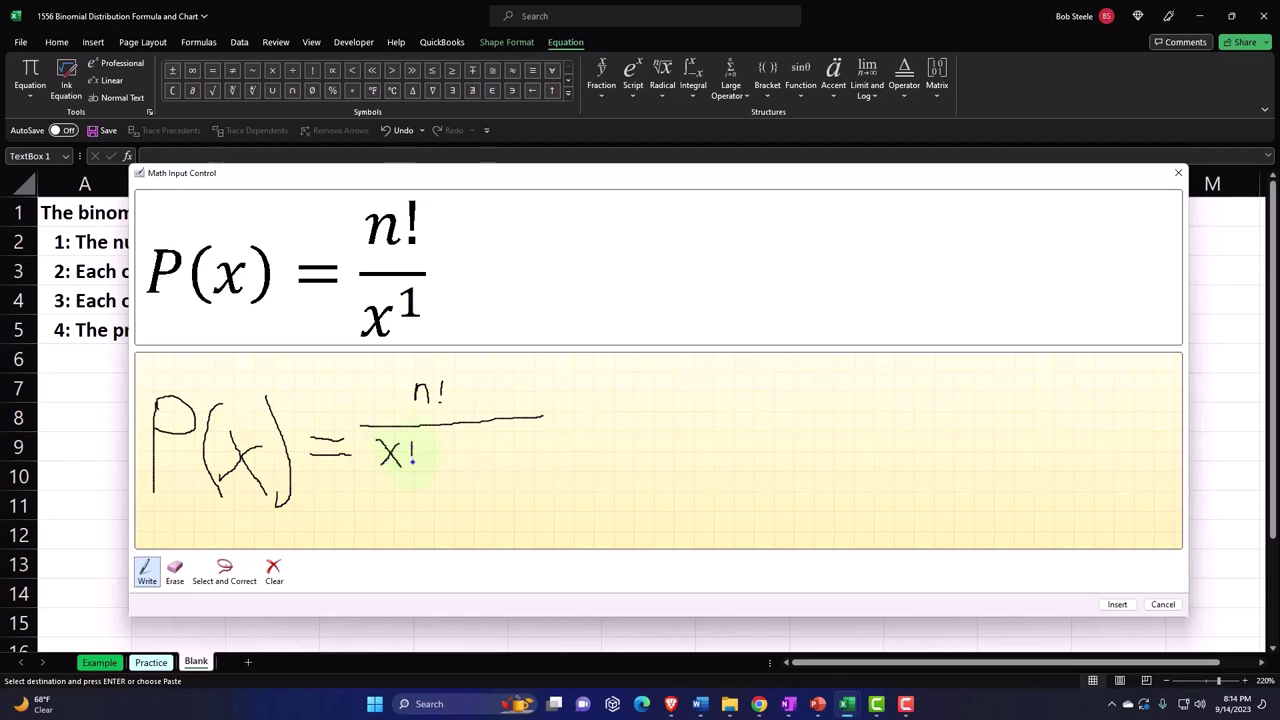
pyautogui.moveTo(433, 437); pyautogui.dragTo(431, 469)
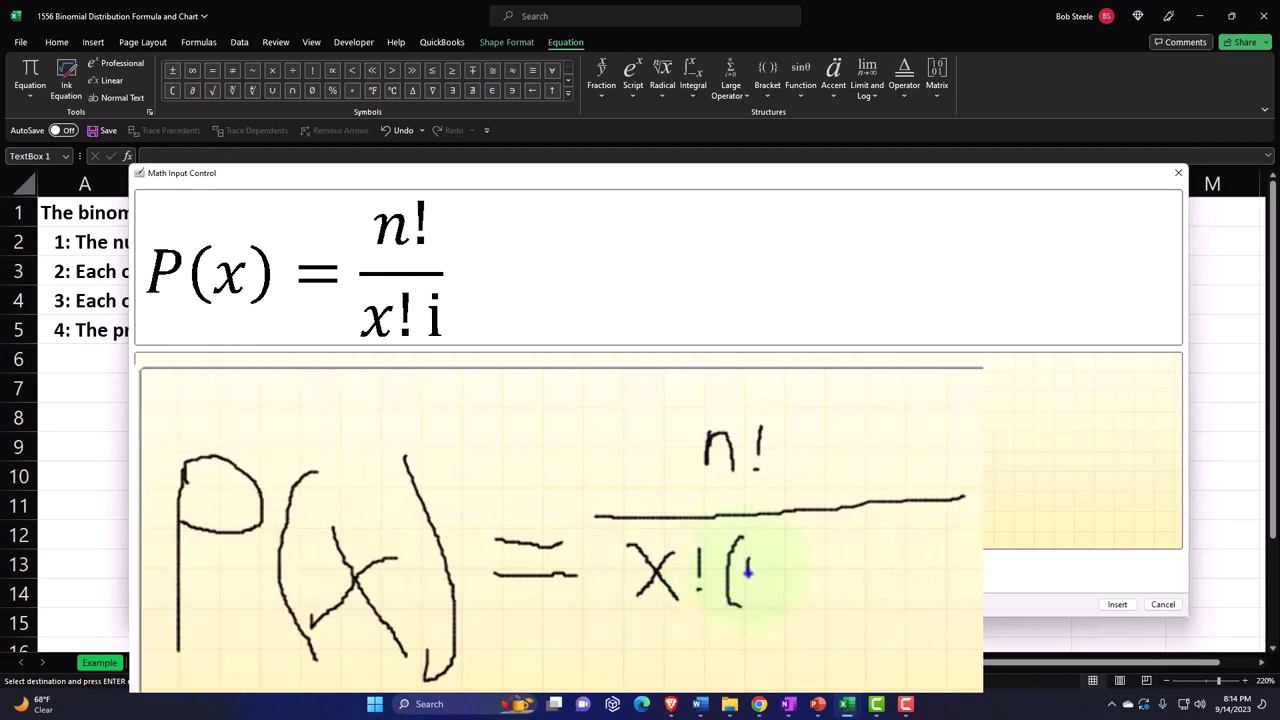
pyautogui.moveTo(748, 554)
pyautogui.mouseDown()
pyautogui.moveTo(746, 572)
pyautogui.moveTo(762, 556)
pyautogui.moveTo(770, 594)
pyautogui.moveTo(806, 567)
pyautogui.moveTo(838, 582)
pyautogui.moveTo(820, 588)
pyautogui.mouseUp()
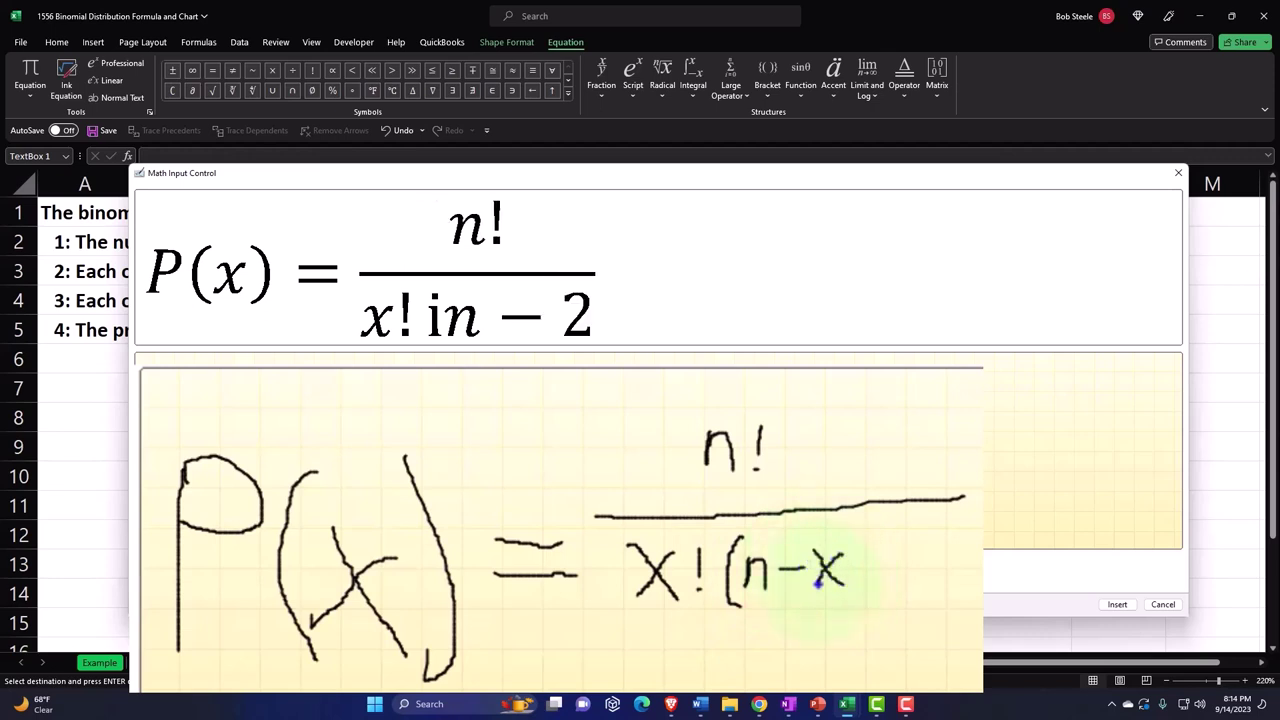
pyautogui.moveTo(855, 533); pyautogui.dragTo(857, 600)
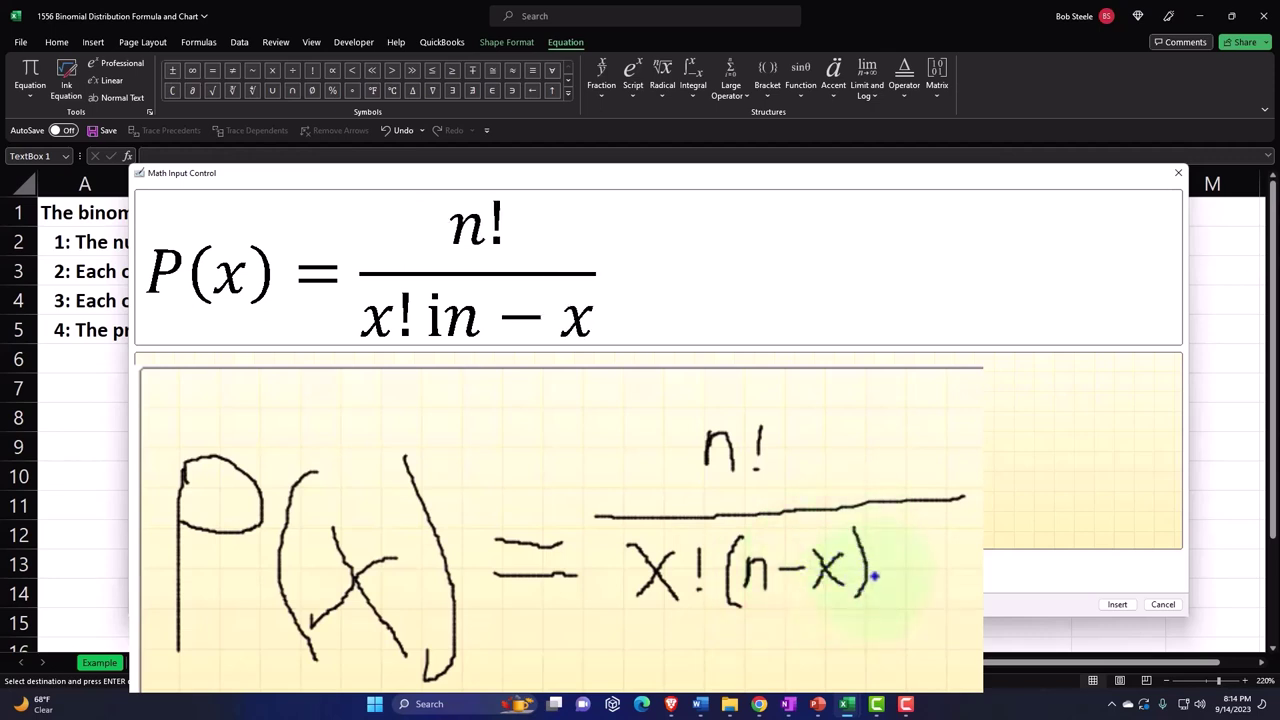
pyautogui.moveTo(885, 540); pyautogui.dragTo(884, 584)
pyautogui.click(882, 596)
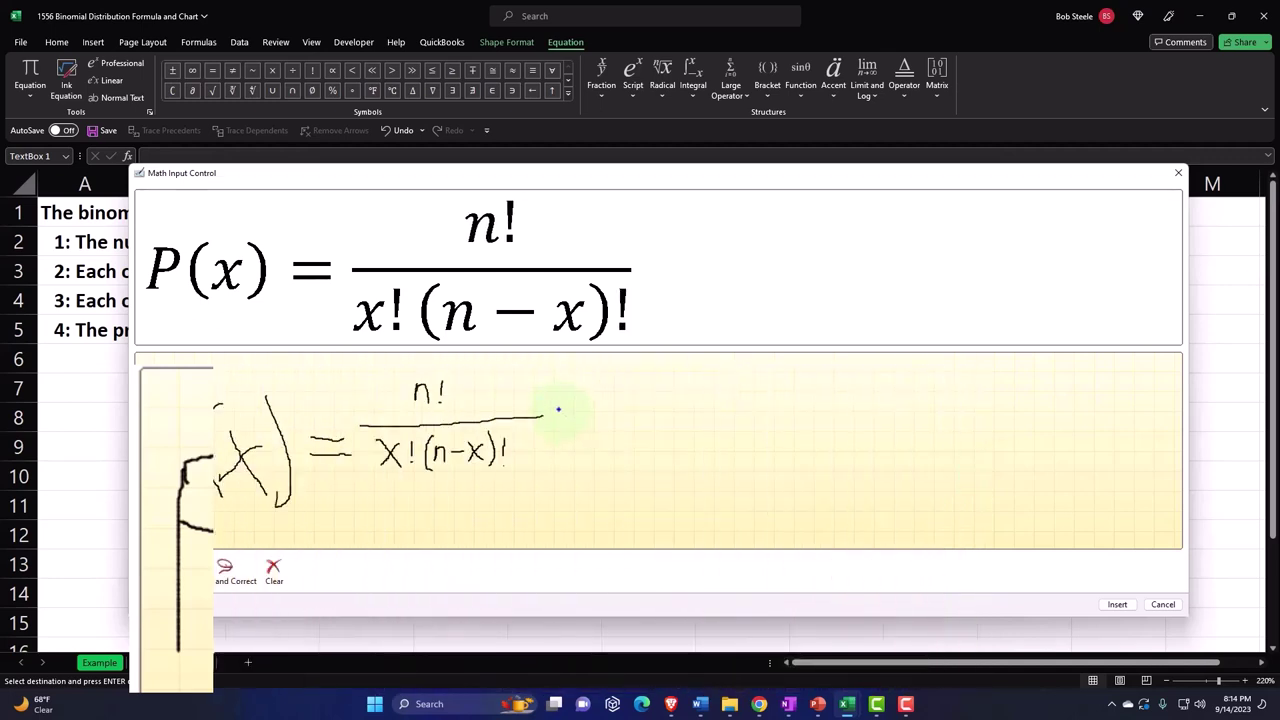
# - Write * P^x after the fraction
pyautogui.moveTo(558, 410)
pyautogui.mouseDown()
pyautogui.moveTo(586, 437)
pyautogui.moveTo(568, 434)
pyautogui.moveTo(583, 431)
pyautogui.mouseUp()
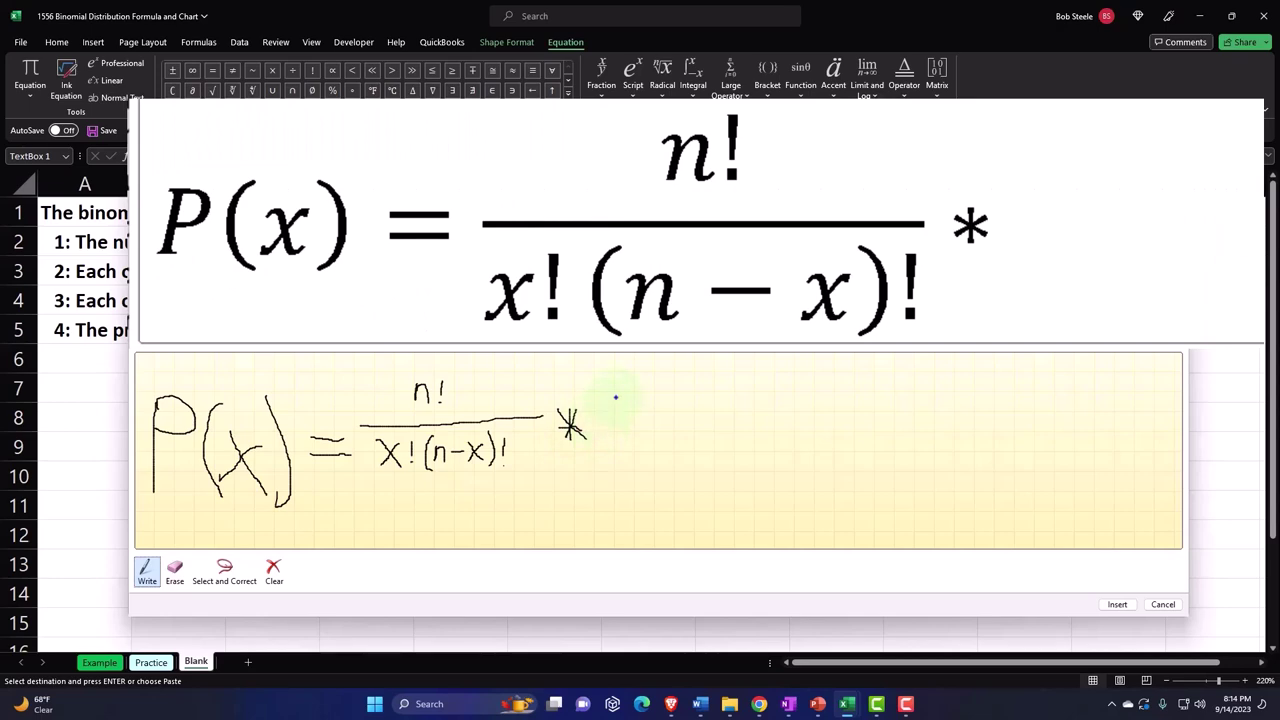
pyautogui.moveTo(611, 397); pyautogui.dragTo(606, 457)
pyautogui.moveTo(608, 399)
pyautogui.mouseDown()
pyautogui.moveTo(640, 414)
pyautogui.moveTo(606, 418)
pyautogui.moveTo(662, 402)
pyautogui.moveTo(644, 399)
pyautogui.mouseUp()
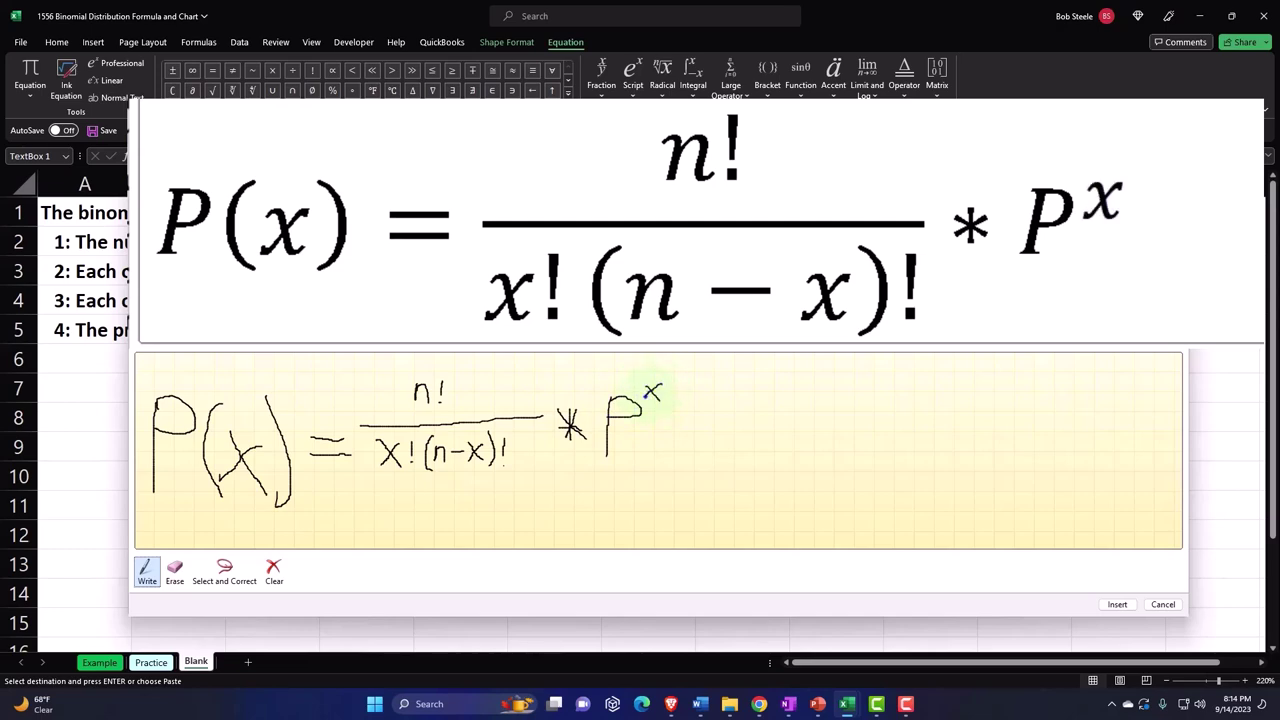
pyautogui.moveTo(668, 413)
pyautogui.mouseDown()
pyautogui.moveTo(706, 436)
pyautogui.moveTo(690, 428)
pyautogui.moveTo(692, 440)
pyautogui.moveTo(704, 423)
pyautogui.mouseUp()
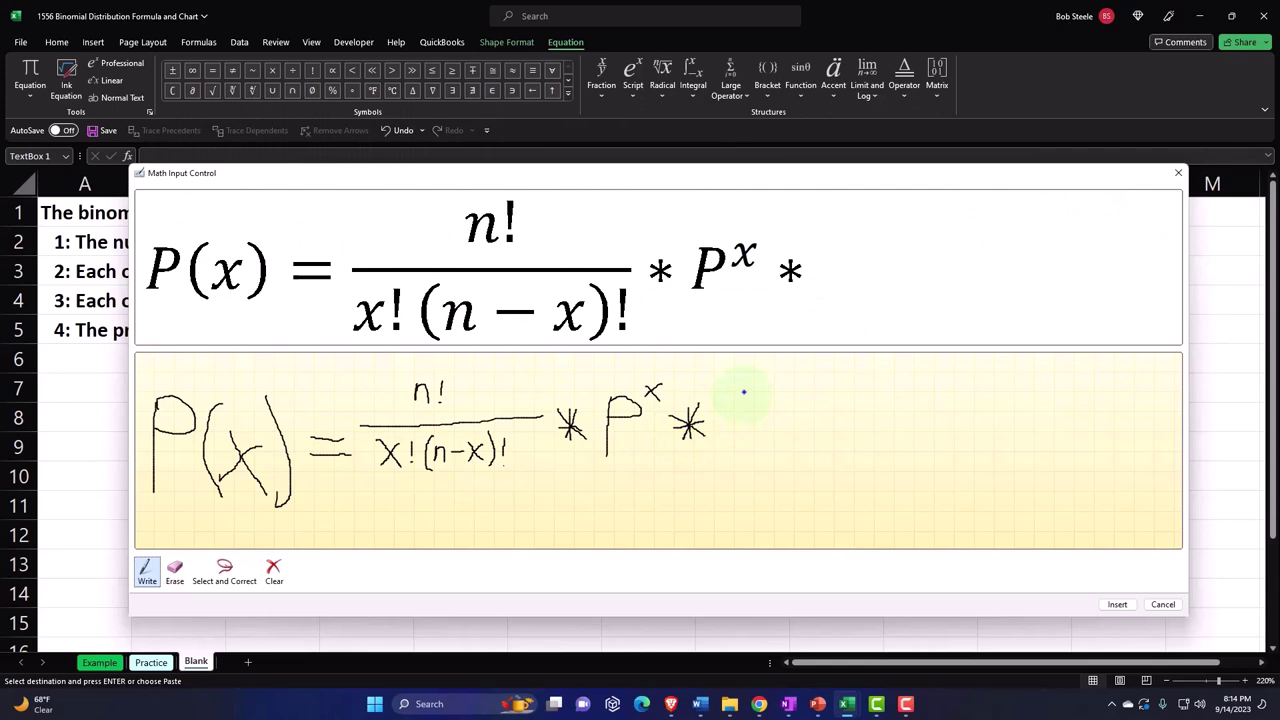
# - Write (1 − P) with the (n − x) exponent to finish the formula
pyautogui.moveTo(744, 392)
pyautogui.mouseDown()
pyautogui.moveTo(723, 420)
pyautogui.moveTo(732, 452)
pyautogui.mouseUp()
pyautogui.moveTo(752, 410); pyautogui.dragTo(752, 438)
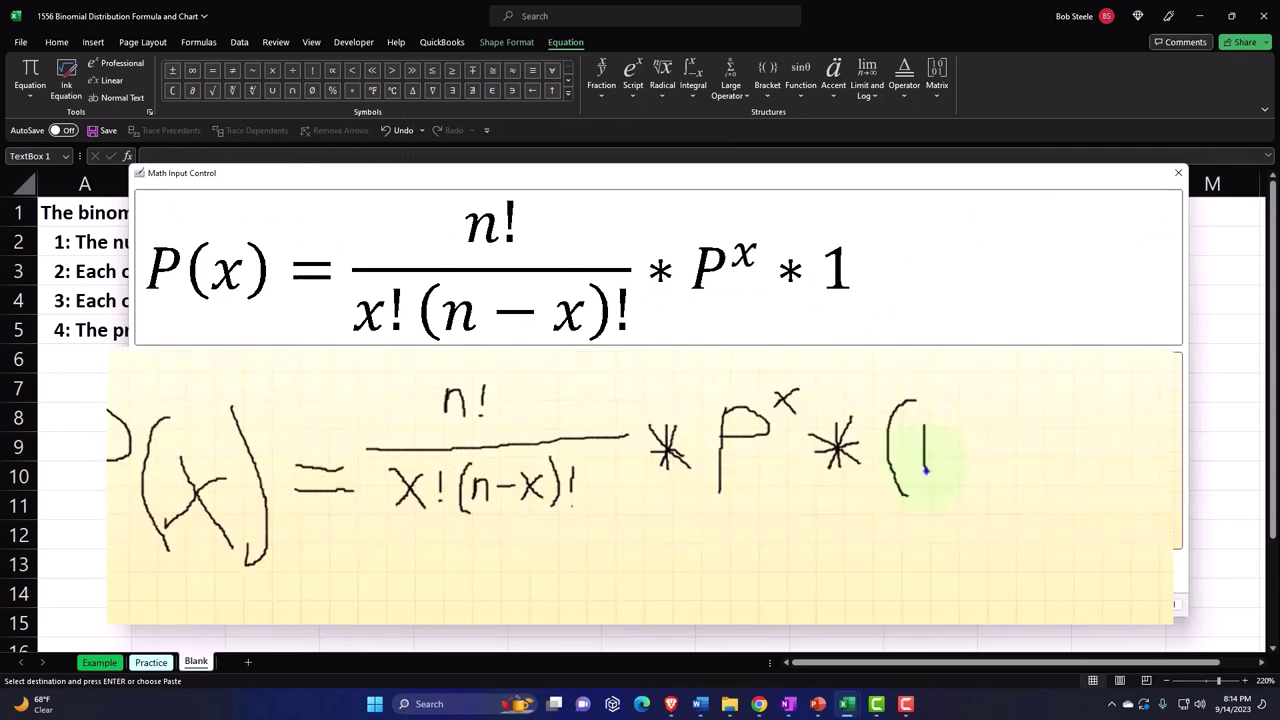
pyautogui.moveTo(945, 440)
pyautogui.mouseDown()
pyautogui.moveTo(980, 442)
pyautogui.moveTo(1010, 465)
pyautogui.mouseUp()
pyautogui.moveTo(1010, 418)
pyautogui.mouseDown()
pyautogui.moveTo(1021, 407)
pyautogui.moveTo(1033, 434)
pyautogui.moveTo(1018, 443)
pyautogui.mouseUp()
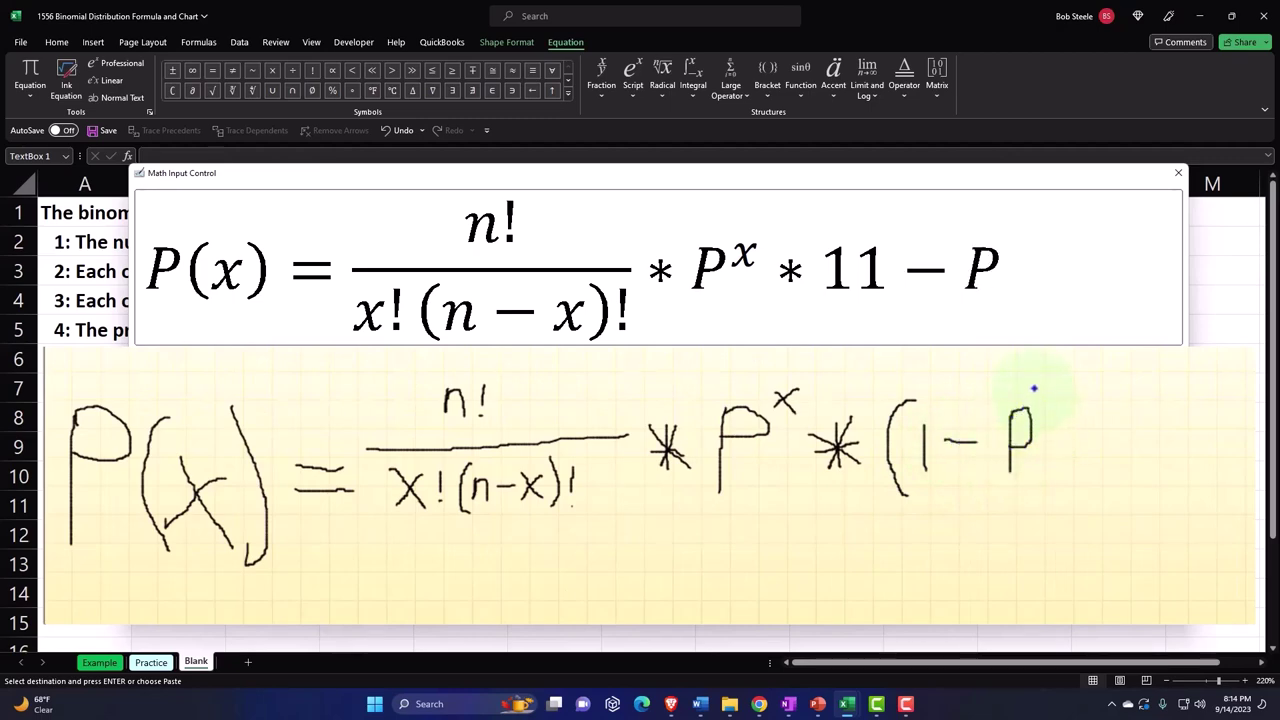
pyautogui.moveTo(1034, 390)
pyautogui.mouseDown()
pyautogui.moveTo(1052, 456)
pyautogui.moveTo(1035, 479)
pyautogui.mouseUp()
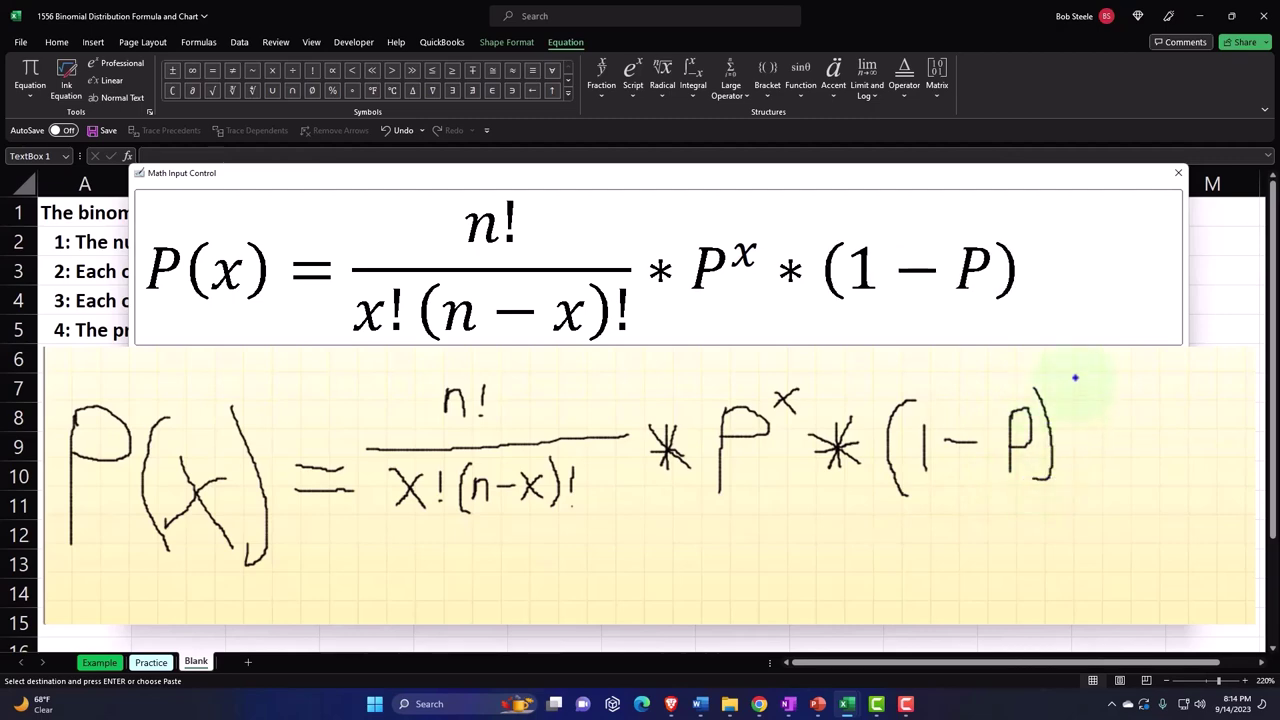
pyautogui.moveTo(1074, 363)
pyautogui.mouseDown()
pyautogui.moveTo(1058, 382)
pyautogui.moveTo(1062, 398)
pyautogui.moveTo(1072, 392)
pyautogui.mouseUp()
pyautogui.moveTo(852, 380); pyautogui.dragTo(898, 389)
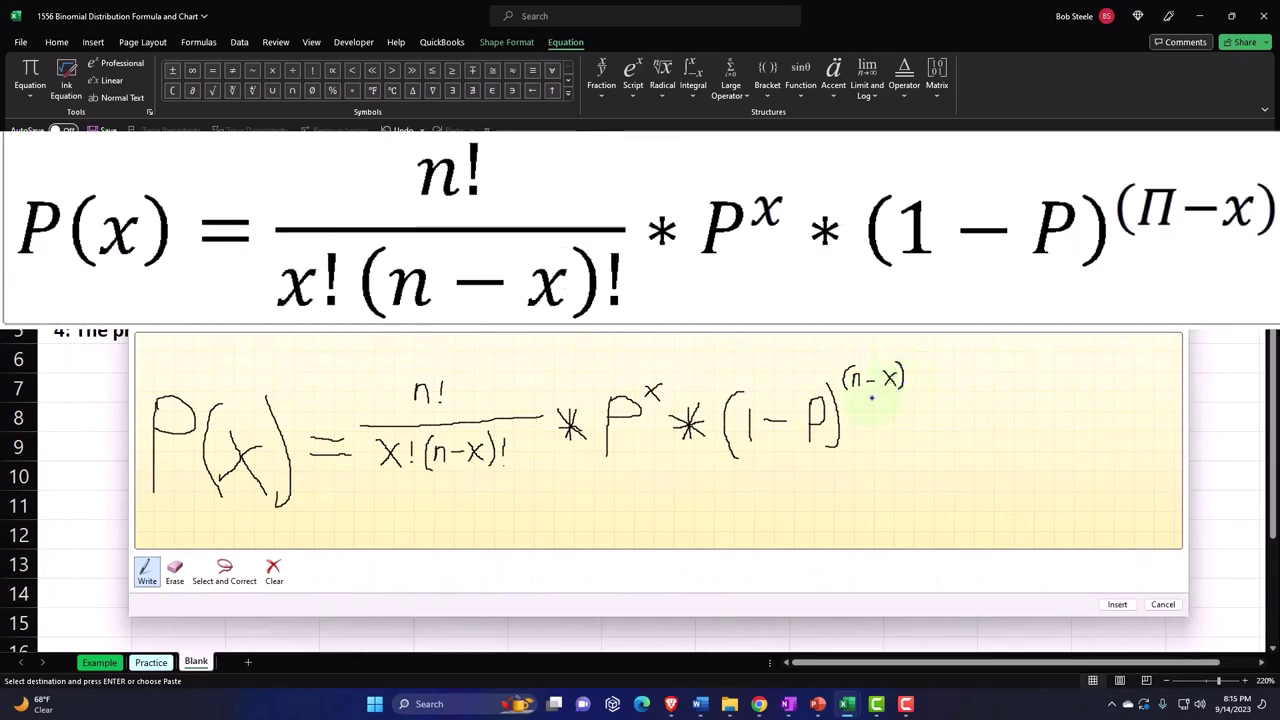
# - Correct the exponent's misread Π to Latin Small Letter n
pyautogui.click(232, 574)
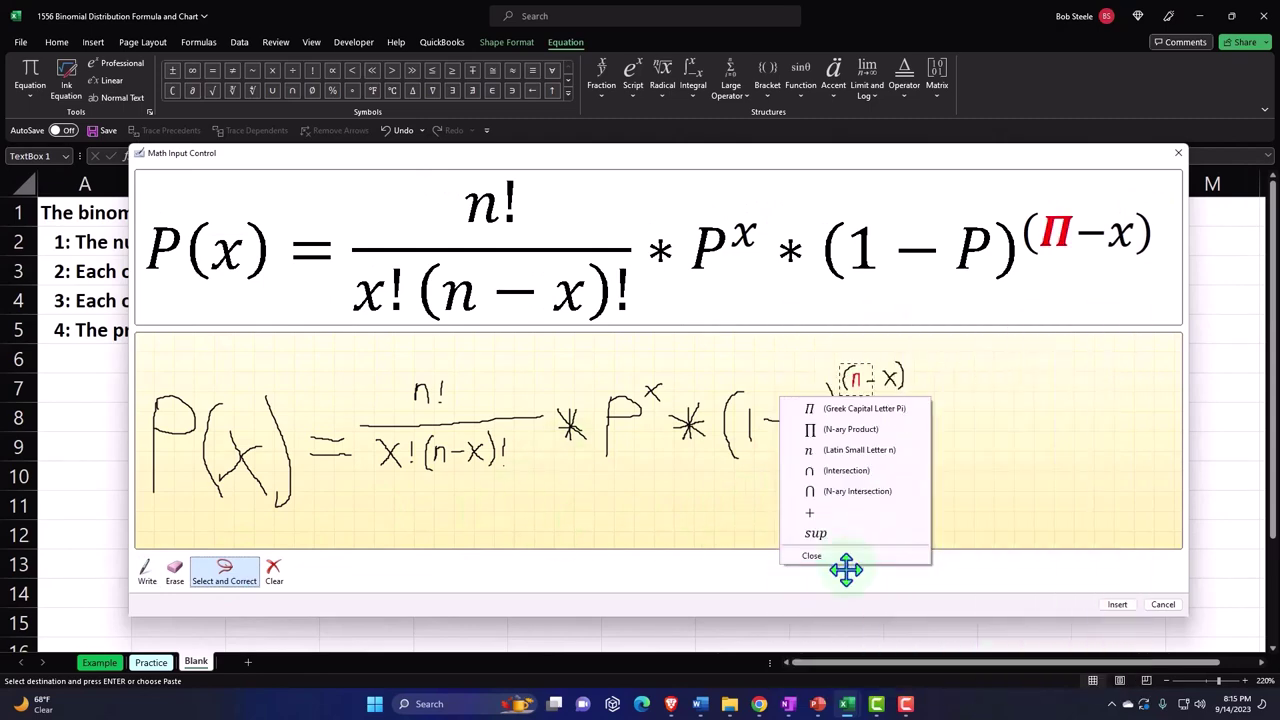
pyautogui.click(821, 458)
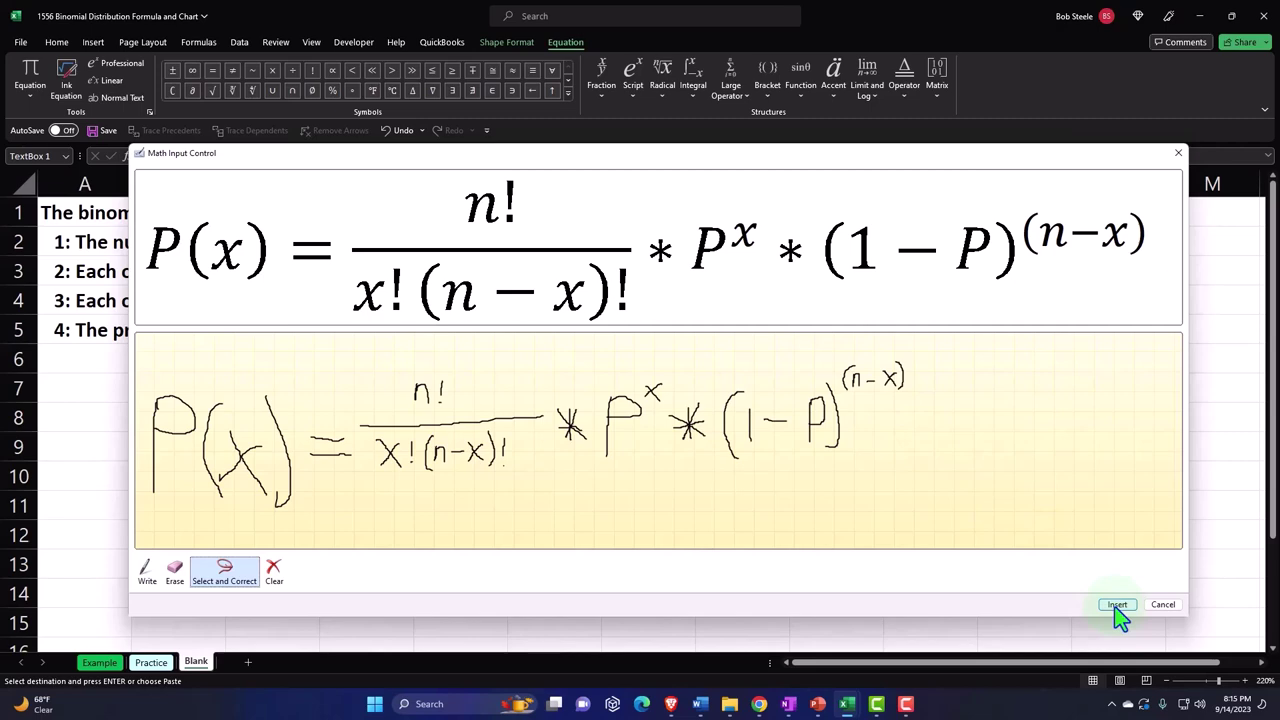
# - Insert the equation, move it below the conditions list, and fill it gold
pyautogui.click(1116, 605)
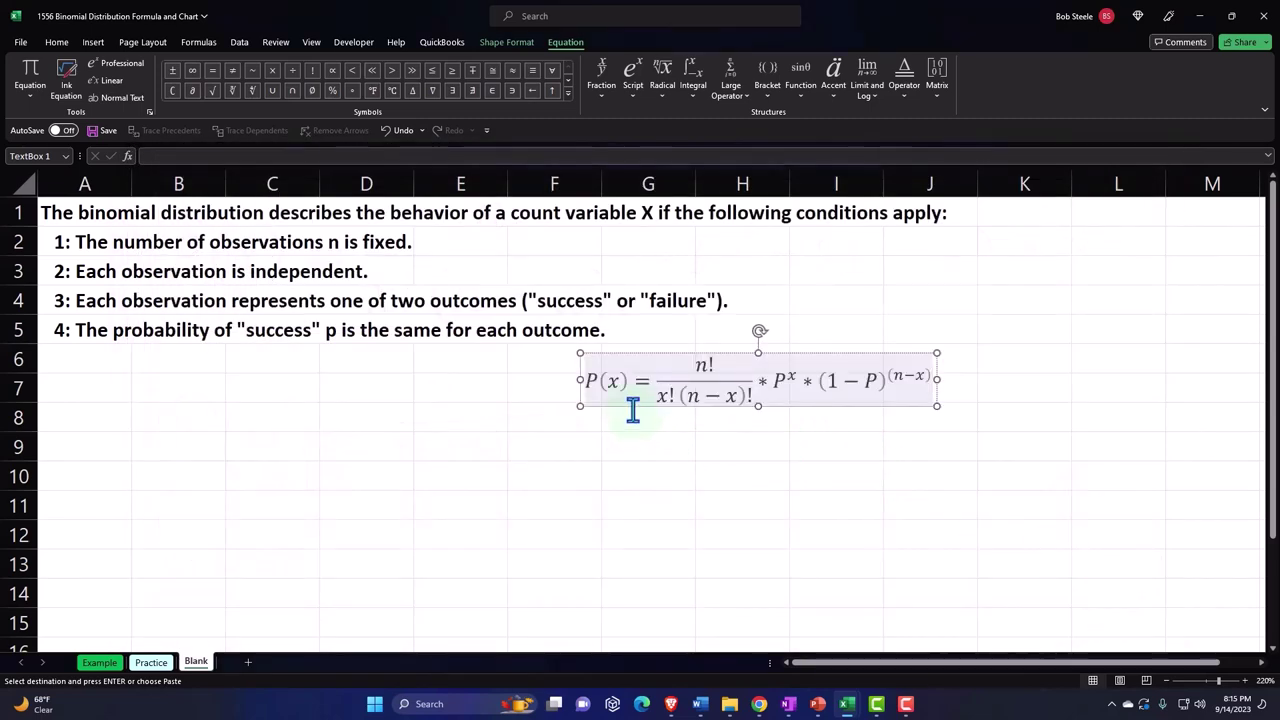
pyautogui.moveTo(634, 406); pyautogui.dragTo(121, 452)
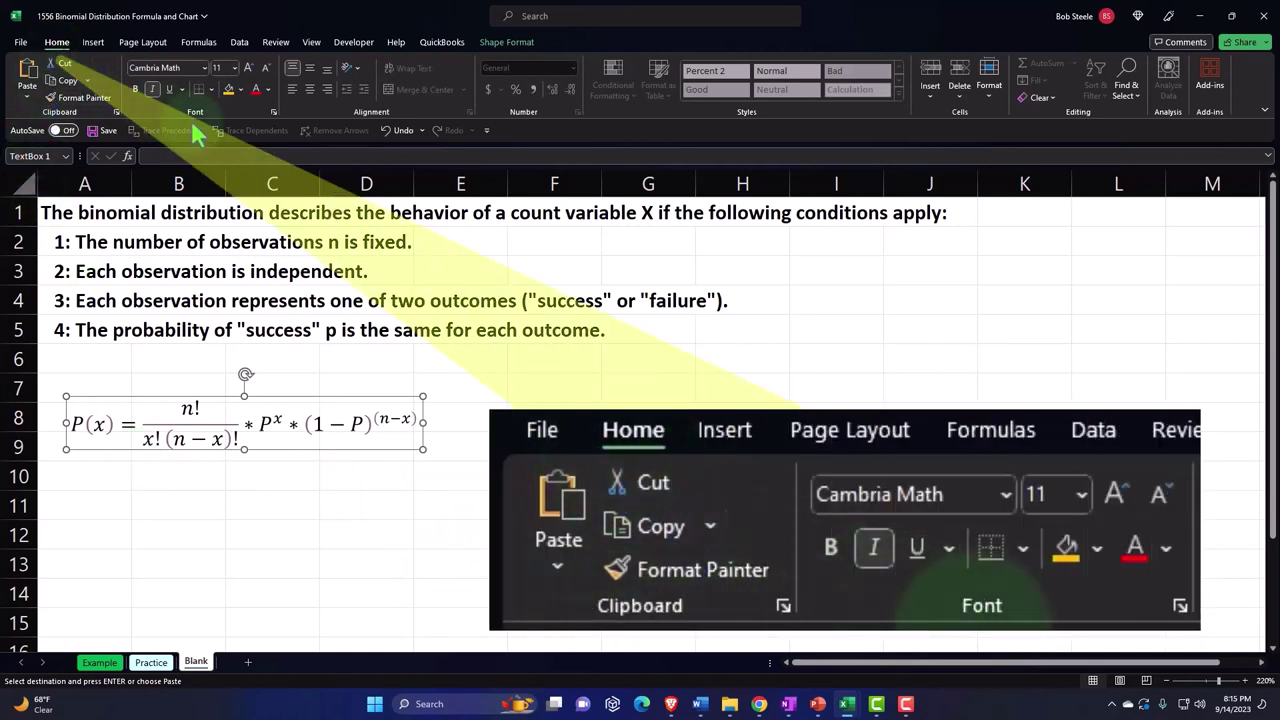
pyautogui.click(240, 89)
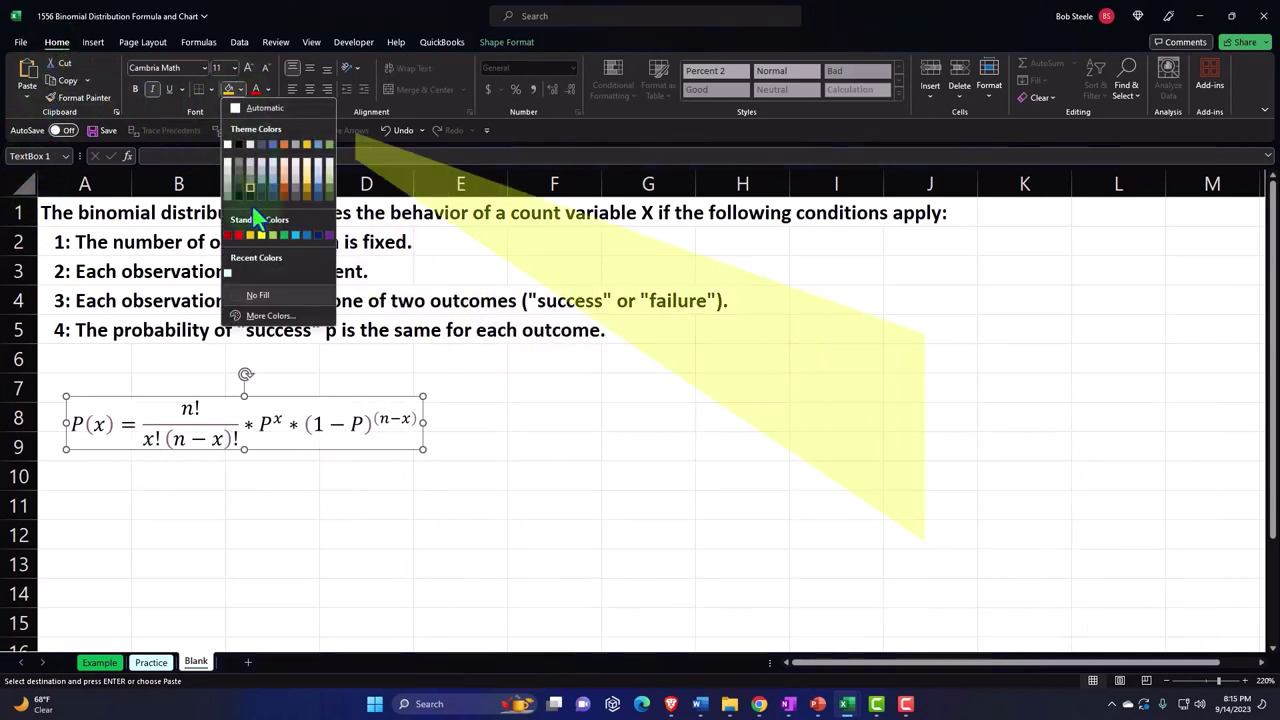
pyautogui.click(251, 236)
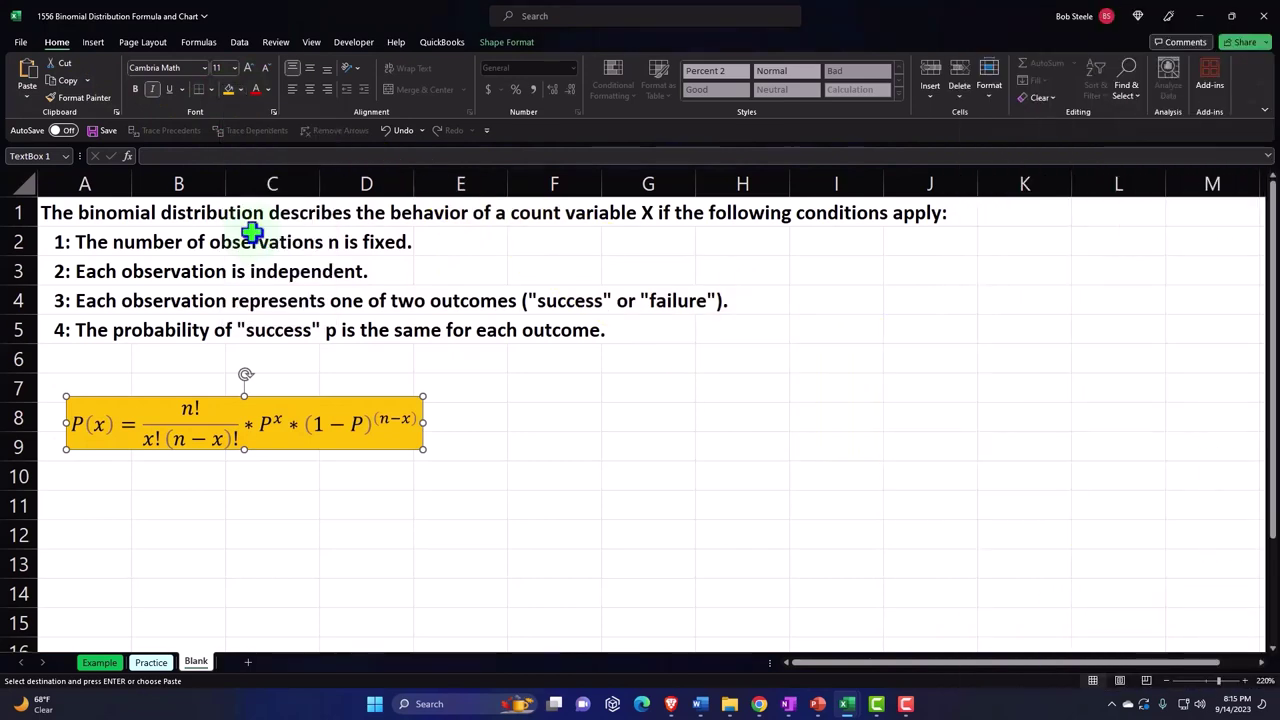
# - Increase the equation's font size step by step up to 20
pyautogui.click(248, 66)
pyautogui.click(248, 66)
pyautogui.click(248, 66)
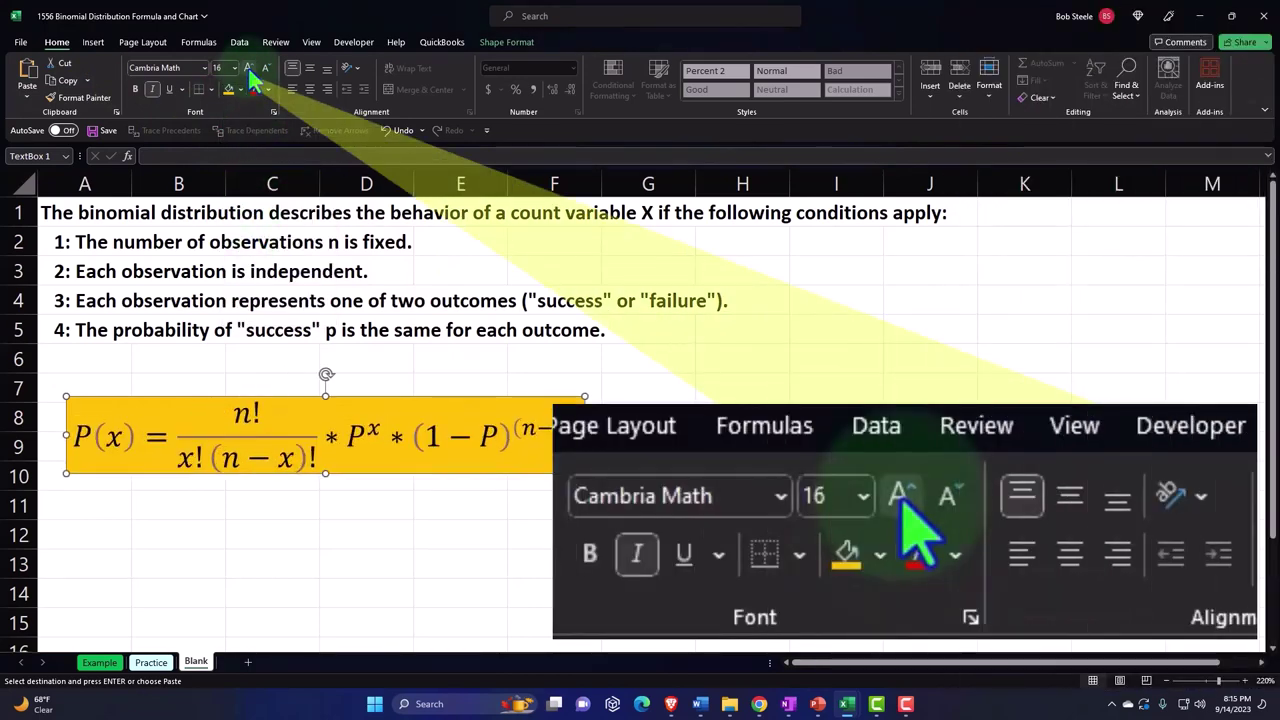
pyautogui.click(248, 66)
pyautogui.click(248, 66)
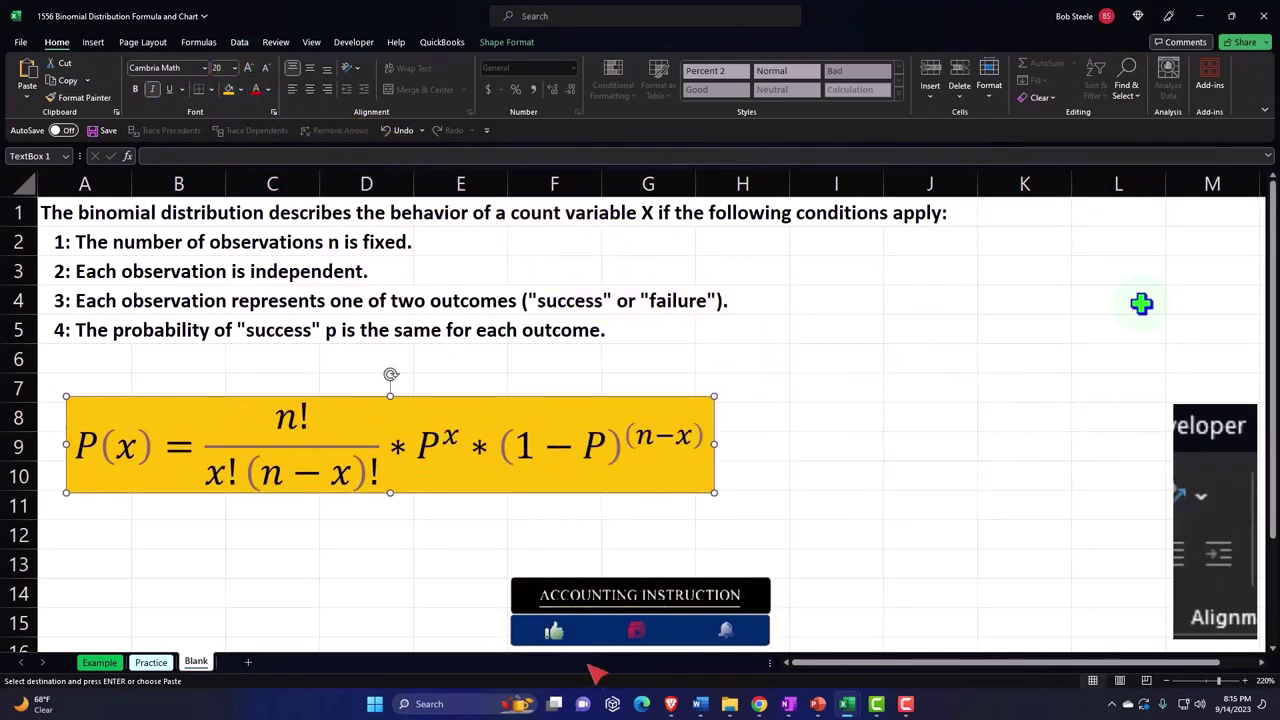
pyautogui.press('Escape')
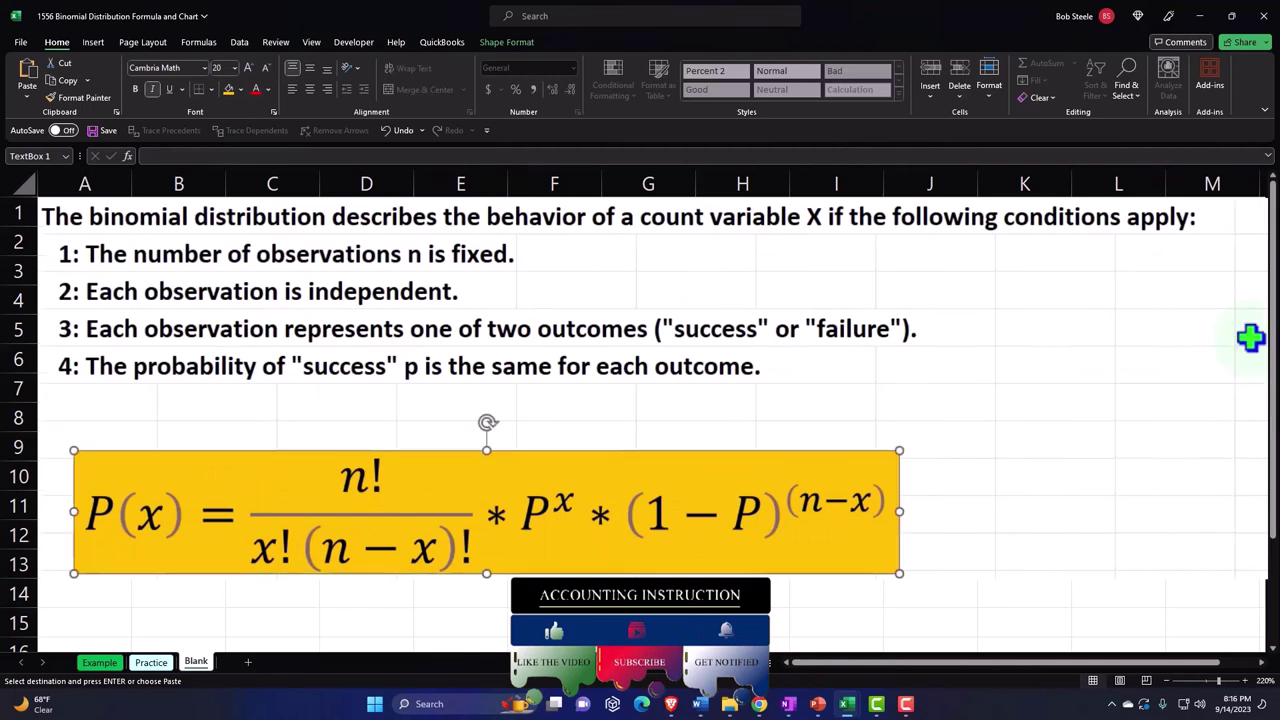
# - Type the input labels n in cell L1 and p in cell L2
pyautogui.click(1214, 278)
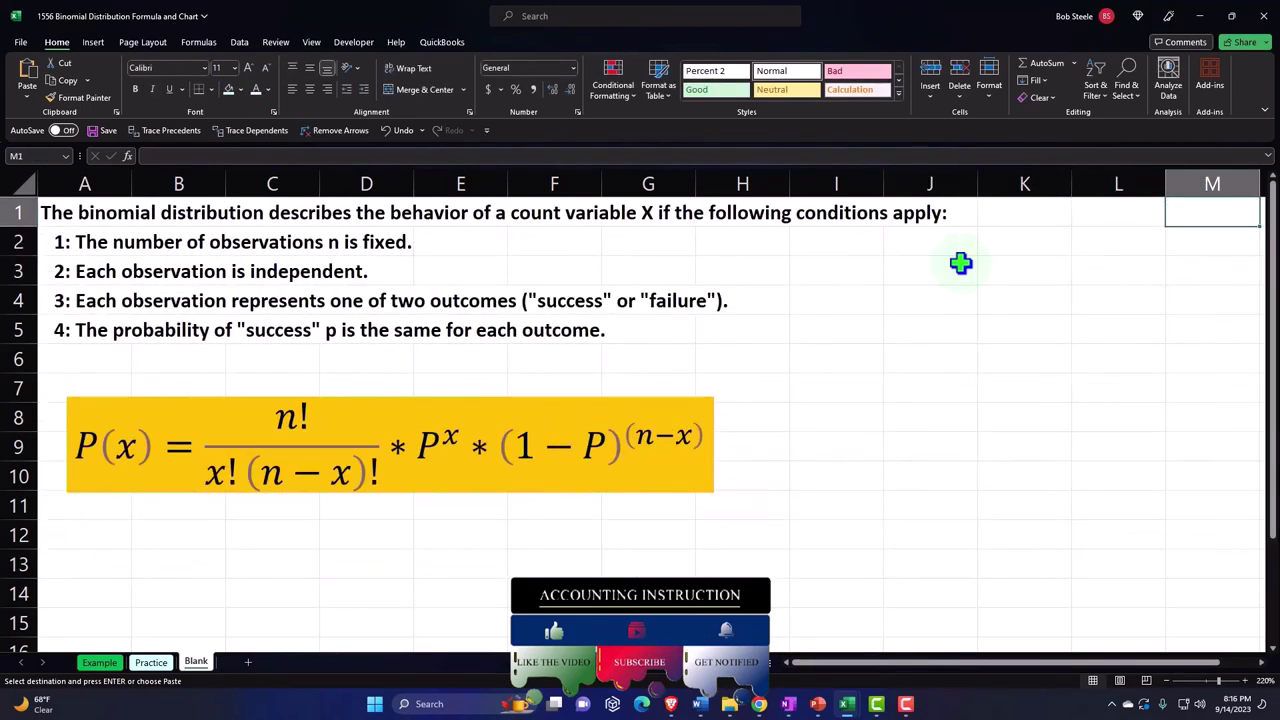
pyautogui.hscroll(4, 960, 263)
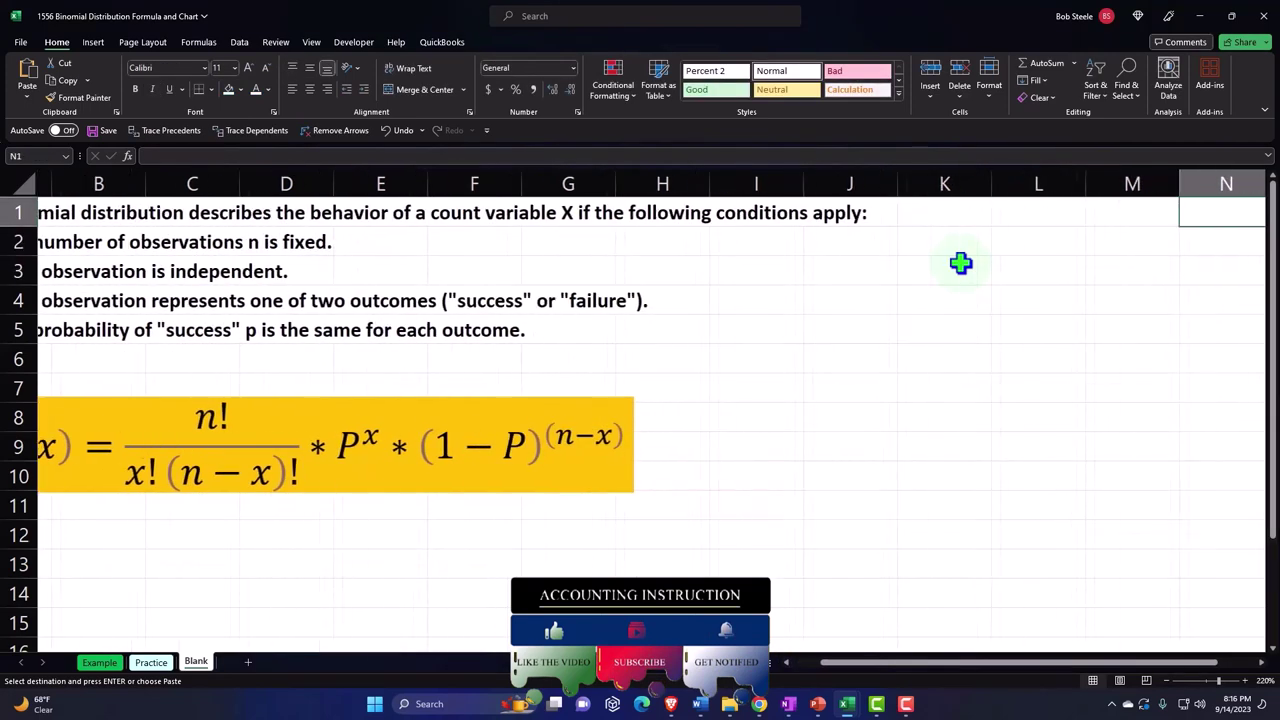
pyautogui.press('Left')
pyautogui.press('Left')
pyautogui.press('Left')
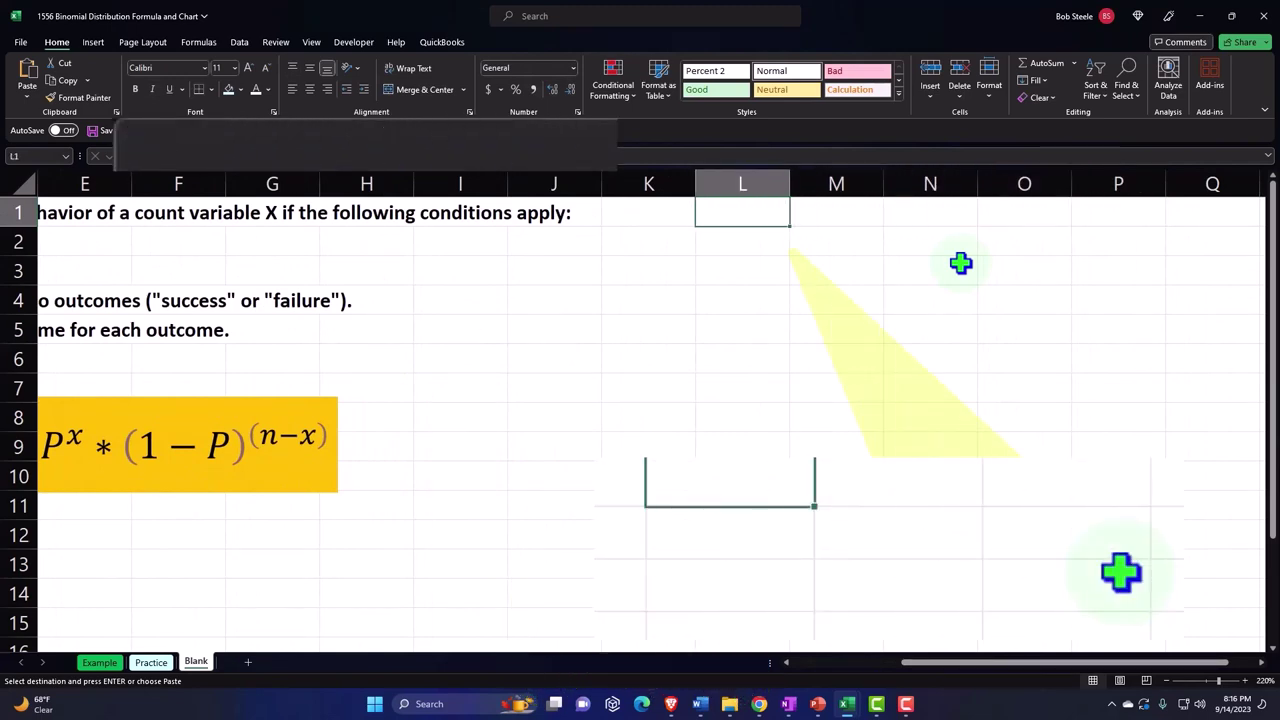
pyautogui.write('N')
pyautogui.press('BackSpace')
pyautogui.write('n')
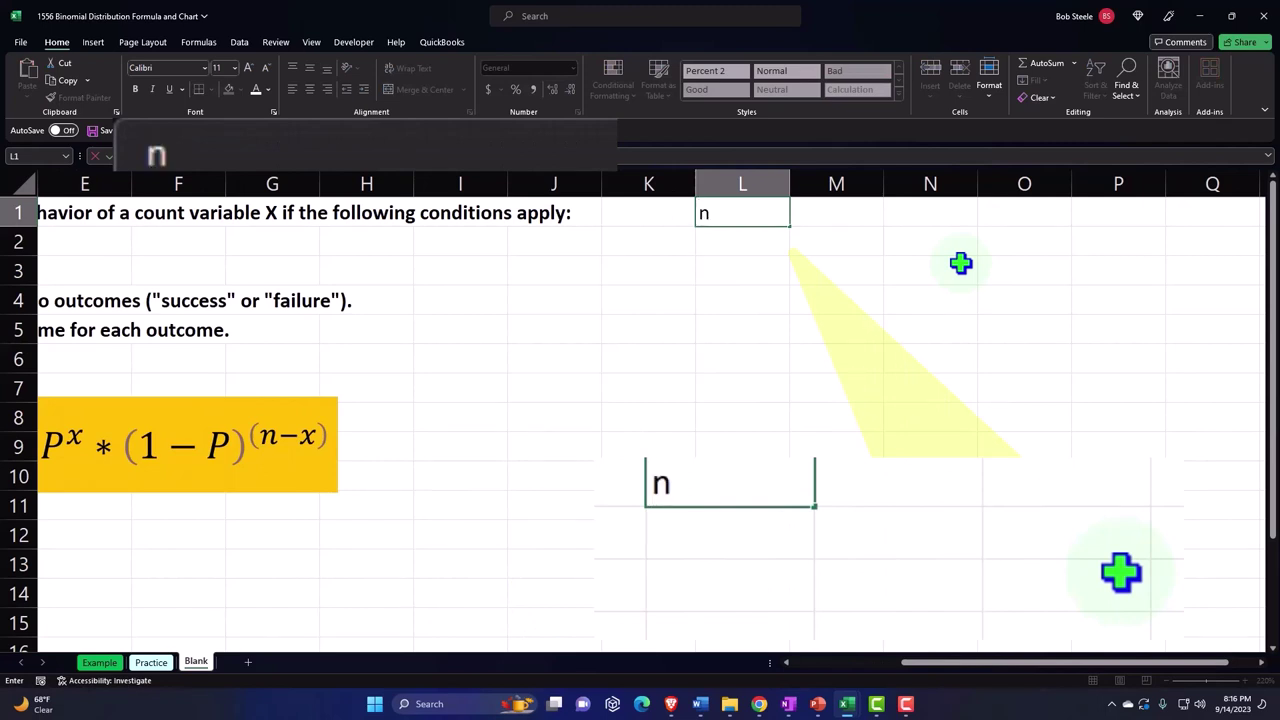
pyautogui.press('Return')
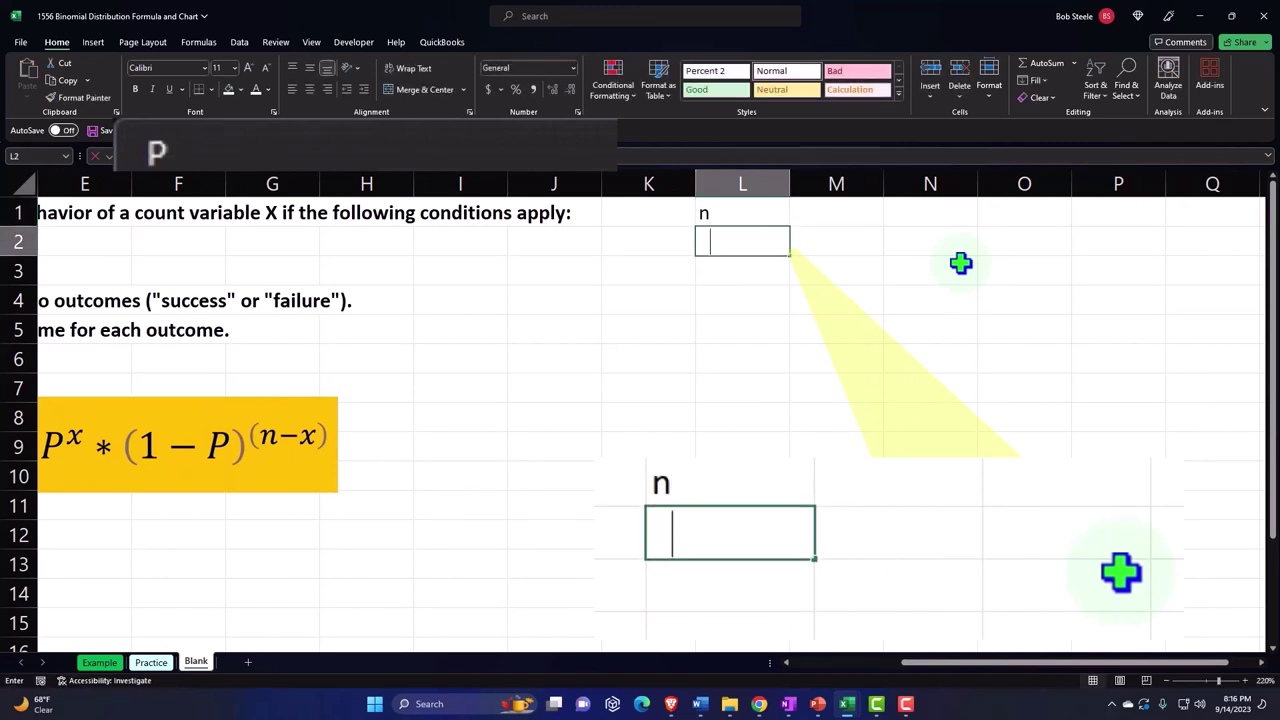
pyautogui.write('p')
pyautogui.press('Return')
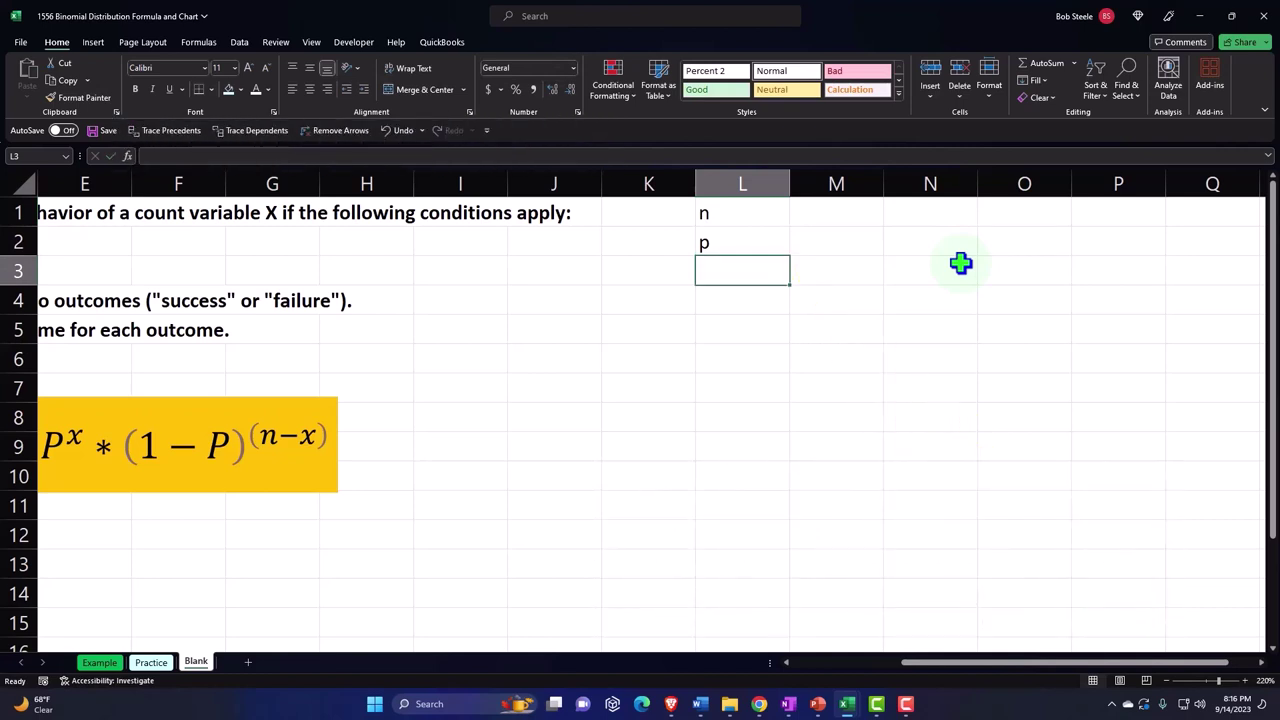
pyautogui.click(25, 186)
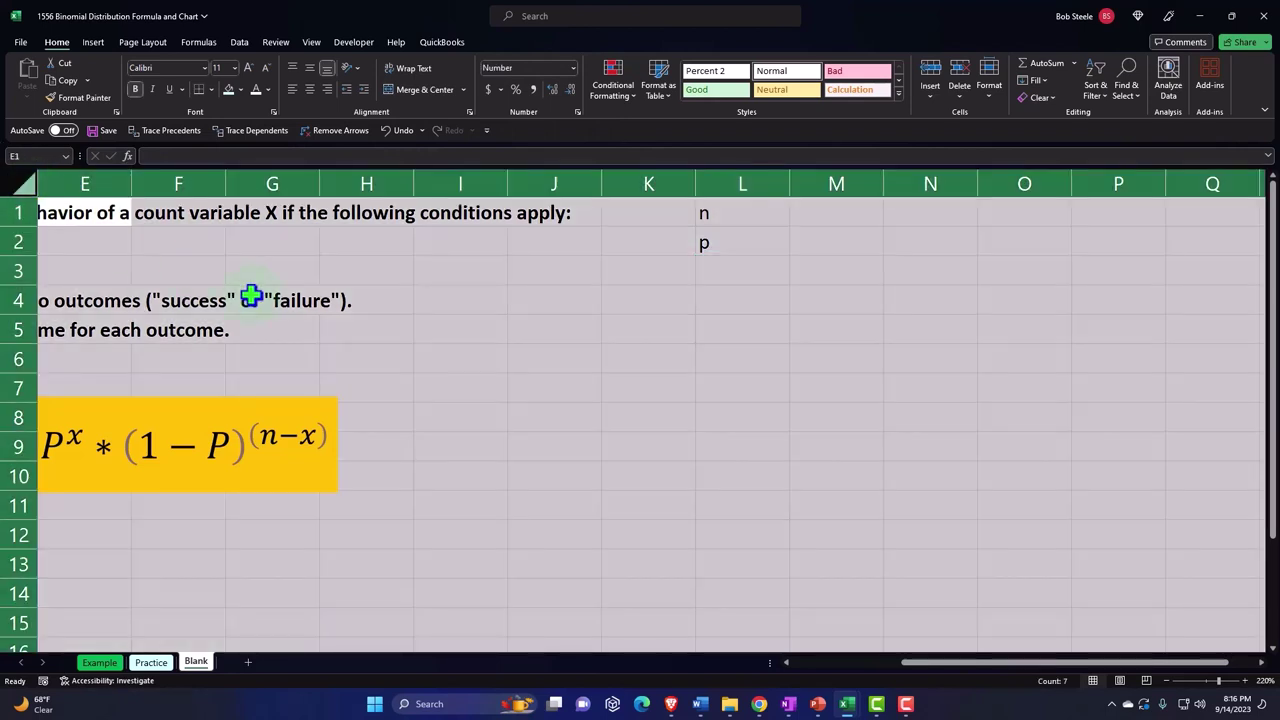
pyautogui.rightClick(511, 296)
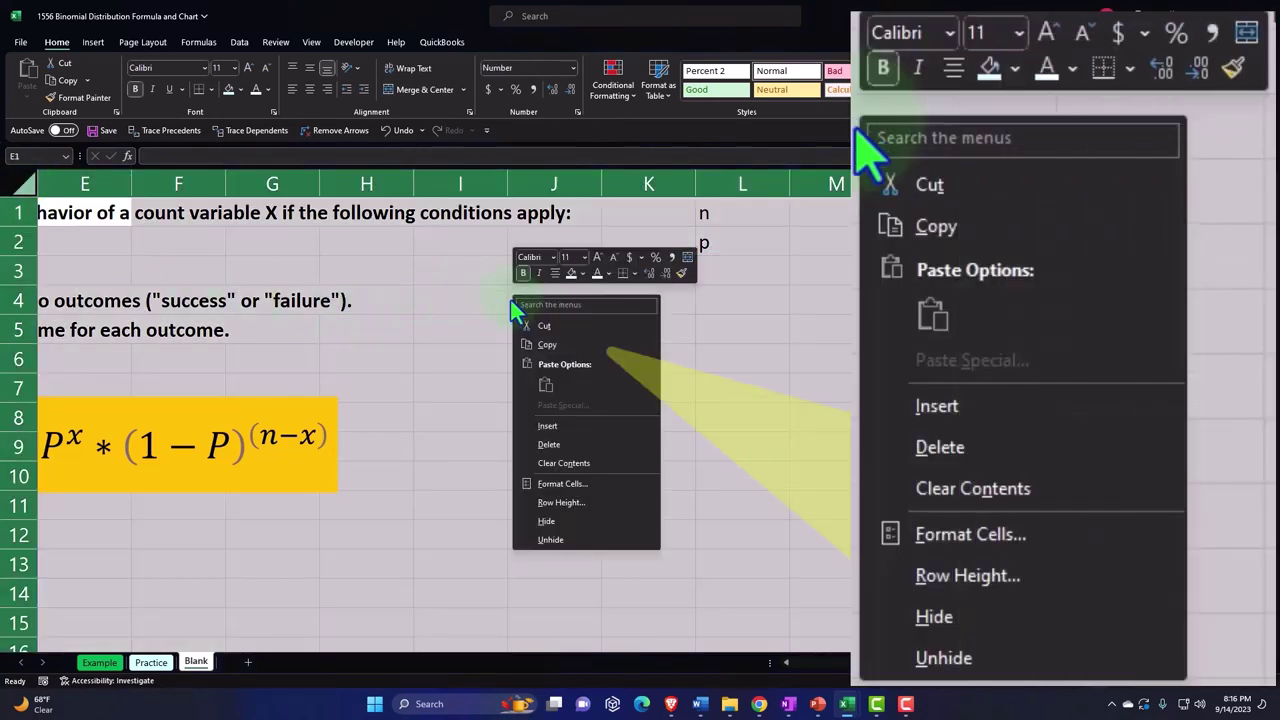
pyautogui.click(549, 484)
pyautogui.click(412, 389)
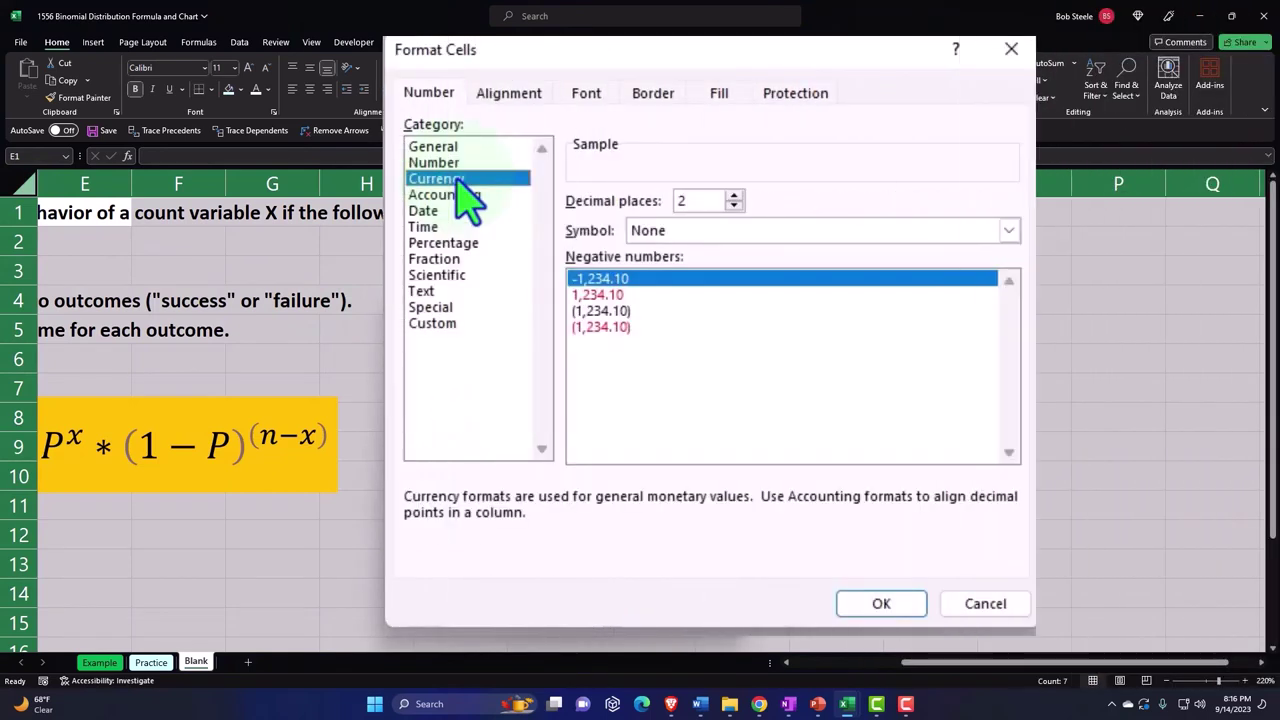
pyautogui.click(604, 327)
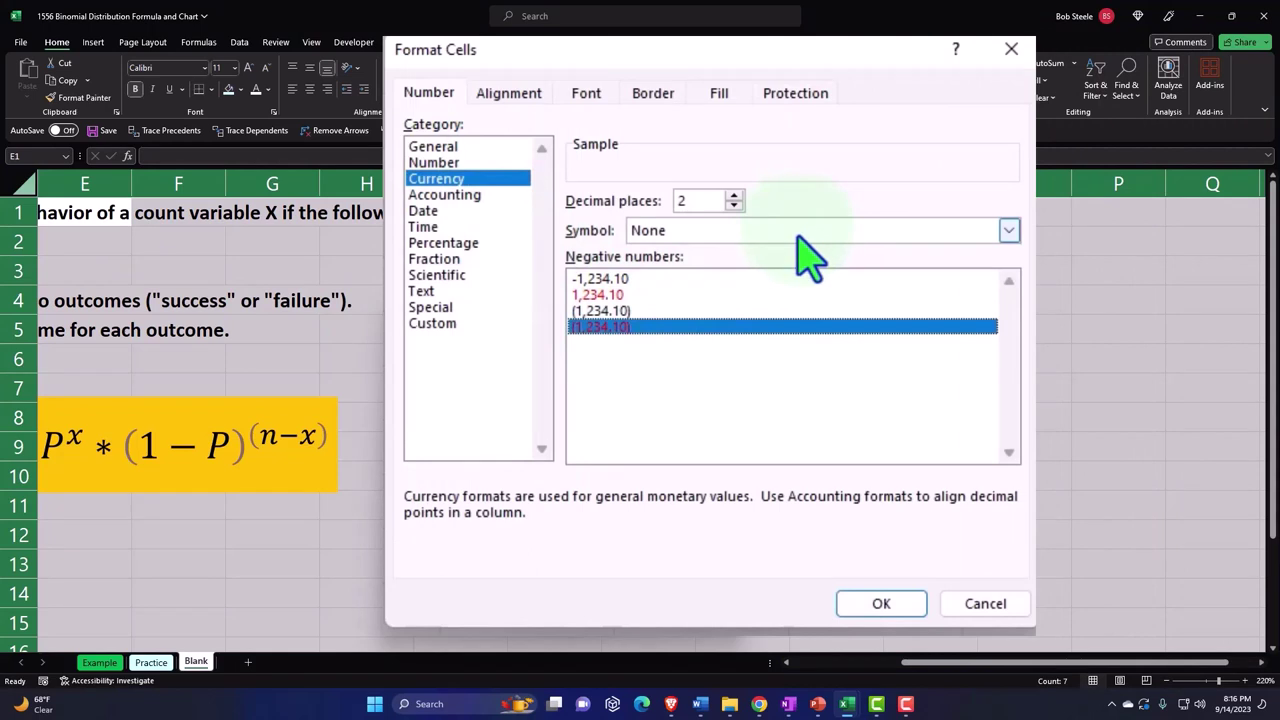
pyautogui.click(734, 206)
pyautogui.click(734, 206)
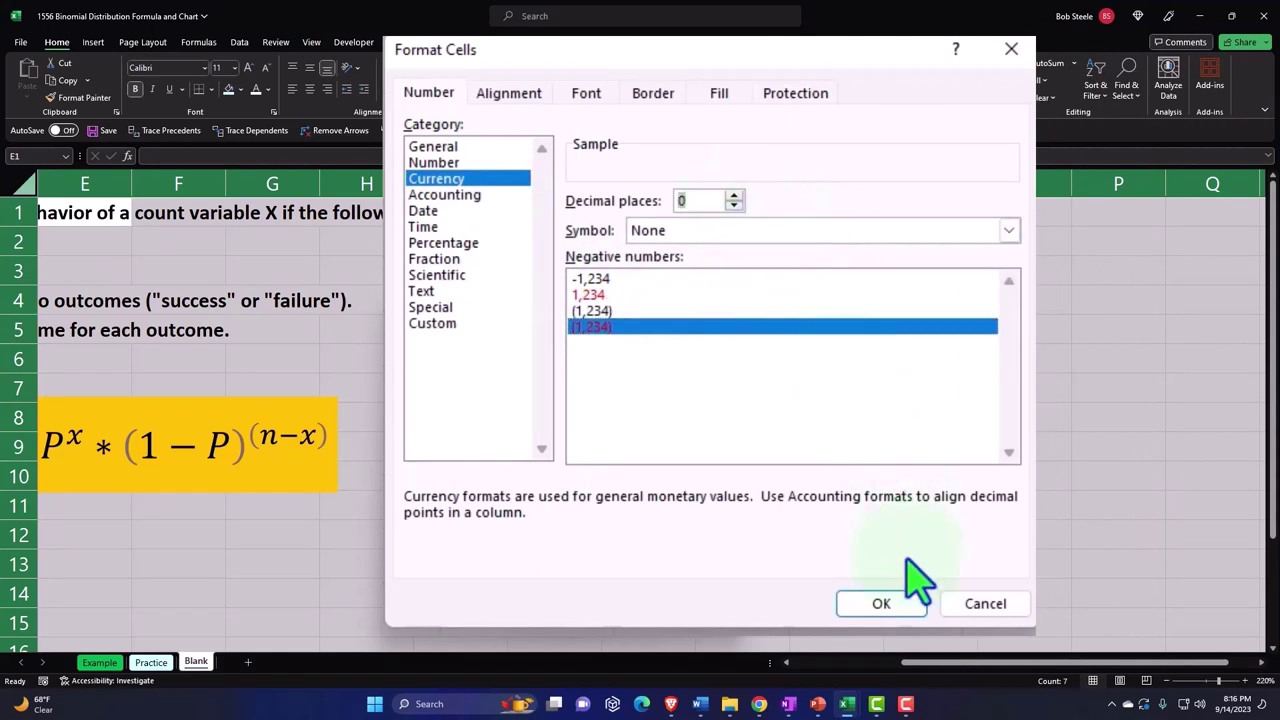
pyautogui.click(906, 607)
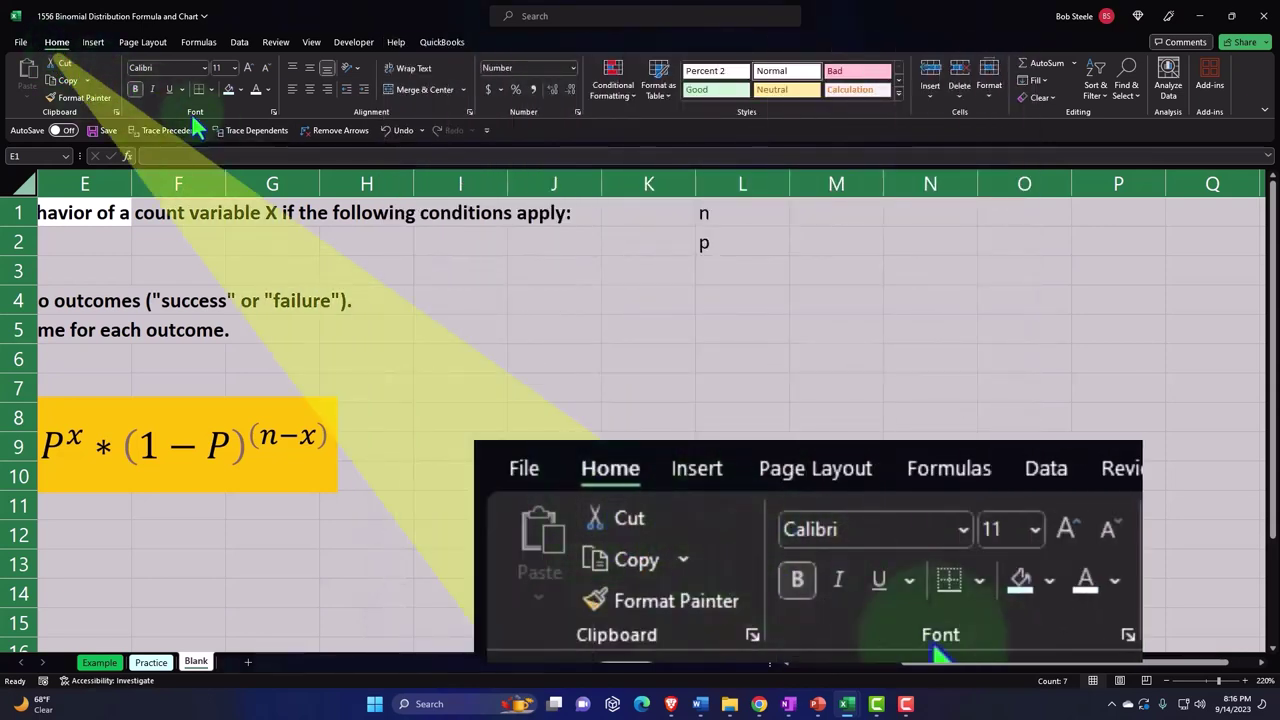
pyautogui.click(136, 89)
pyautogui.click(140, 88)
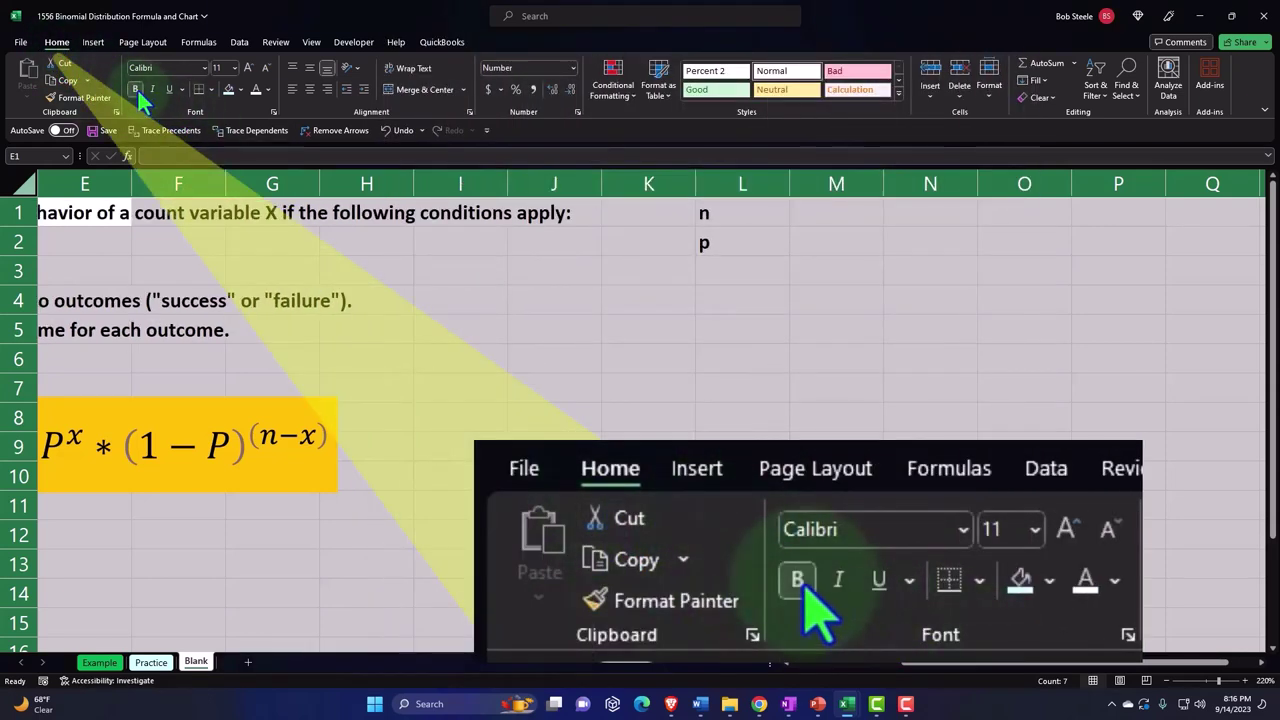
pyautogui.click(620, 308)
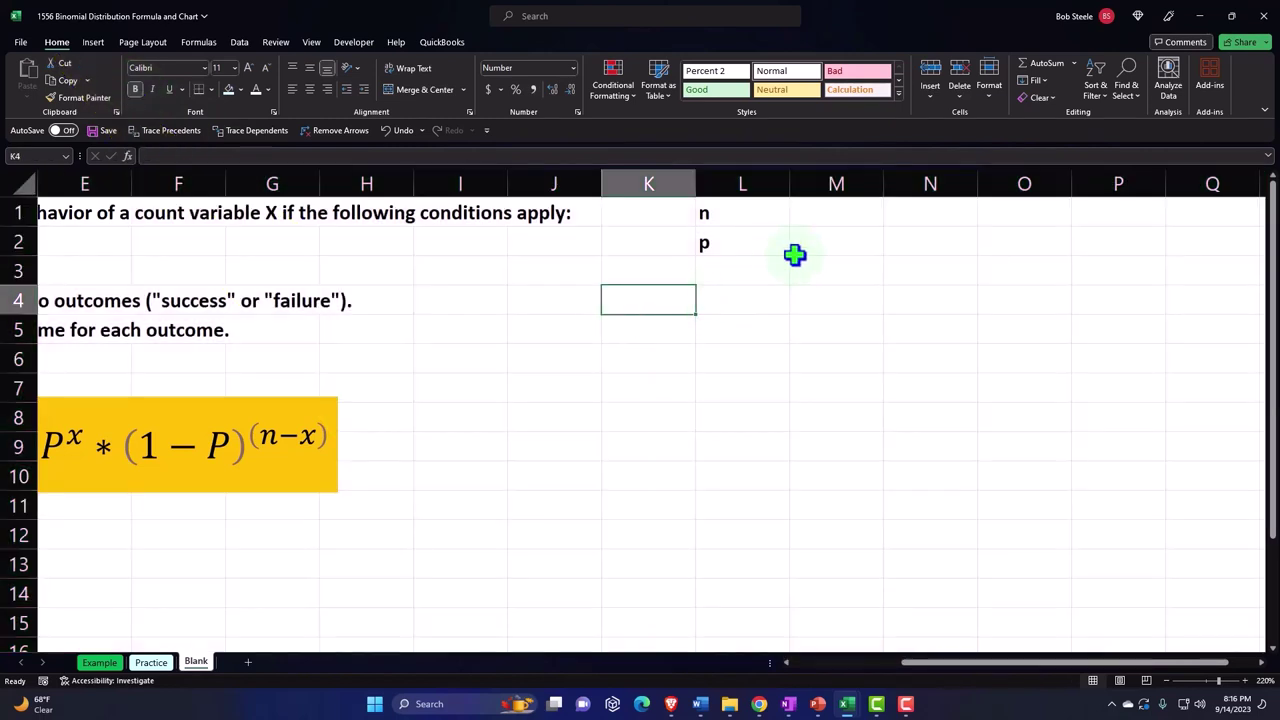
pyautogui.click(819, 213)
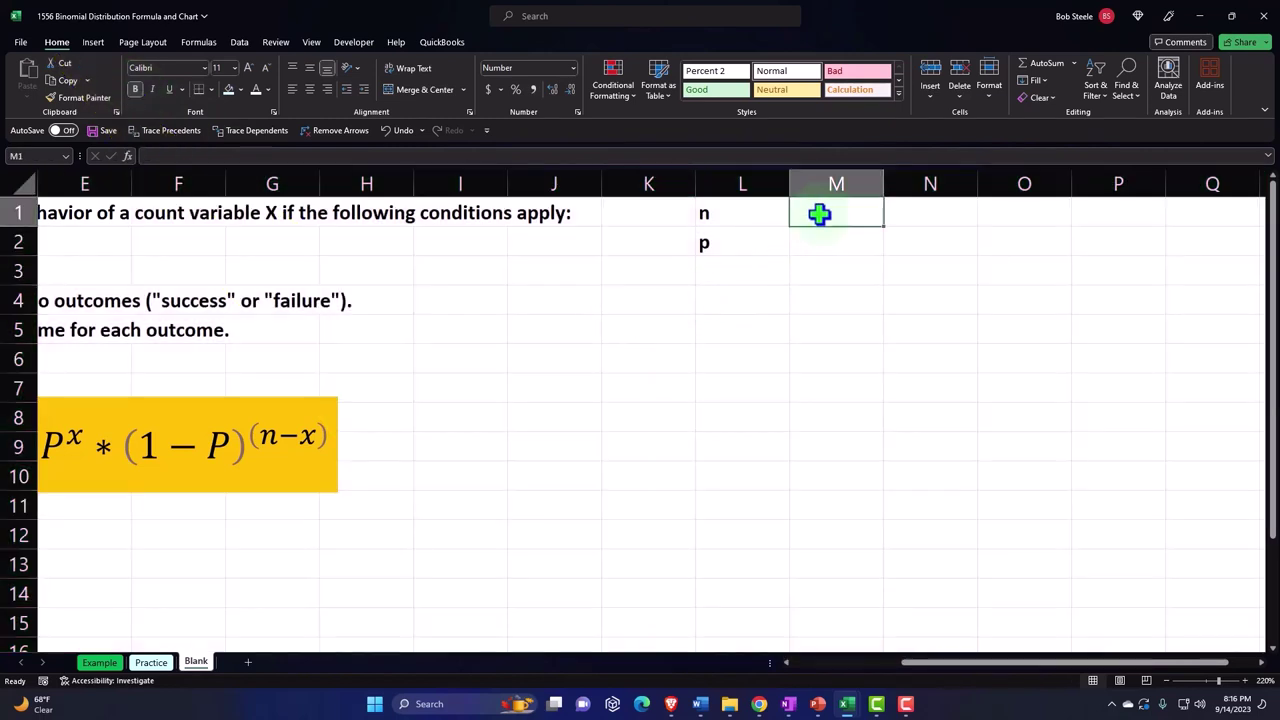
# - Enter 5 for n in M1 and 0.02 for p in M2, shown as 2%
pyautogui.write('5')
pyautogui.press('Return')
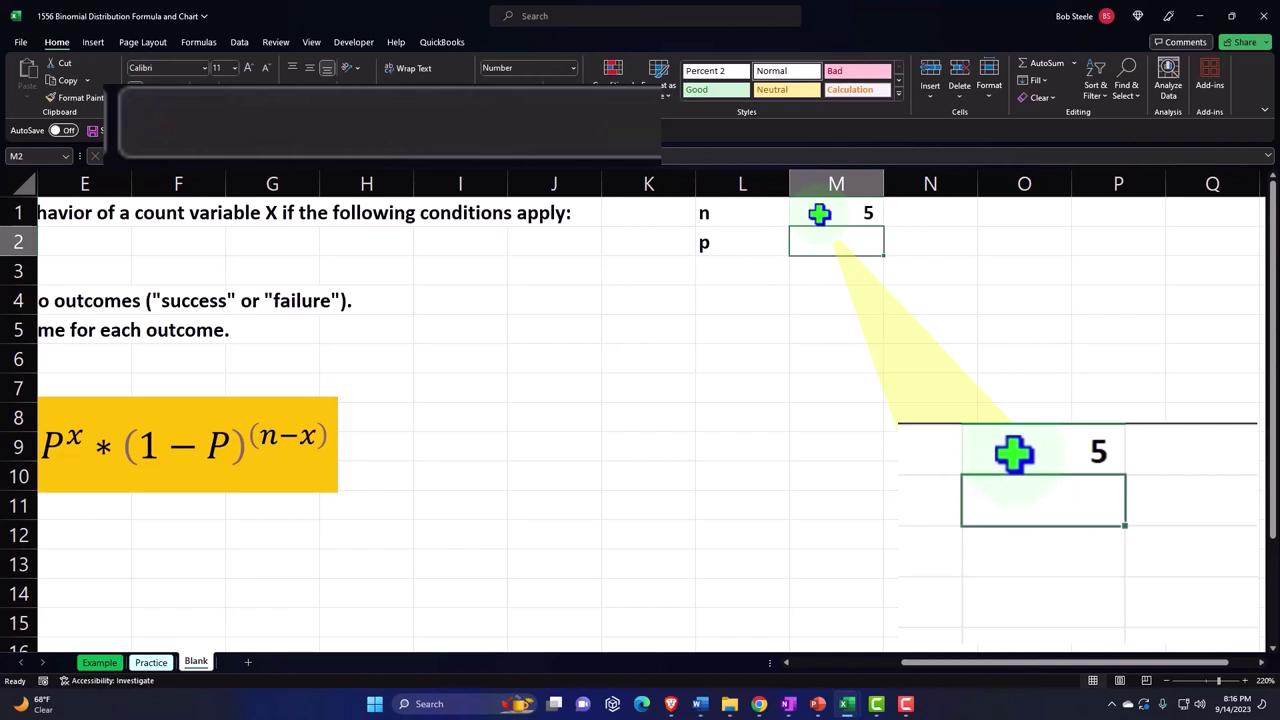
pyautogui.write('.05')
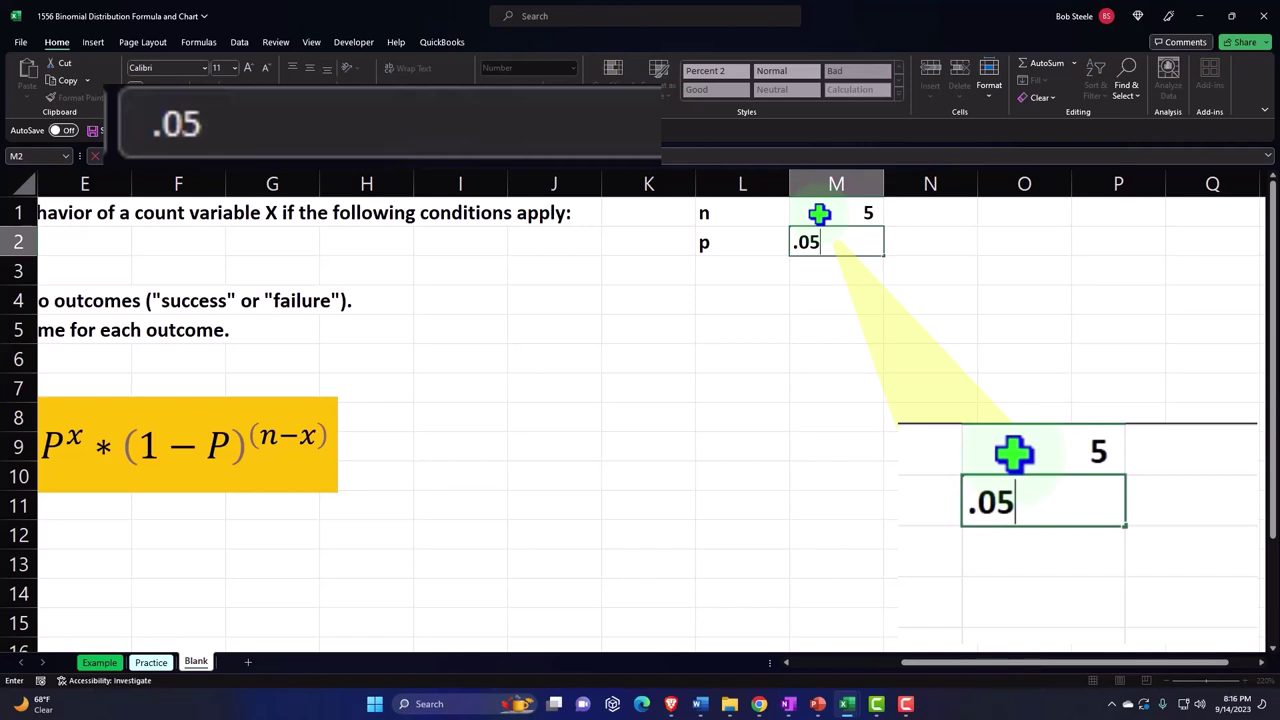
pyautogui.press('BackSpace')
pyautogui.write('2')
pyautogui.press('Return')
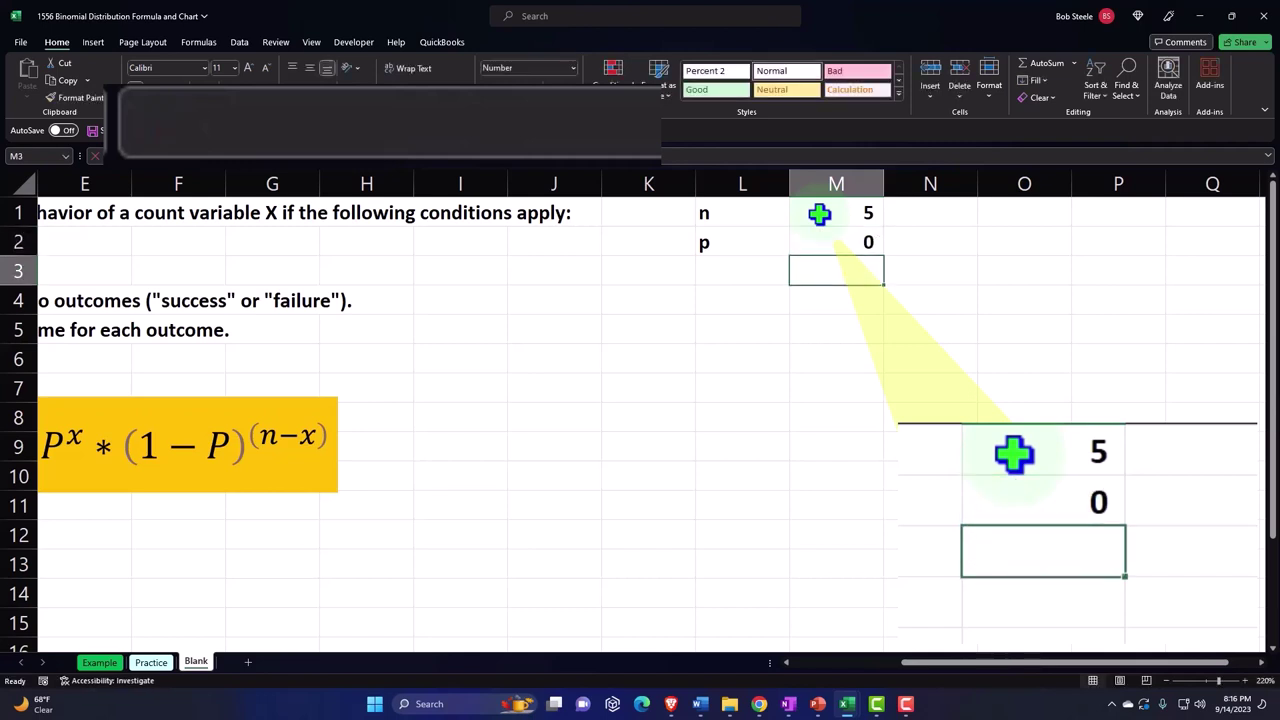
pyautogui.press('Up')
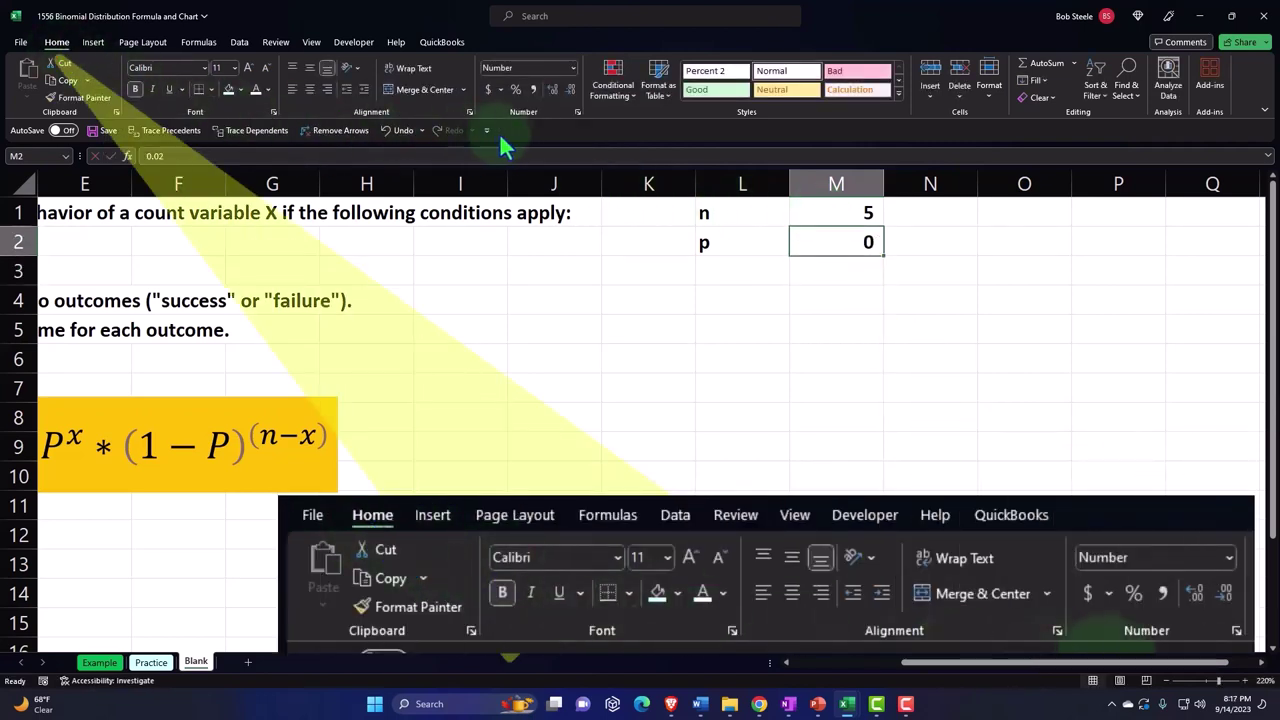
pyautogui.click(514, 90)
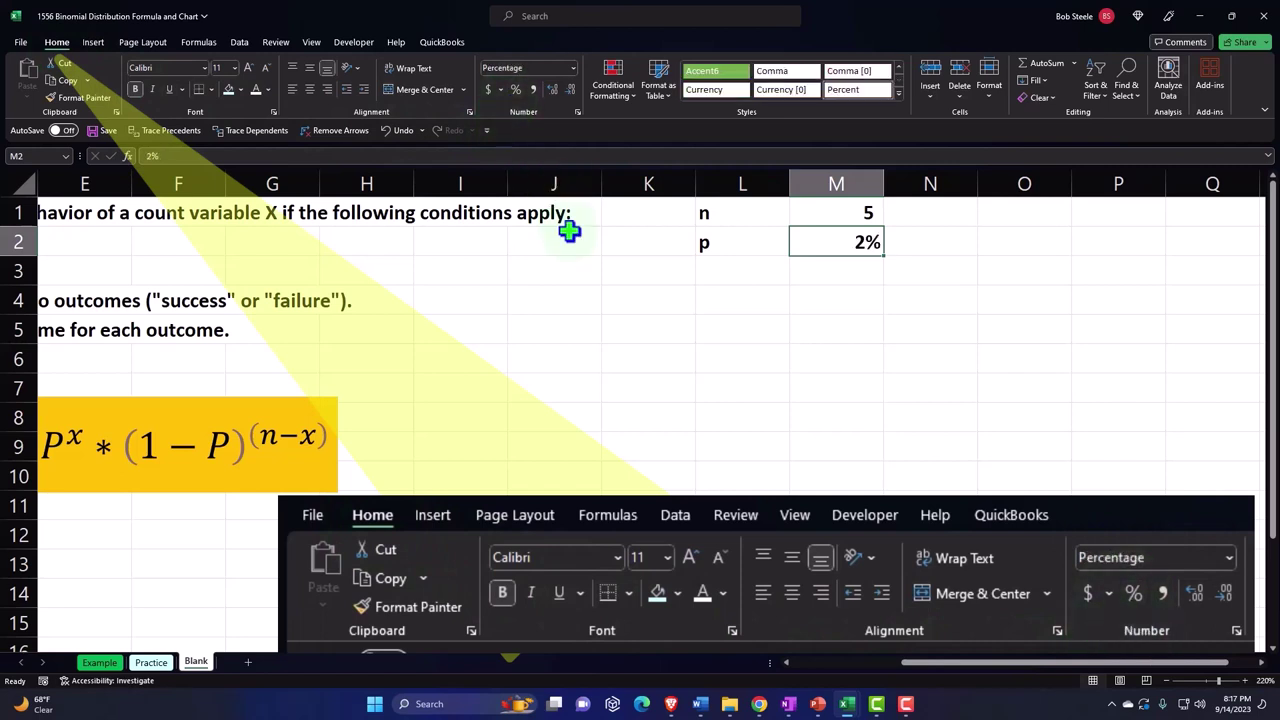
pyautogui.press('Right')
pyautogui.press('Right')
pyautogui.press('Right')
pyautogui.press('Right')
pyautogui.press('Right')
pyautogui.press('Right')
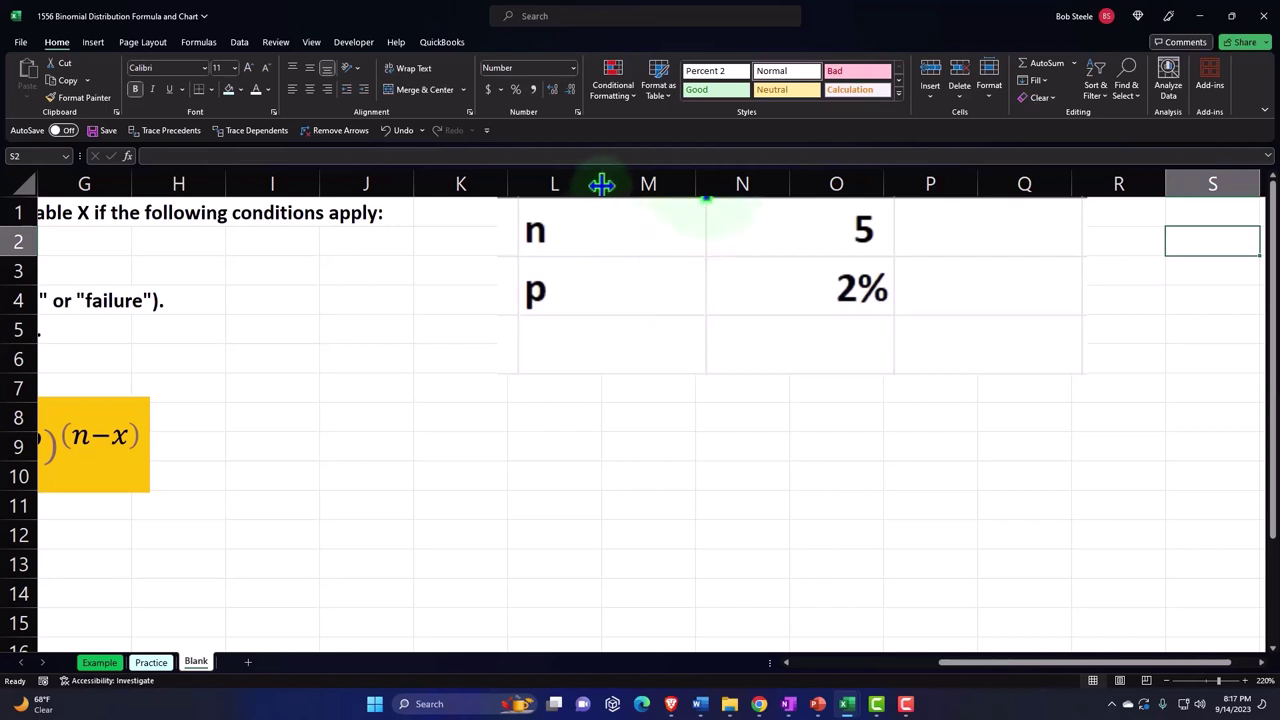
# - Narrow columns L, M and N so they fit the labels and values
pyautogui.moveTo(601, 183); pyautogui.dragTo(555, 190)
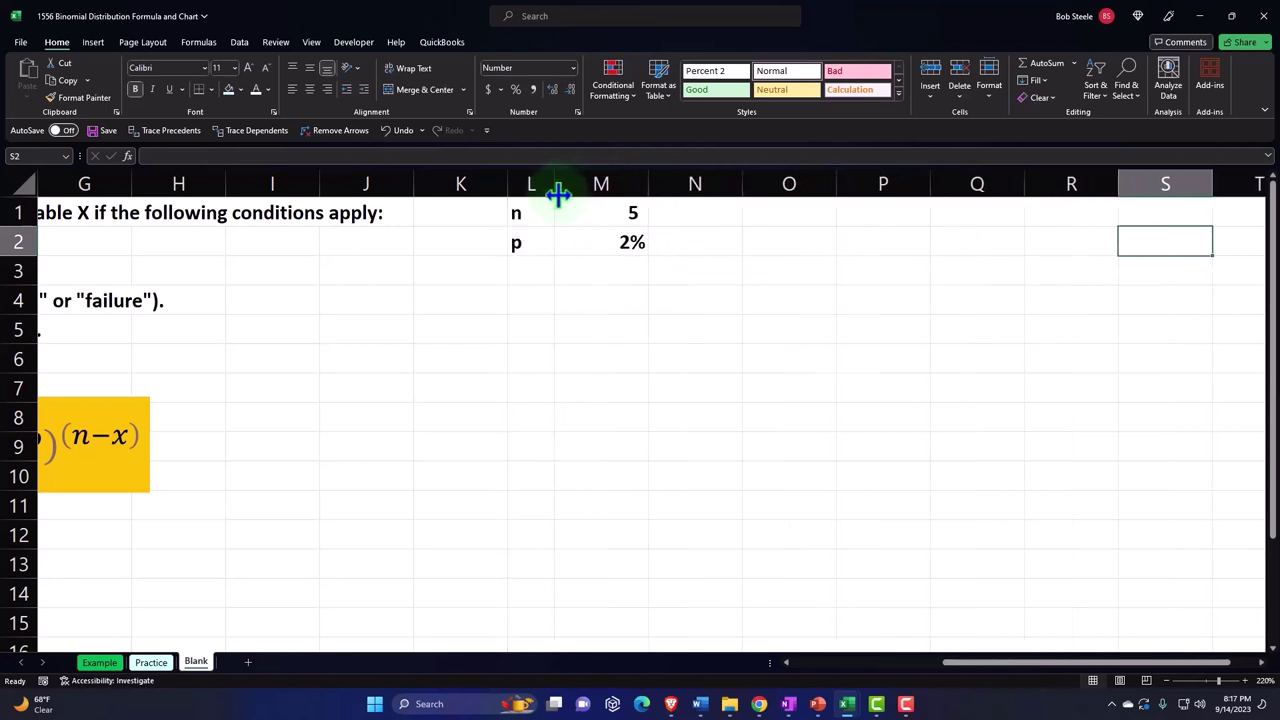
pyautogui.click(561, 188)
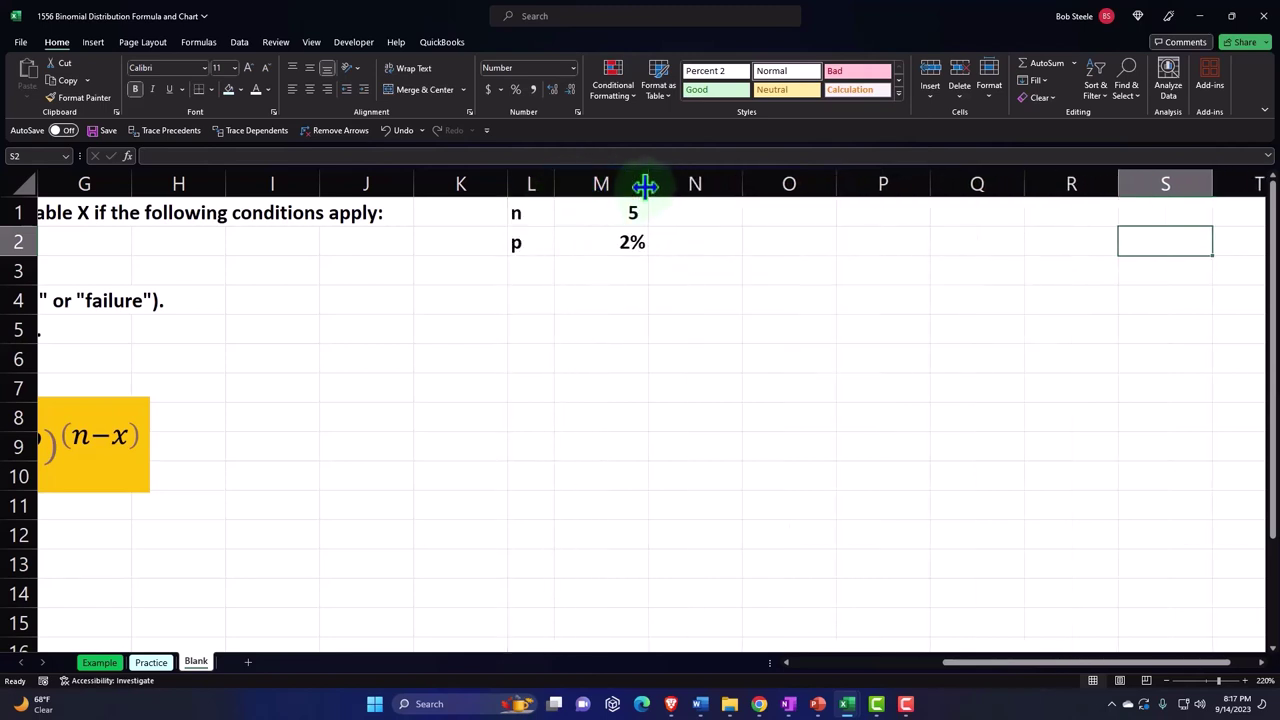
pyautogui.moveTo(647, 184); pyautogui.dragTo(616, 196)
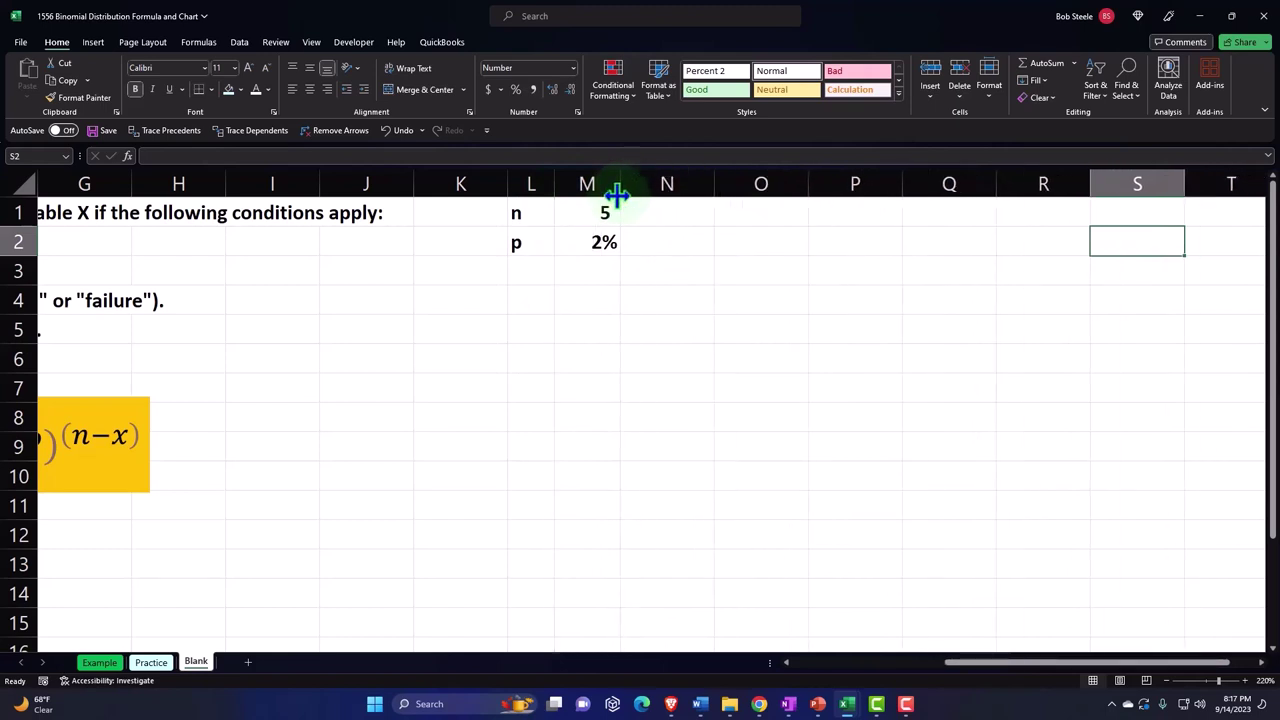
pyautogui.moveTo(714, 183); pyautogui.dragTo(652, 184)
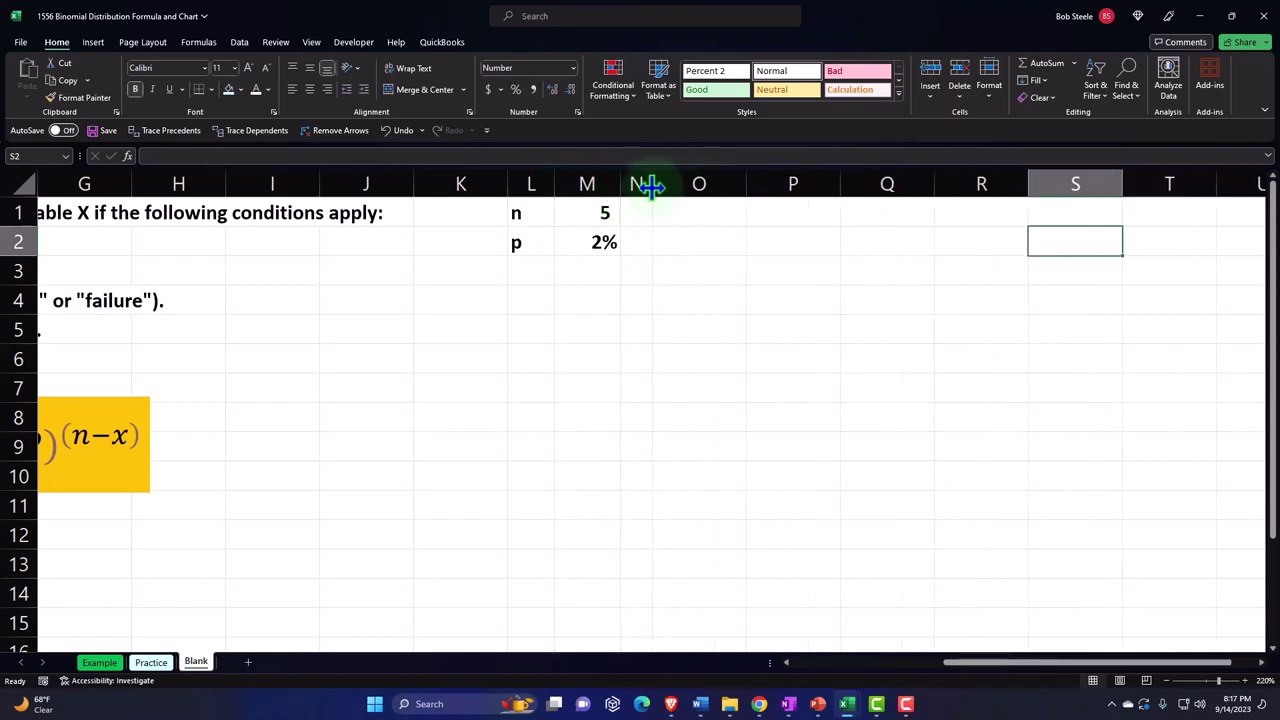
# - Enter the table headers x in O1 and P(x) in P1
pyautogui.click(708, 219)
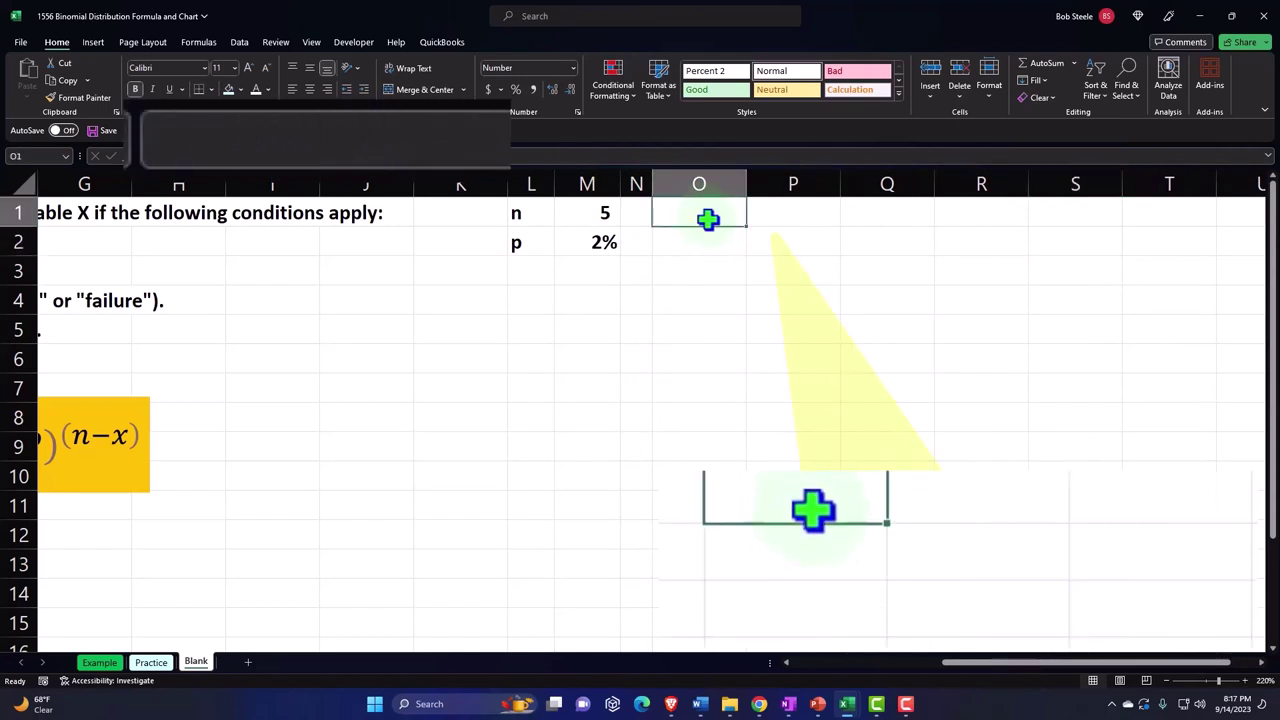
pyautogui.write('x')
pyautogui.press('Tab')
pyautogui.write('P')
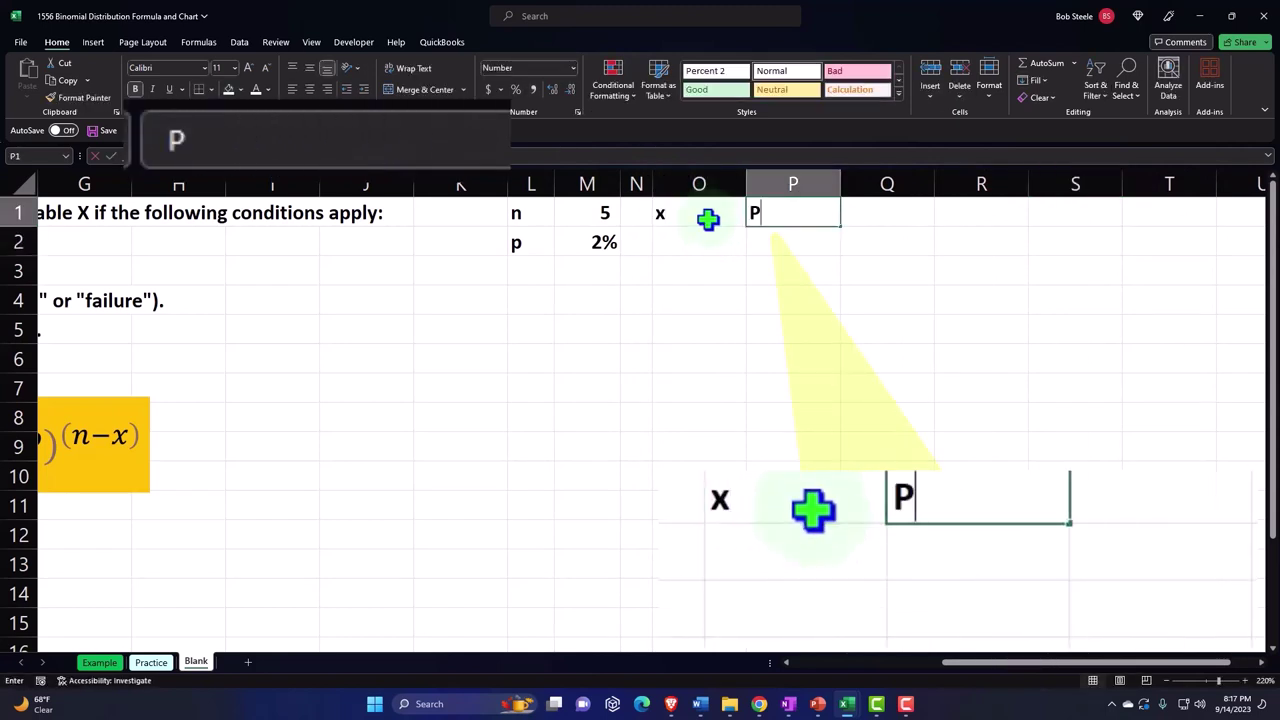
pyautogui.write('9x')
pyautogui.press('BackSpace')
pyautogui.press('BackSpace')
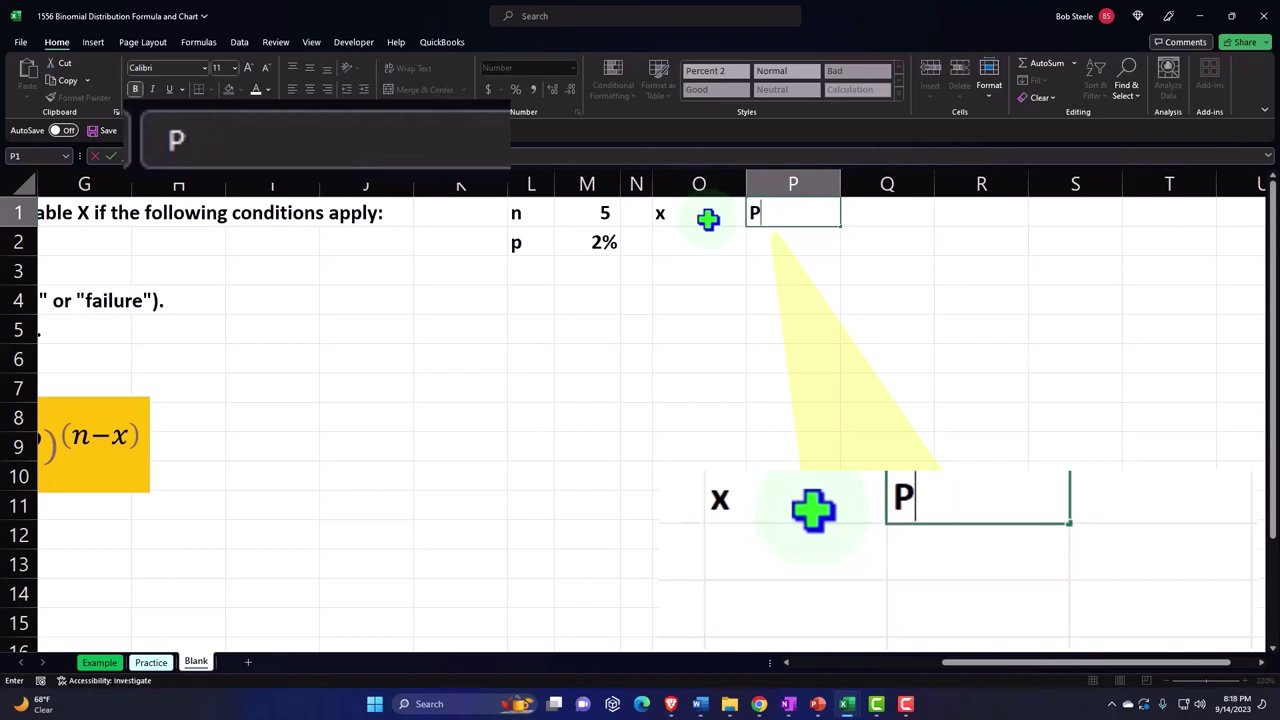
pyautogui.write('(x)')
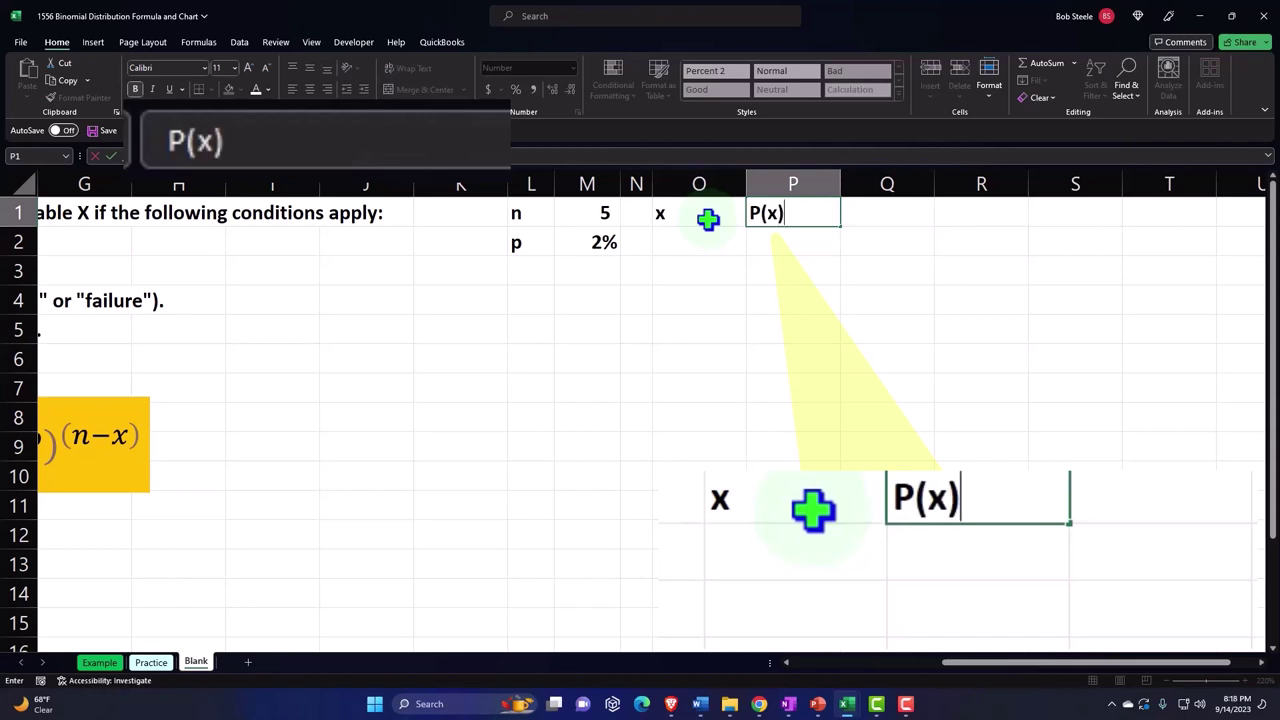
pyautogui.press('Return')
pyautogui.moveTo(705, 217); pyautogui.dragTo(752, 213)
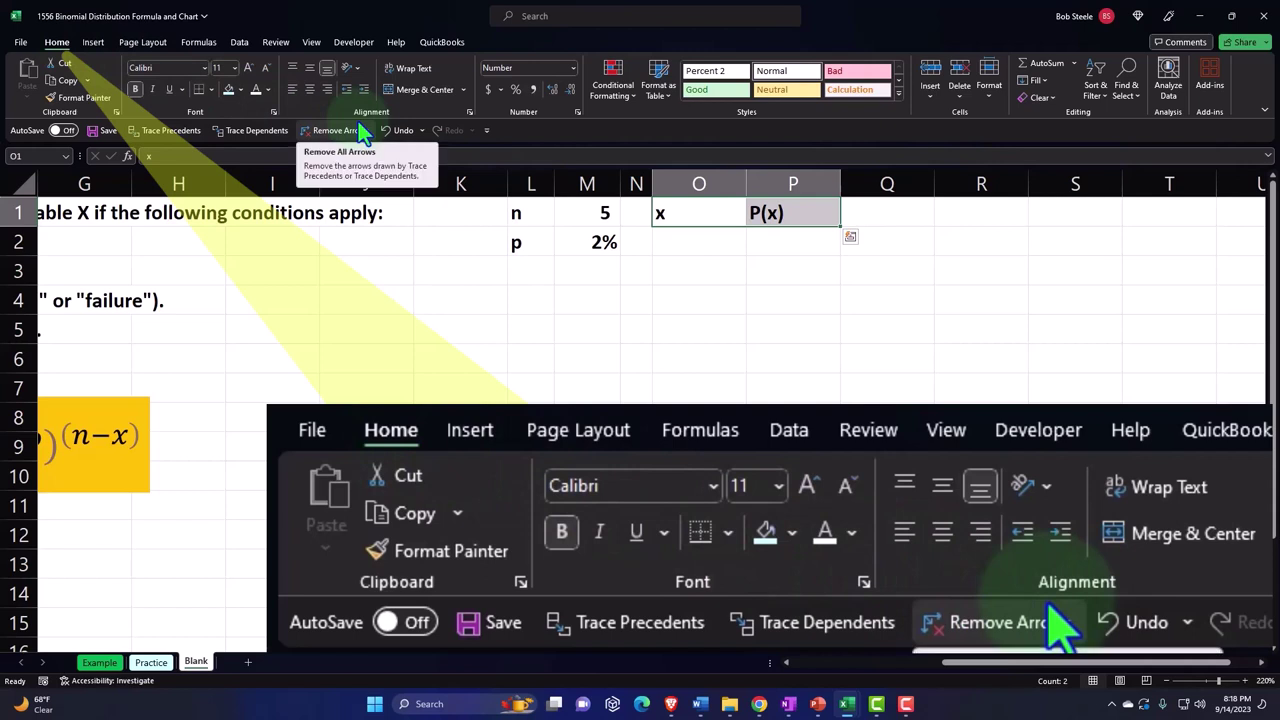
# - Centre the O1:P1 headers and give them a black fill with white text
pyautogui.click(310, 89)
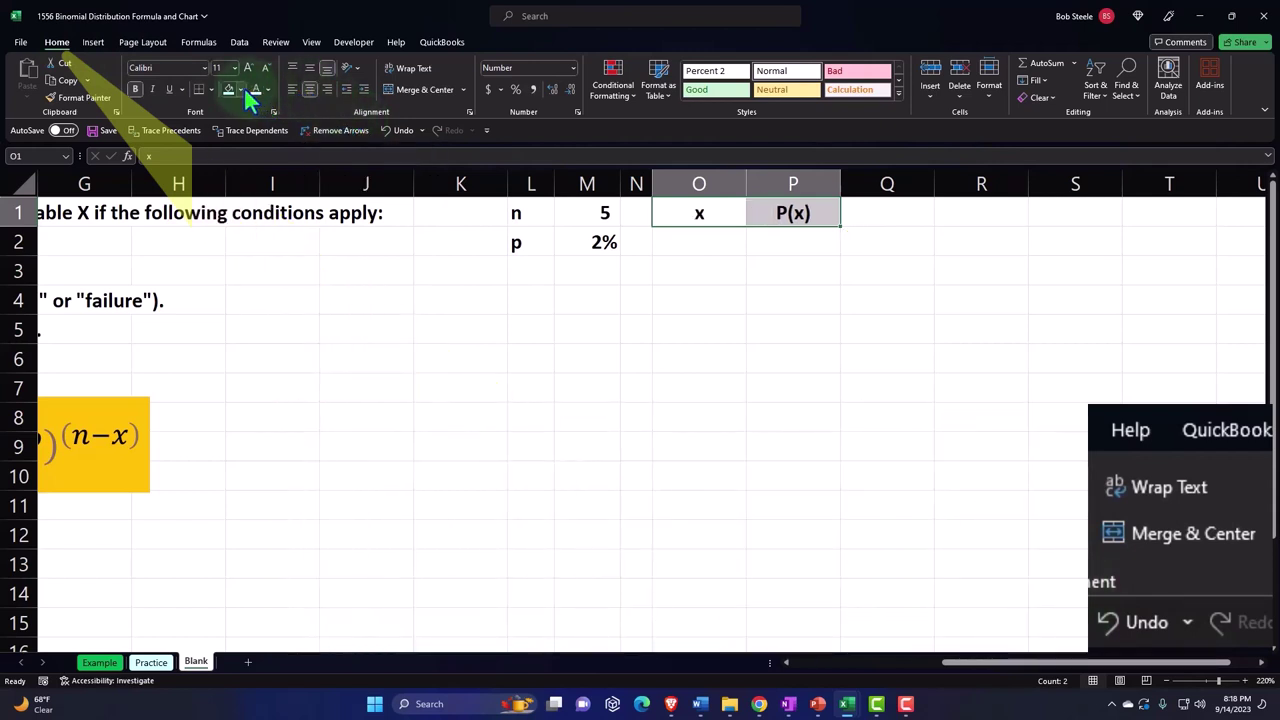
pyautogui.click(240, 89)
pyautogui.click(240, 122)
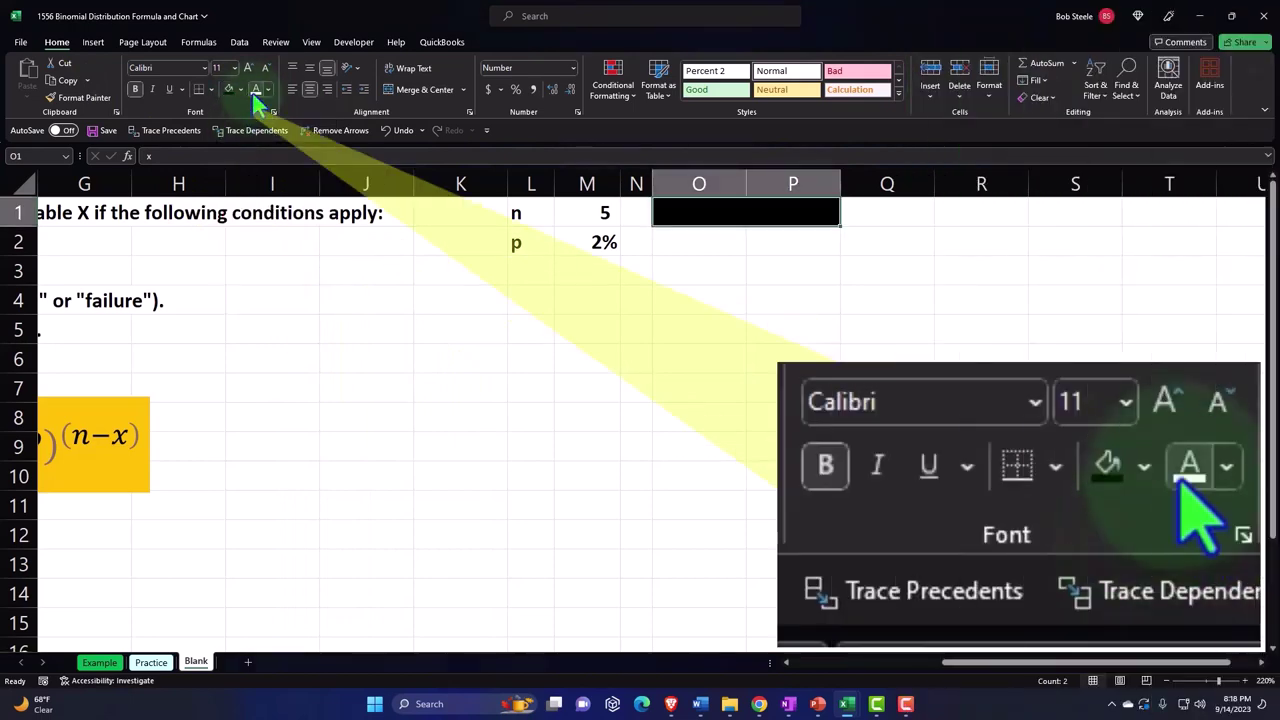
pyautogui.click(700, 272)
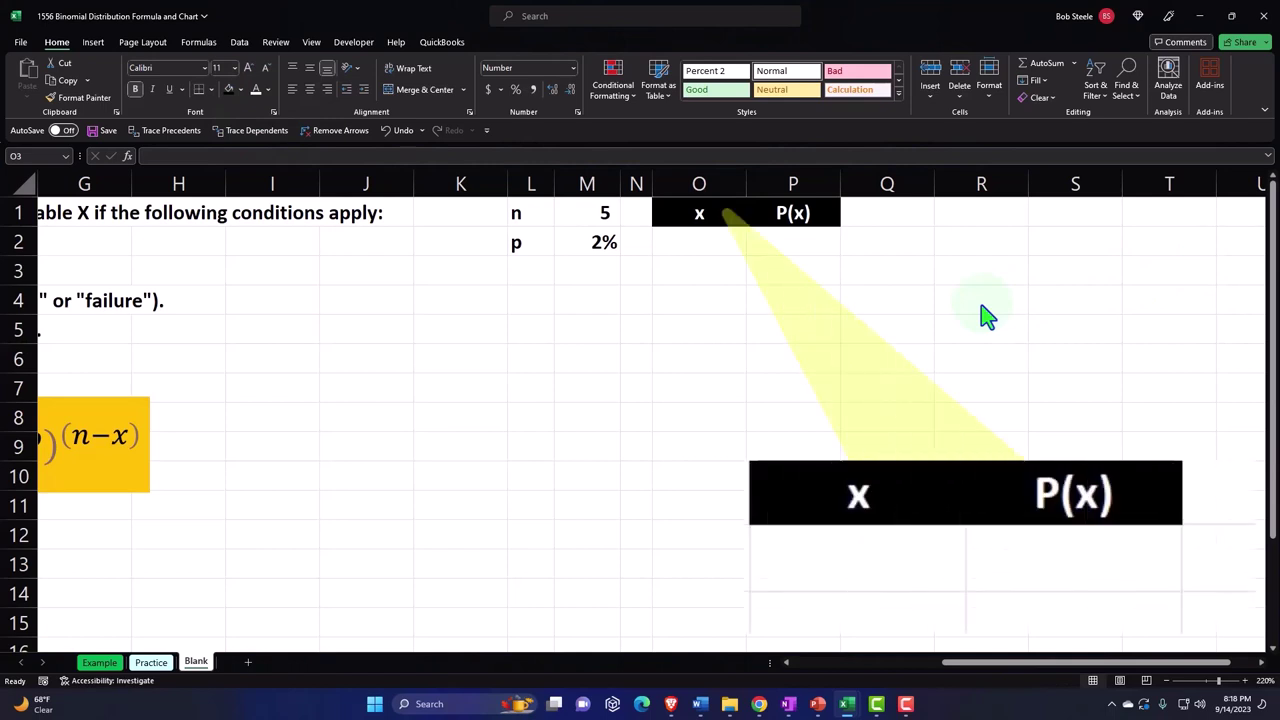
pyautogui.click(703, 246)
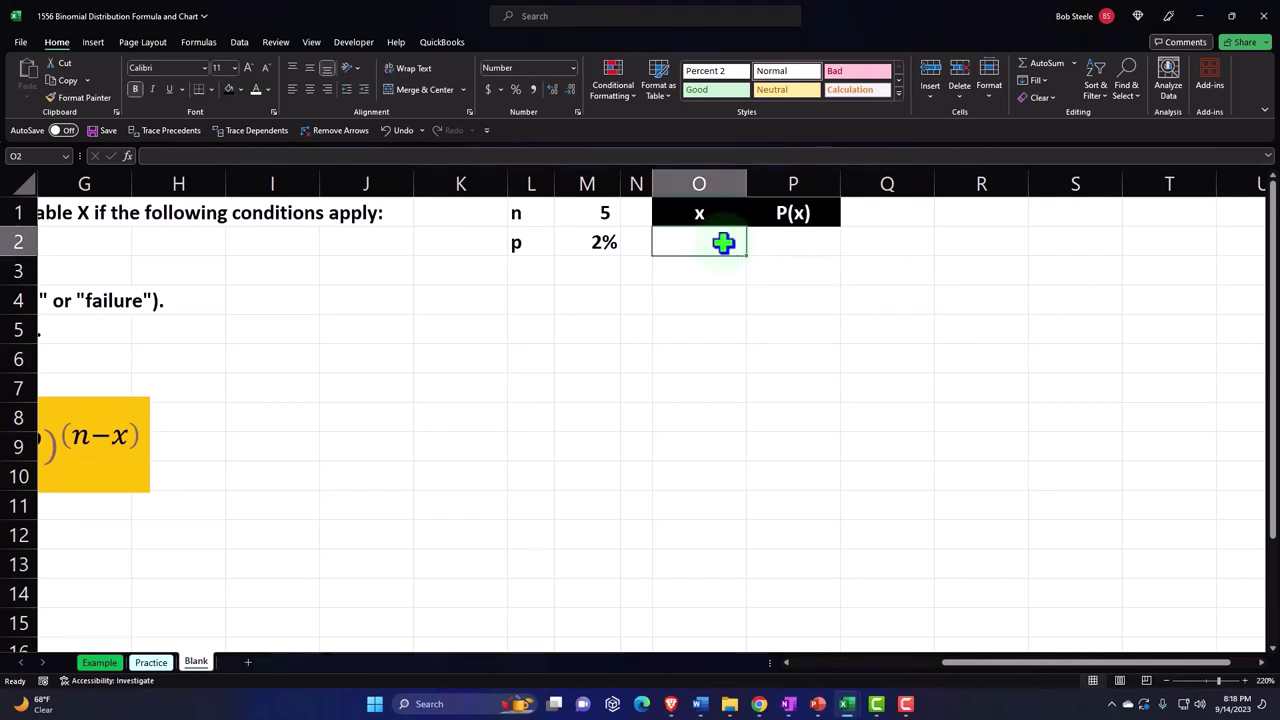
pyautogui.click(530, 213)
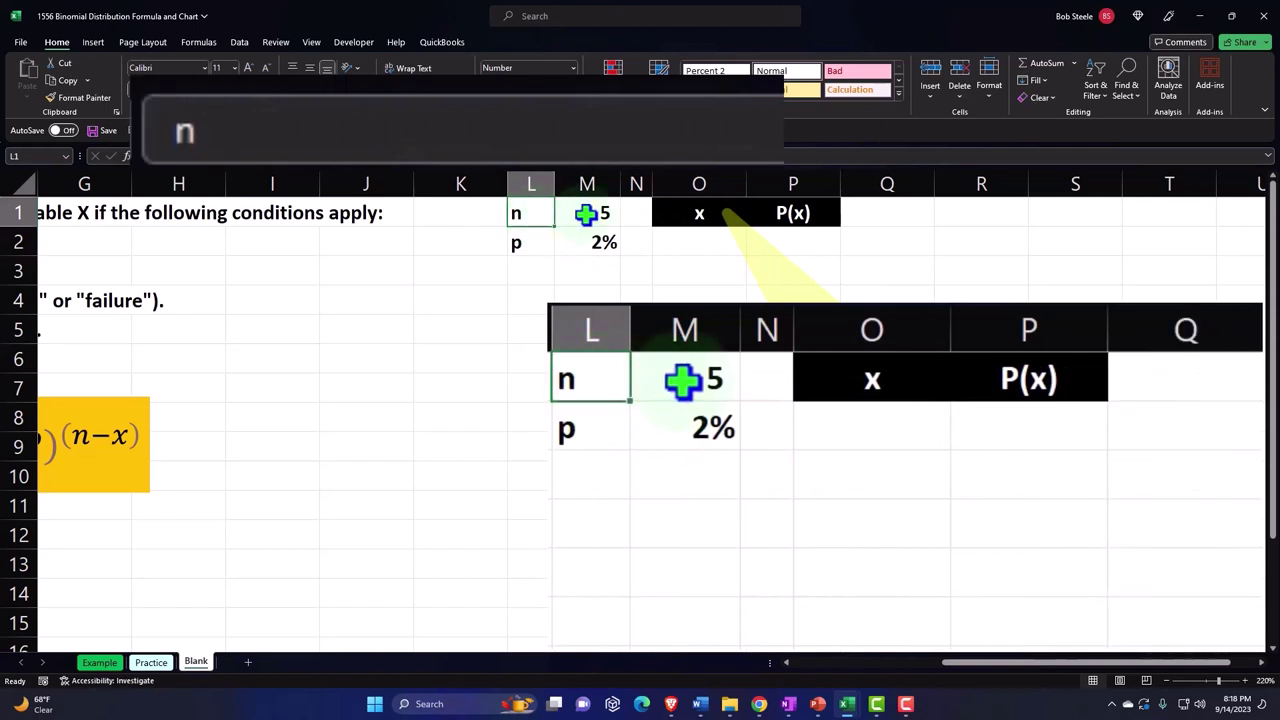
pyautogui.click(676, 242)
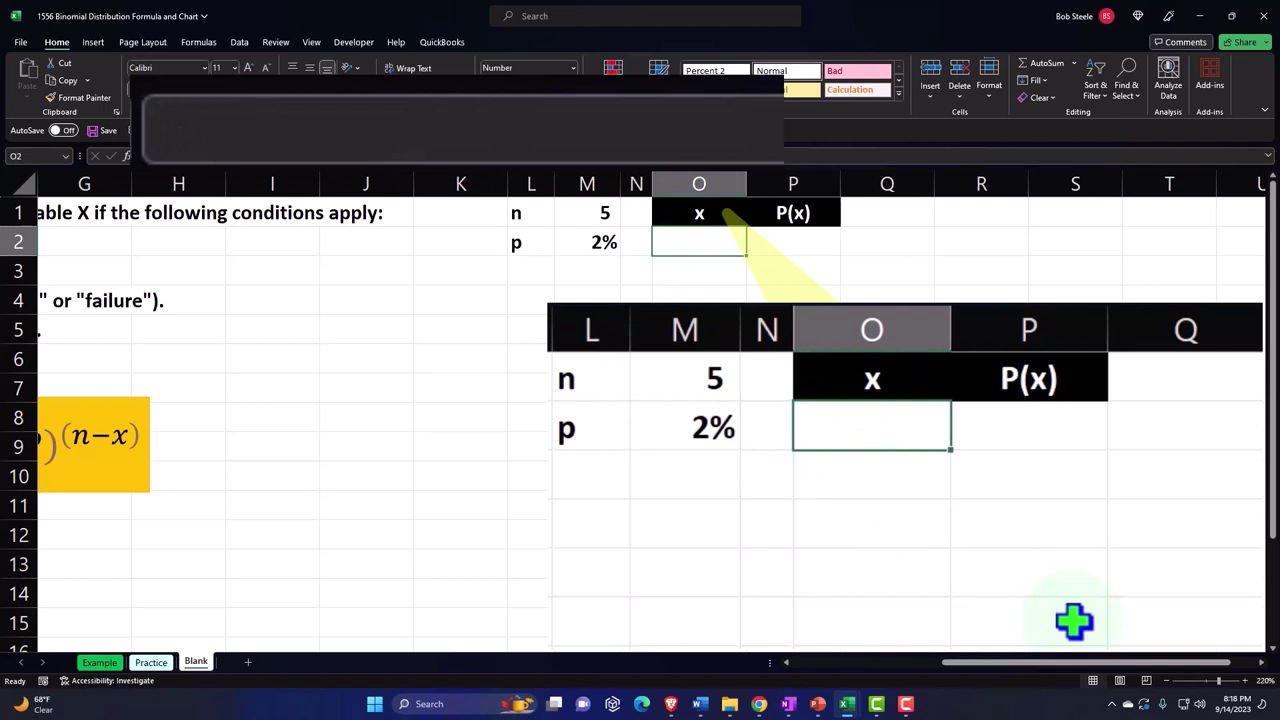
# - Enter =SEQUENCE(M1+1,,0) in O2 so x values 0 to 5 spill down column O
pyautogui.write('=')
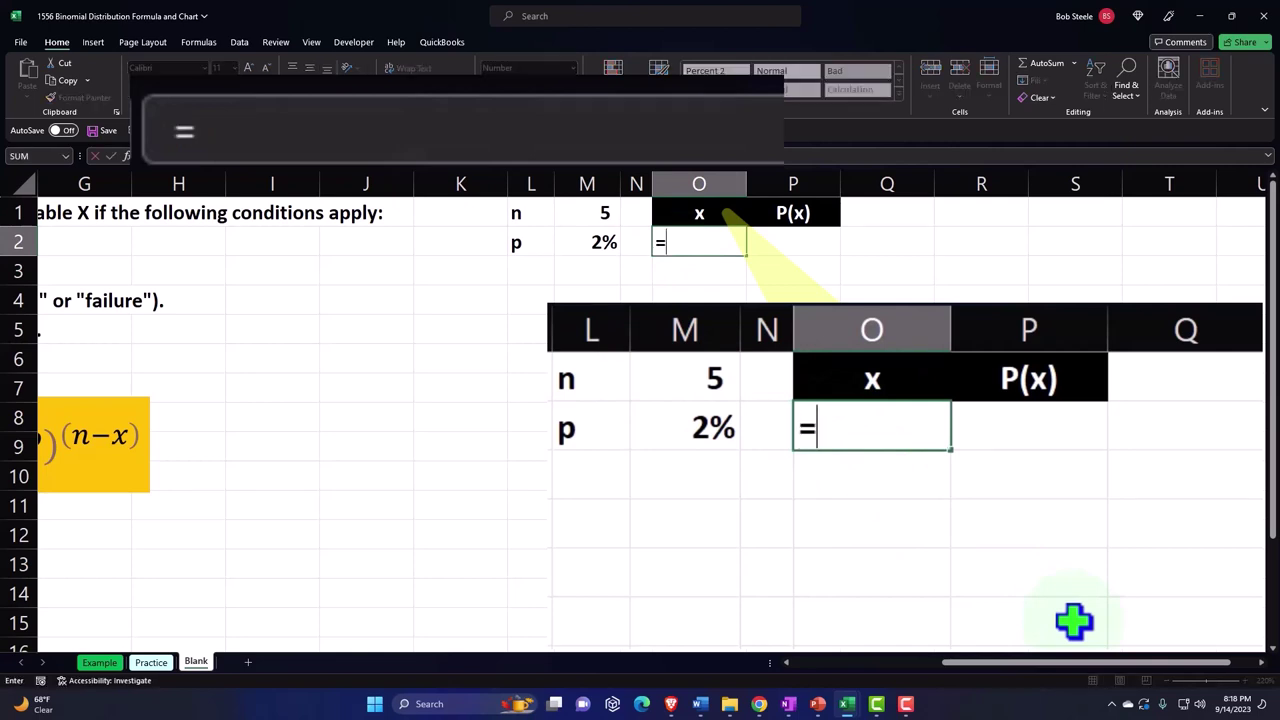
pyautogui.write('se')
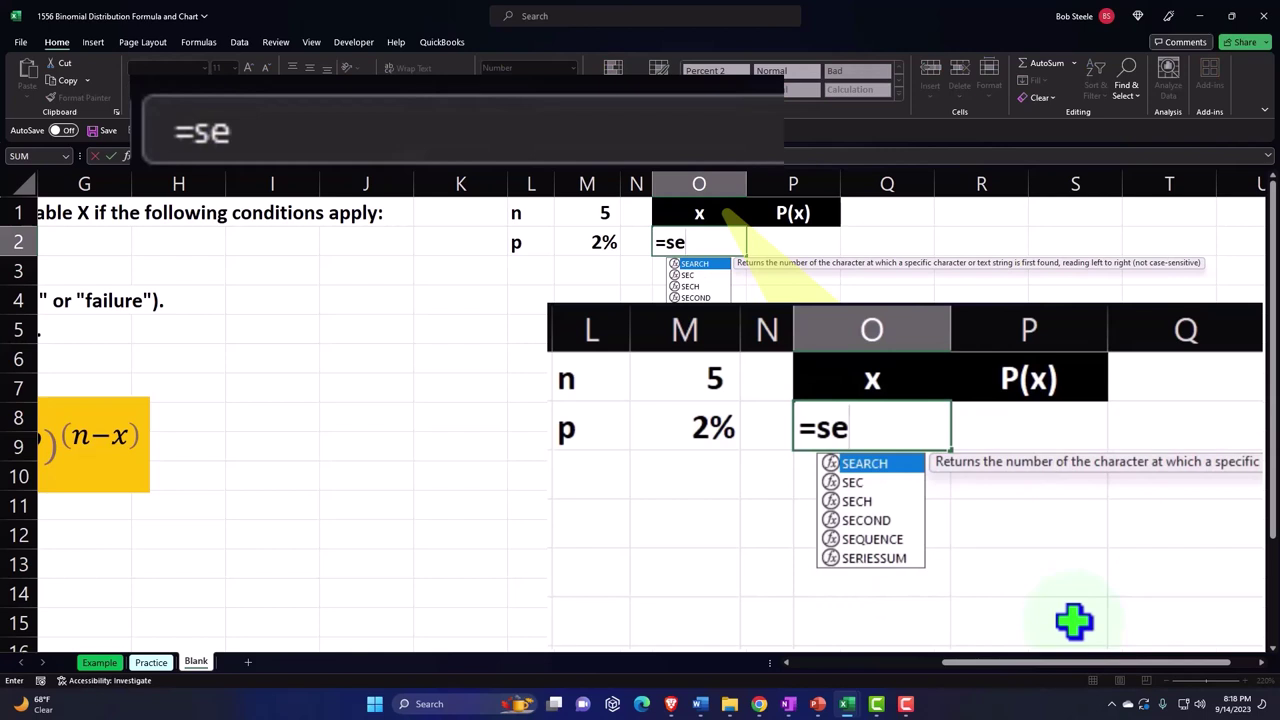
pyautogui.write('q')
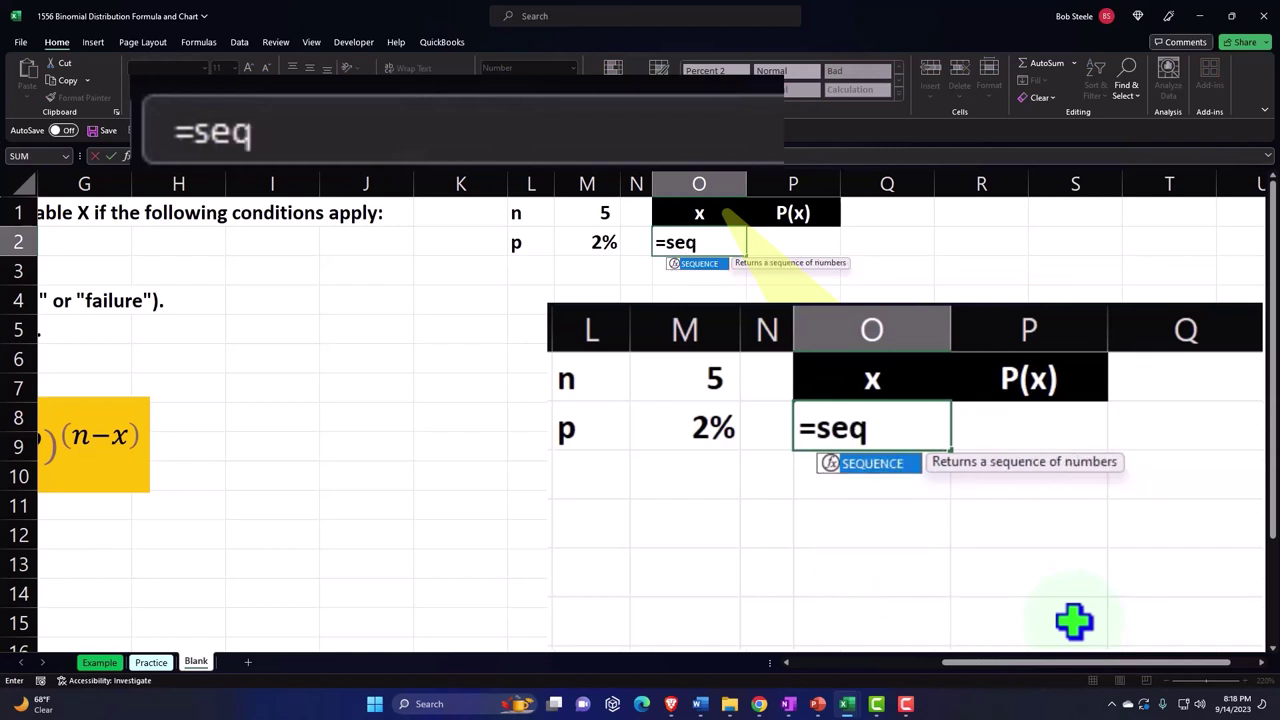
pyautogui.press('Tab')
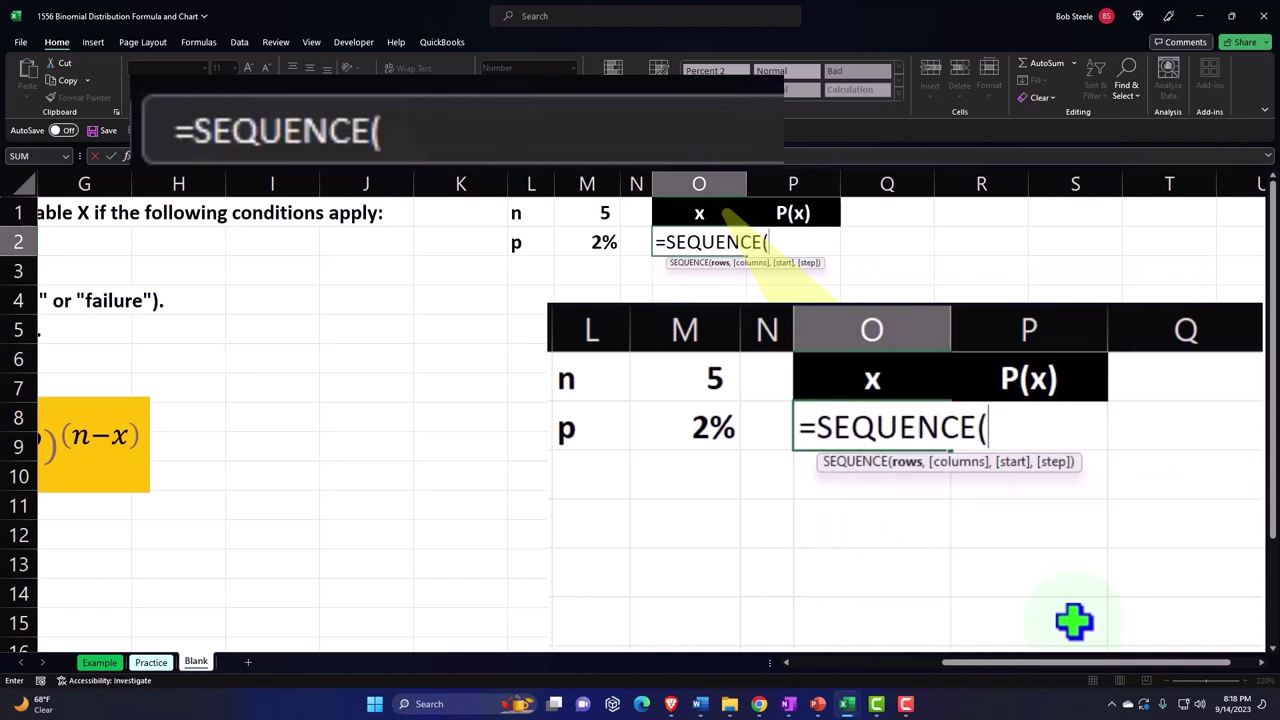
pyautogui.click(585, 212)
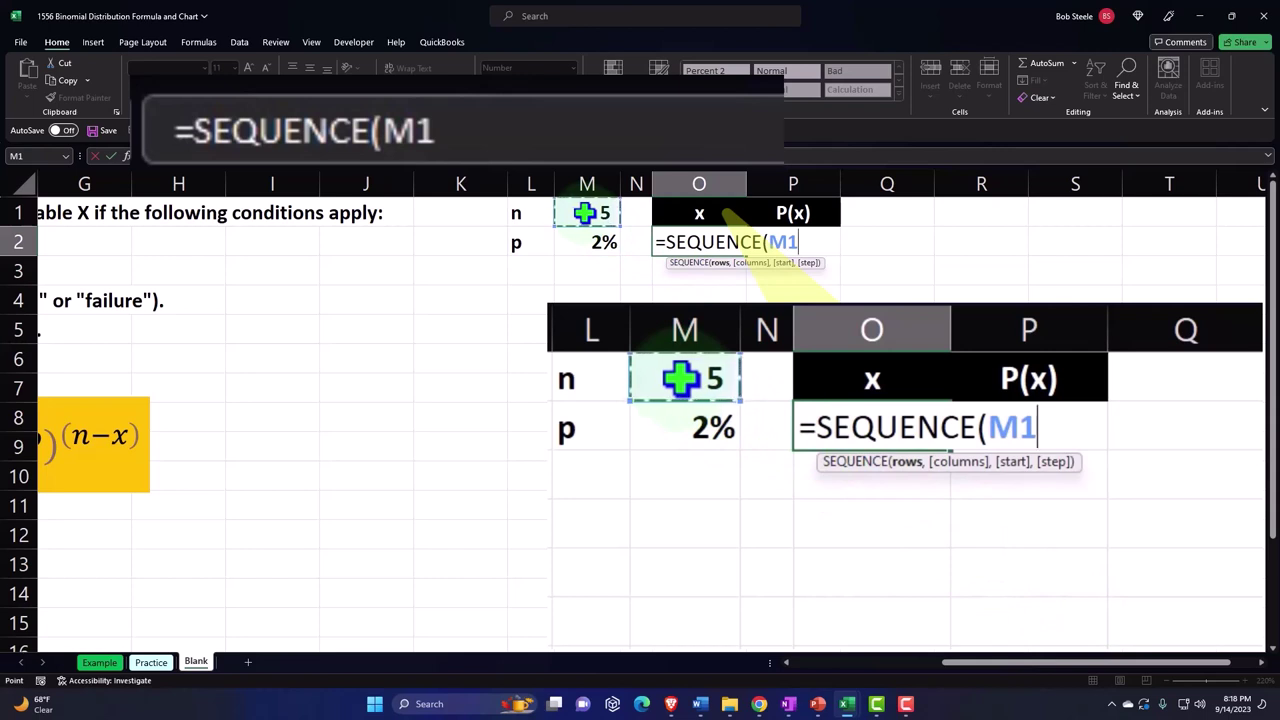
pyautogui.write('+')
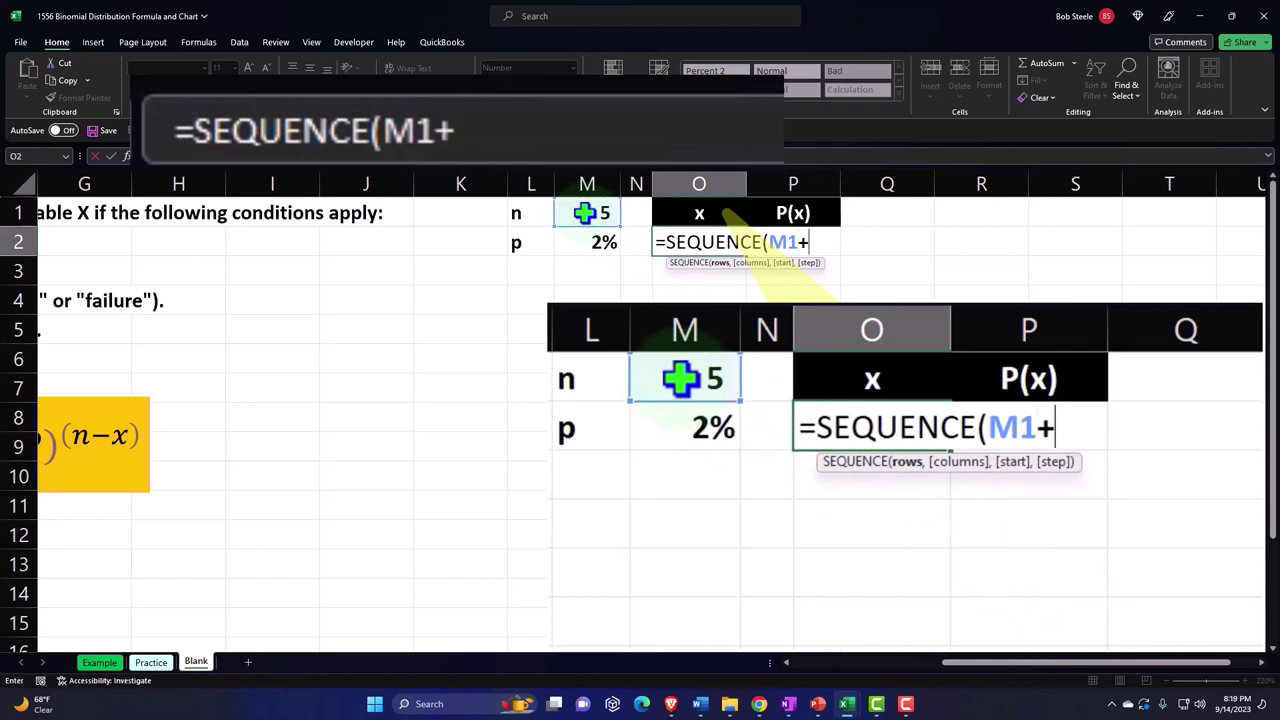
pyautogui.write('1')
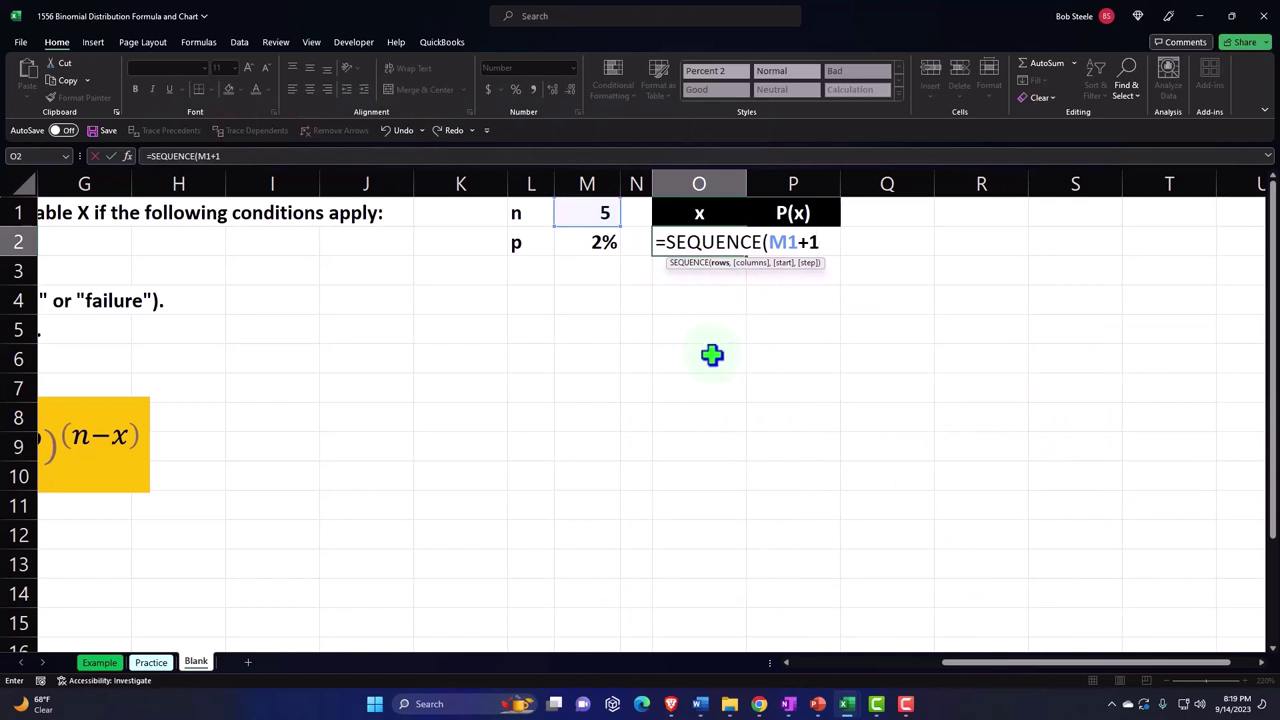
pyautogui.write(',')
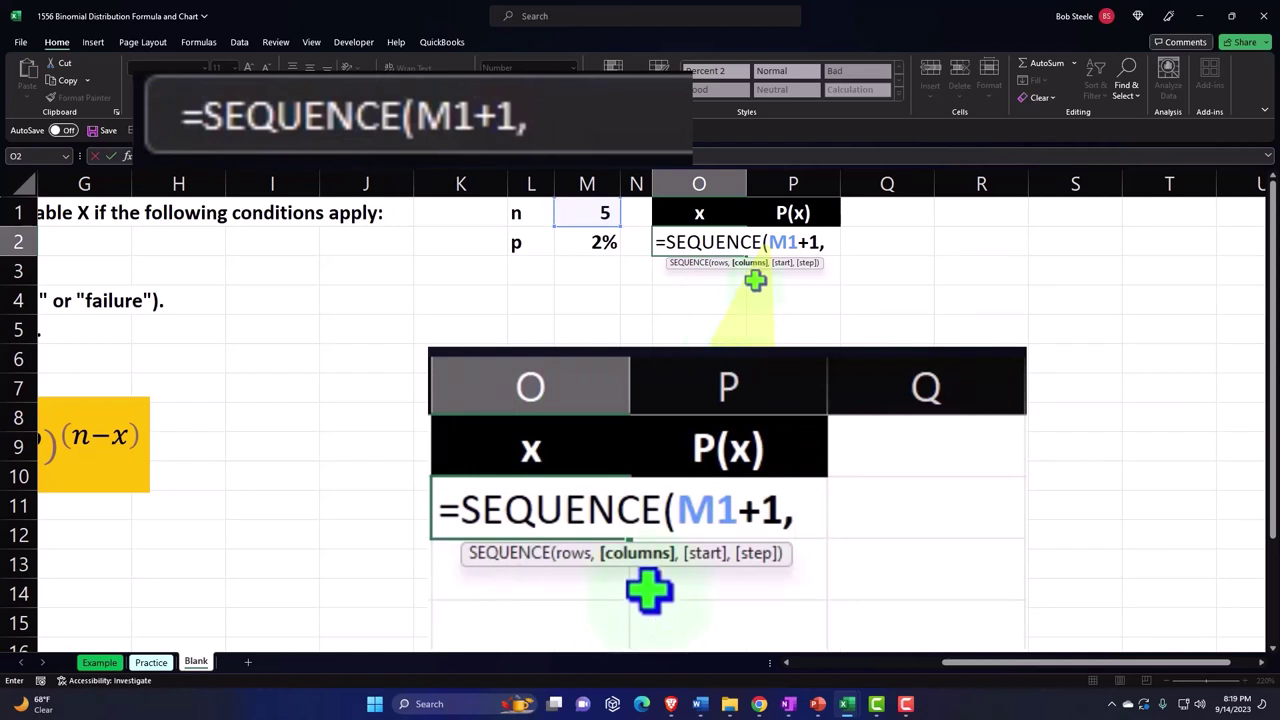
pyautogui.write(',')
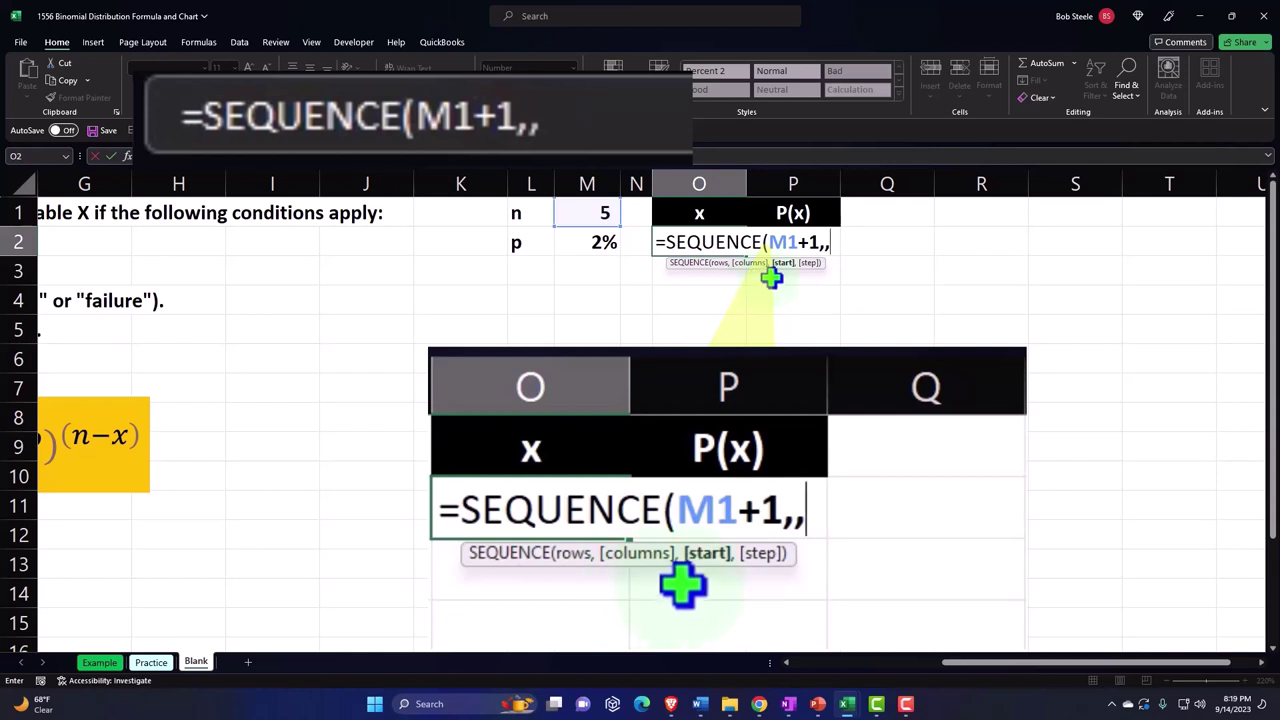
pyautogui.write('0')
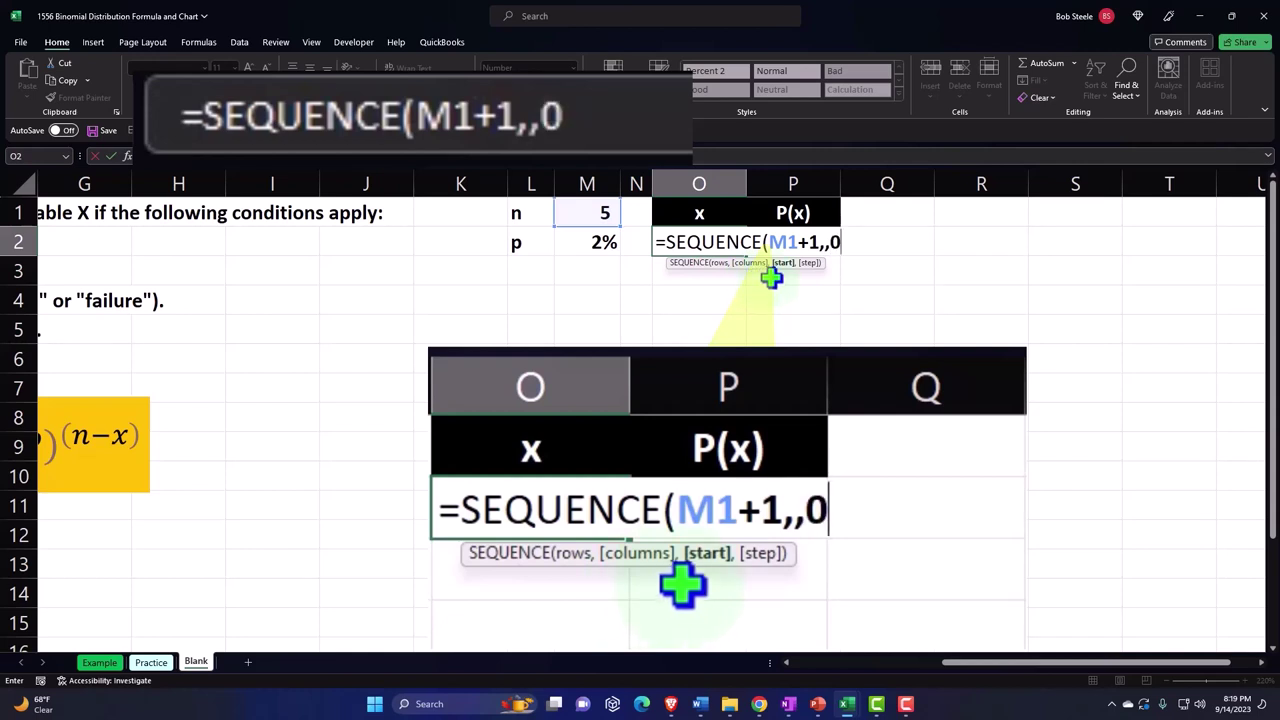
pyautogui.write(')')
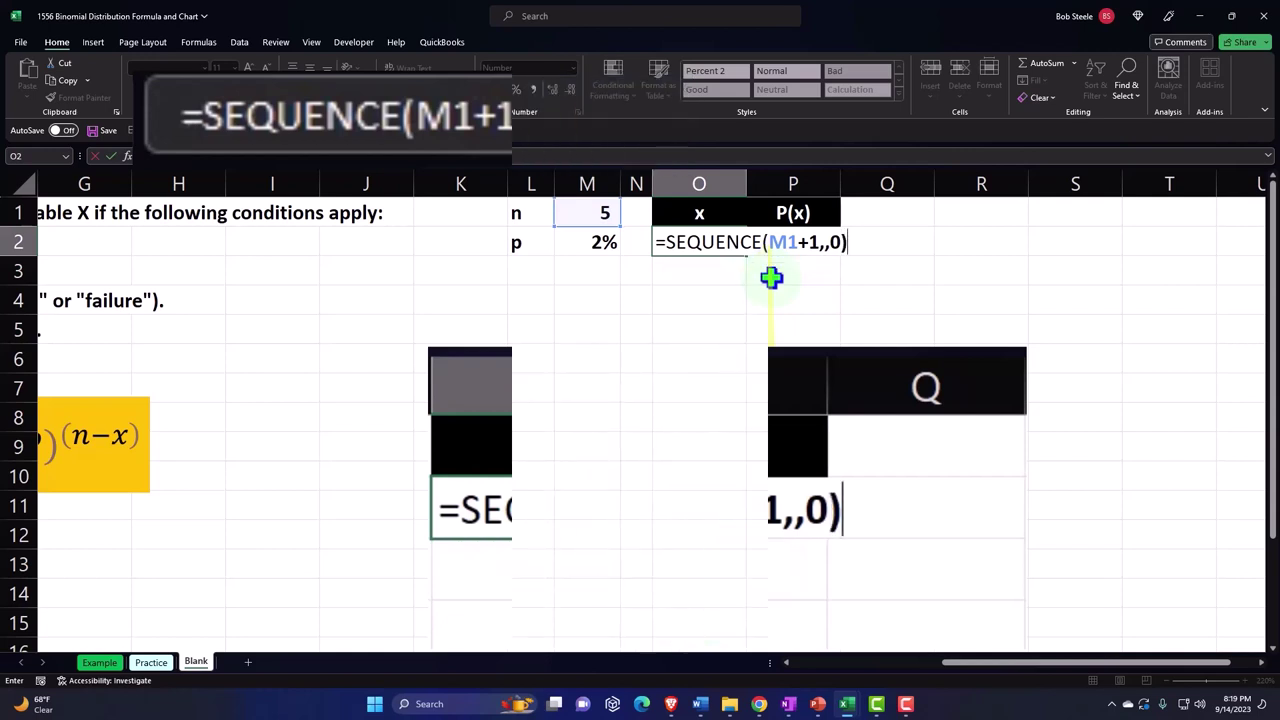
pyautogui.press('Return')
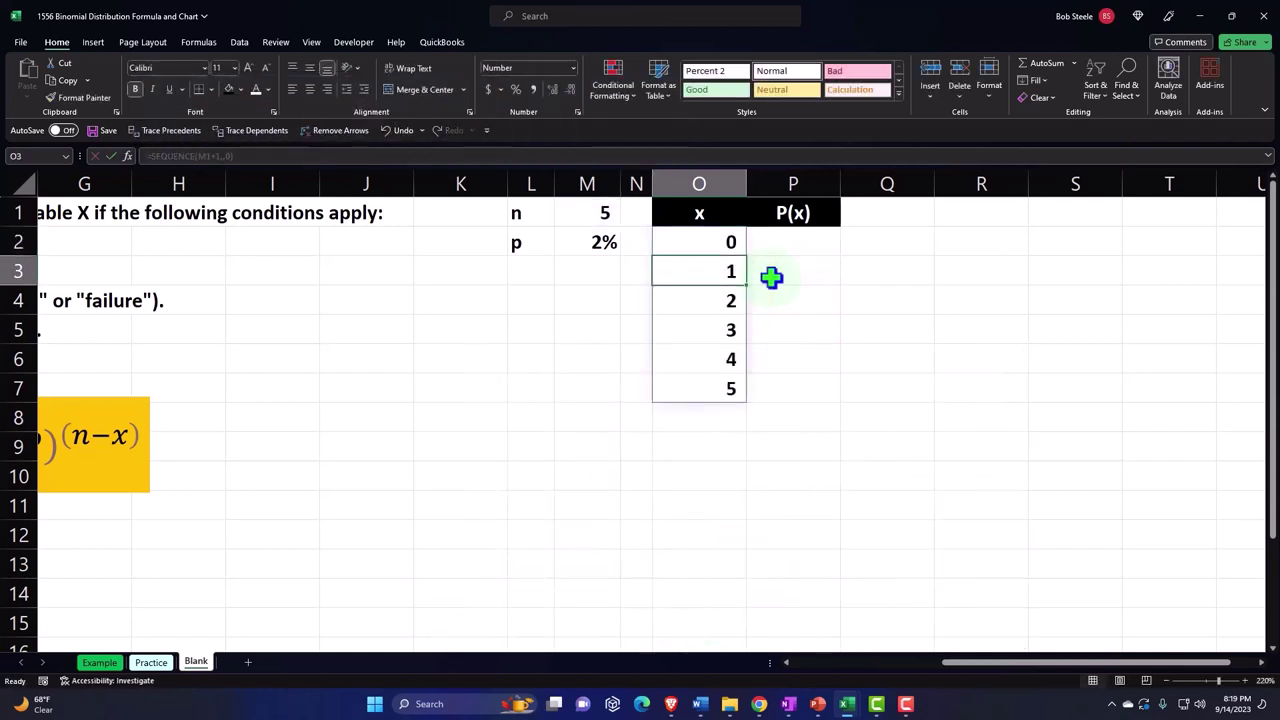
pyautogui.click(870, 244)
pyautogui.write('0')
pyautogui.press('Return')
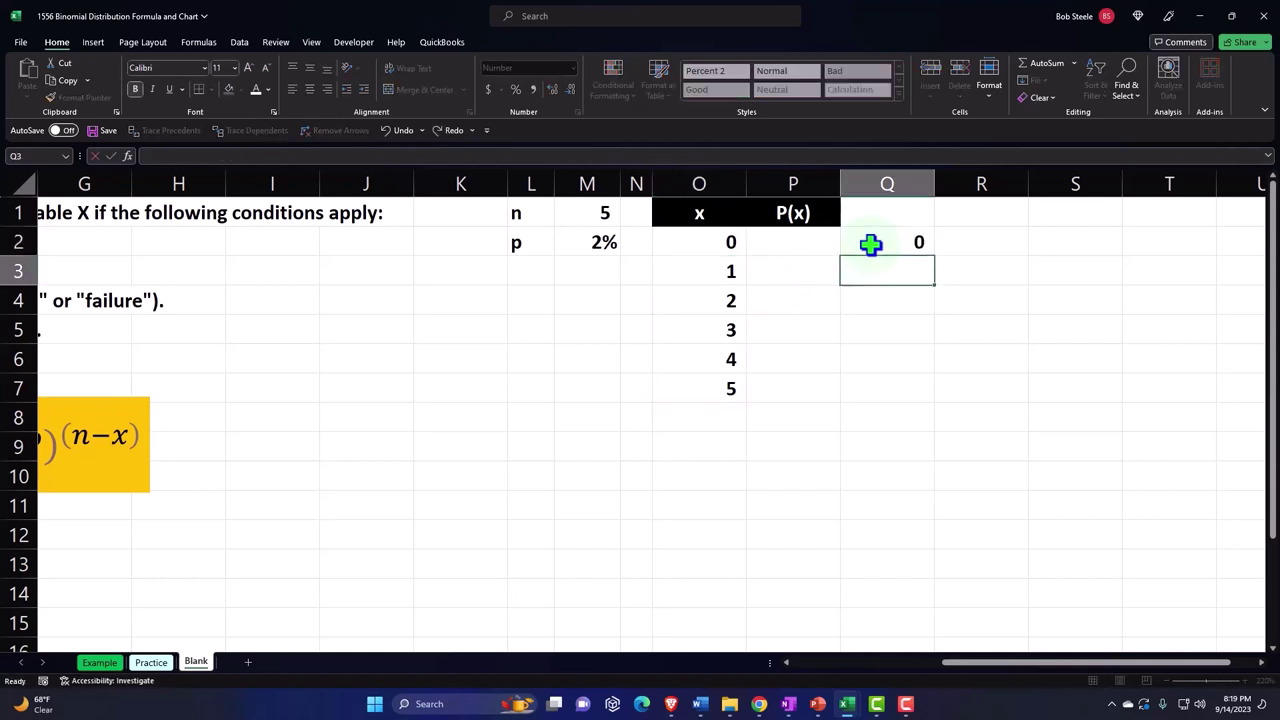
pyautogui.write('1')
pyautogui.press('Return')
pyautogui.moveTo(990, 283); pyautogui.dragTo(994, 323)
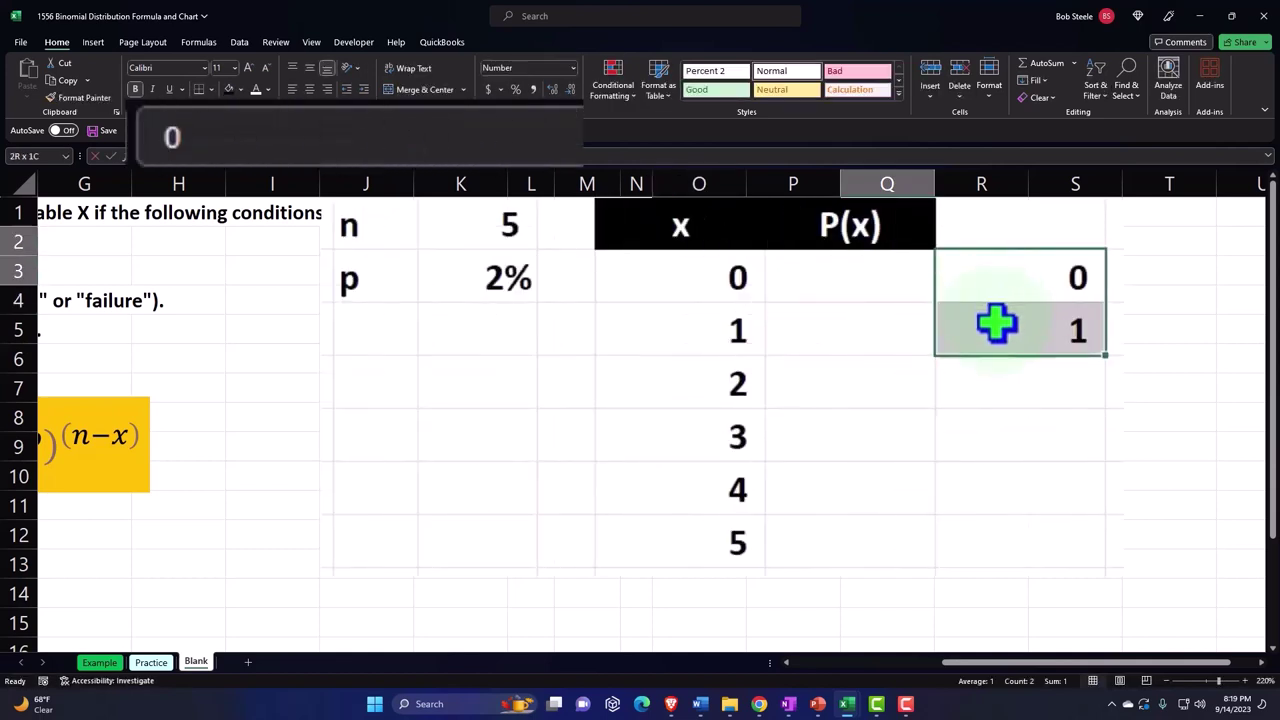
pyautogui.moveTo(1108, 363); pyautogui.dragTo(1109, 557)
pyautogui.click(722, 449)
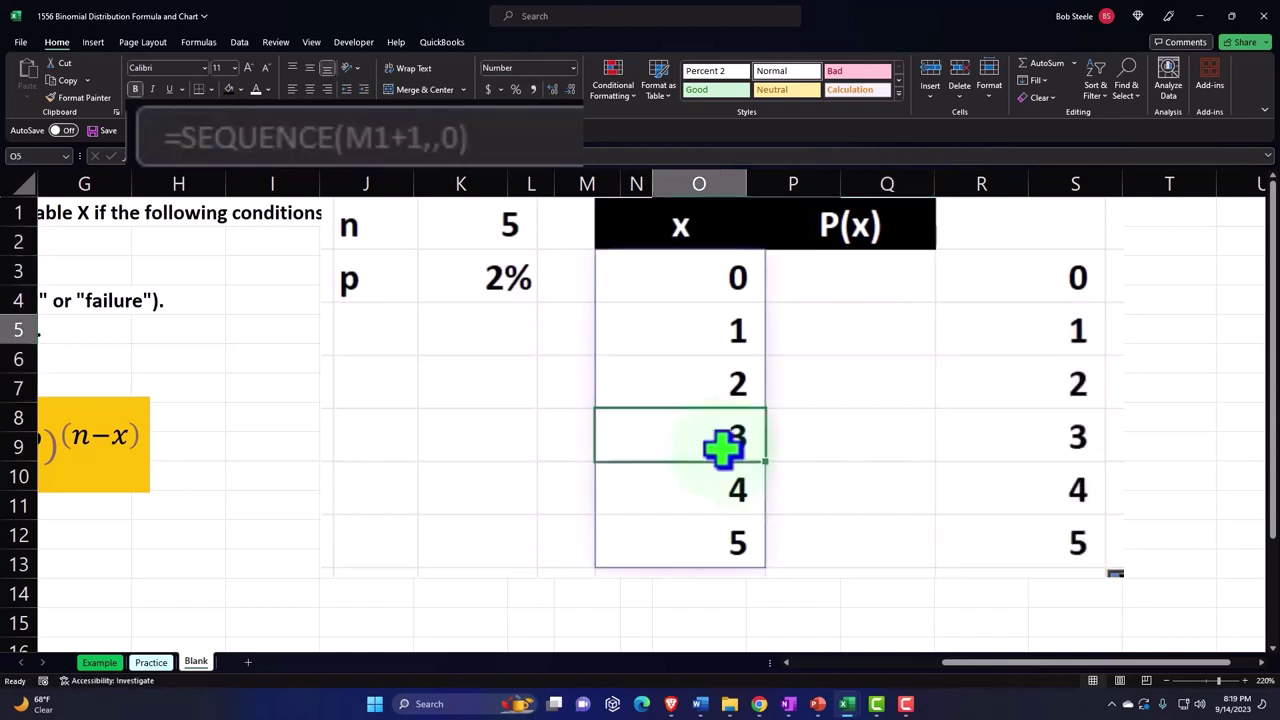
pyautogui.moveTo(1068, 285); pyautogui.dragTo(1066, 527)
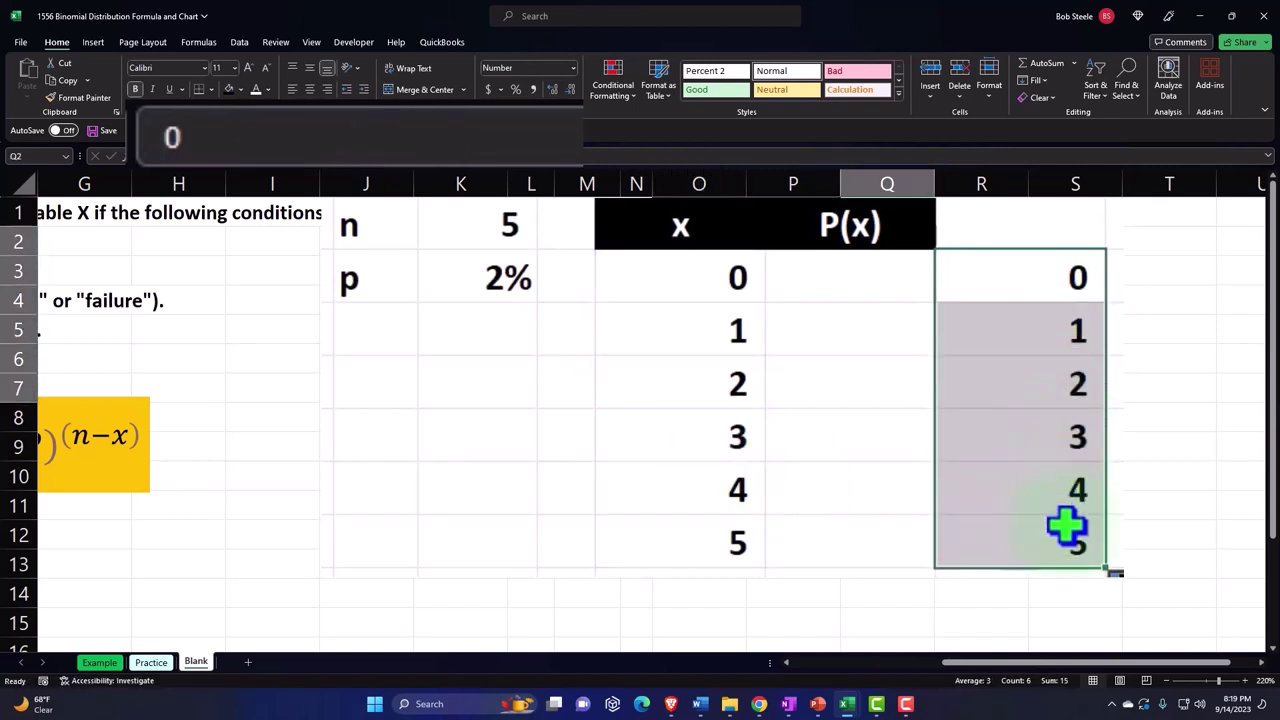
pyautogui.press('Delete')
pyautogui.click(480, 238)
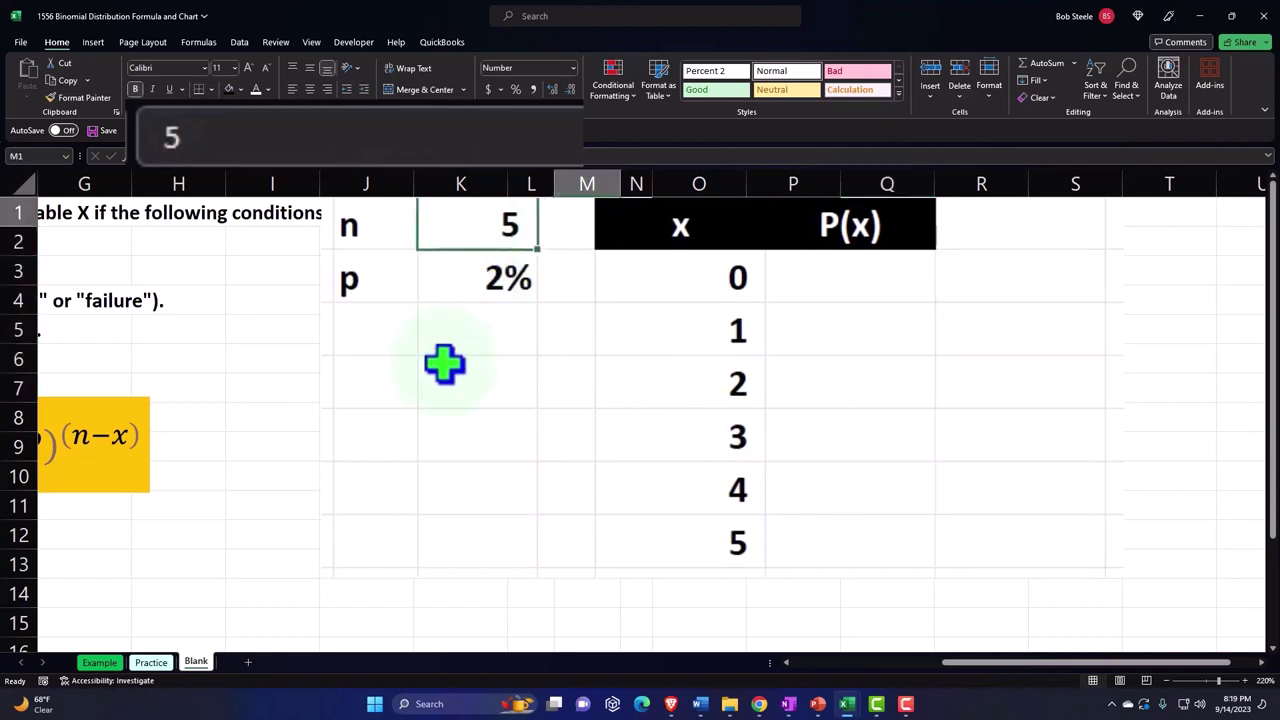
pyautogui.write('4')
pyautogui.press('Return')
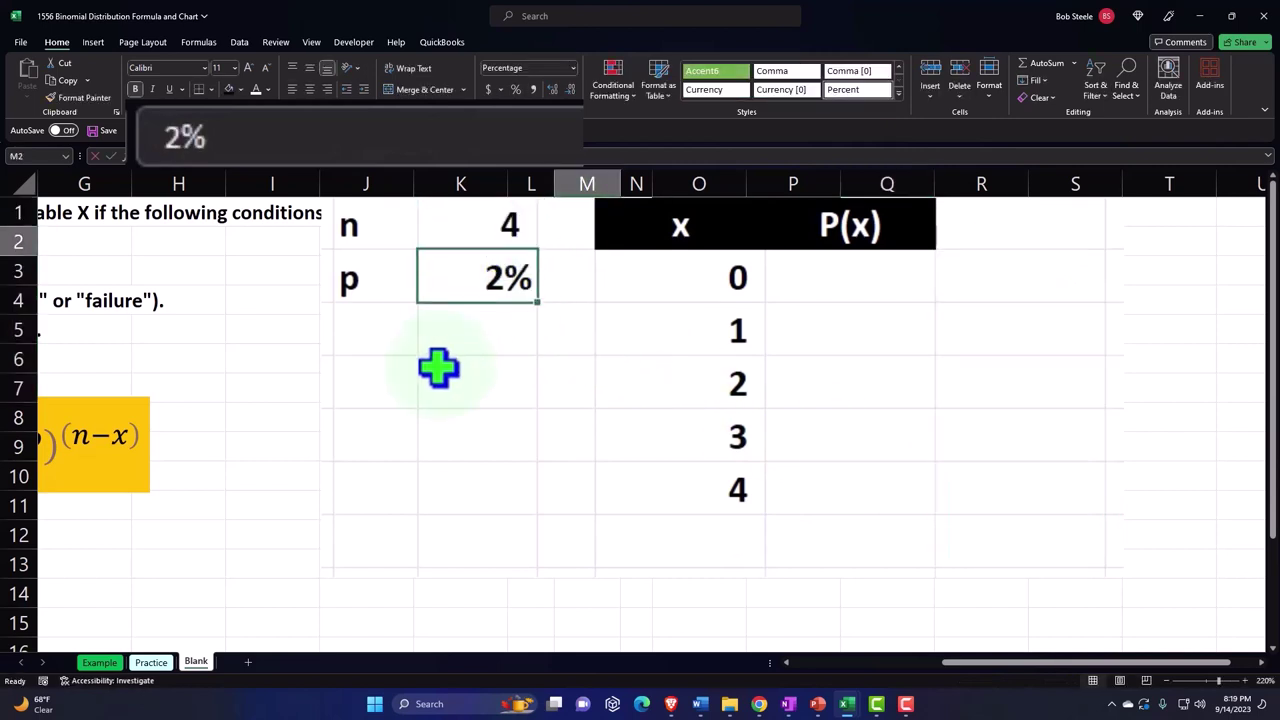
pyautogui.press('Up')
pyautogui.write('10')
pyautogui.press('Return')
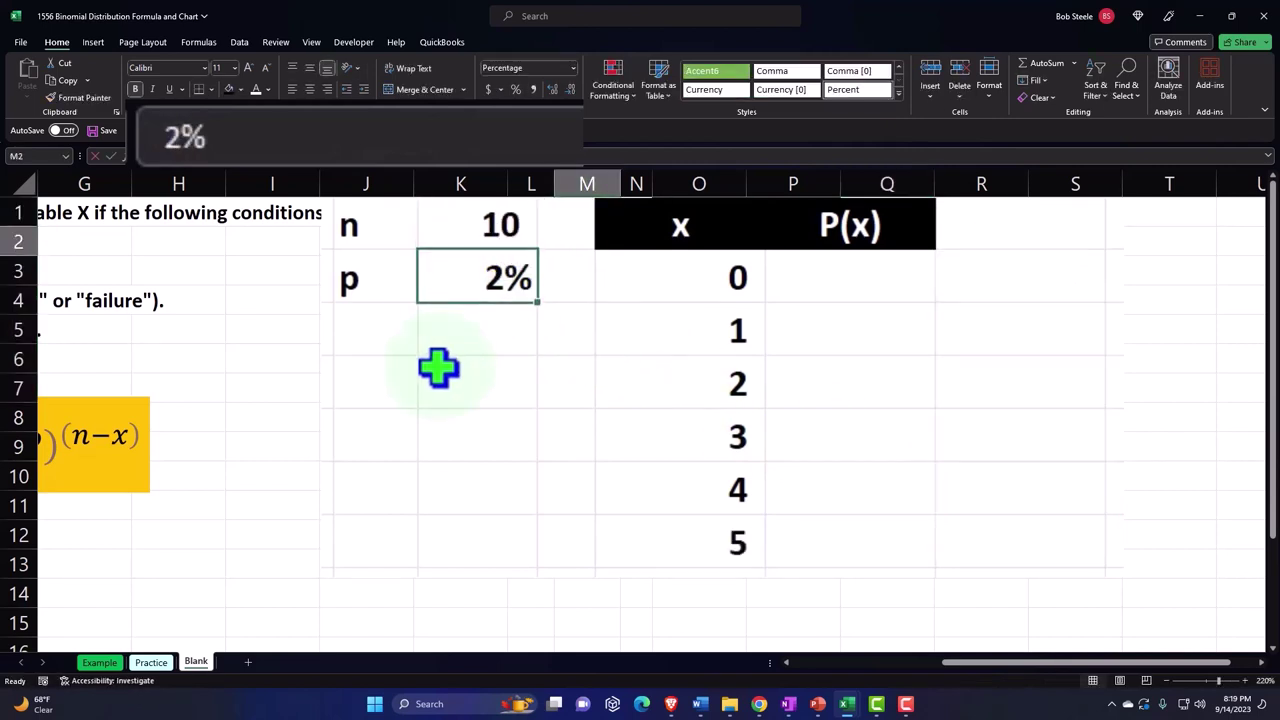
pyautogui.press('Up')
pyautogui.write('5')
pyautogui.press('Return')
pyautogui.press('Right')
pyautogui.press('Right')
pyautogui.press('Right')
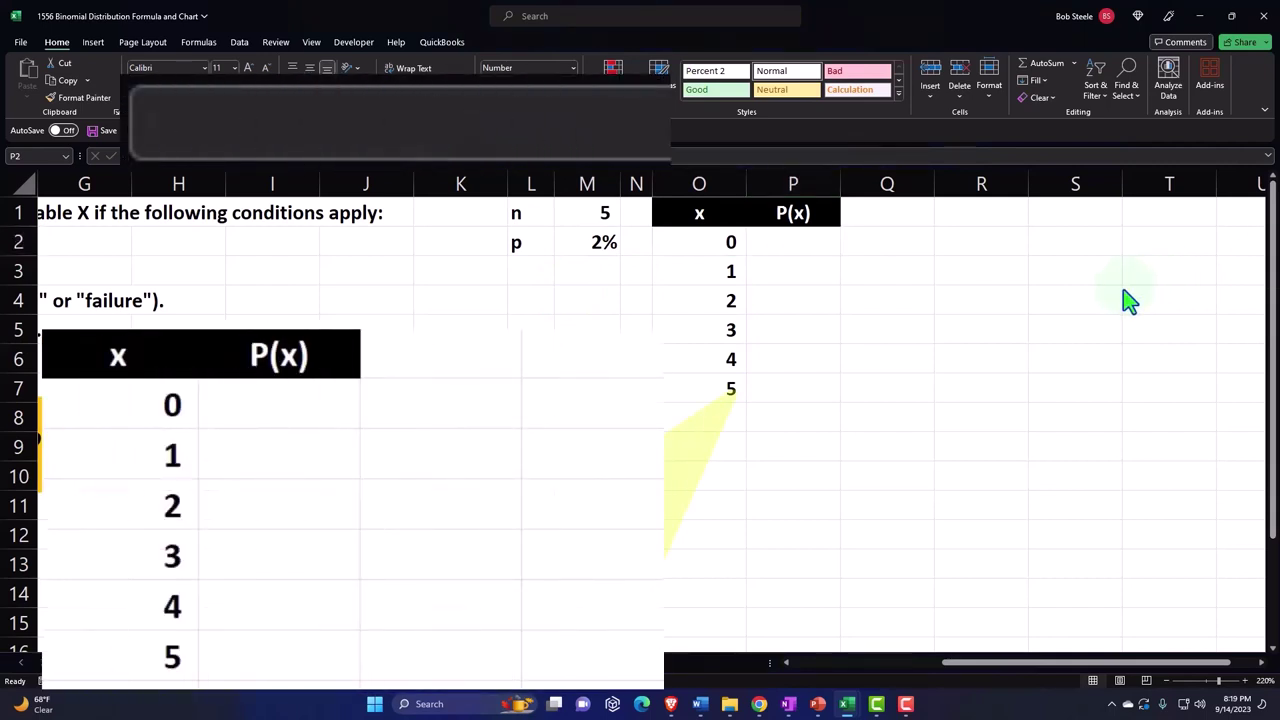
# - Start a =BINOM.DIST.RANGE( formula in cell P2 using AutoComplete
pyautogui.click(812, 245)
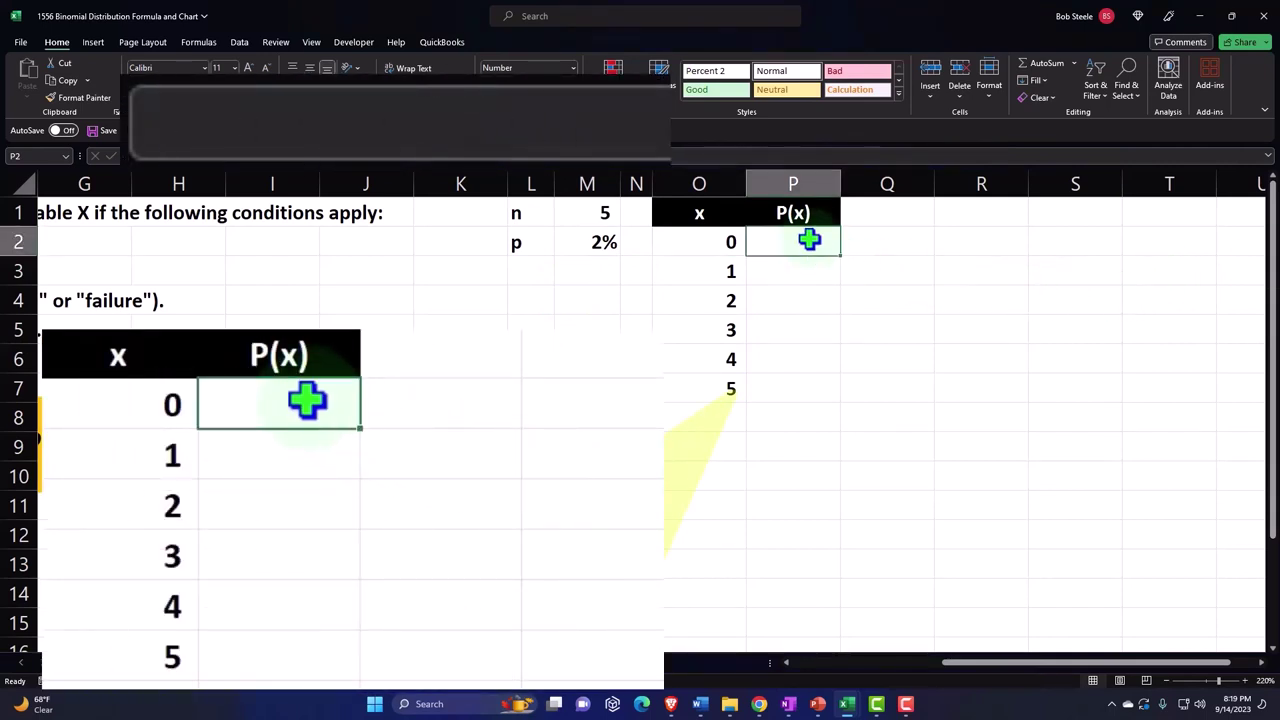
pyautogui.write('=')
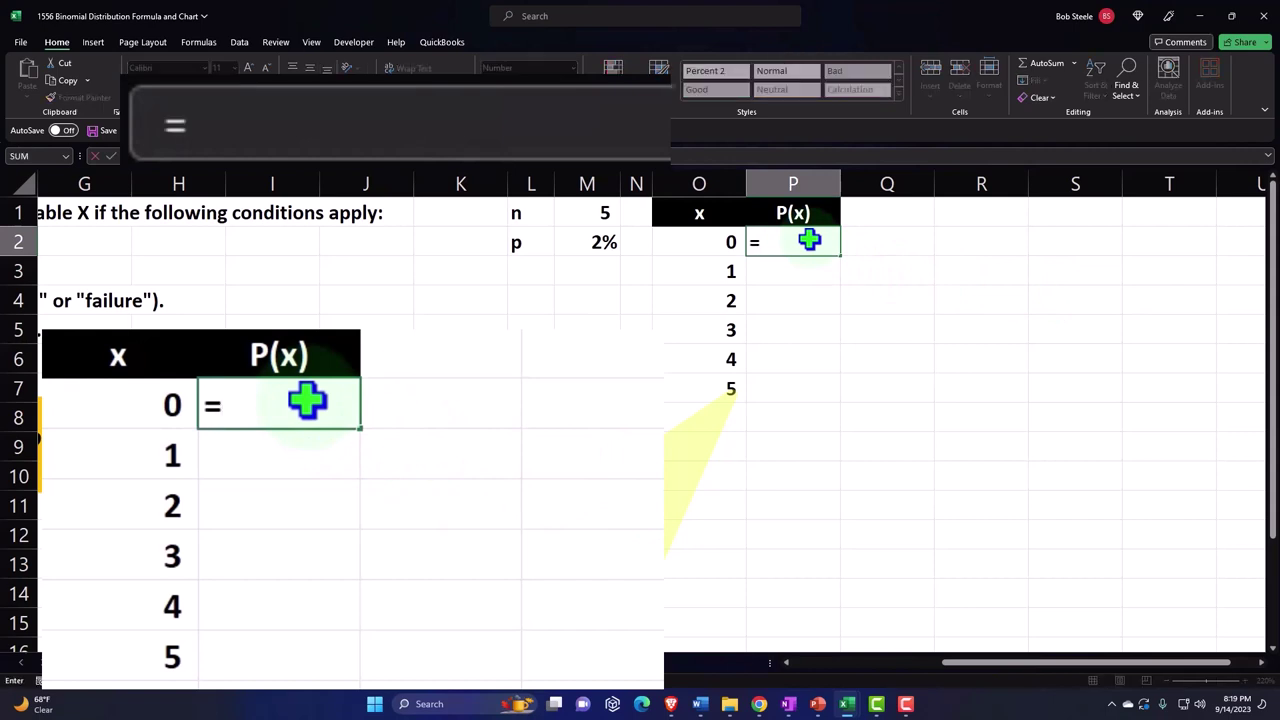
pyautogui.write('bin')
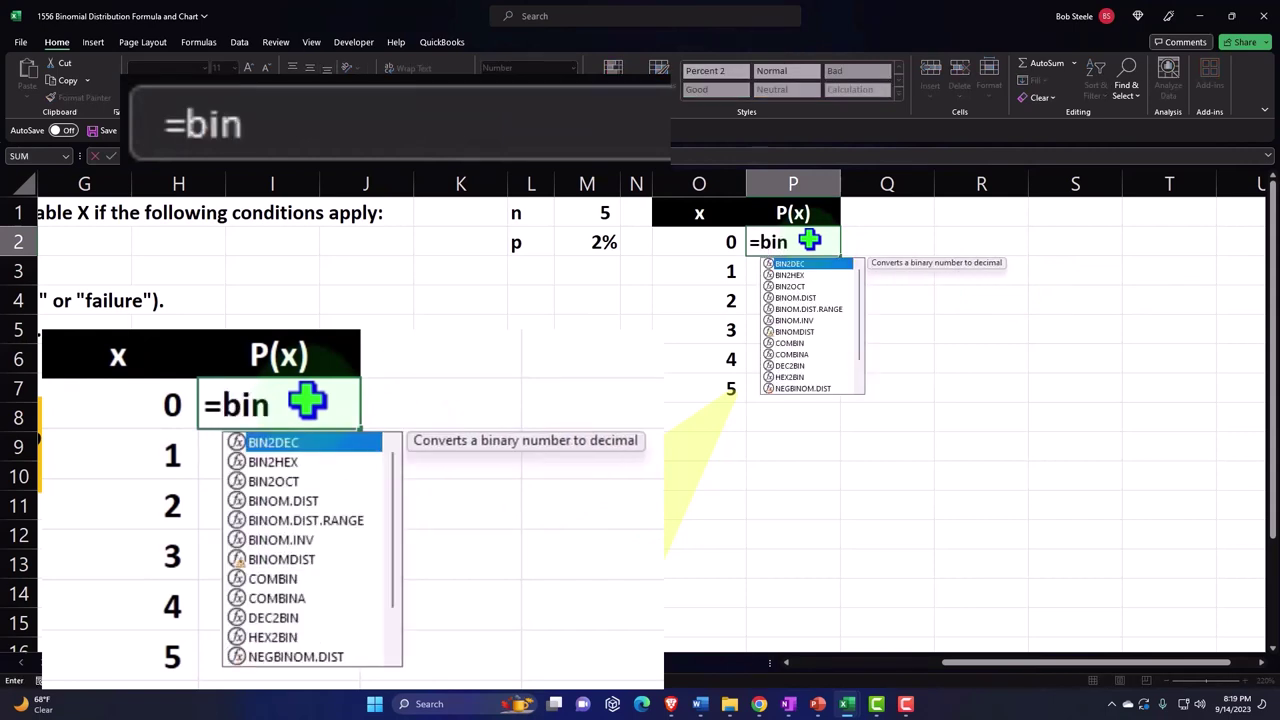
pyautogui.write('om.')
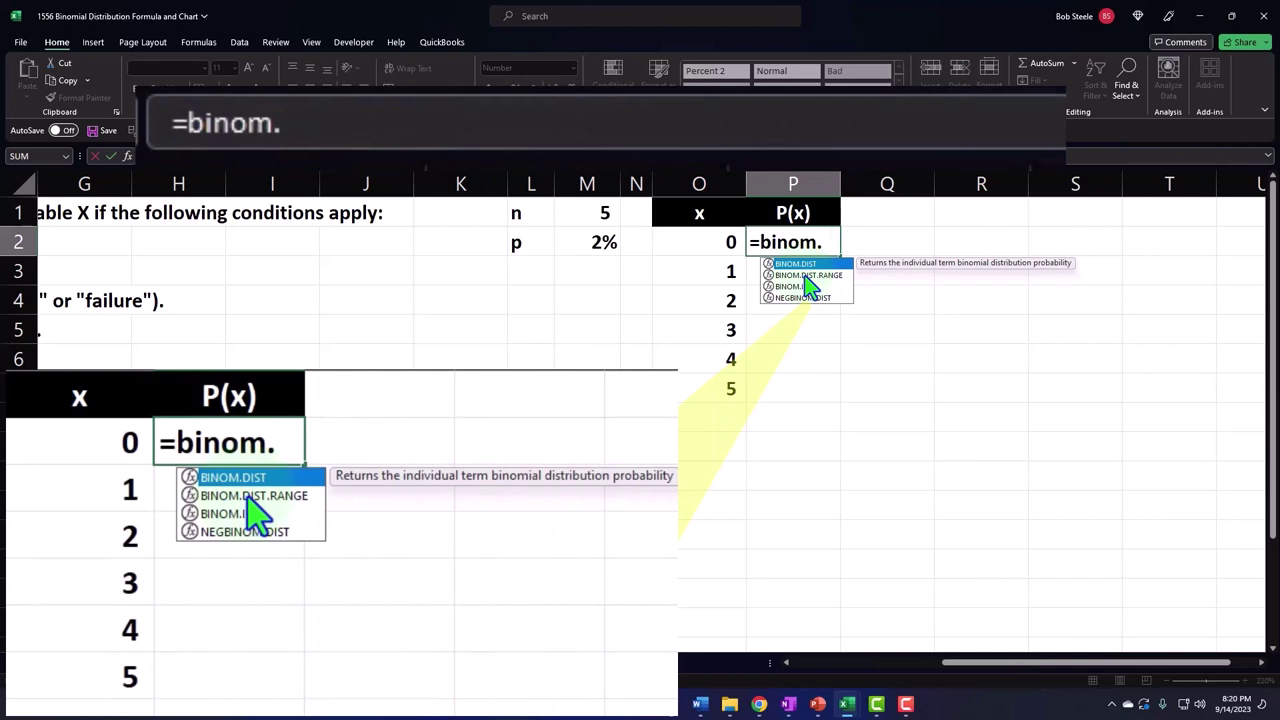
pyautogui.doubleClick(806, 276)
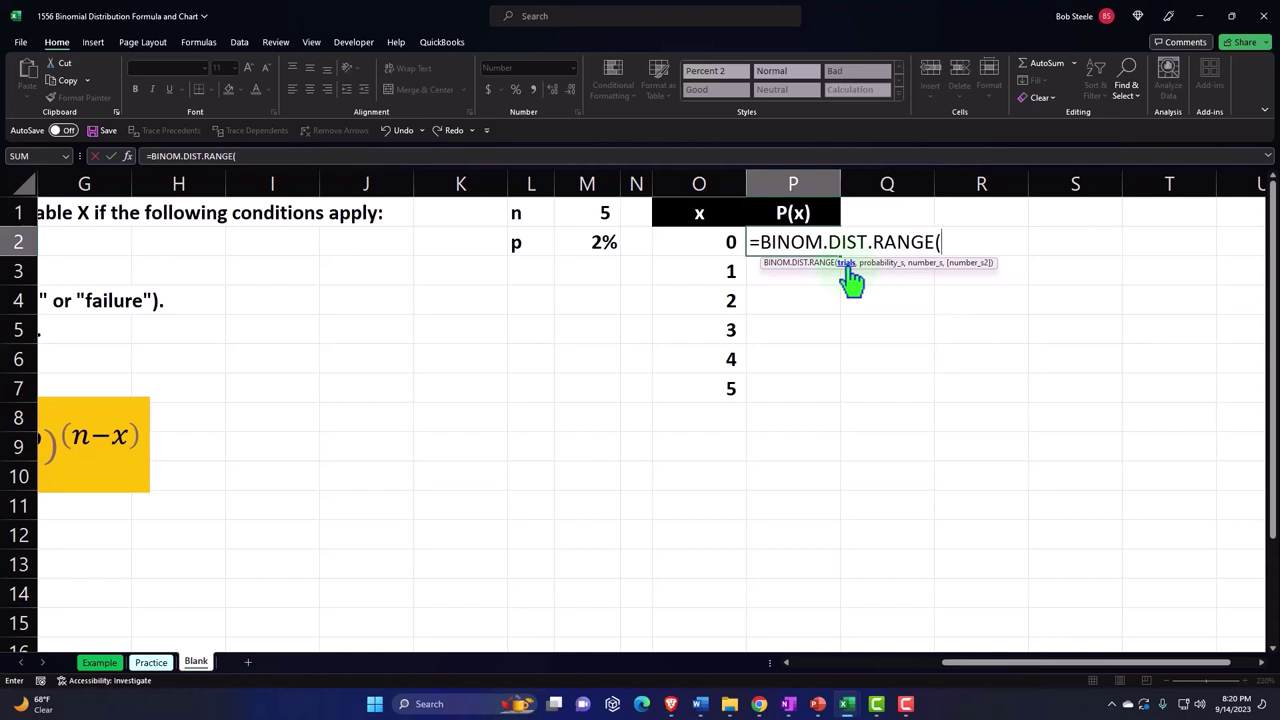
# - Fill in the formula's arguments: n in M1, p in M2 and the spilled x range O2#
pyautogui.click(588, 214)
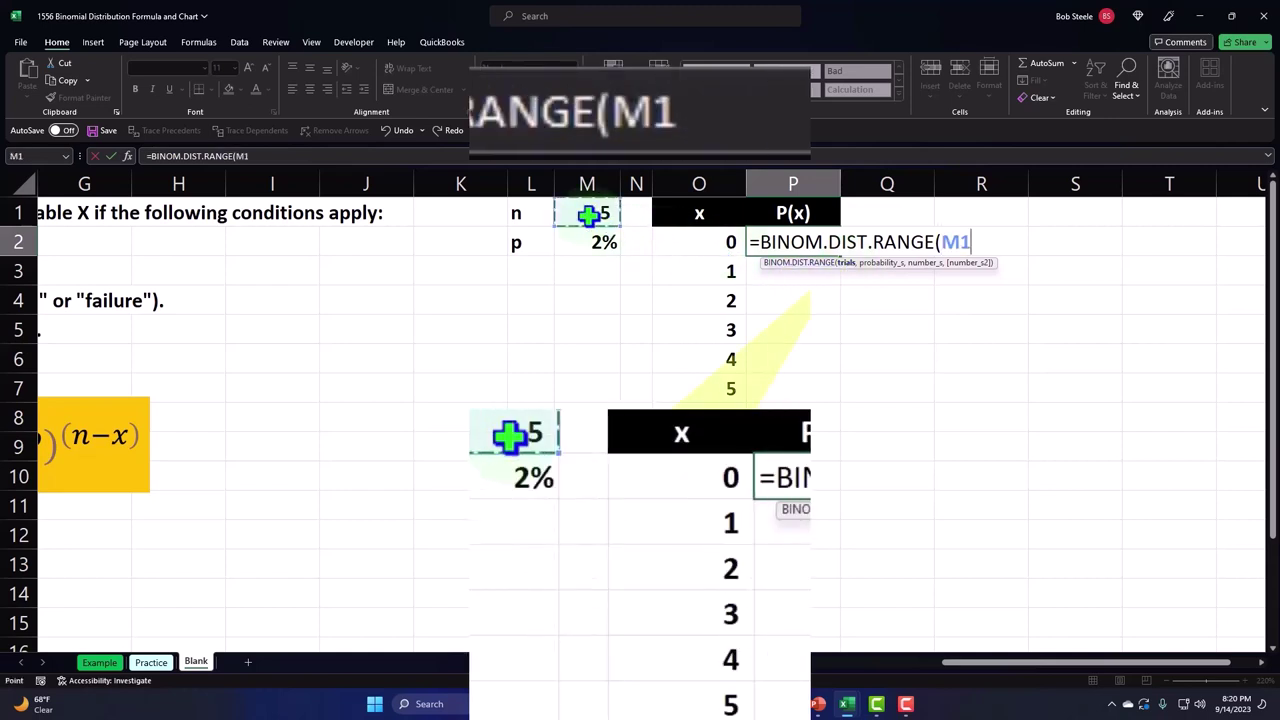
pyautogui.write(',')
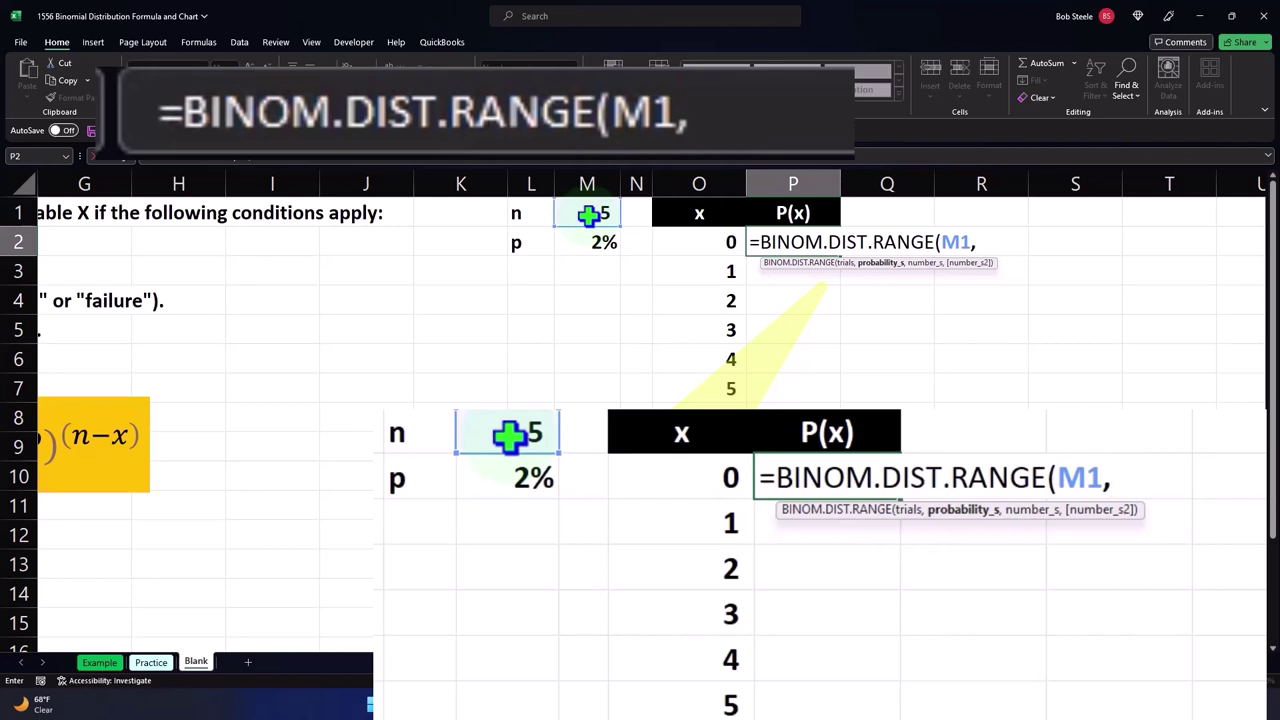
pyautogui.click(594, 241)
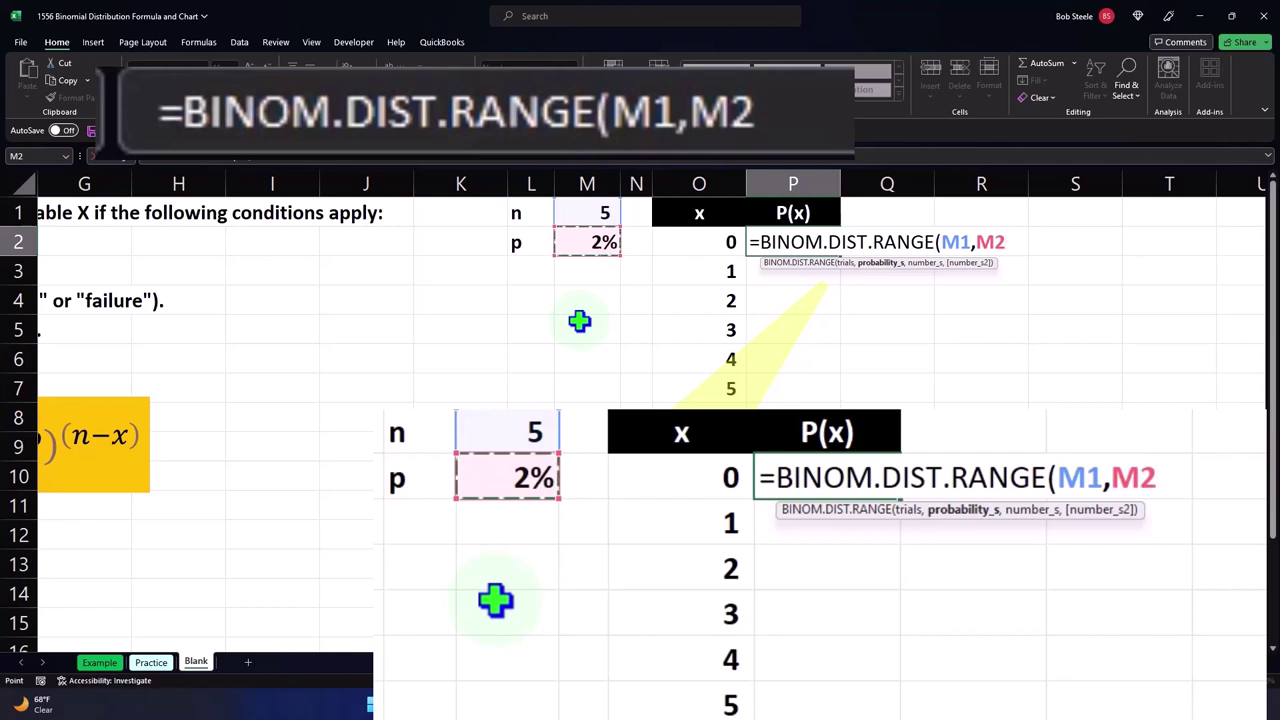
pyautogui.write(',')
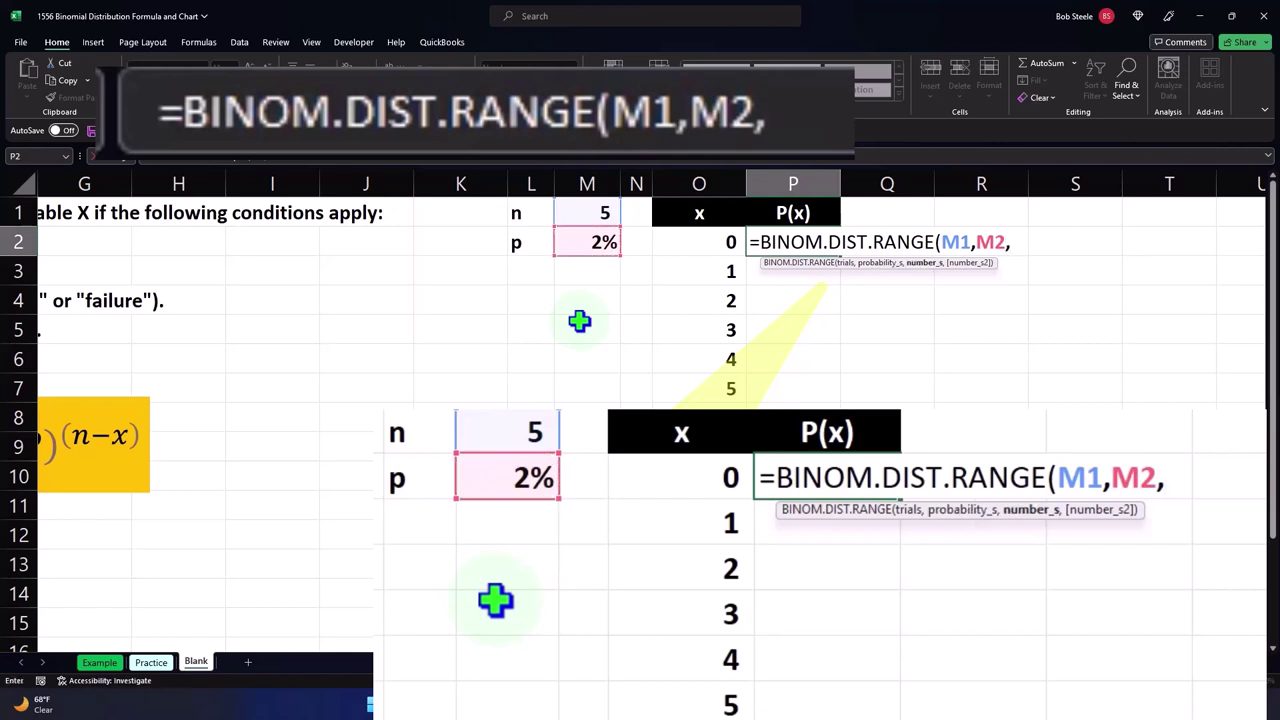
pyautogui.click(700, 242)
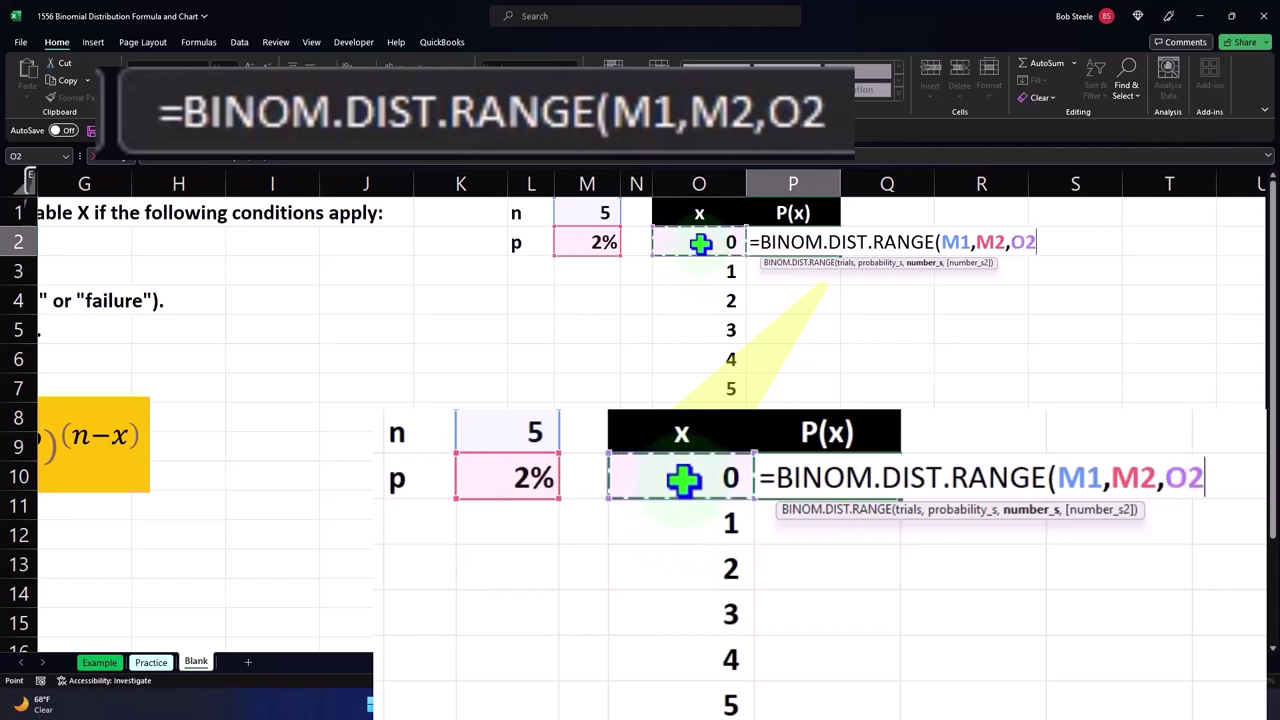
pyautogui.hotkey('ctrl', 'shift', 'Down')
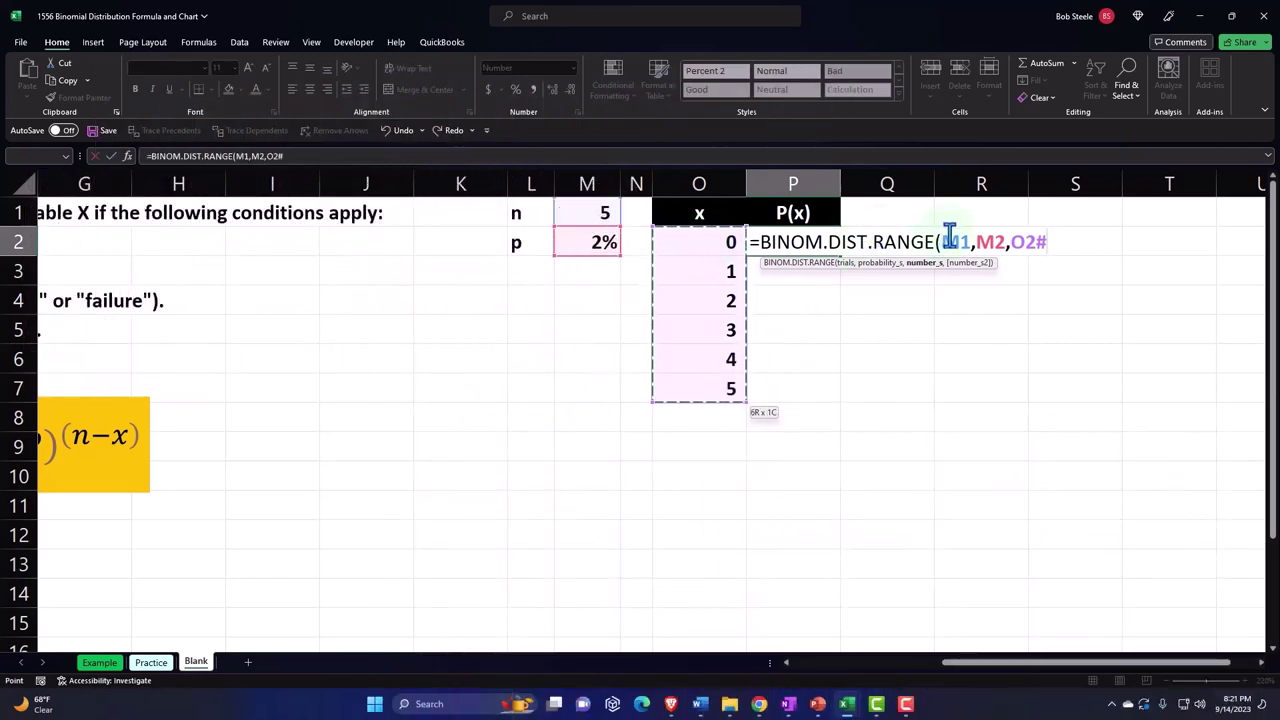
# - Make M1 and M2 absolute and commit =BINOM.DIST.RANGE($M$1,$M$2,O2#)
pyautogui.click(946, 240)
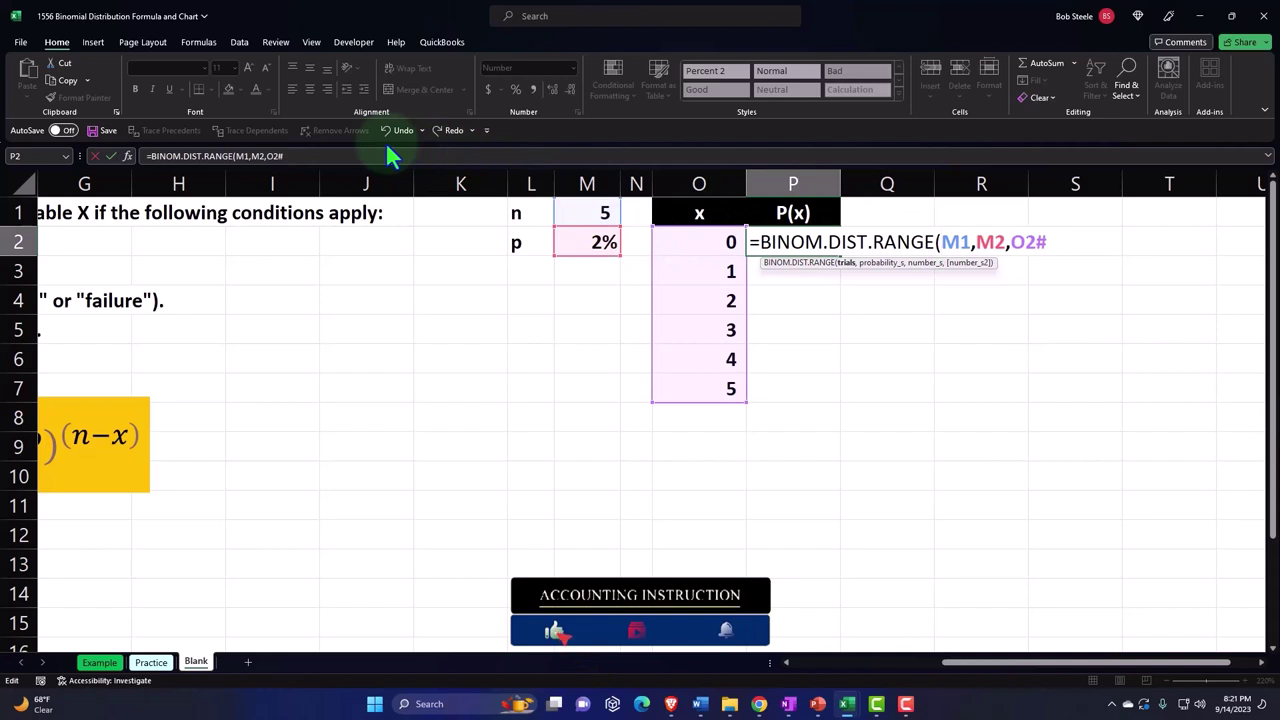
pyautogui.press('F4')
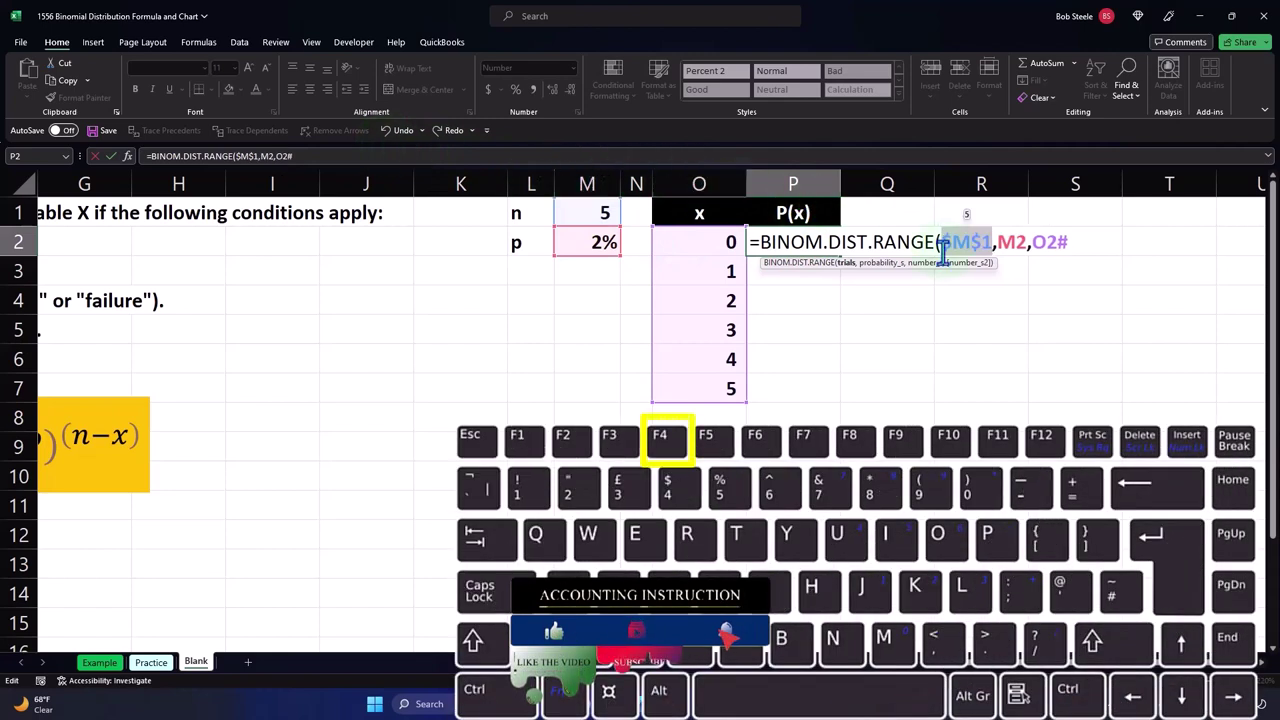
pyautogui.click(1005, 250)
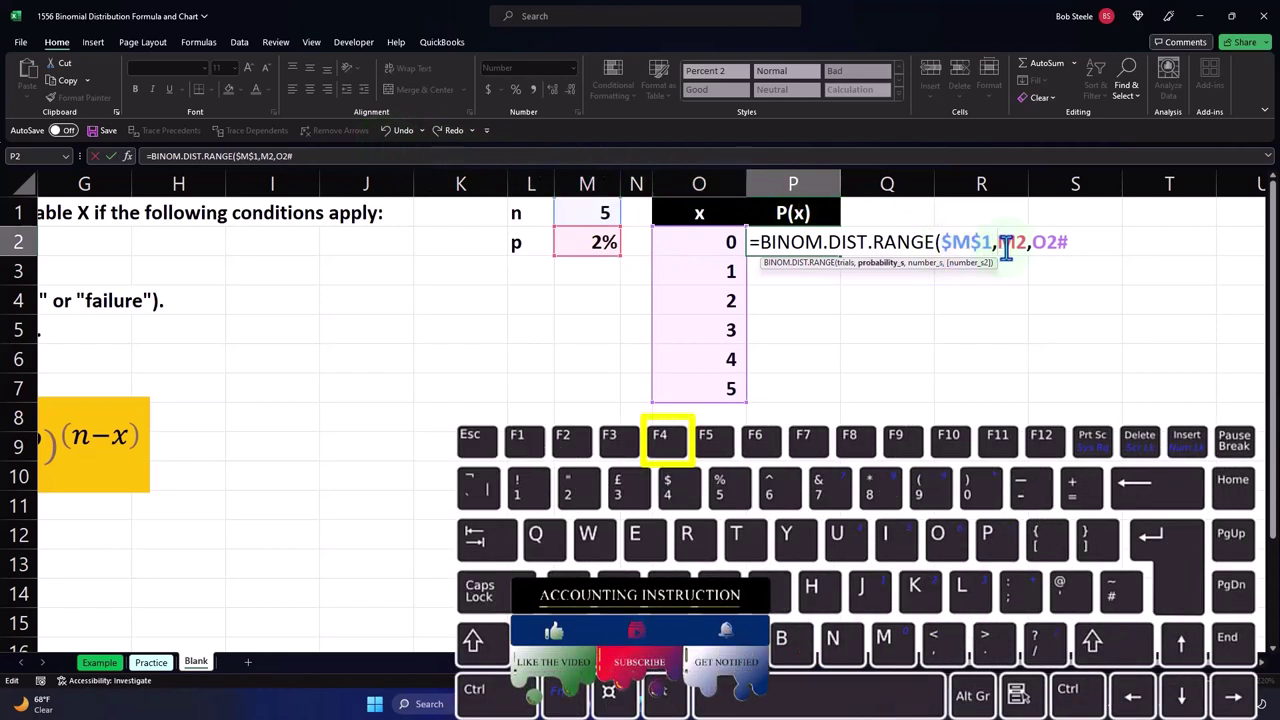
pyautogui.press('F4')
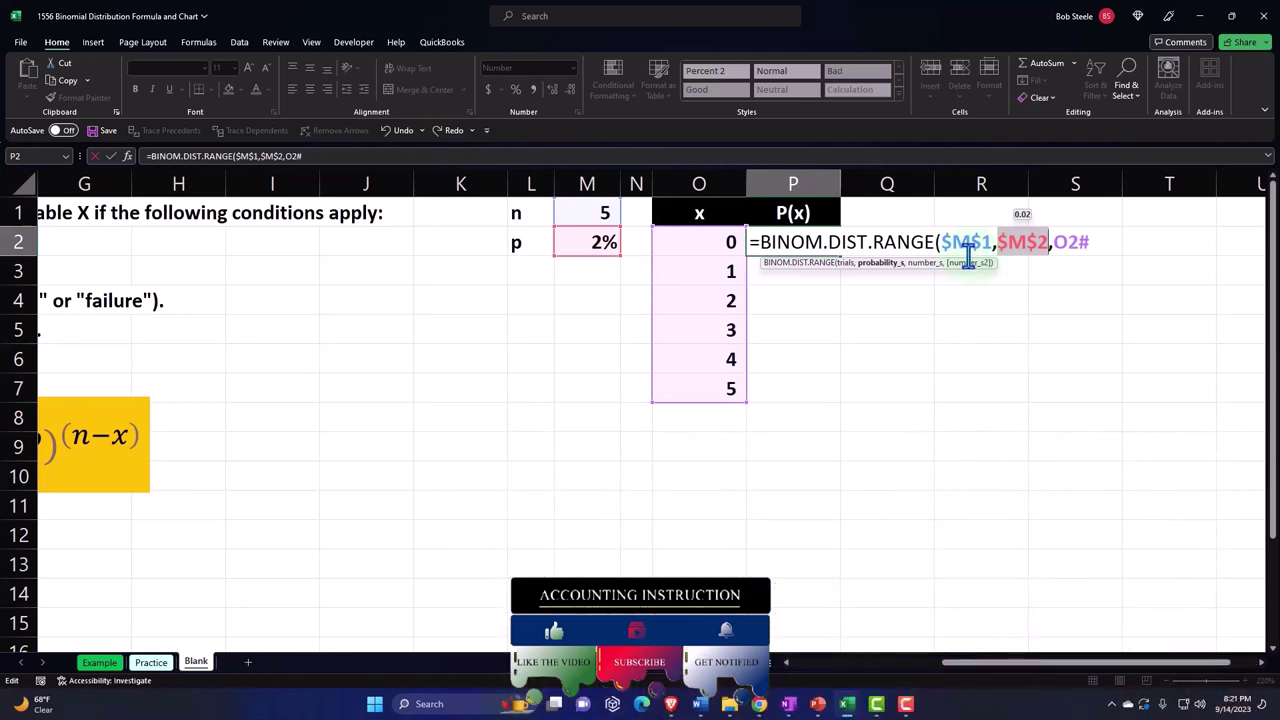
pyautogui.click(1094, 244)
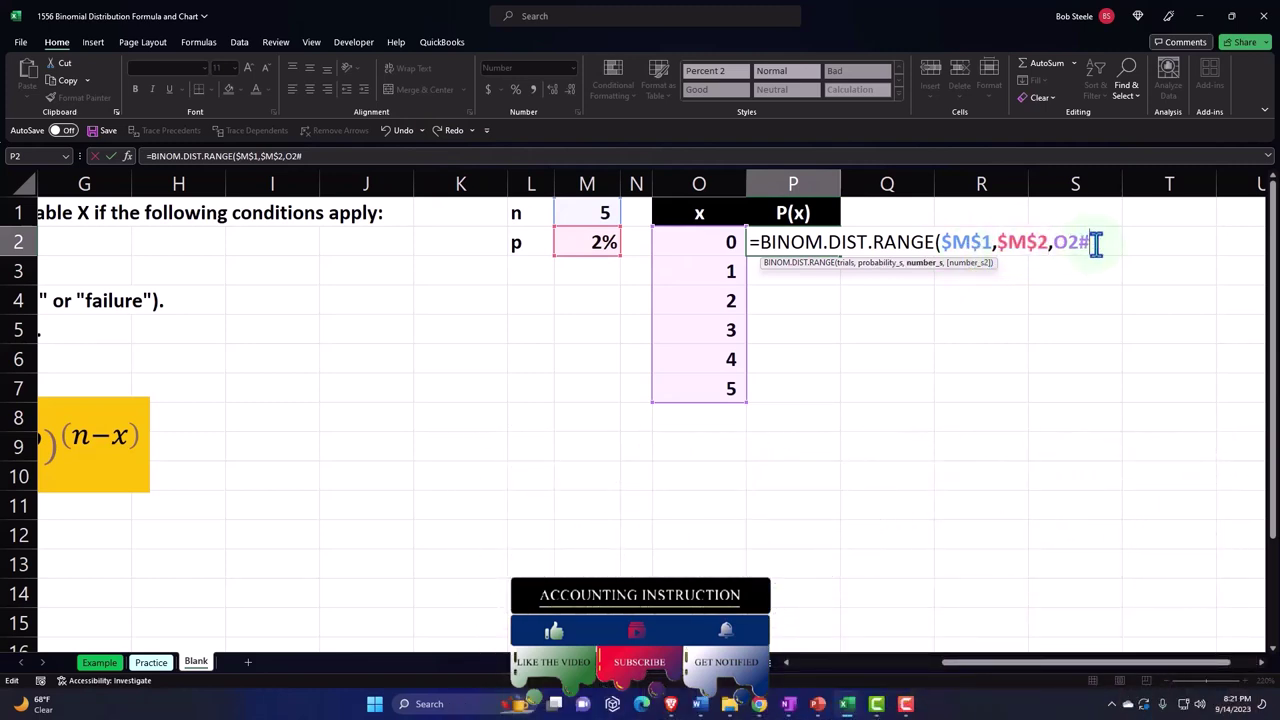
pyautogui.press('Return')
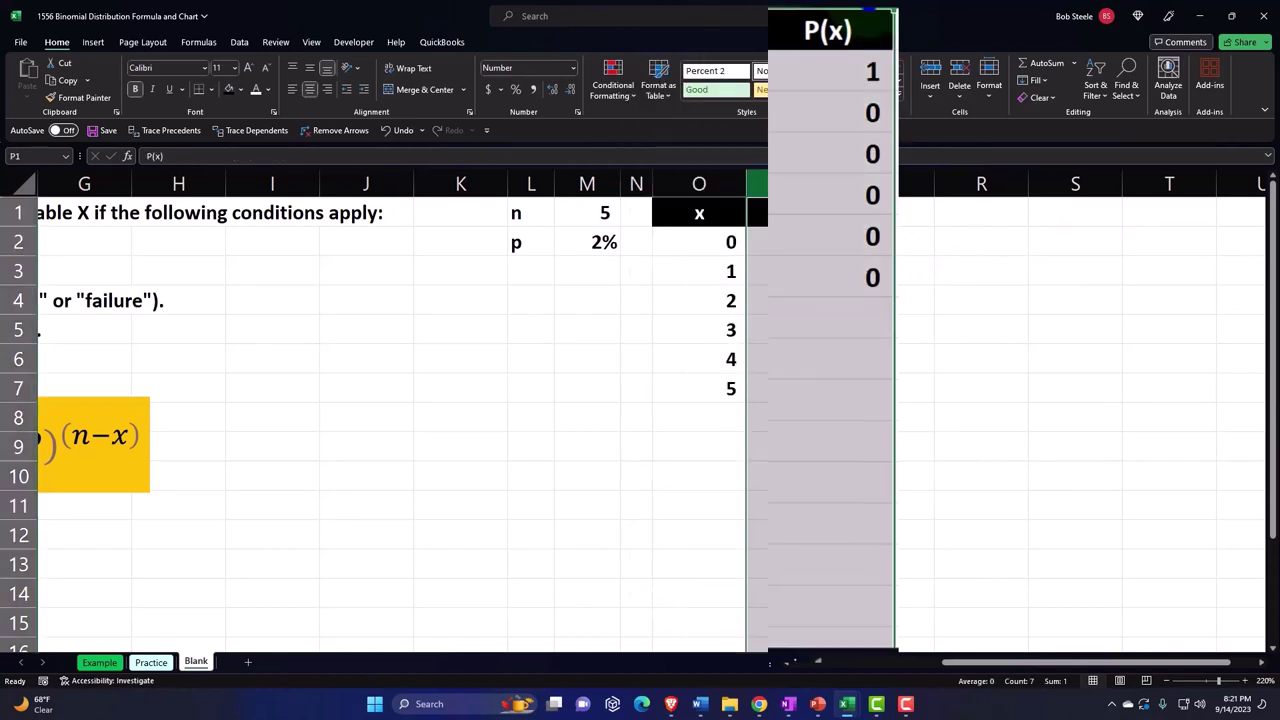
# - Format column P as percentages with two decimal places
pyautogui.click(826, 186)
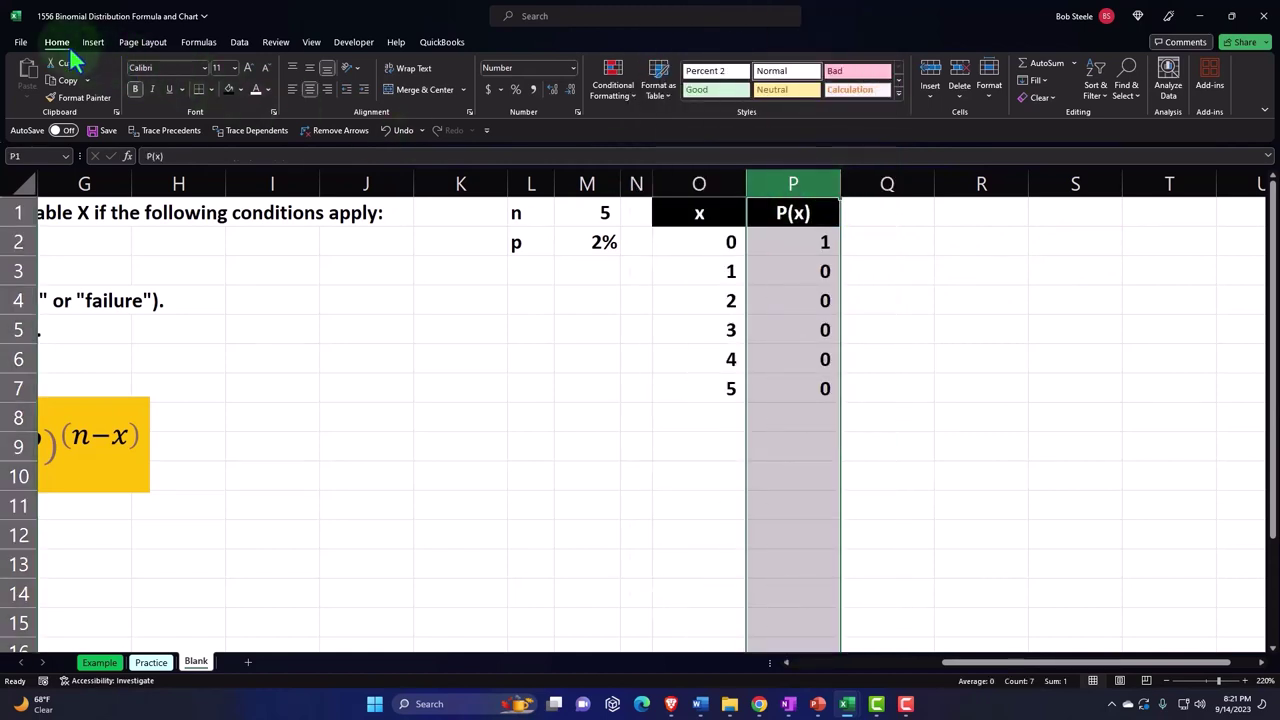
pyautogui.click(517, 91)
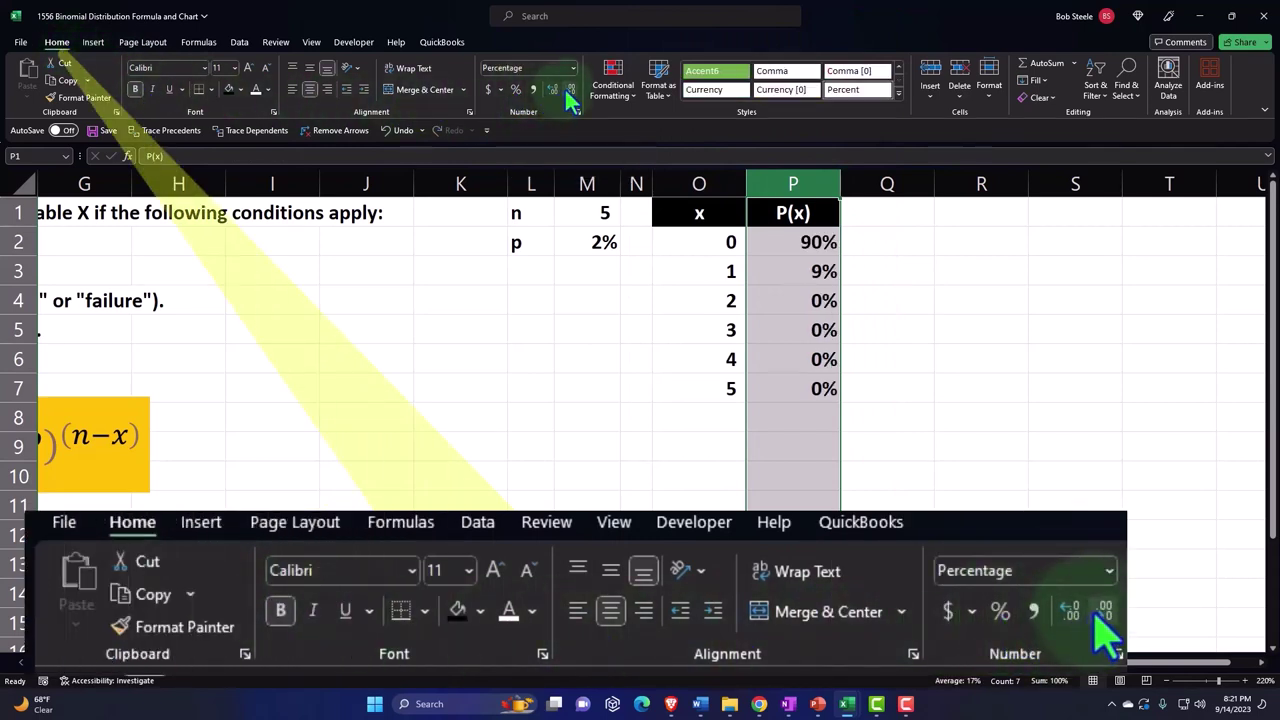
pyautogui.click(554, 88)
pyautogui.click(554, 88)
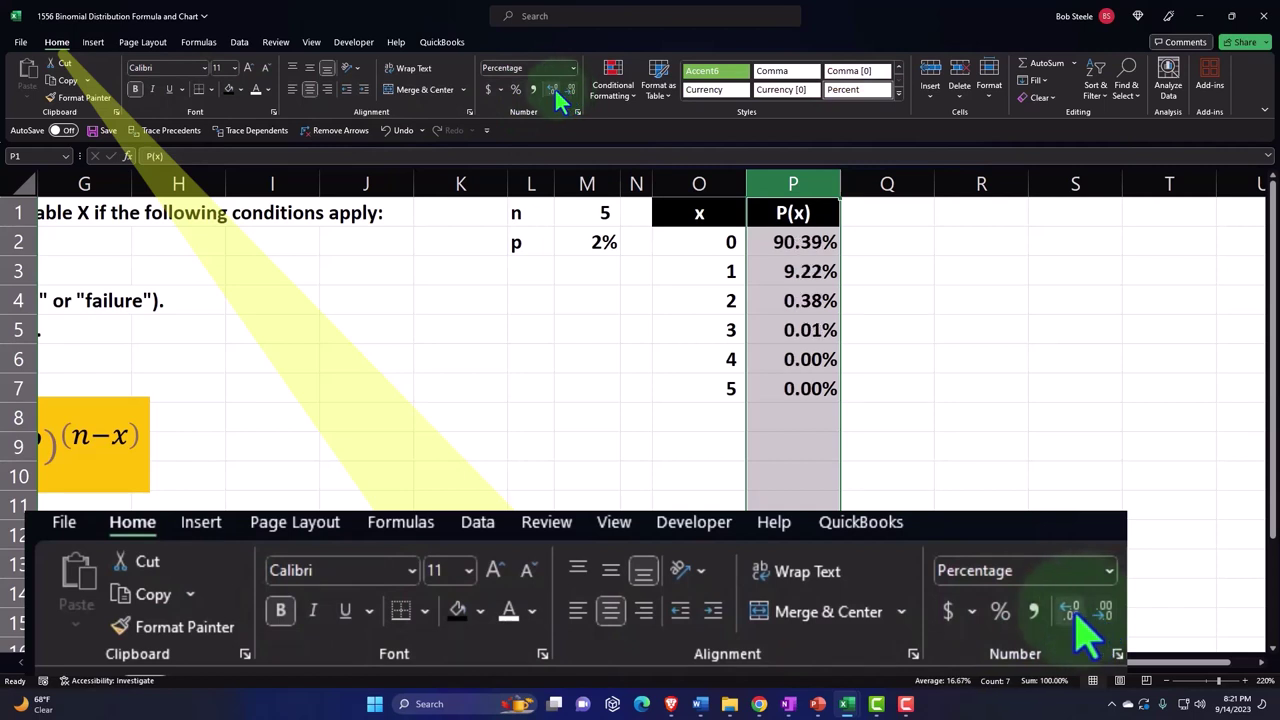
pyautogui.click(563, 267)
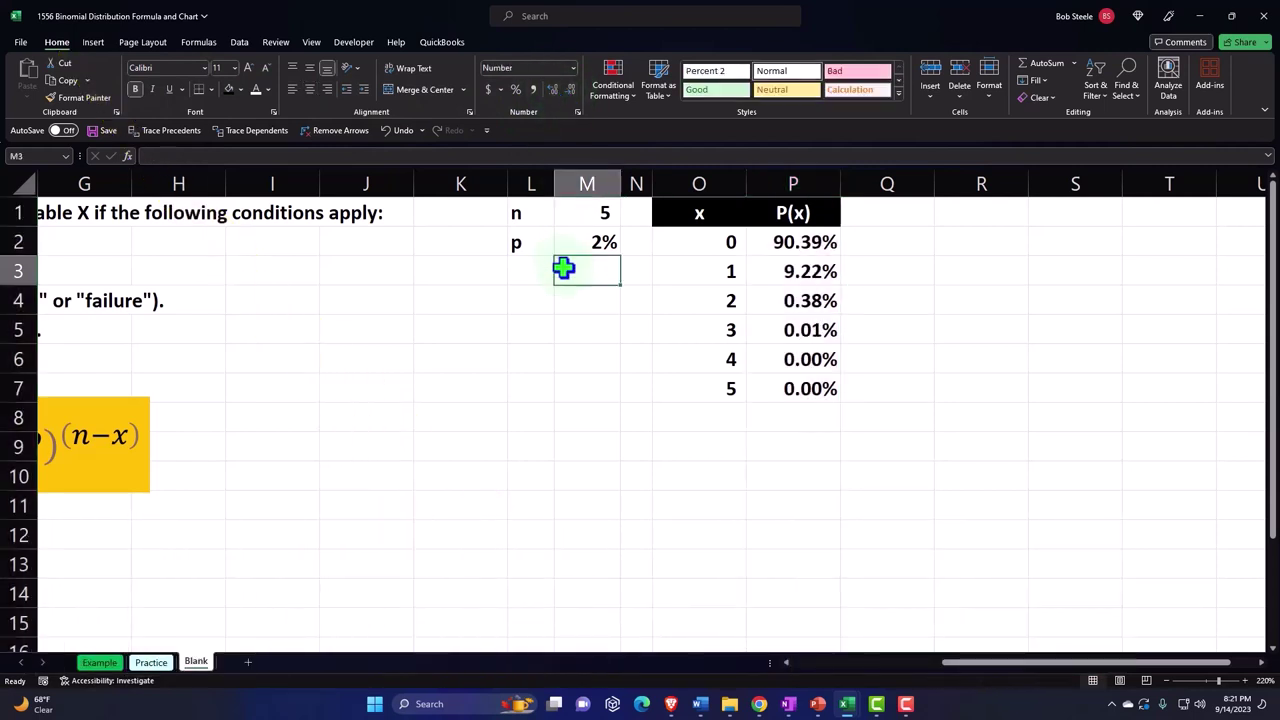
# - Select the P(x) header and its six probability values for charting
pyautogui.click(607, 336)
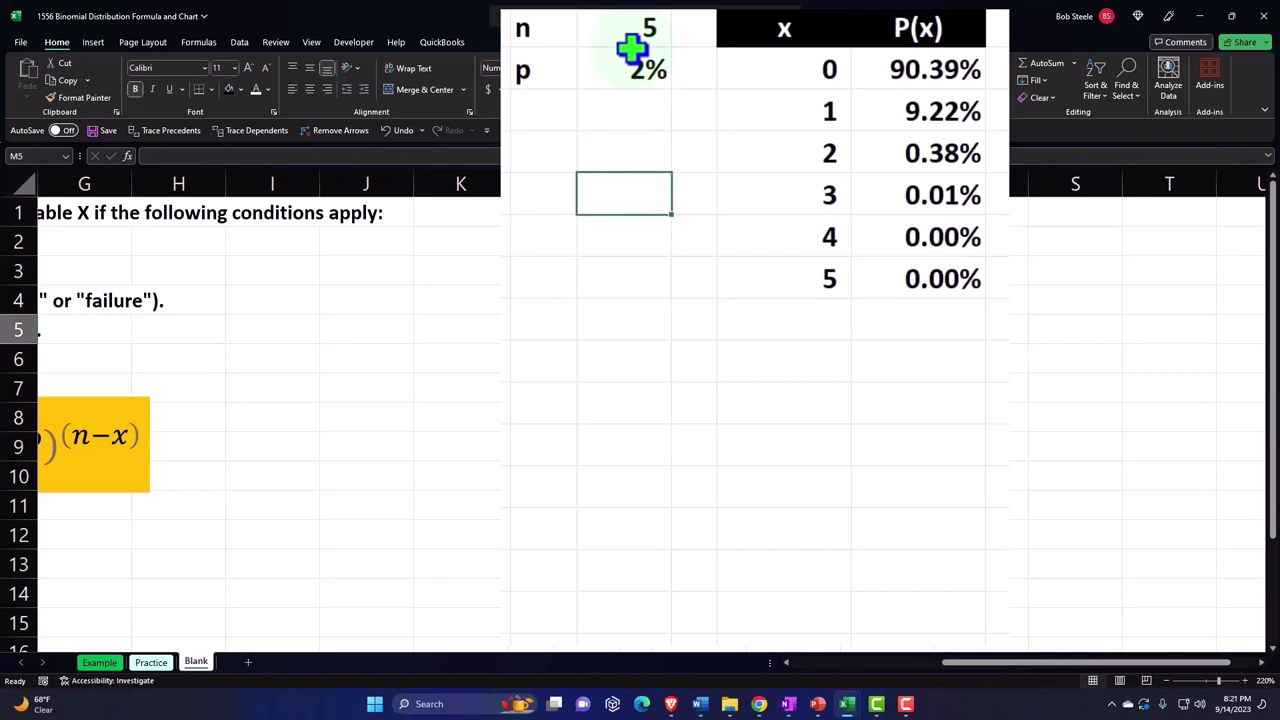
pyautogui.click(770, 25)
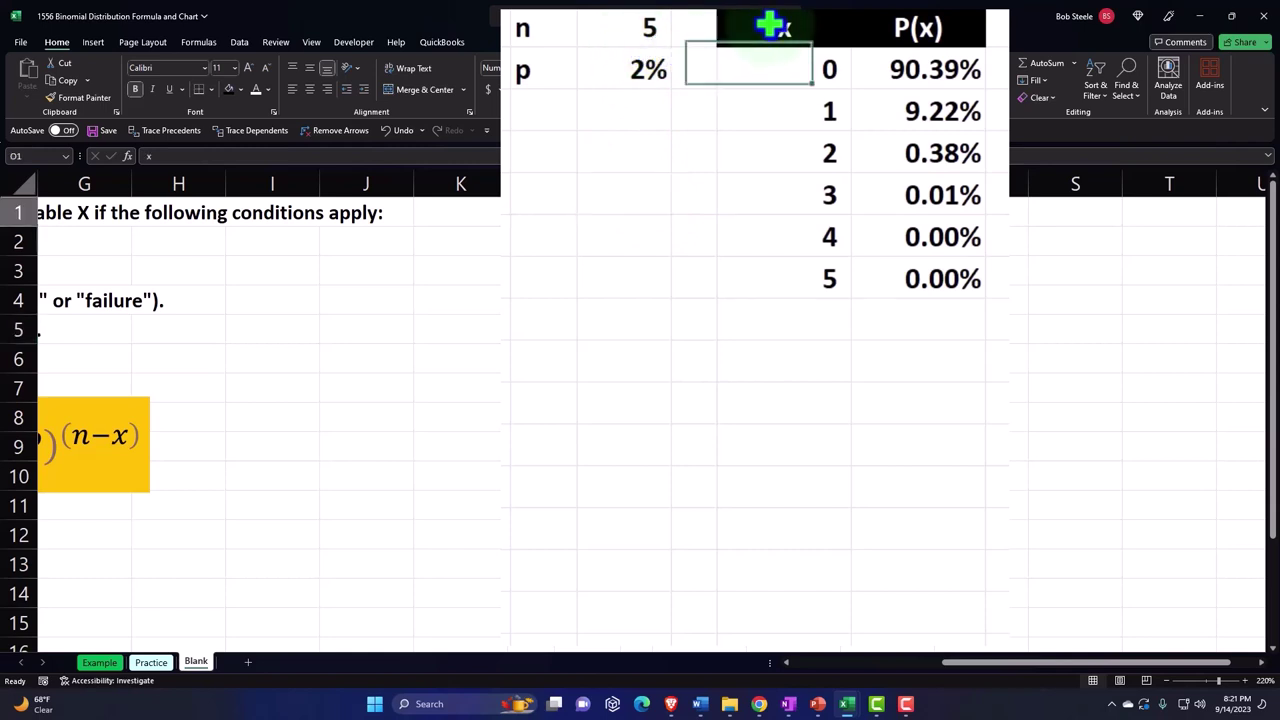
pyautogui.moveTo(770, 25); pyautogui.dragTo(800, 57)
pyautogui.moveTo(916, 165); pyautogui.dragTo(916, 263)
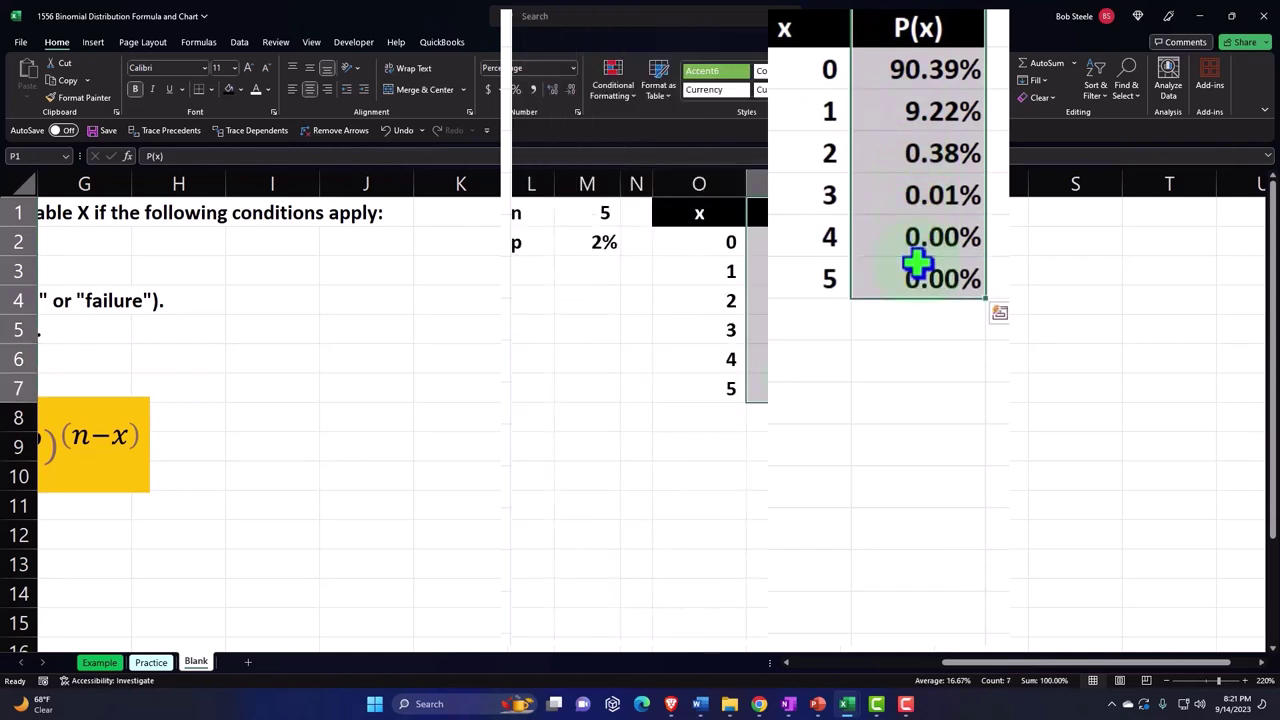
# - Insert a 2-D clustered column chart of P(x) and move it beside the table
pyautogui.click(93, 43)
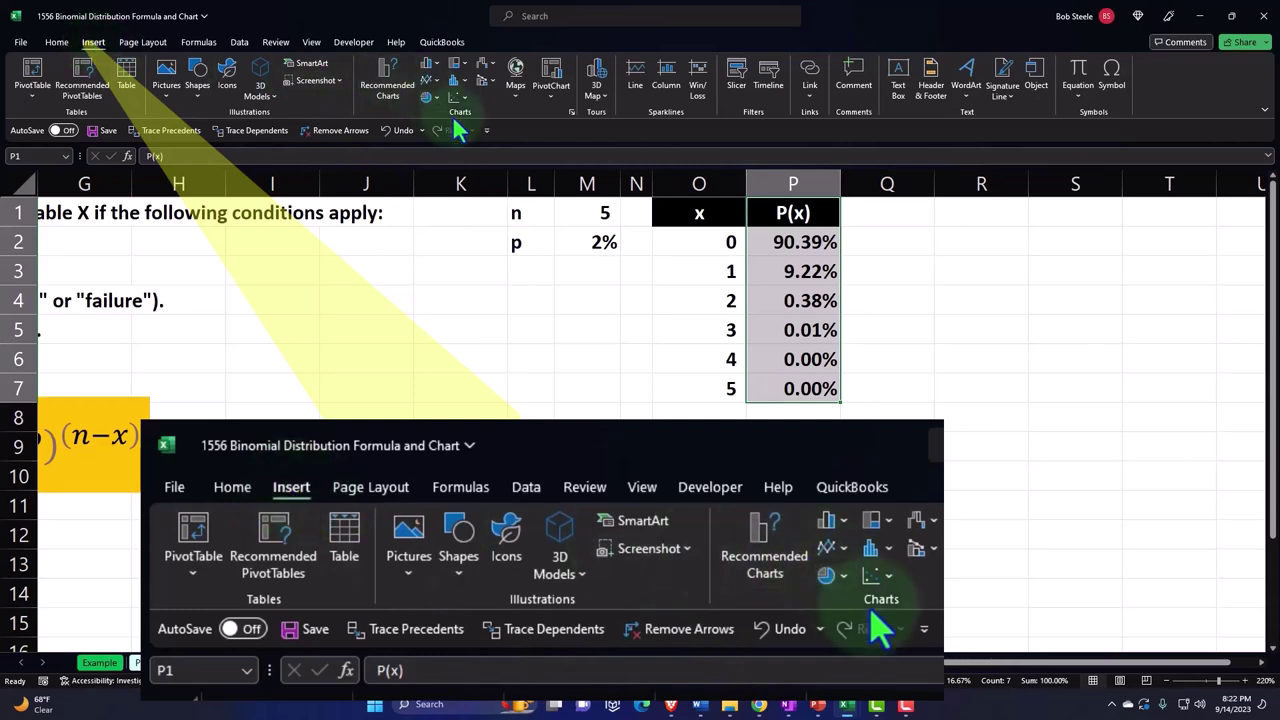
pyautogui.click(428, 65)
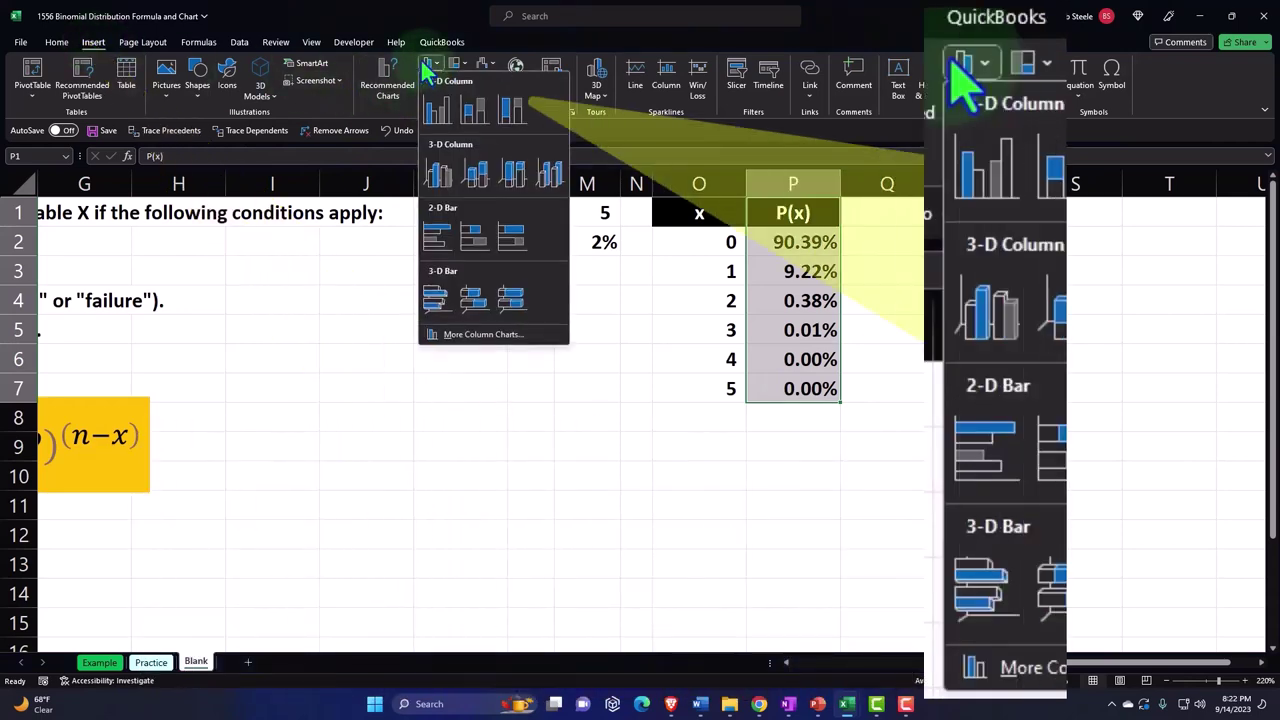
pyautogui.click(437, 113)
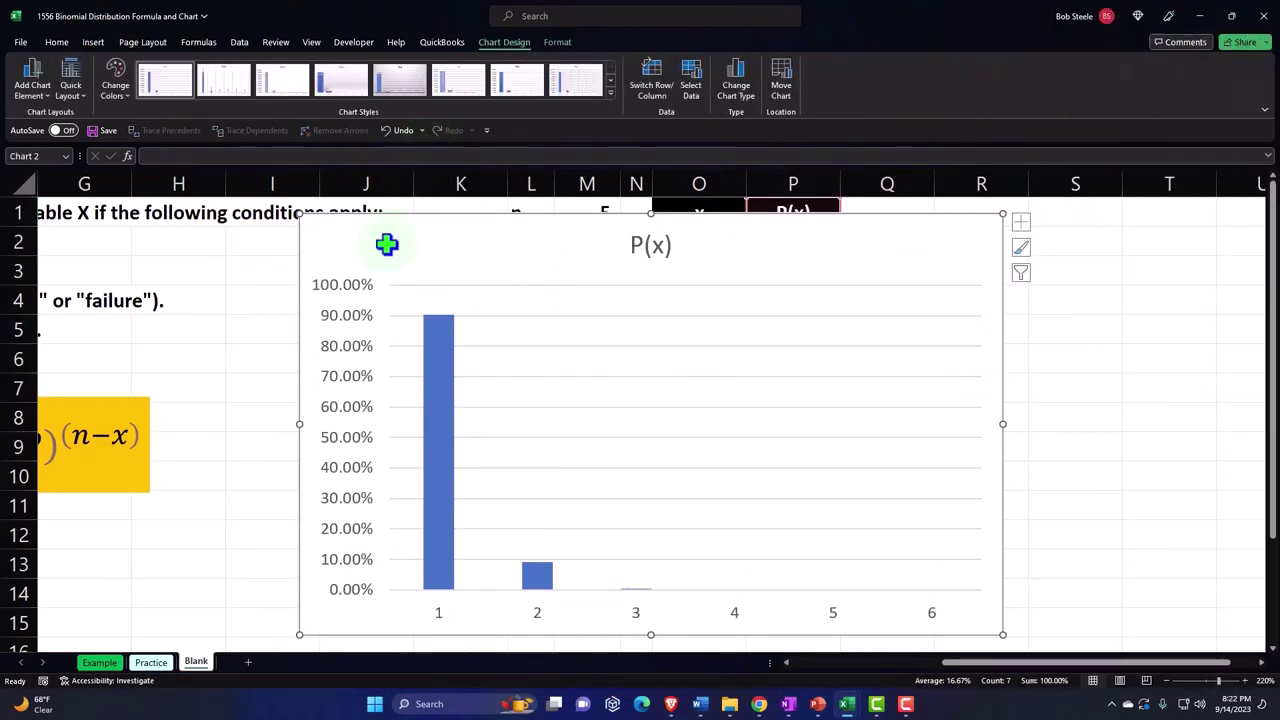
pyautogui.moveTo(386, 243); pyautogui.dragTo(934, 241)
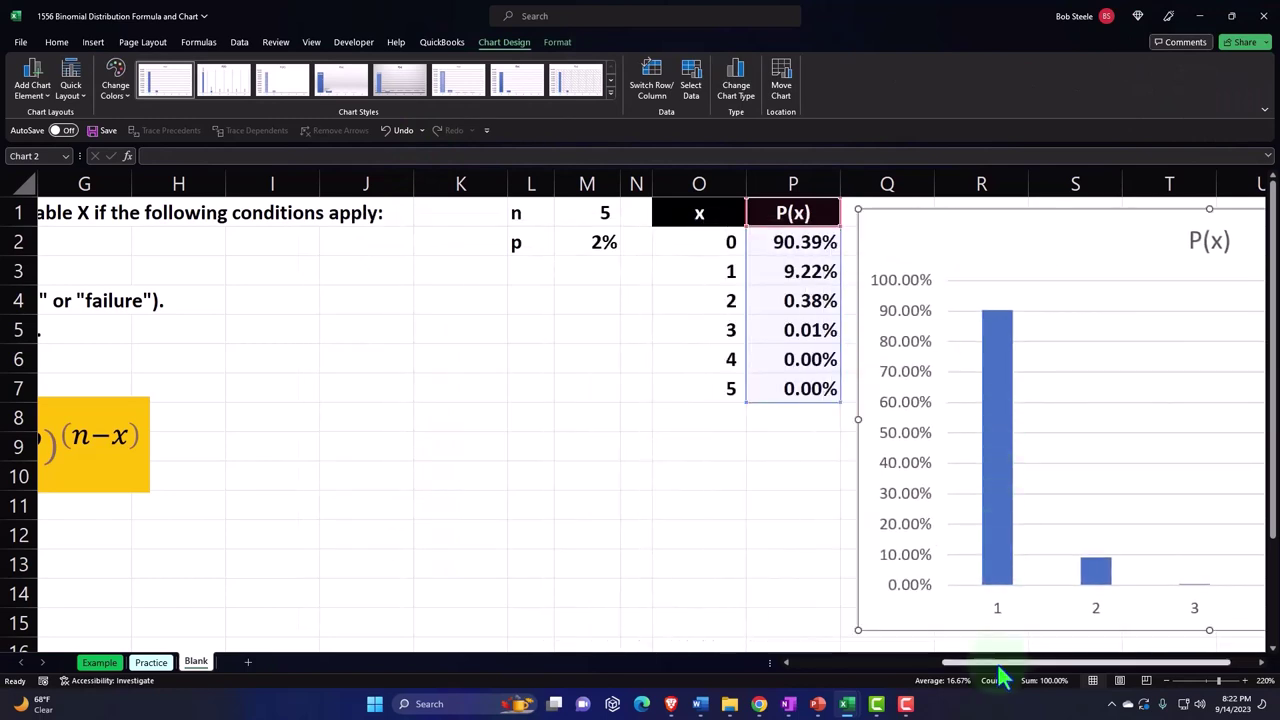
pyautogui.moveTo(1000, 663); pyautogui.dragTo(1114, 663)
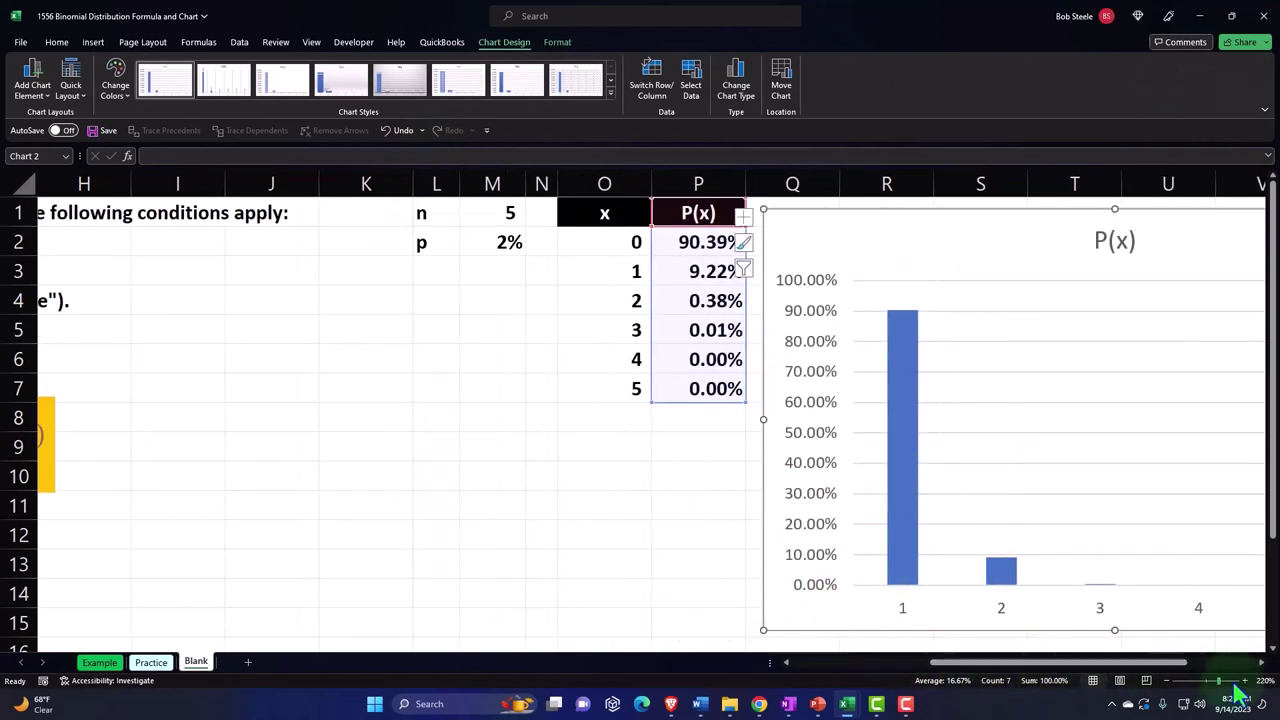
pyautogui.click(1261, 663)
pyautogui.click(1261, 663)
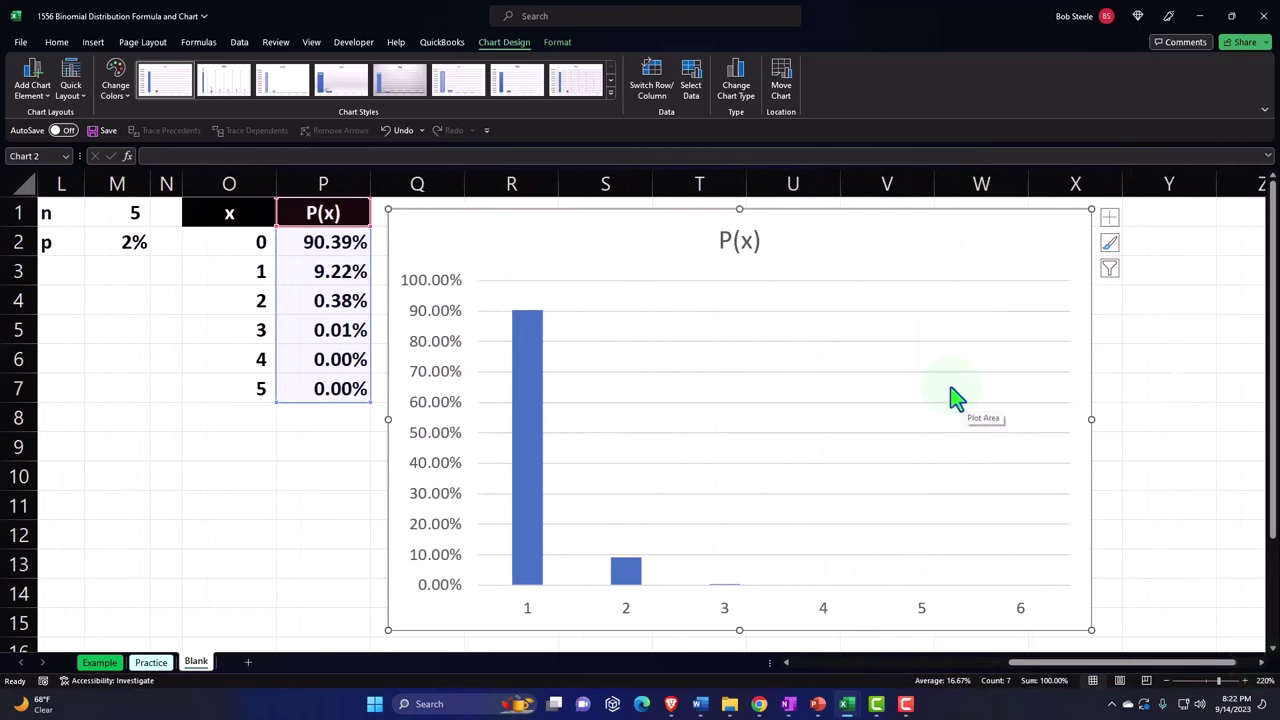
# - Set the chart's horizontal axis labels to O2:O7 so it reads 0 through 5
pyautogui.click(691, 80)
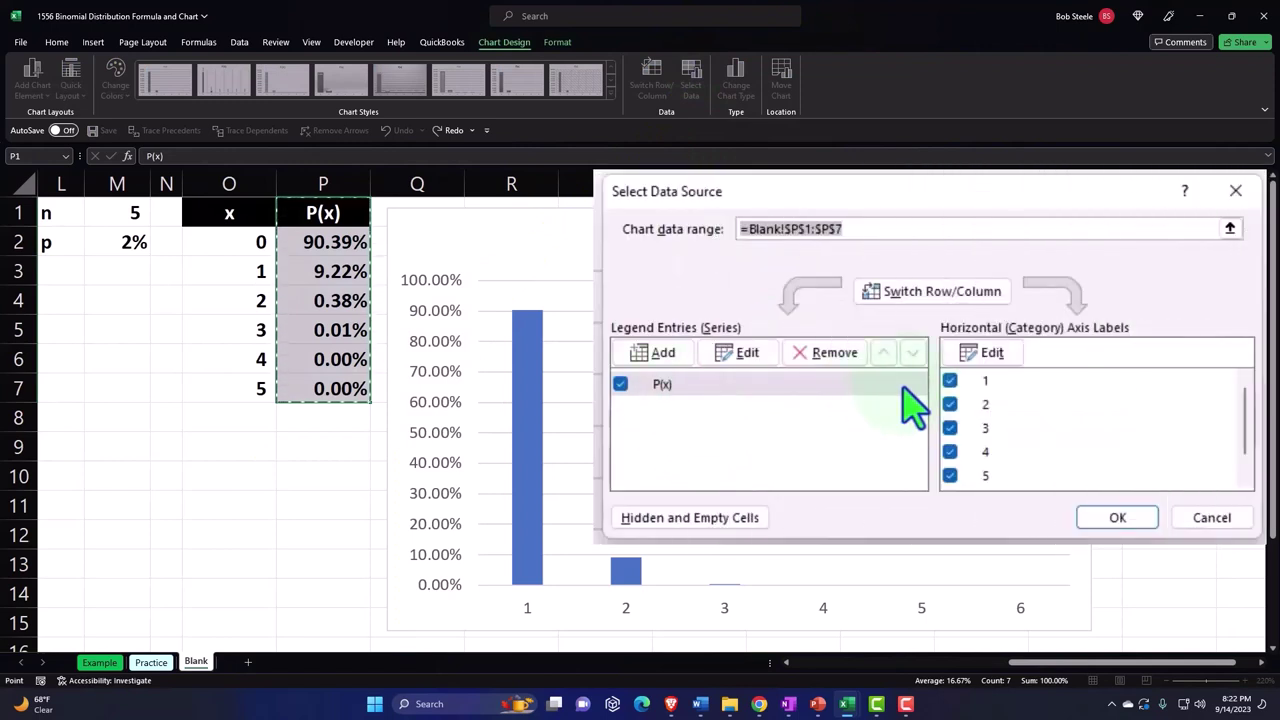
pyautogui.click(983, 355)
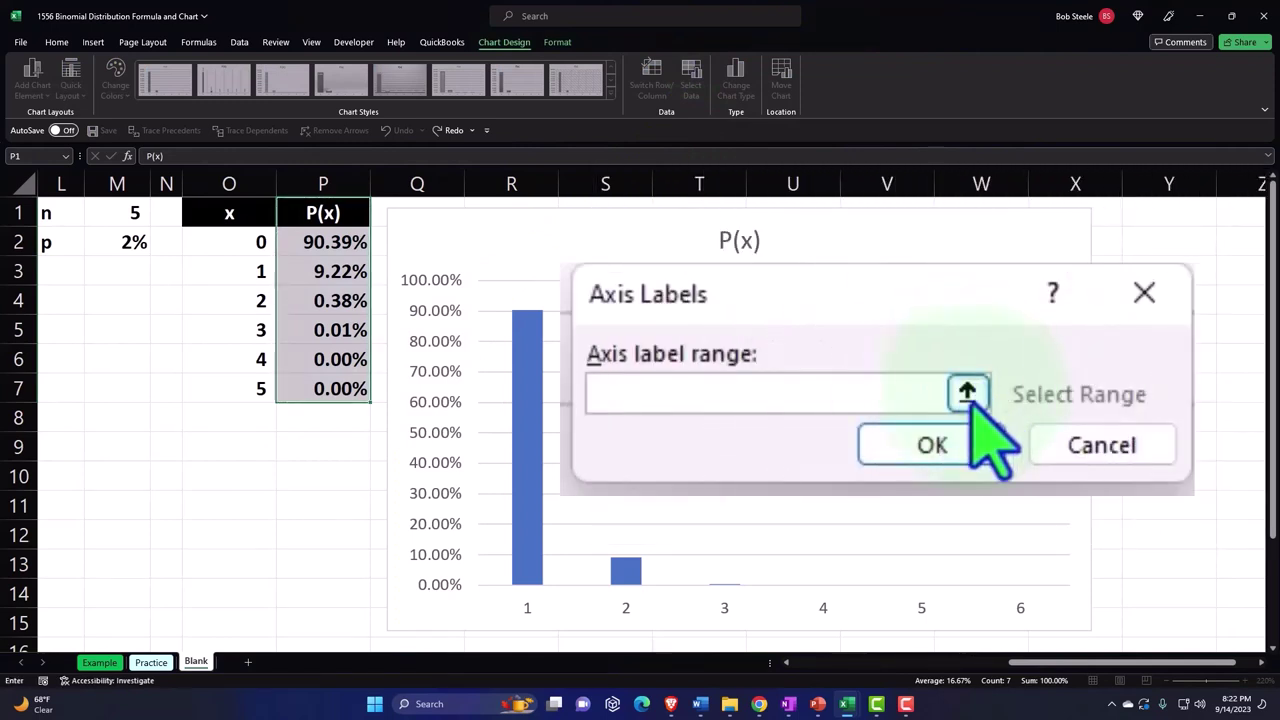
pyautogui.click(967, 393)
pyautogui.moveTo(254, 243); pyautogui.dragTo(263, 389)
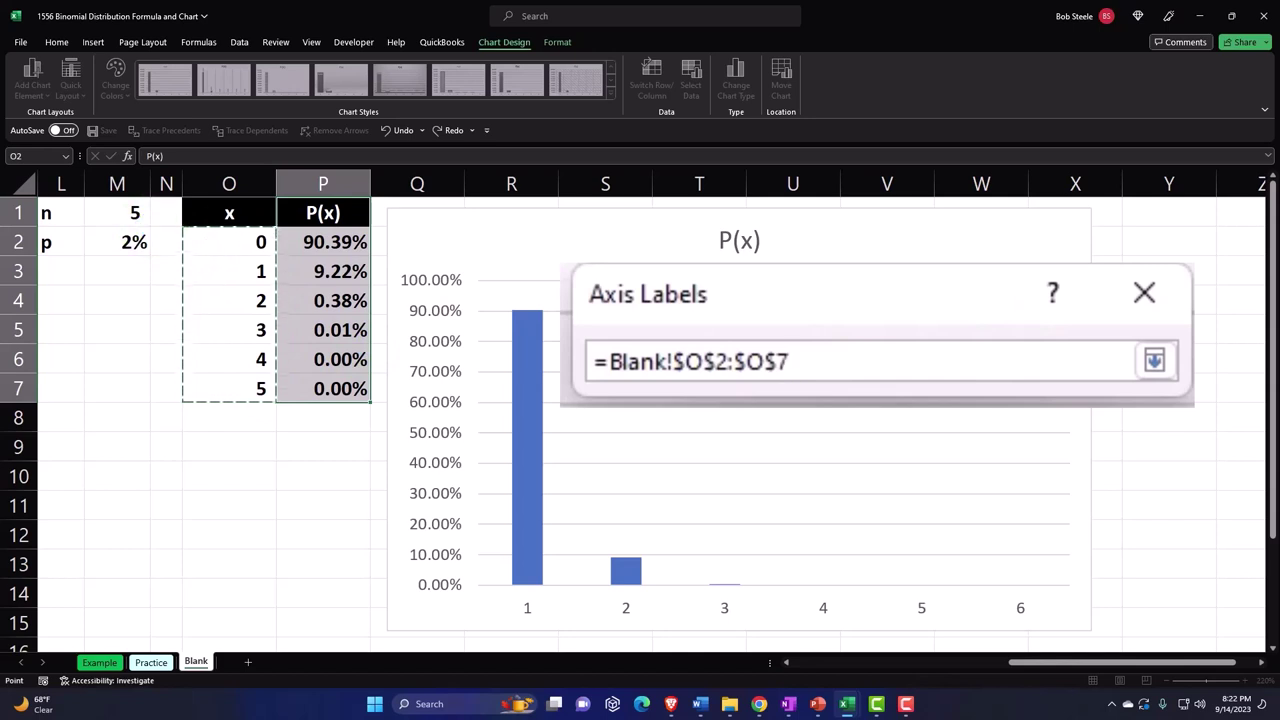
pyautogui.click(1154, 361)
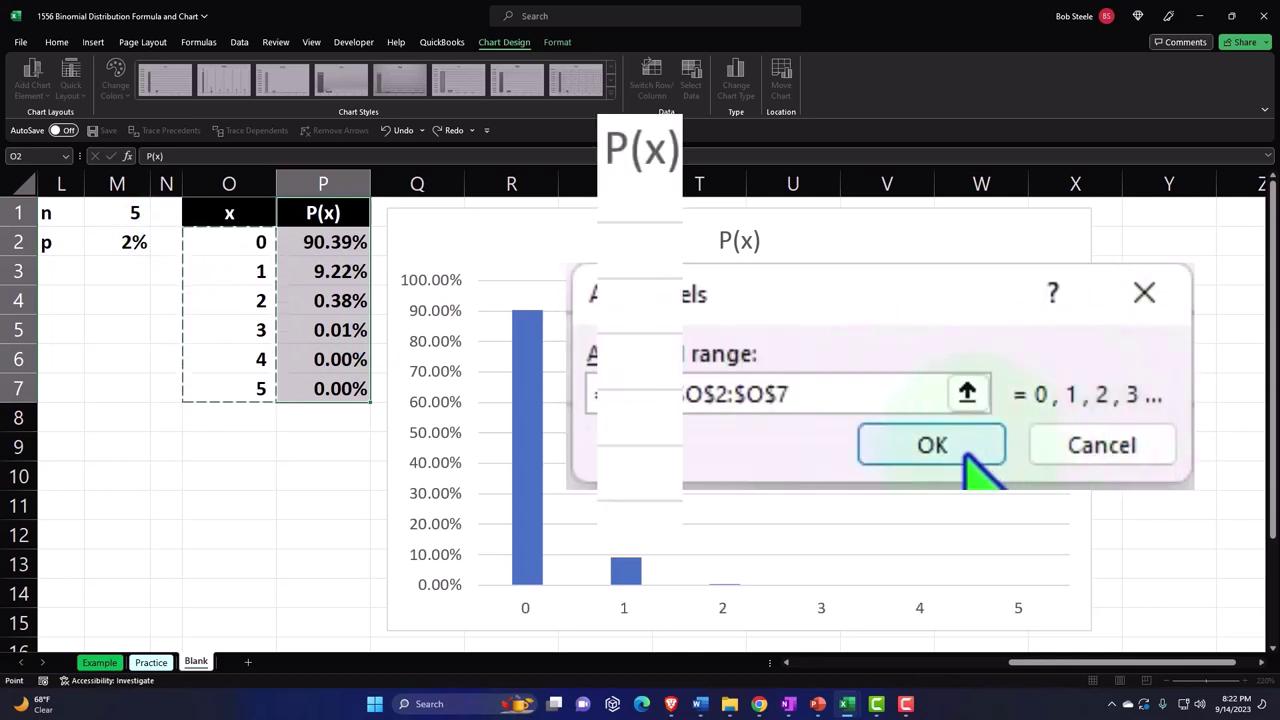
pyautogui.click(966, 446)
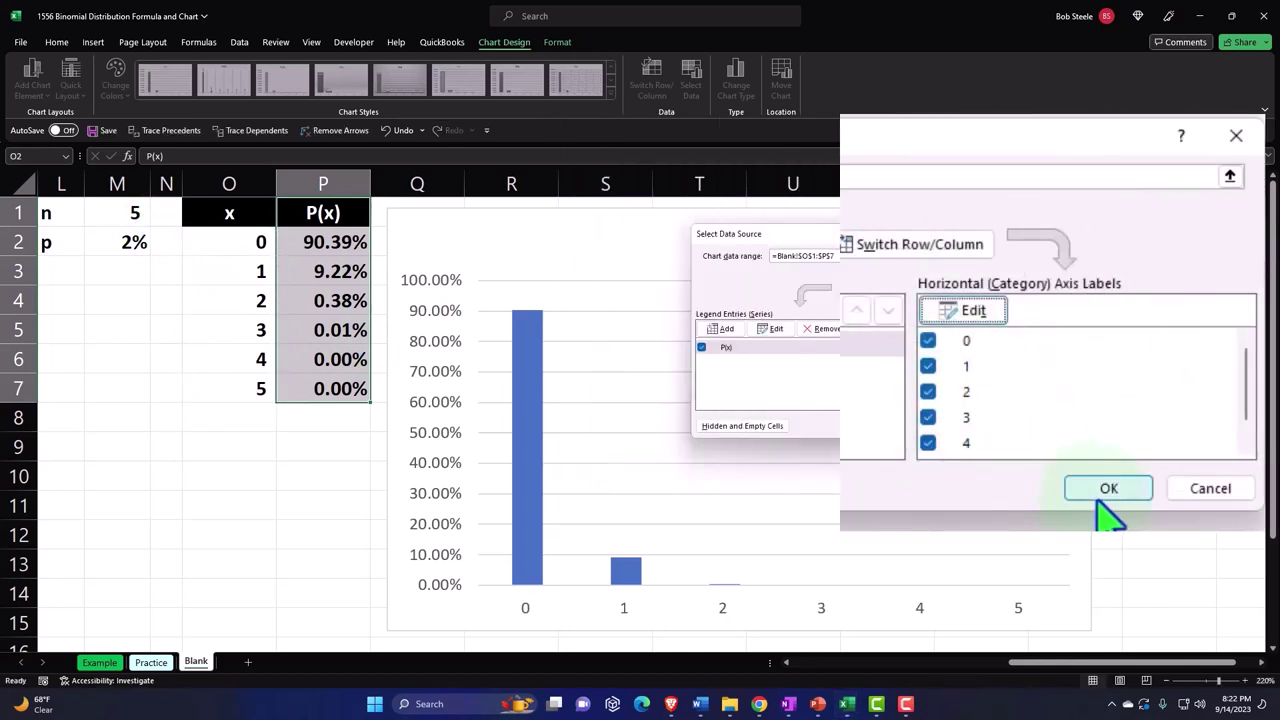
pyautogui.click(1106, 490)
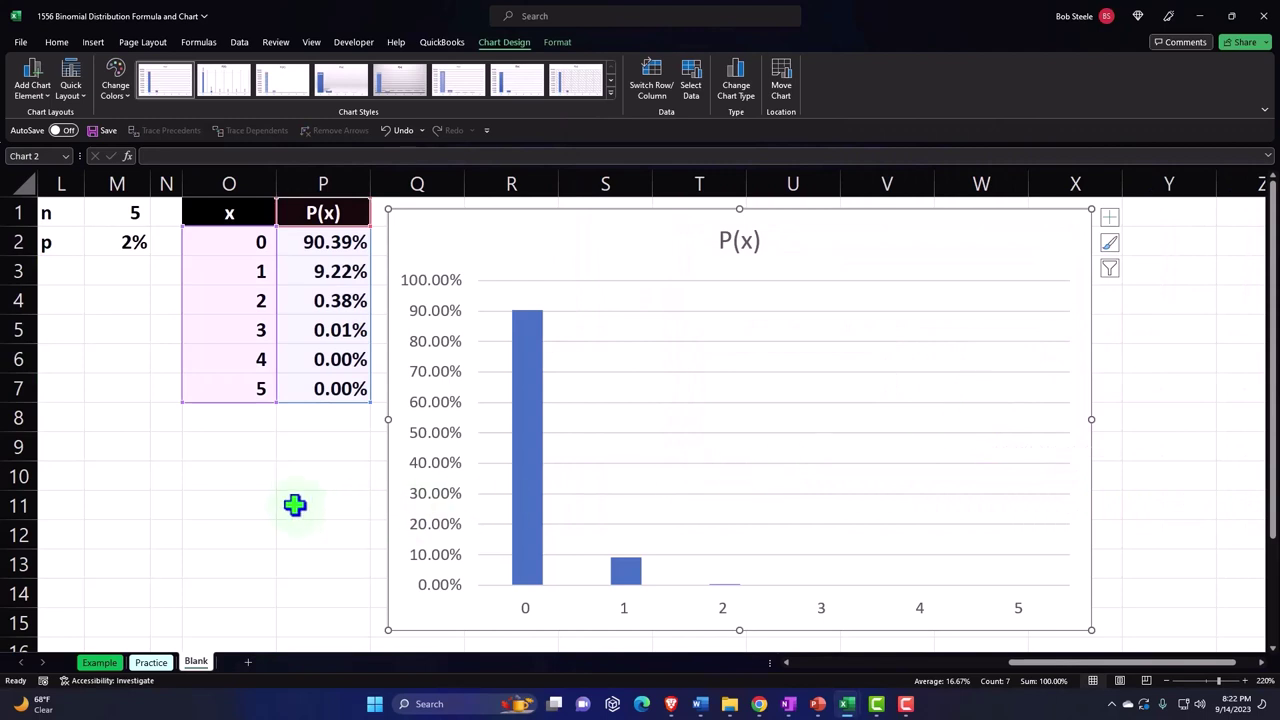
# - Change the chart title from P(x) to 'Binomial Distribution'
pyautogui.click(742, 240)
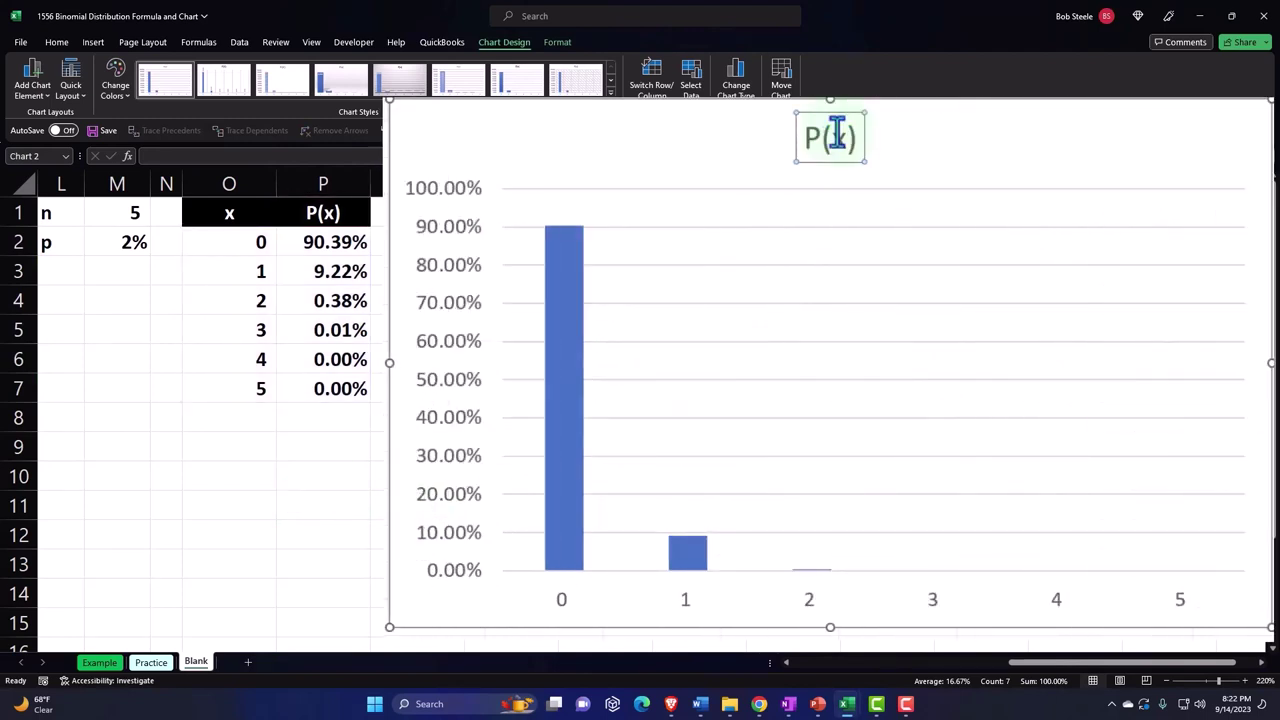
pyautogui.write('Binomial Distribution')
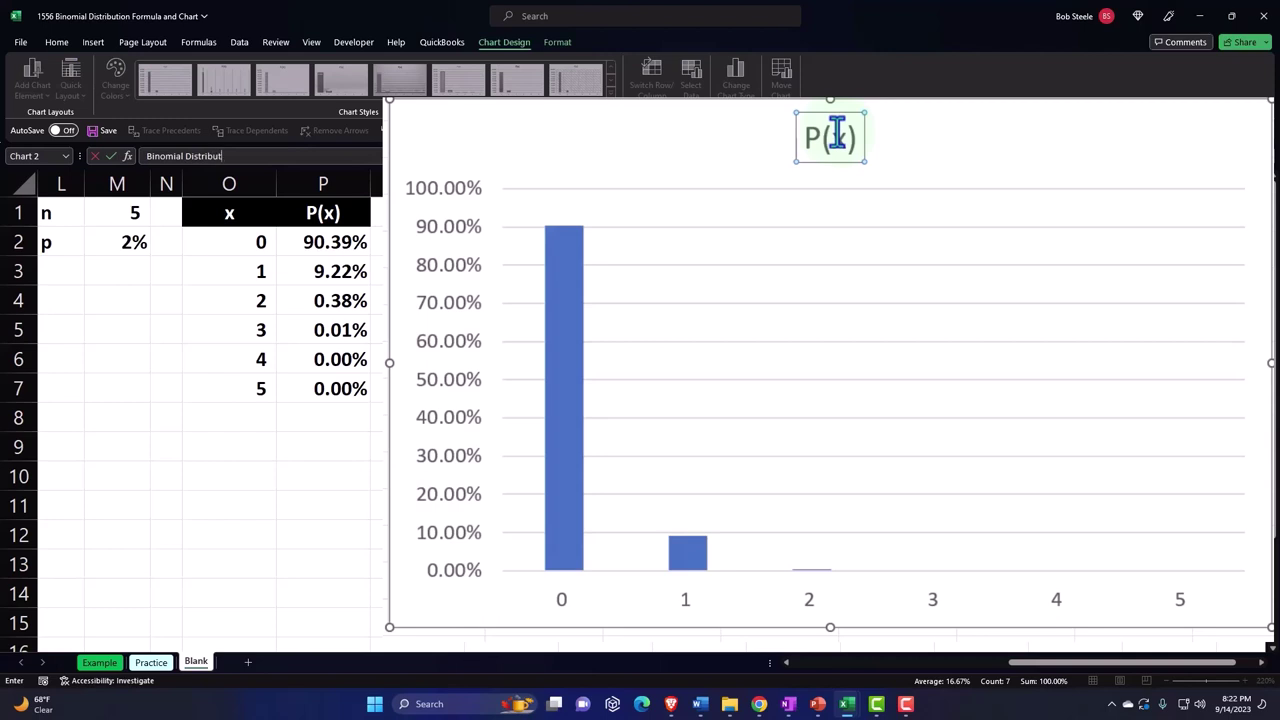
pyautogui.press('Return')
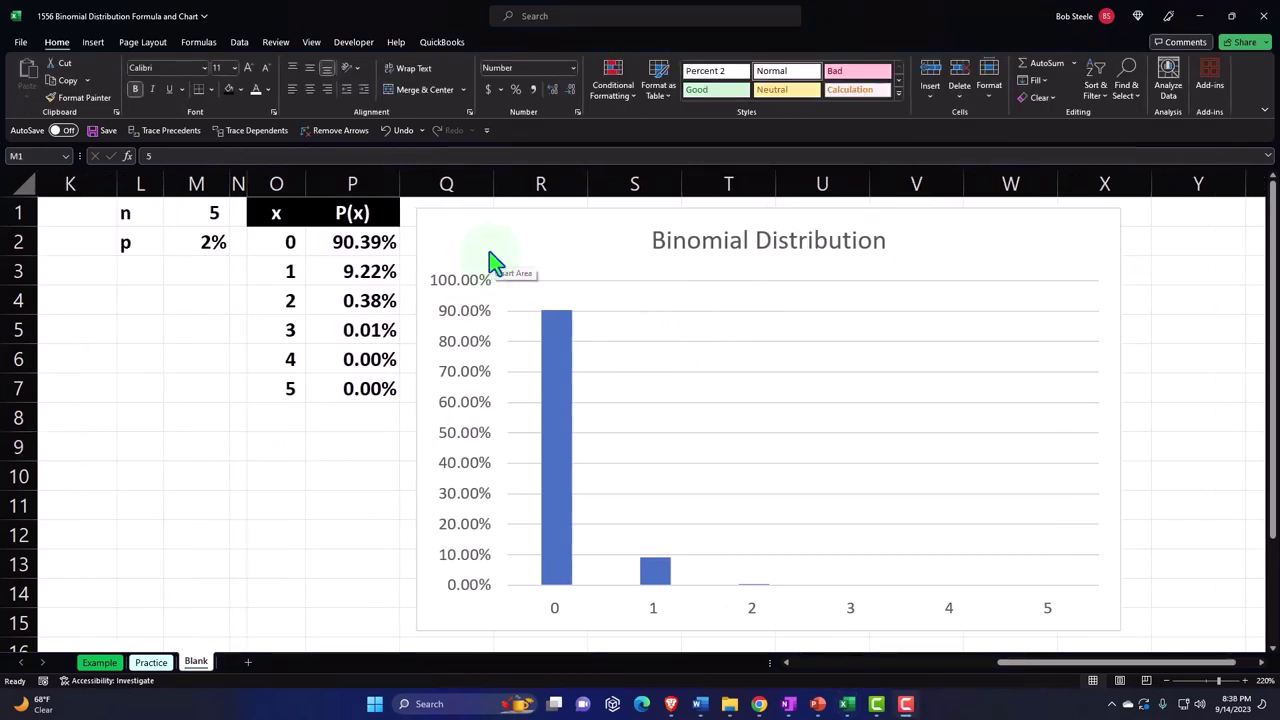
# - Change n in M1 to 10 so the table extends to x = 10
pyautogui.click(147, 218)
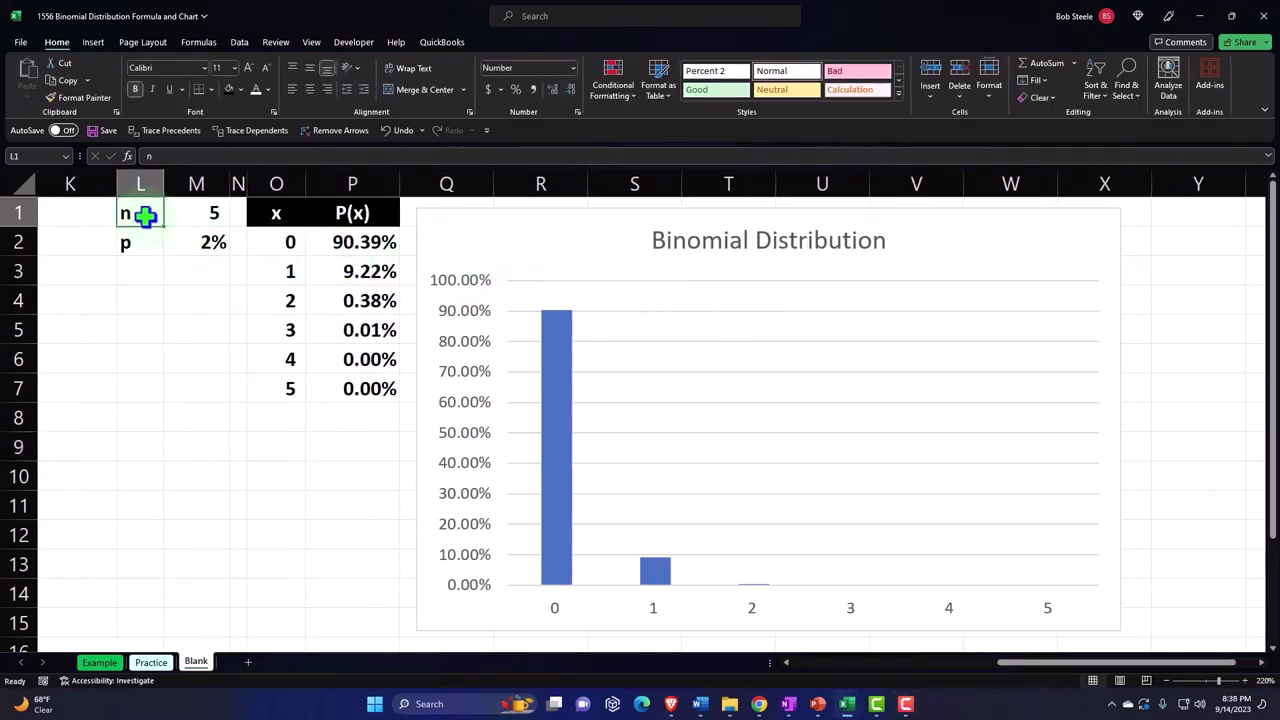
pyautogui.click(172, 215)
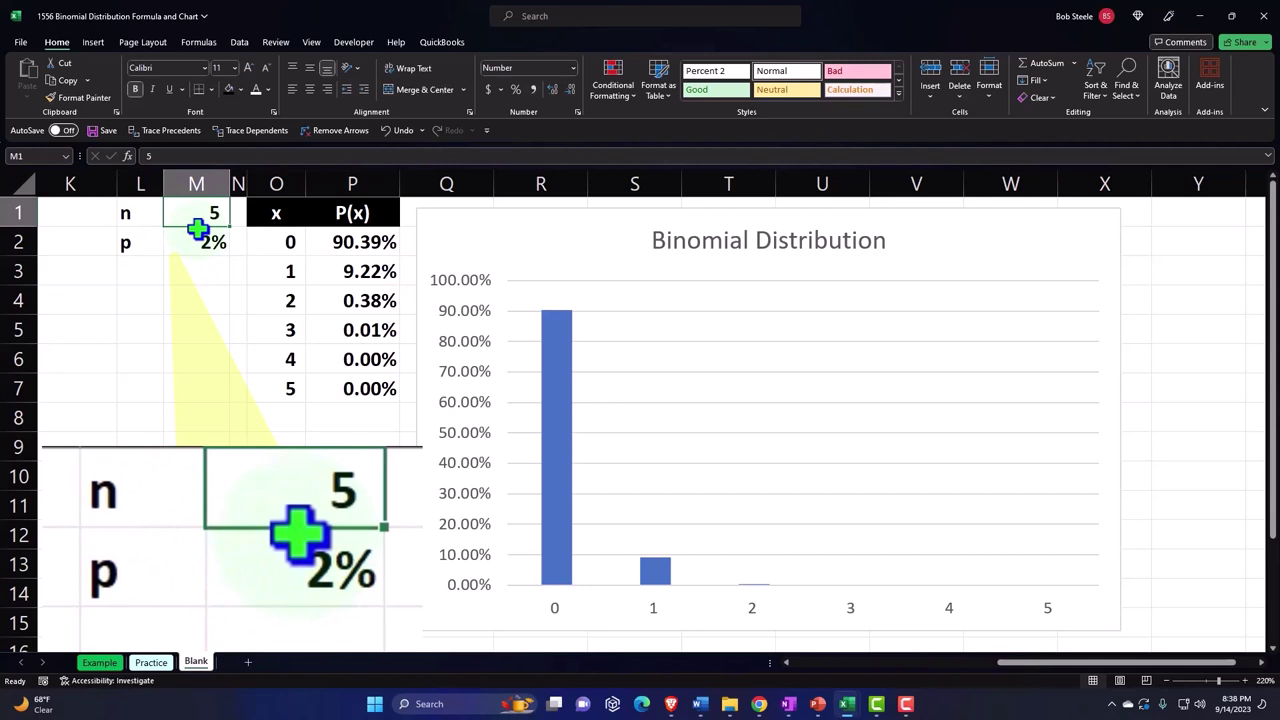
pyautogui.write('10')
pyautogui.press('Return')
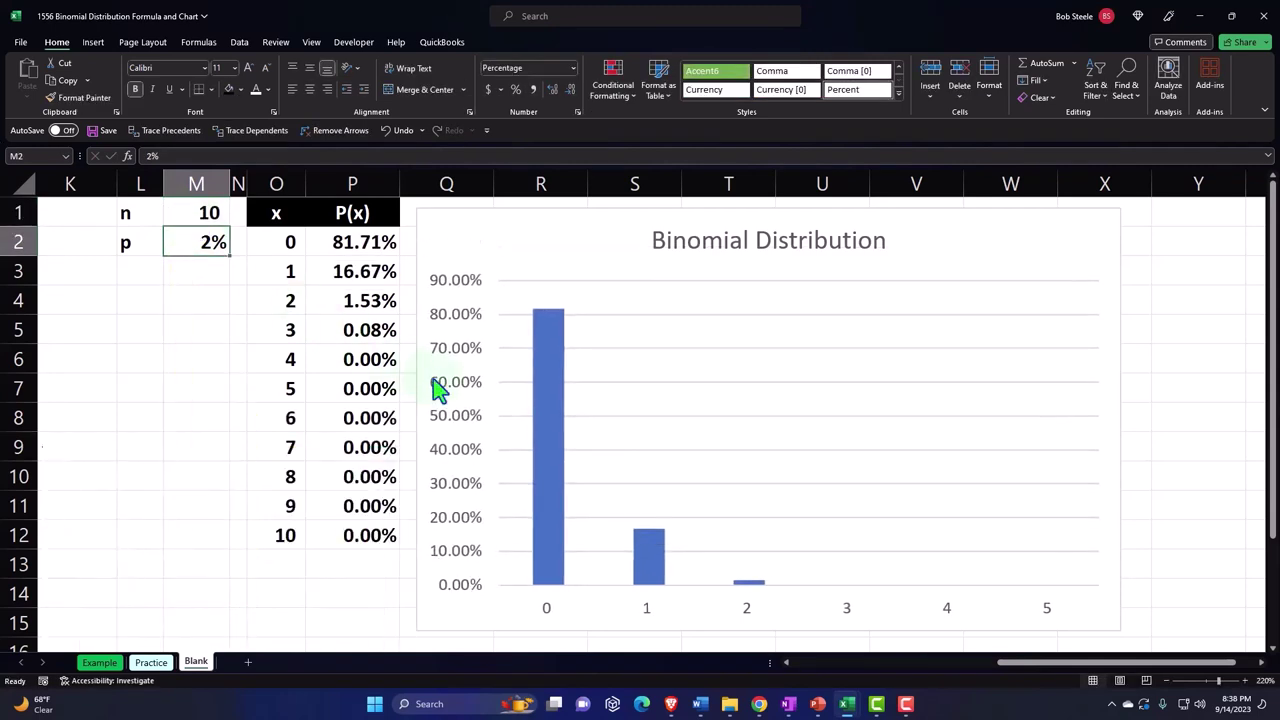
pyautogui.click(543, 388)
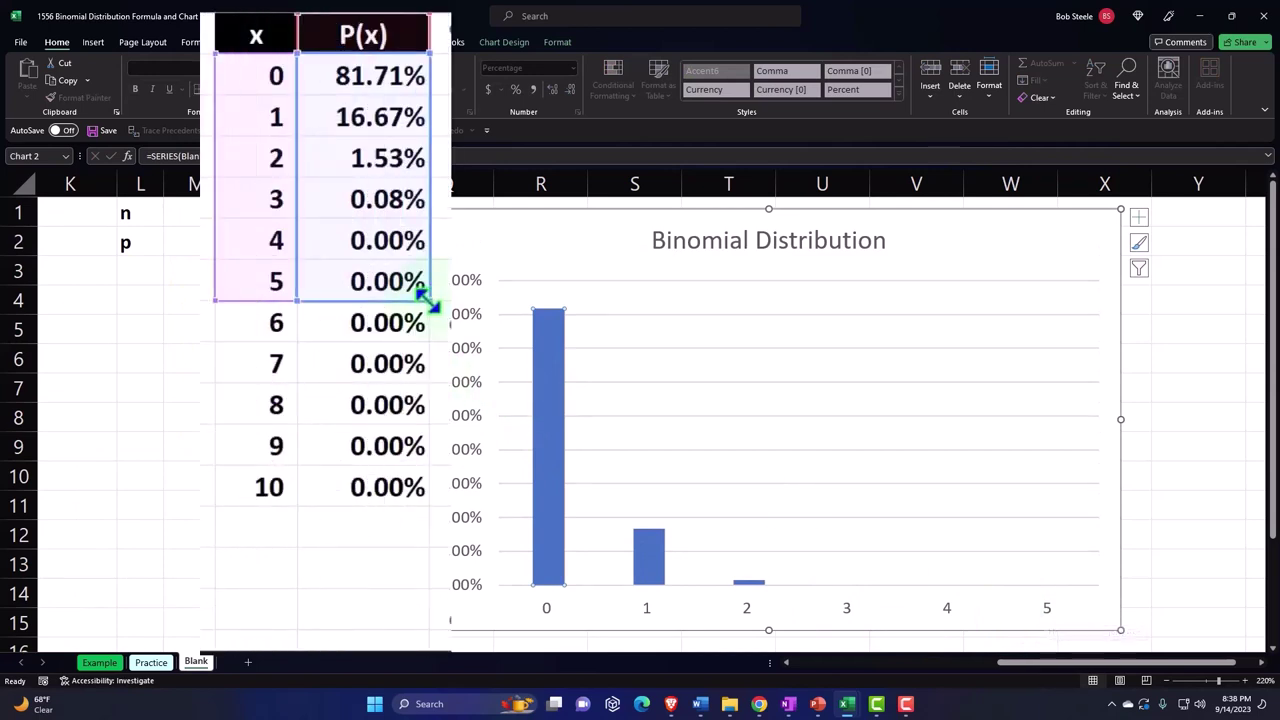
# - Extend the chart's P(x) and x ranges down to x=10
pyautogui.moveTo(427, 300); pyautogui.dragTo(434, 502)
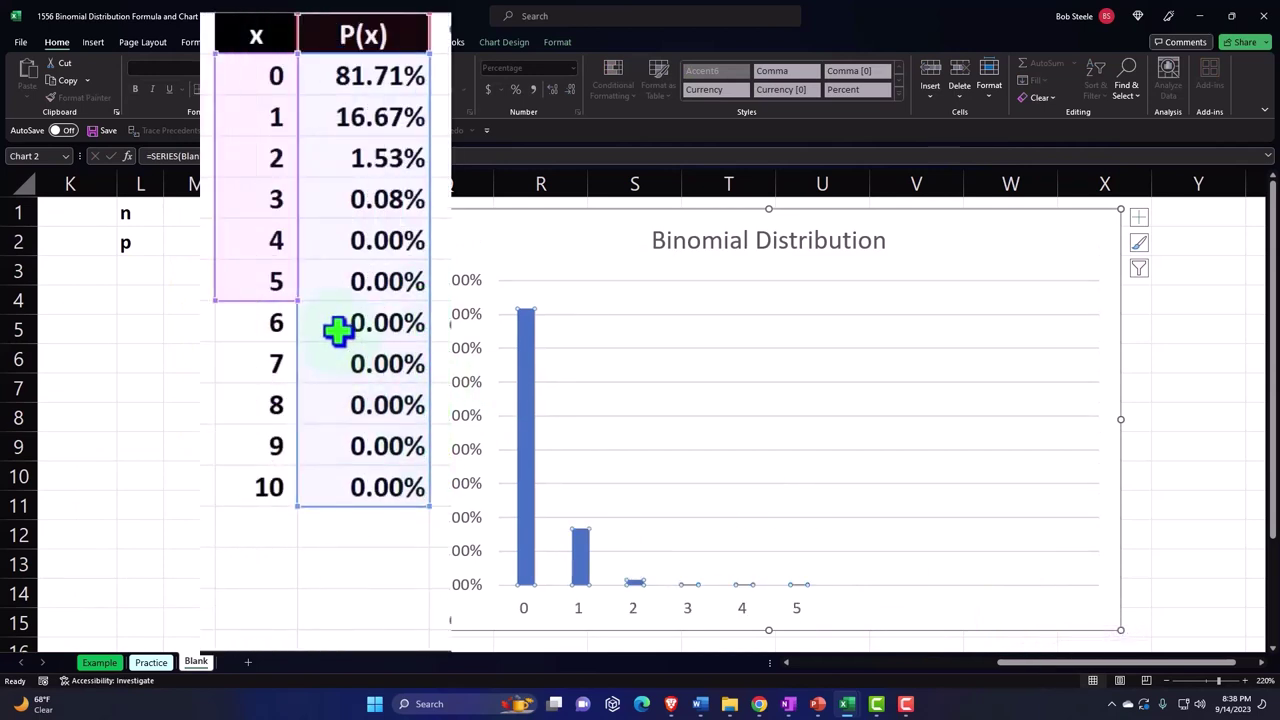
pyautogui.moveTo(296, 299); pyautogui.dragTo(301, 496)
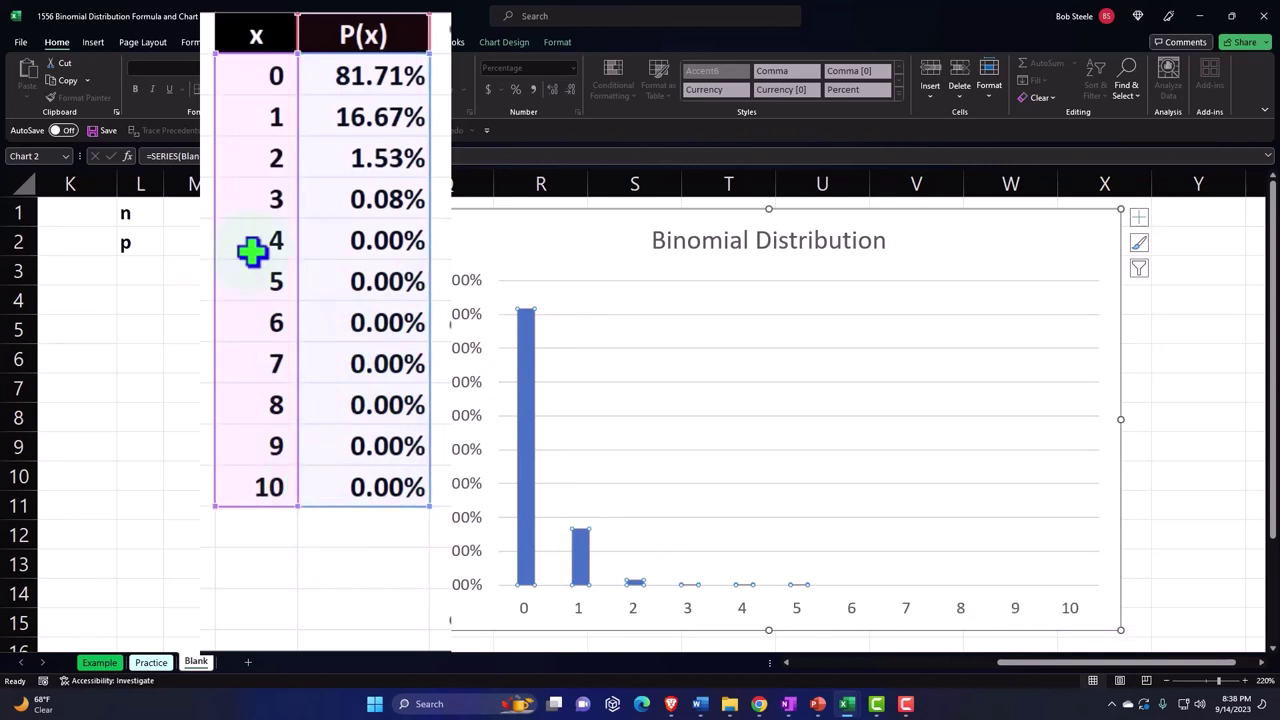
pyautogui.click(206, 211)
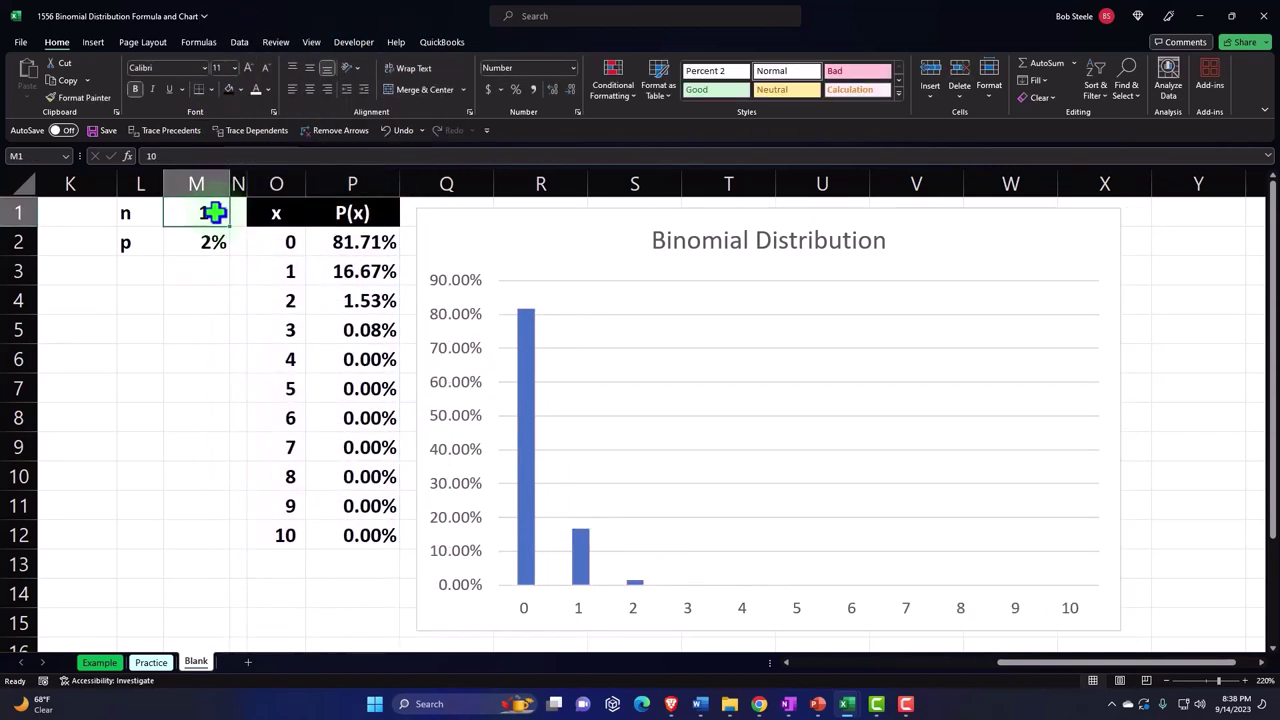
# - Set n to 40 in M1 and scroll through the longer x and P(x) table
pyautogui.write('40')
pyautogui.press('Return')
pyautogui.scroll(-2, 263, 314)
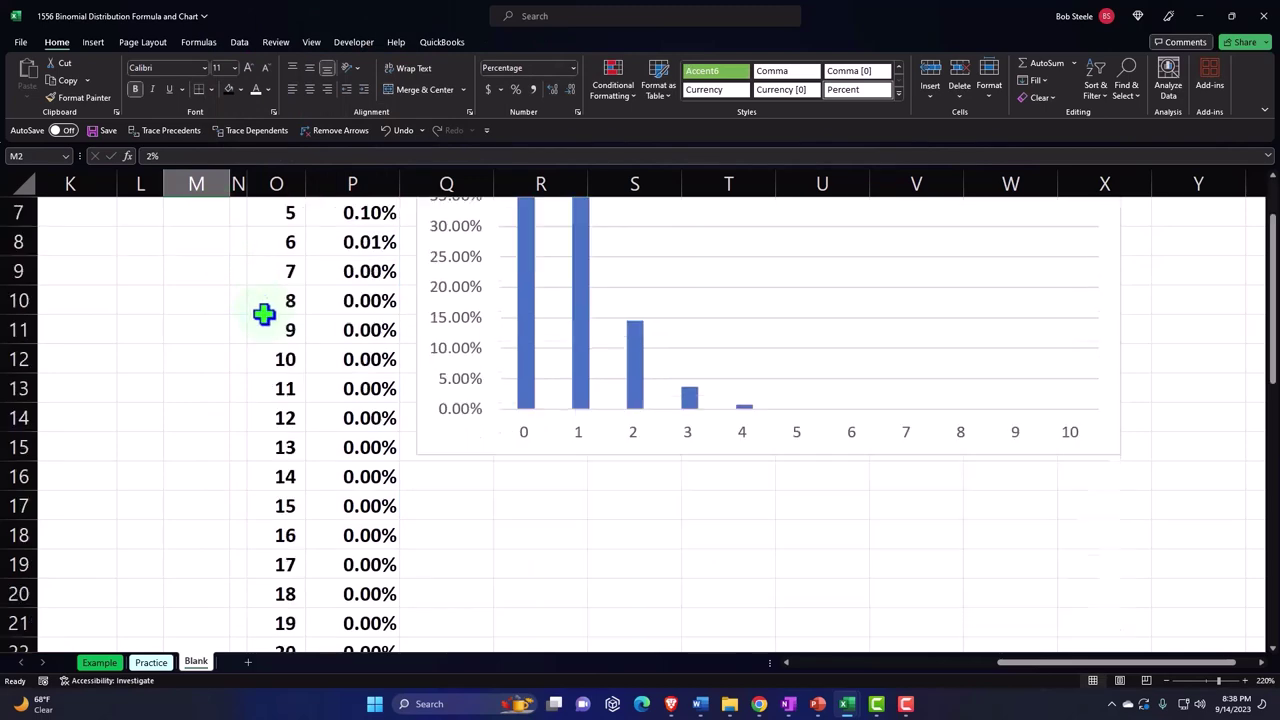
pyautogui.scroll(-1, 300, 330)
pyautogui.scroll(2, 400, 380)
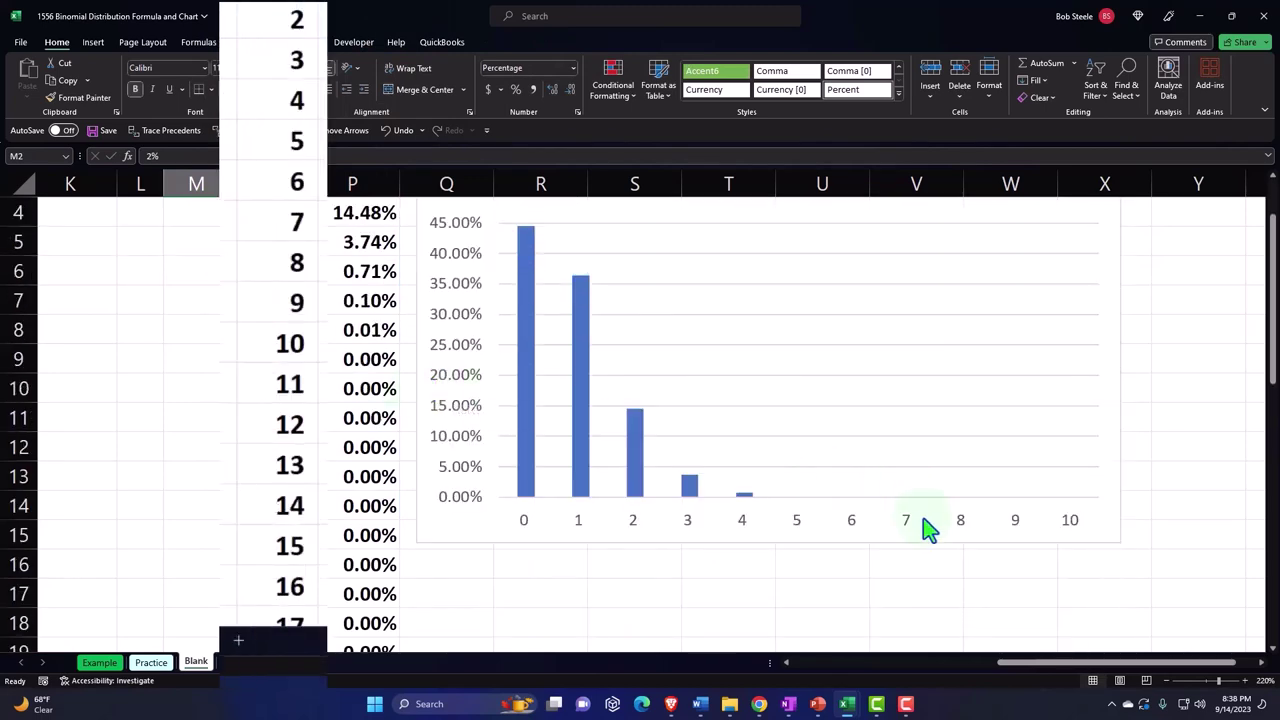
pyautogui.scroll(-8, 731, 511)
pyautogui.scroll(4, 651, 509)
pyautogui.click(352, 412)
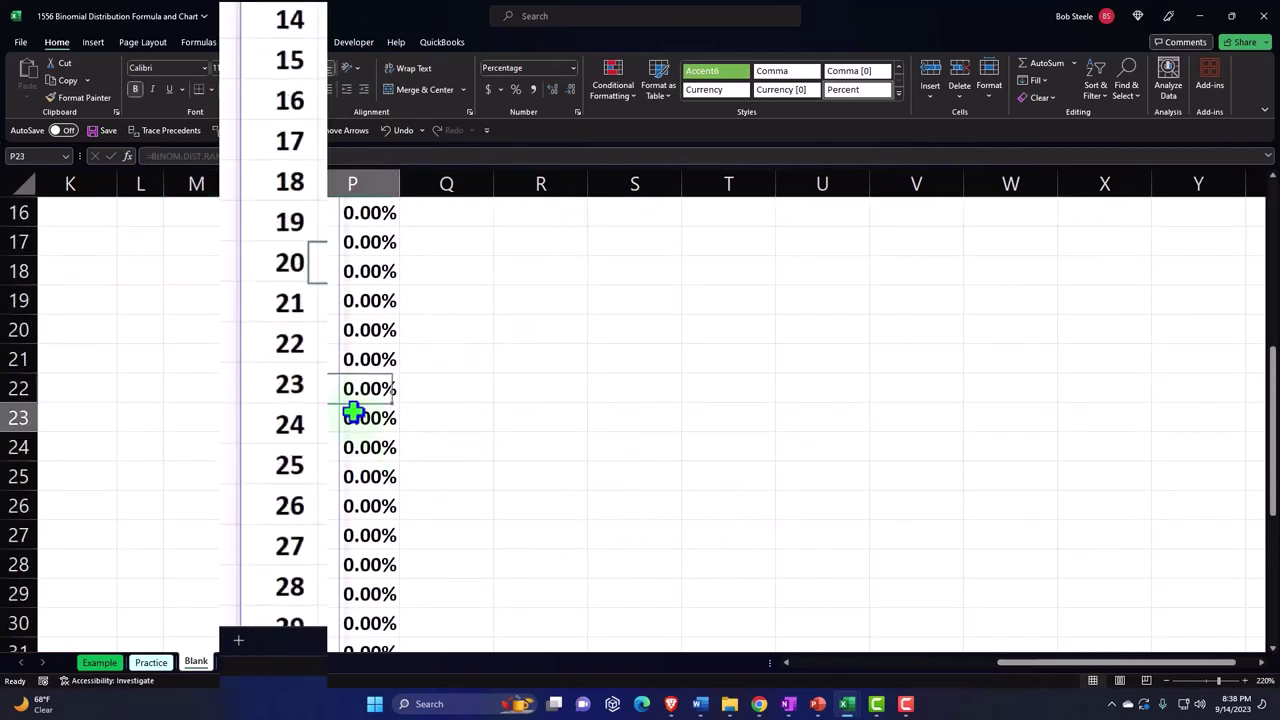
pyautogui.scroll(5, 360, 415)
# - Stretch the chart's column O and P ranges down to row 42 so x runs 0–40
pyautogui.click(527, 368)
pyautogui.scroll(-3, 318, 268)
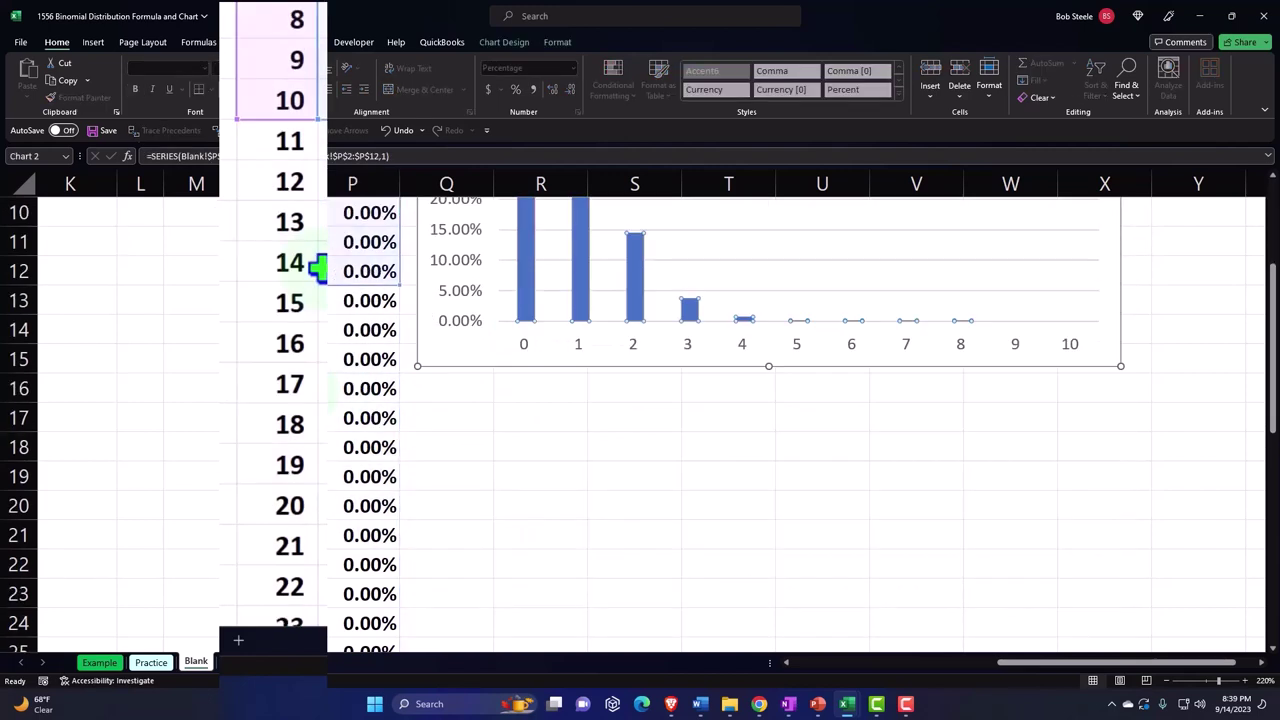
pyautogui.moveTo(309, 120); pyautogui.dragTo(300, 566)
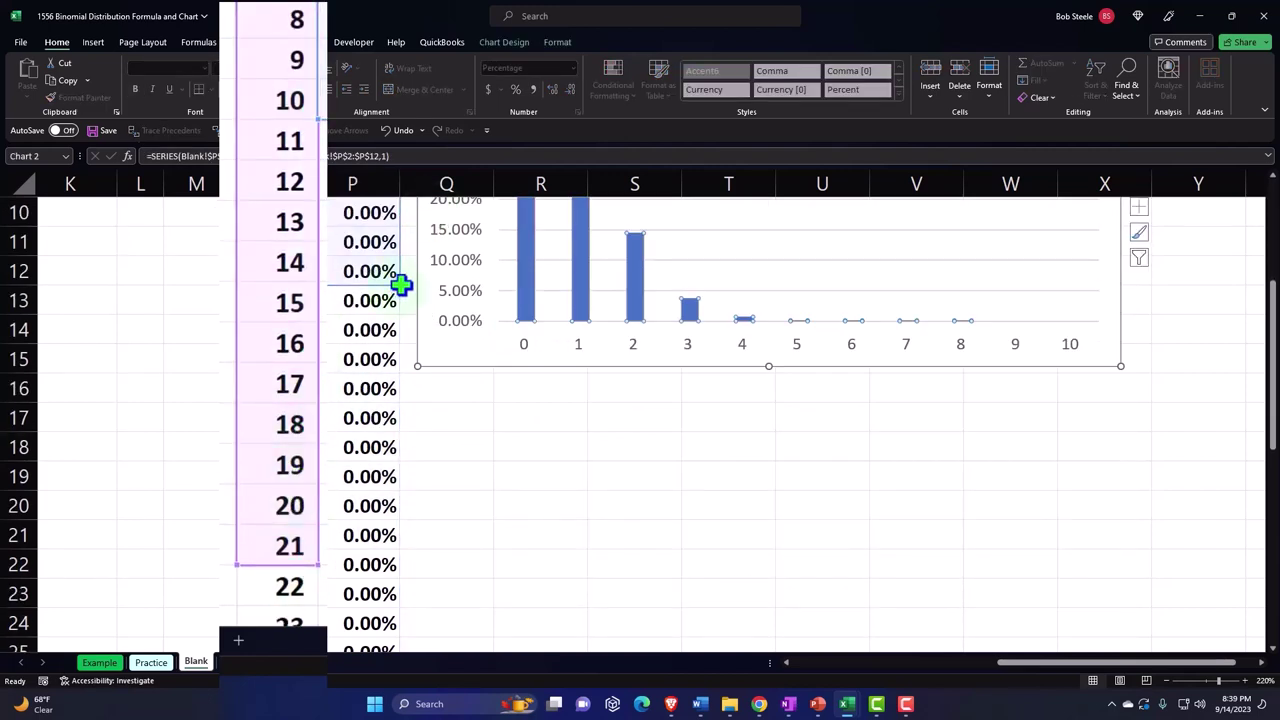
pyautogui.moveTo(400, 285); pyautogui.dragTo(391, 594)
pyautogui.scroll(-4, 371, 477)
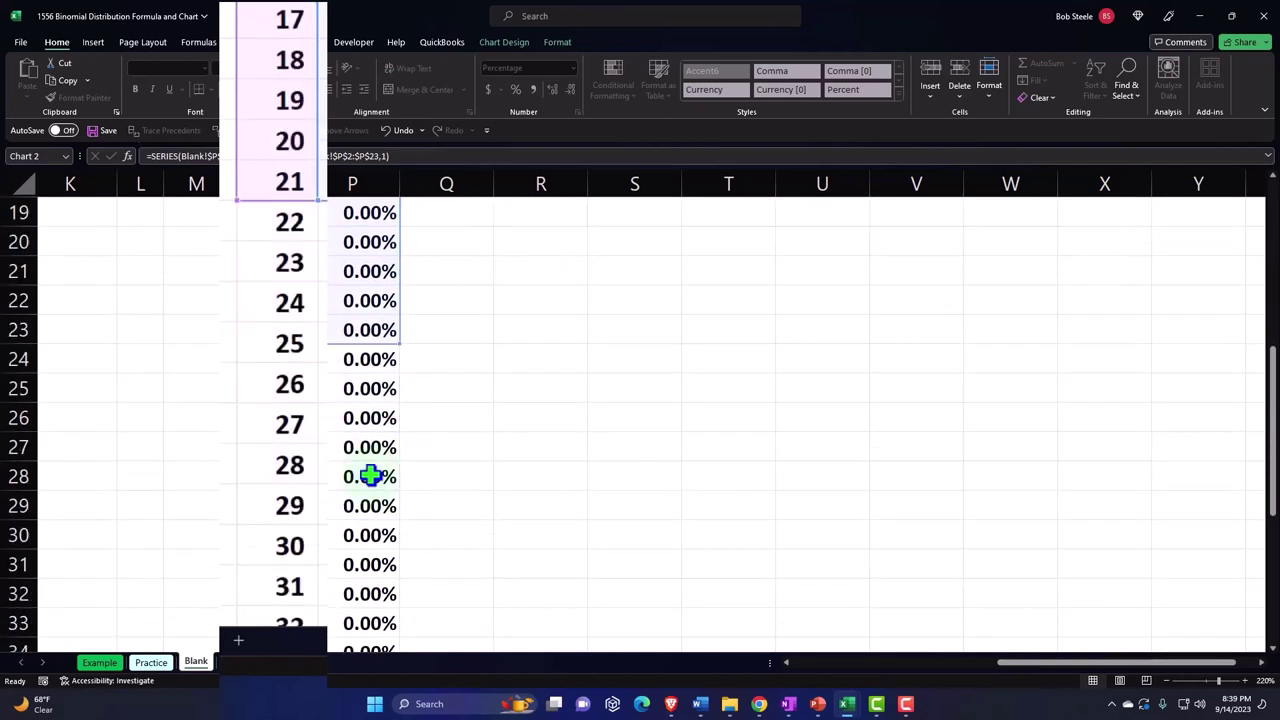
pyautogui.moveTo(399, 255); pyautogui.dragTo(383, 566)
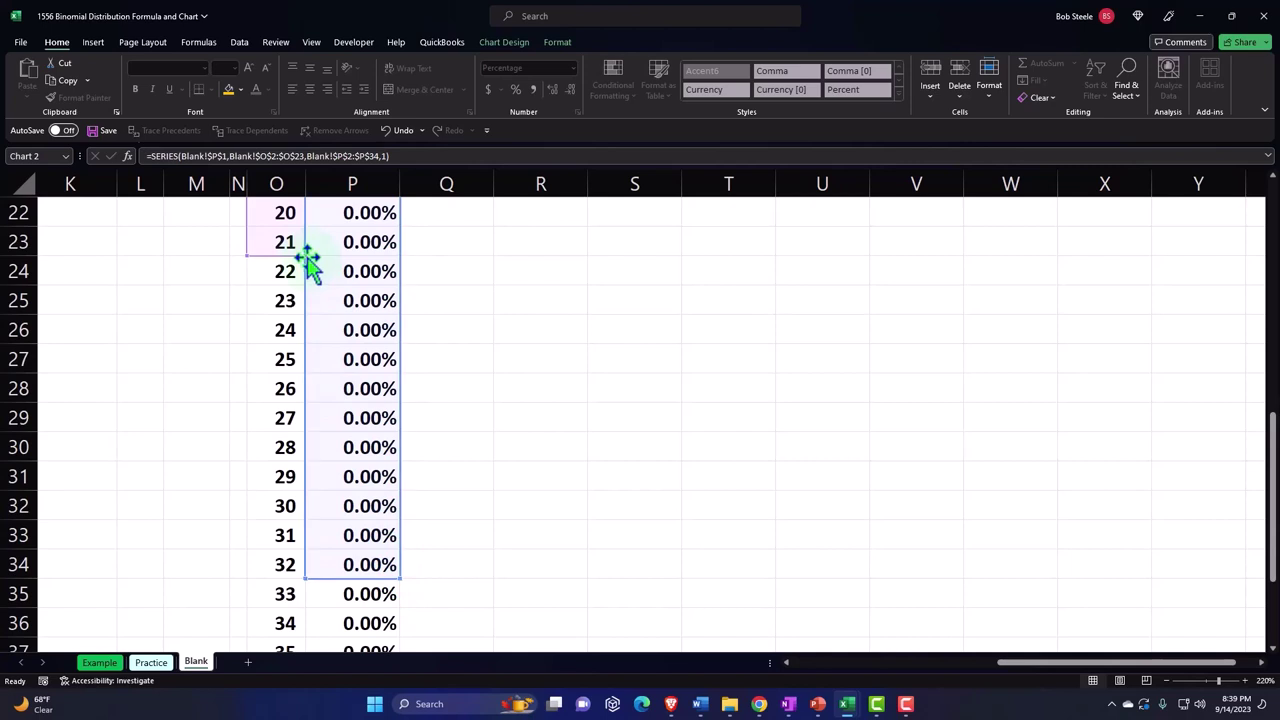
pyautogui.moveTo(306, 252); pyautogui.dragTo(290, 526)
pyautogui.moveTo(292, 571); pyautogui.dragTo(292, 573)
pyautogui.scroll(-4, 314, 426)
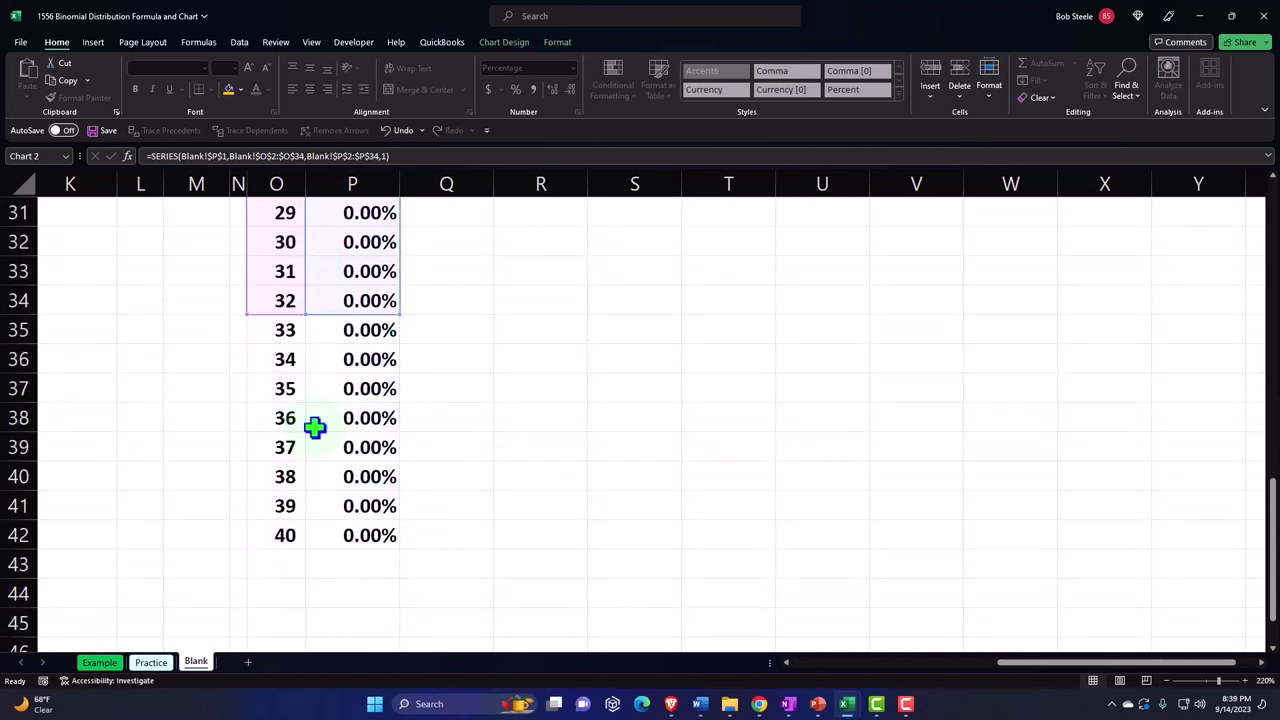
pyautogui.moveTo(399, 227); pyautogui.dragTo(399, 461)
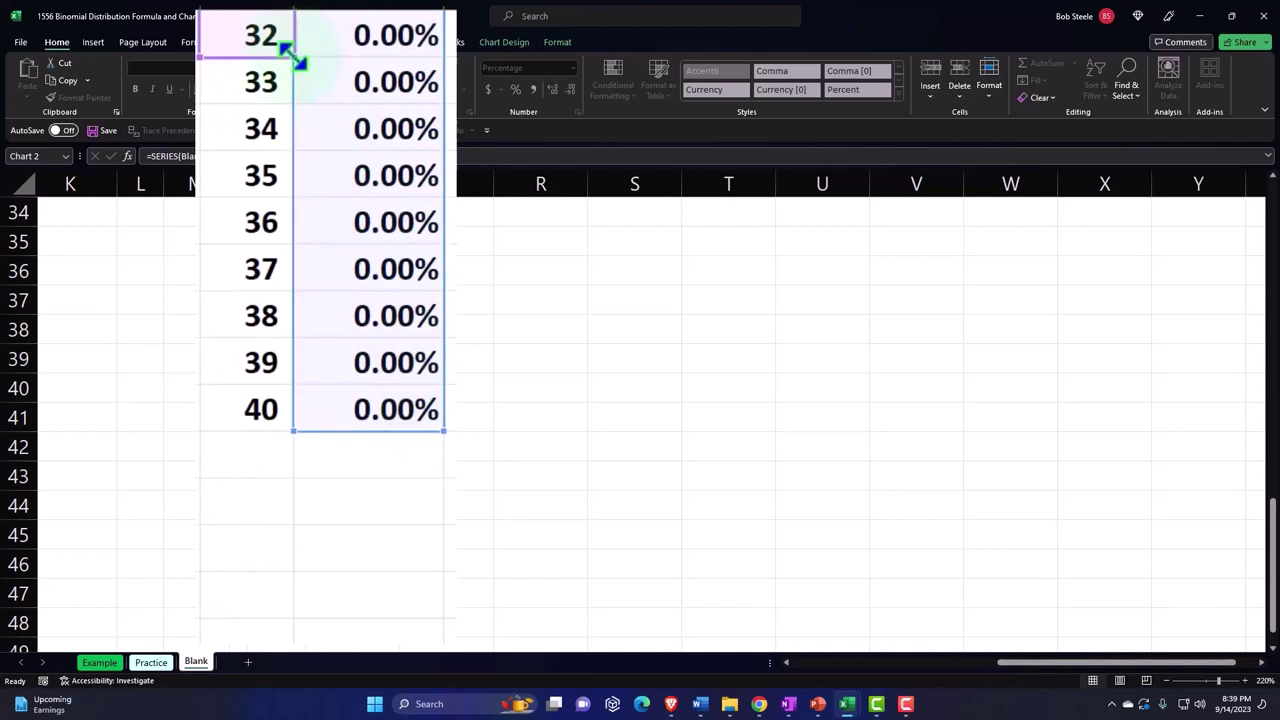
pyautogui.moveTo(293, 57); pyautogui.dragTo(292, 430)
pyautogui.scroll(11, 608, 320)
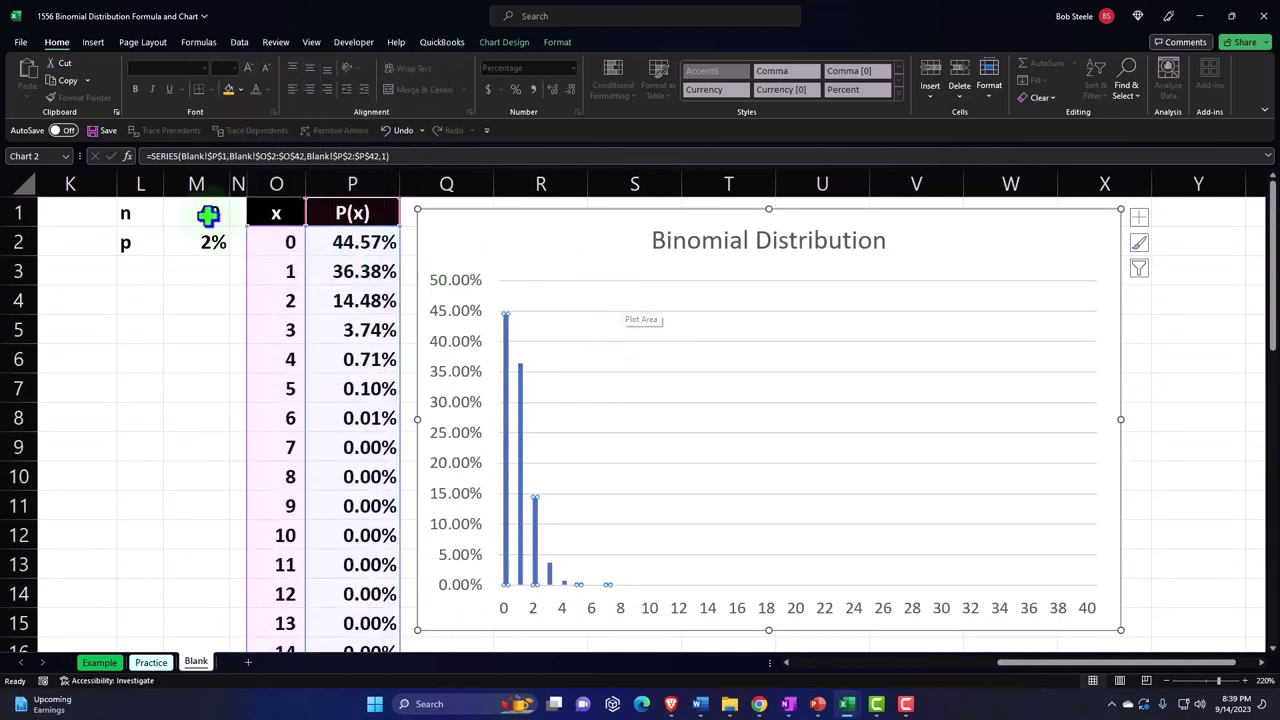
# - Enter 15, then 150, as n in M1
pyautogui.click(208, 215)
pyautogui.write('15')
pyautogui.press('Return')
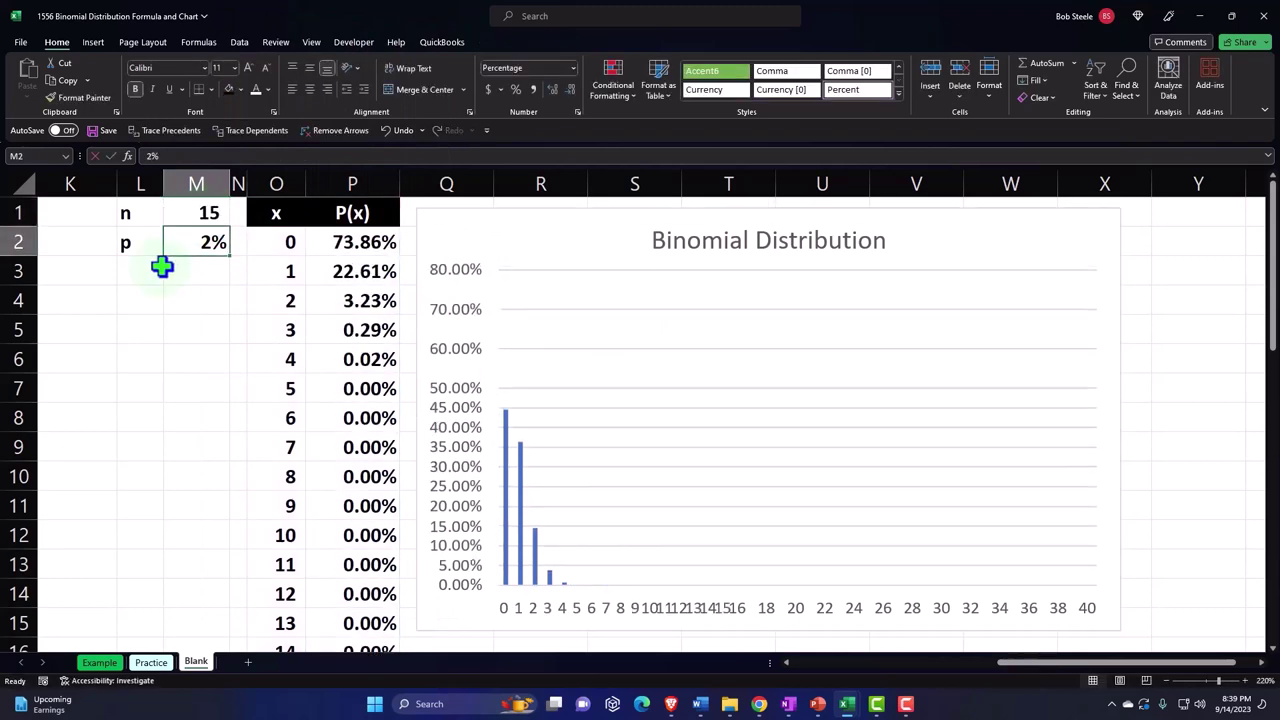
pyautogui.scroll(-5, 253, 191)
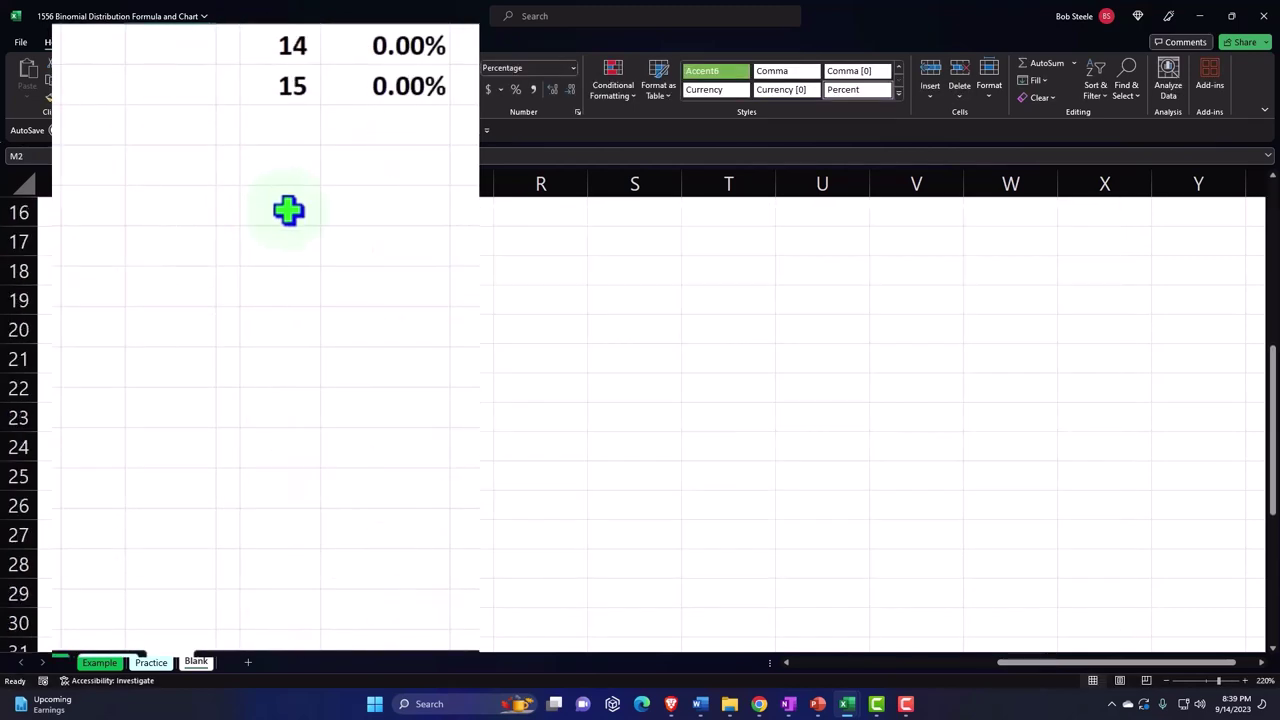
pyautogui.scroll(5, 296, 220)
pyautogui.click(184, 49)
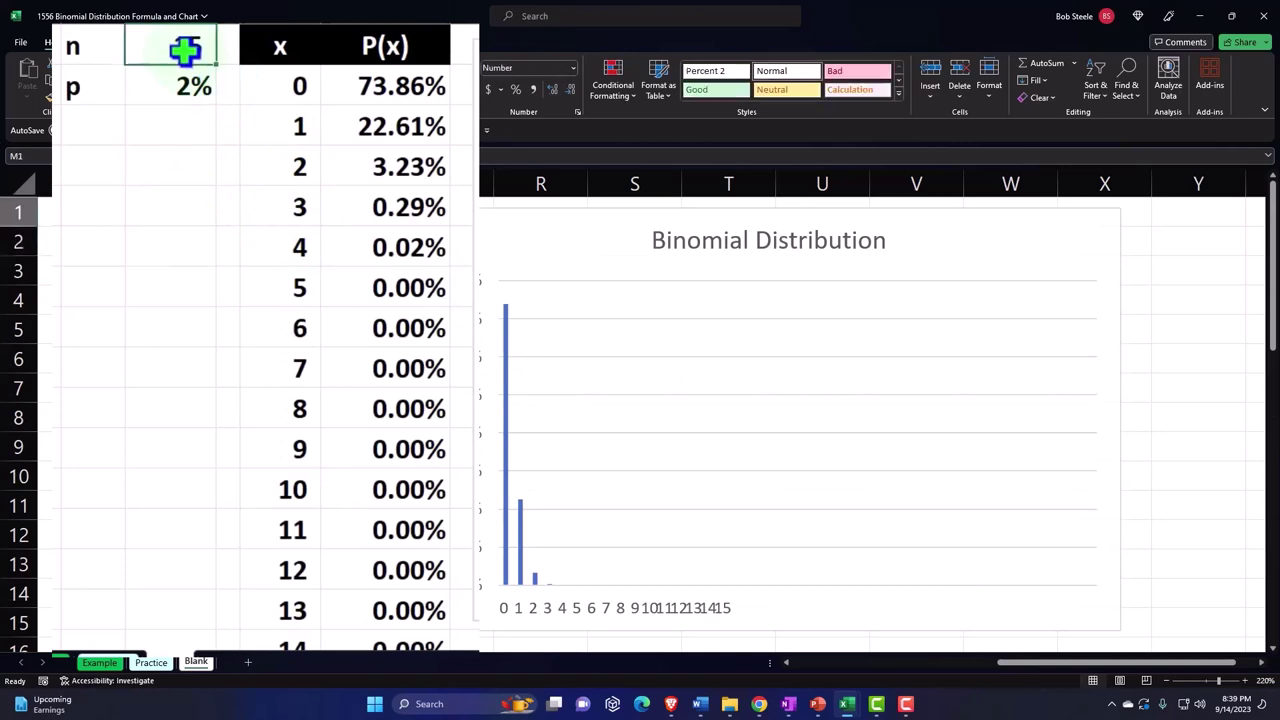
pyautogui.write('150')
pyautogui.press('Return')
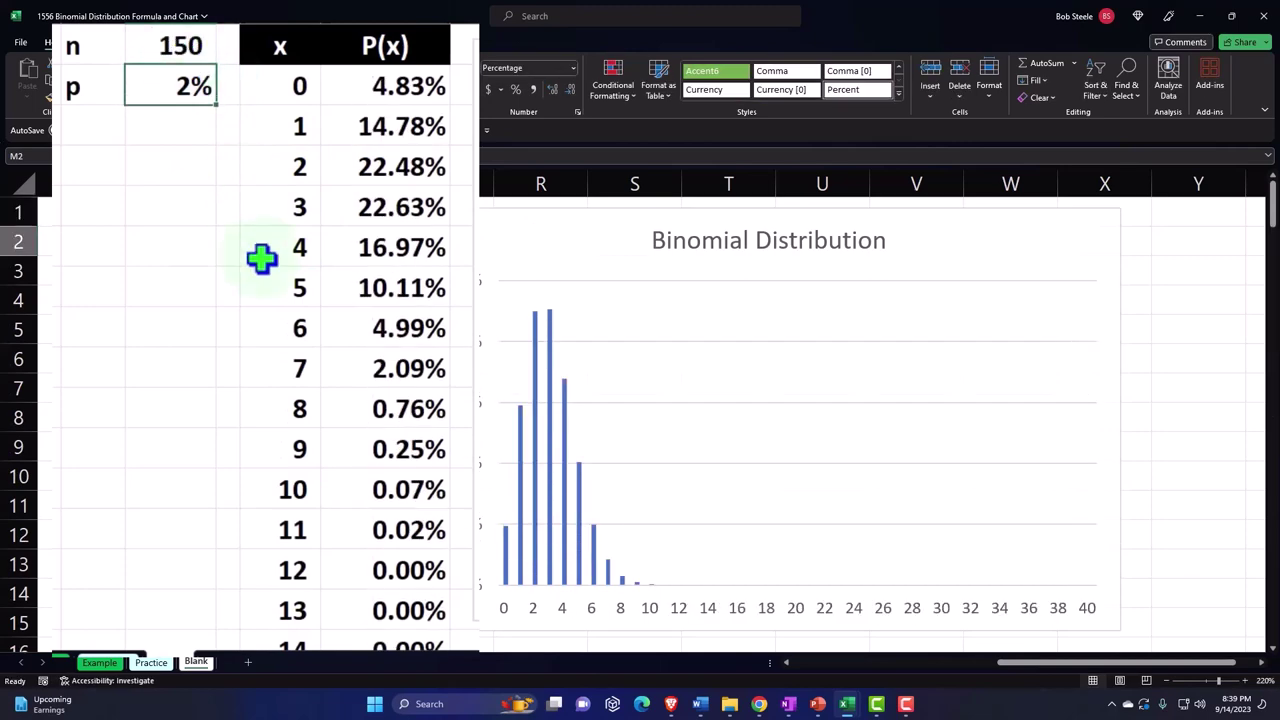
pyautogui.scroll(-2, 526, 380)
# - Extend the chart's P(x) and x ranges down to row 152 to plot x 0–150
pyautogui.click(571, 346)
pyautogui.scroll(-5, 337, 300)
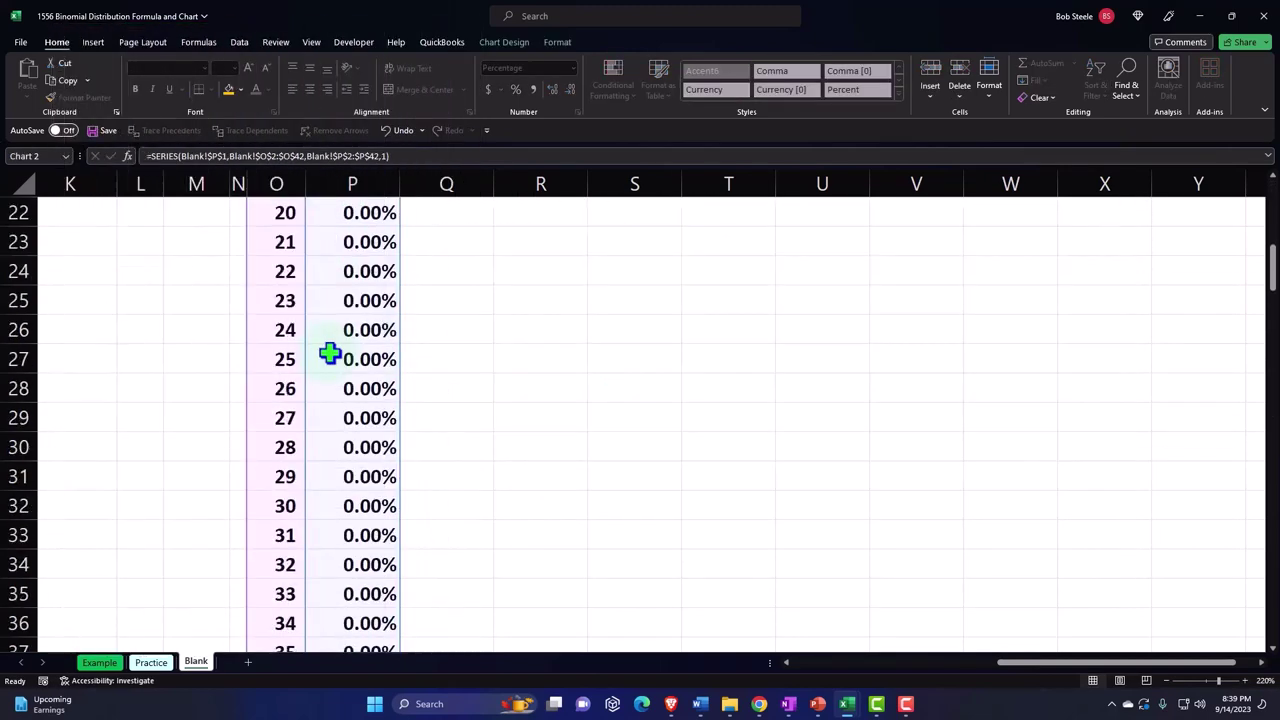
pyautogui.scroll(-5, 330, 353)
pyautogui.moveTo(400, 477); pyautogui.dragTo(346, 271)
pyautogui.scroll(4, 347, 294)
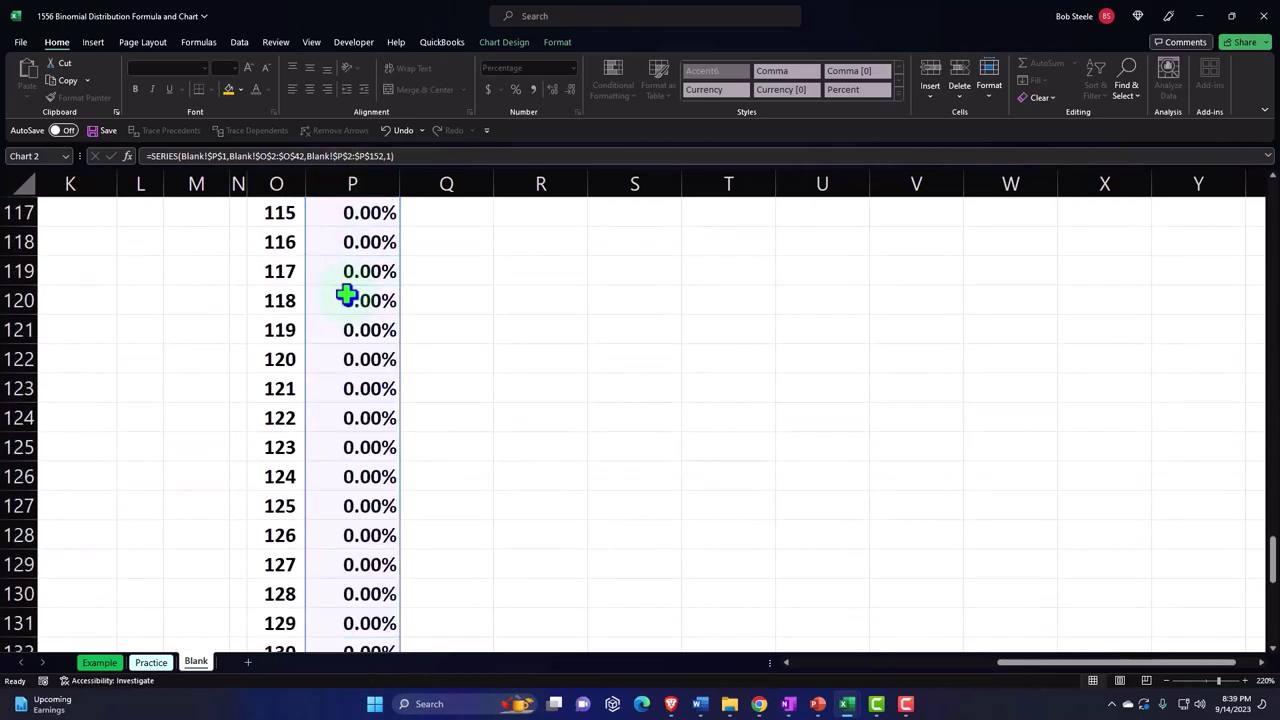
pyautogui.scroll(20, 346, 294)
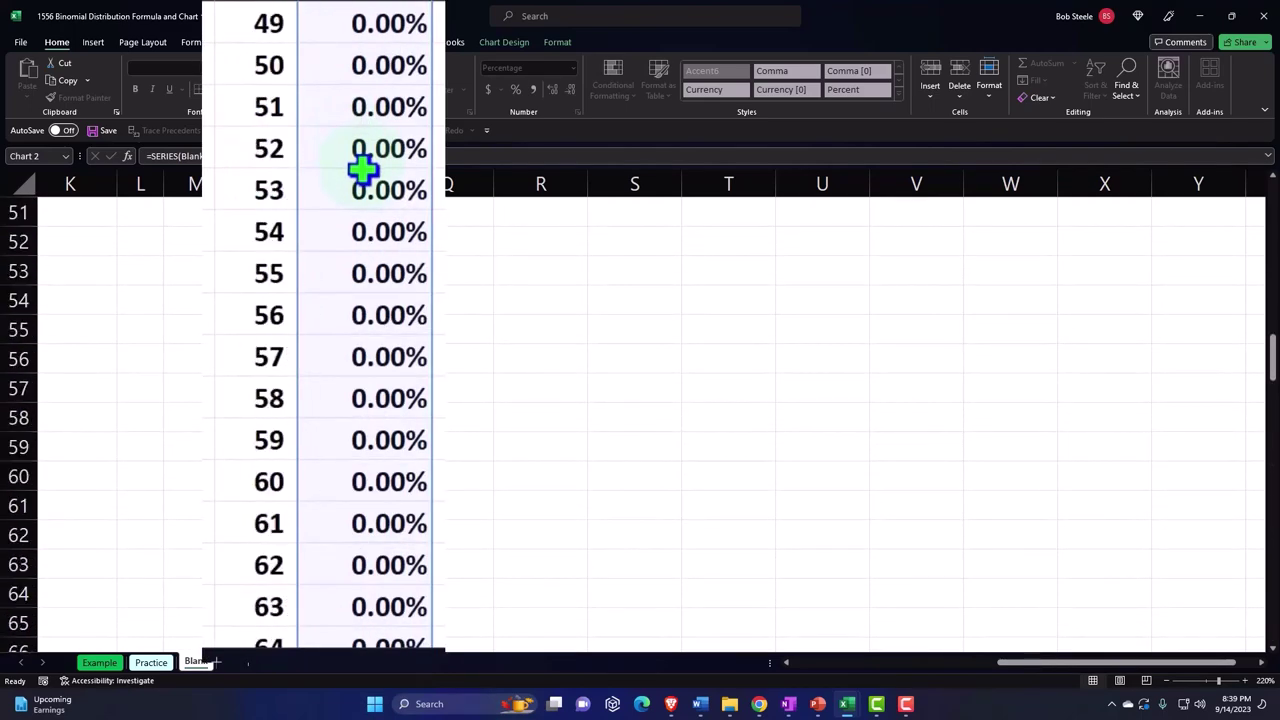
pyautogui.scroll(7, 362, 170)
pyautogui.scroll(-3, 362, 171)
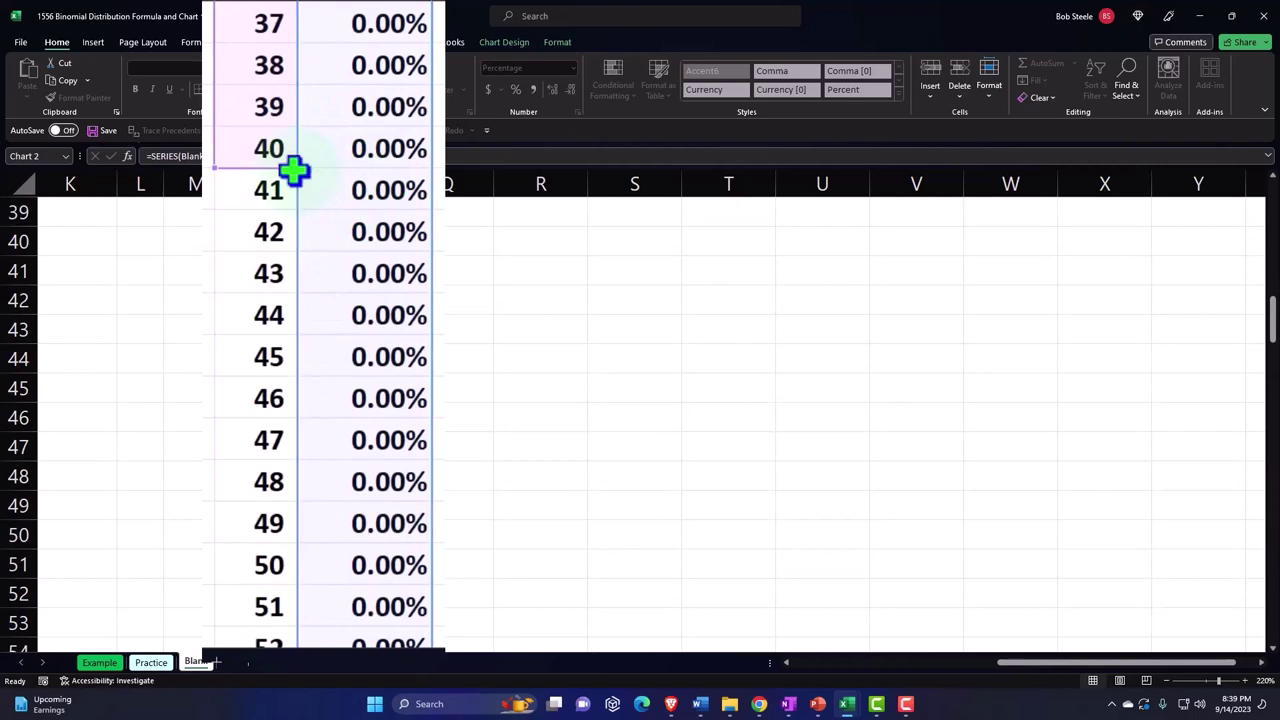
pyautogui.moveTo(313, 357); pyautogui.dragTo(289, 497)
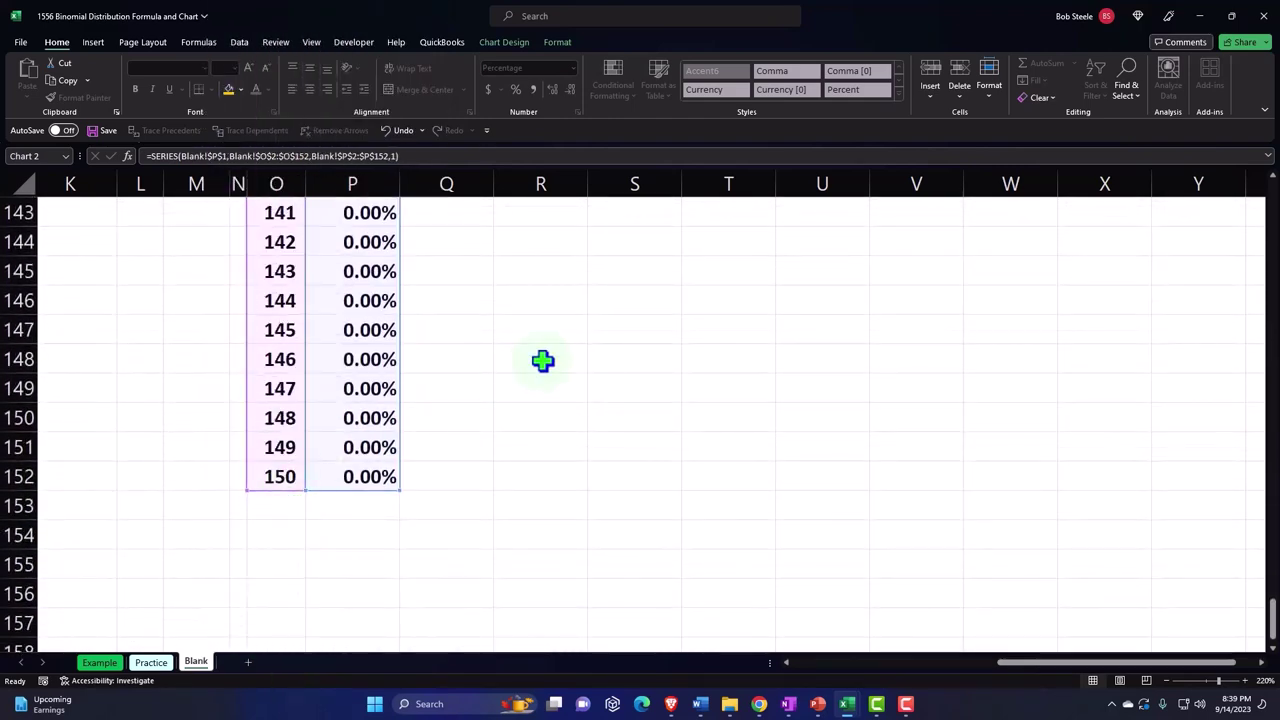
pyautogui.scroll(20, 542, 360)
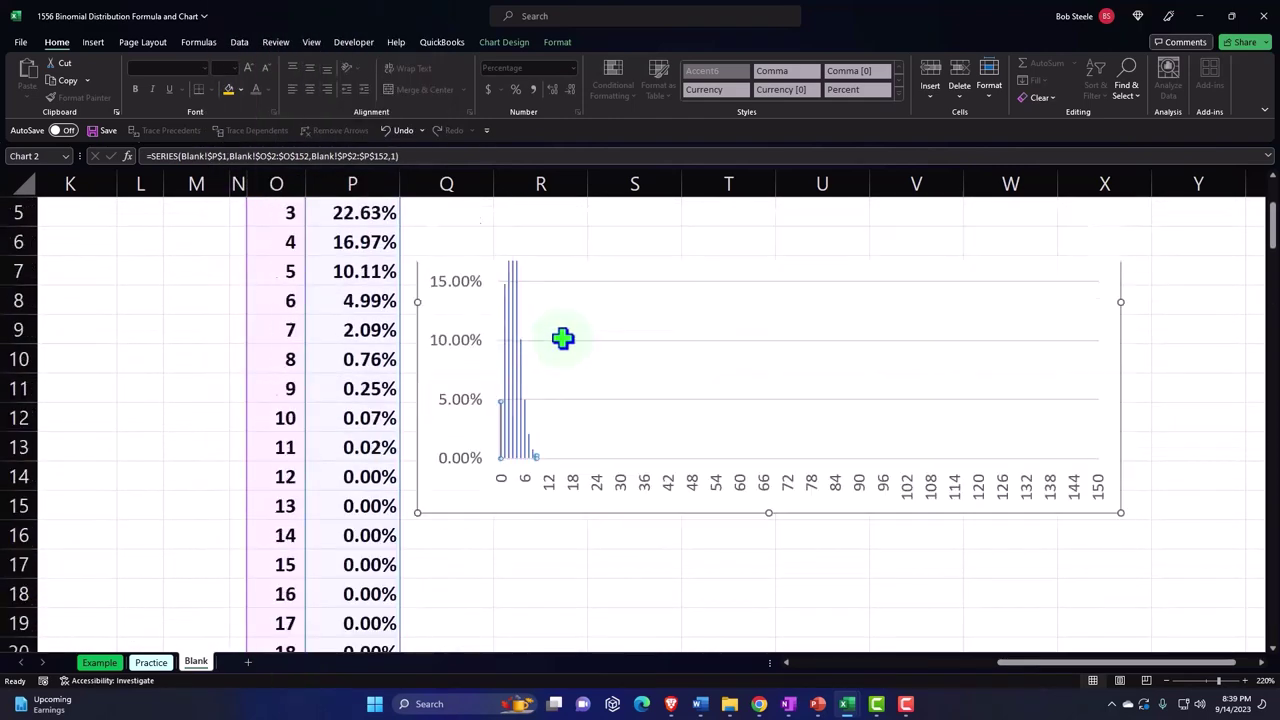
pyautogui.scroll(2, 562, 338)
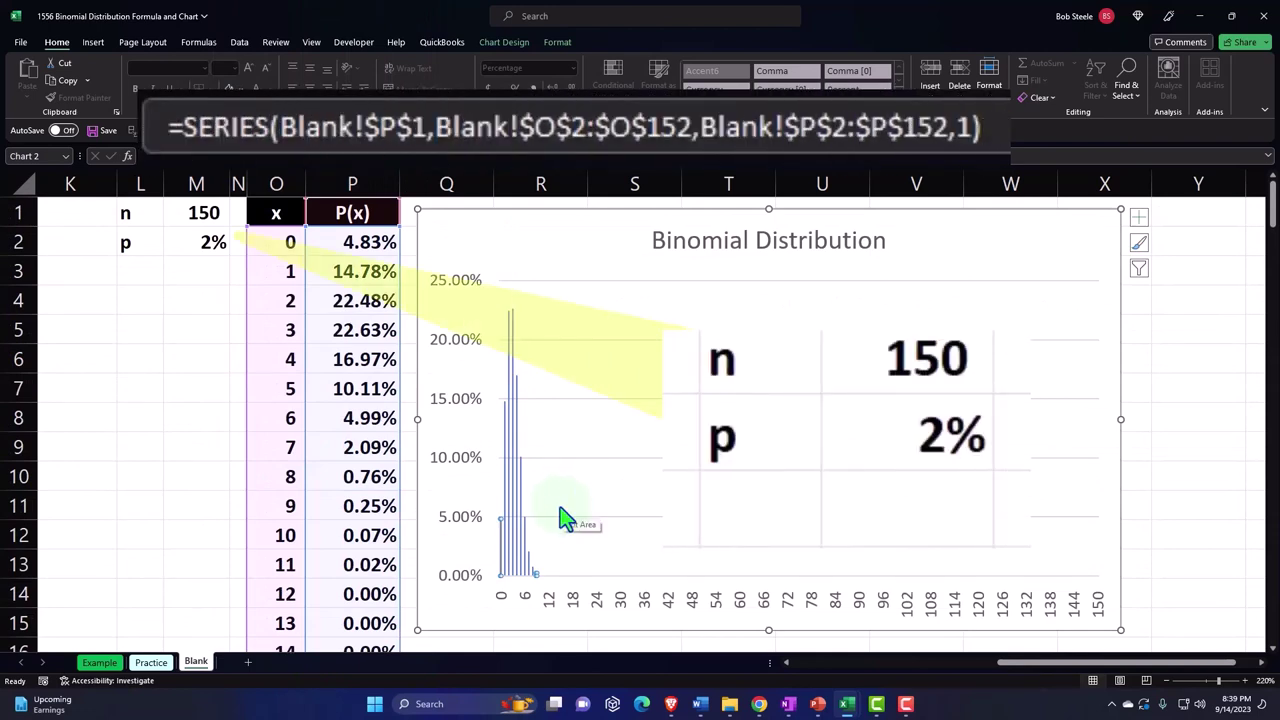
# - Set n back to 5 in M1
pyautogui.click(196, 210)
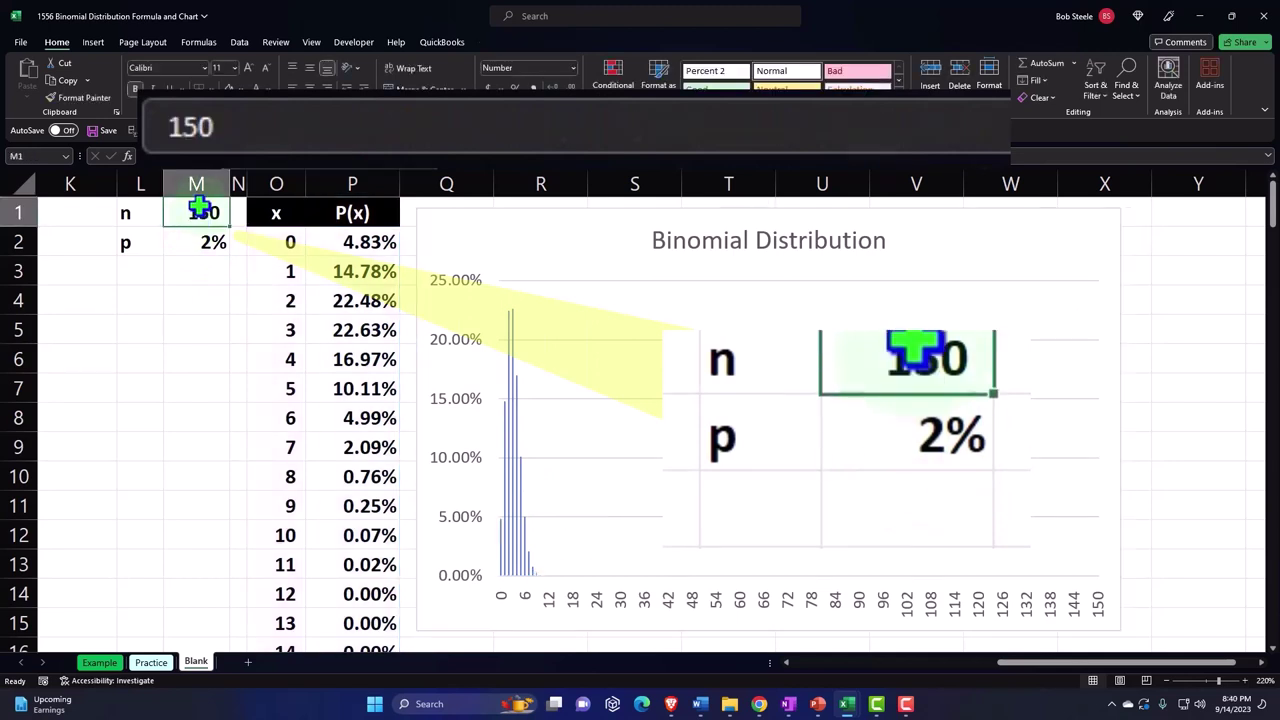
pyautogui.write('5')
pyautogui.press('Return')
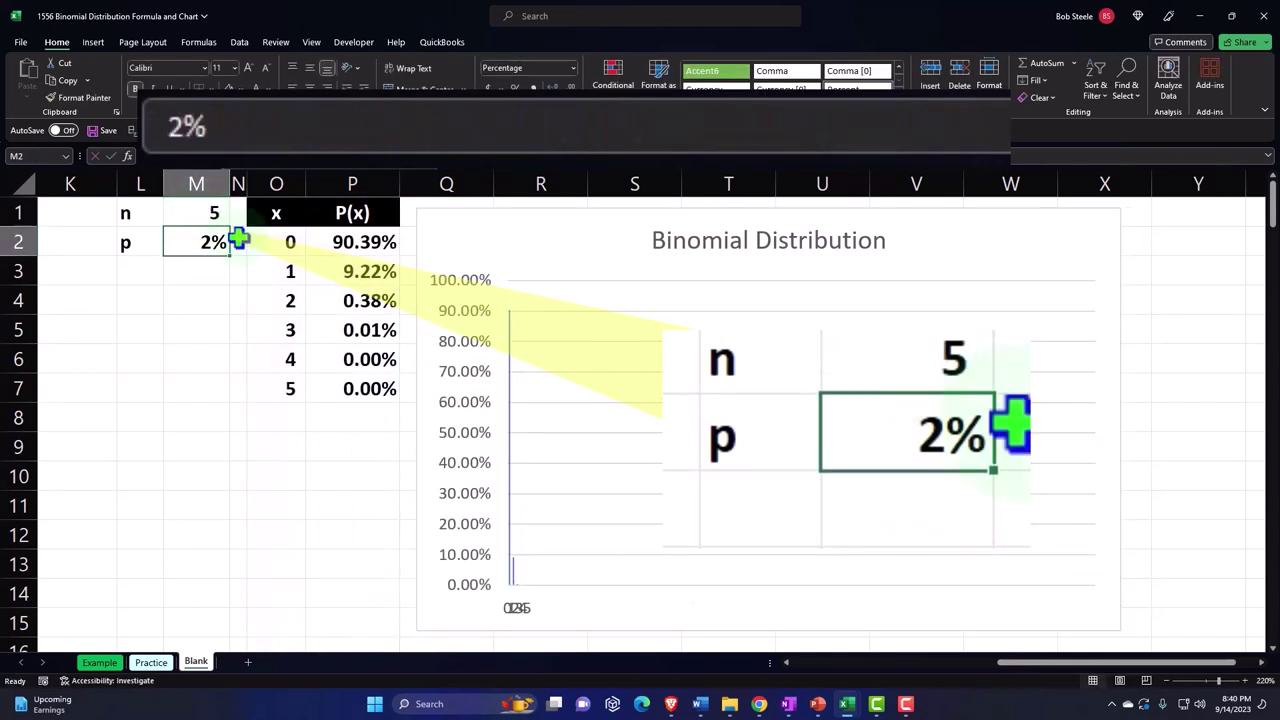
# - Shrink the chart's P(x) and x ranges to rows 2–7 so only x 0–5 are plotted
pyautogui.click(365, 440)
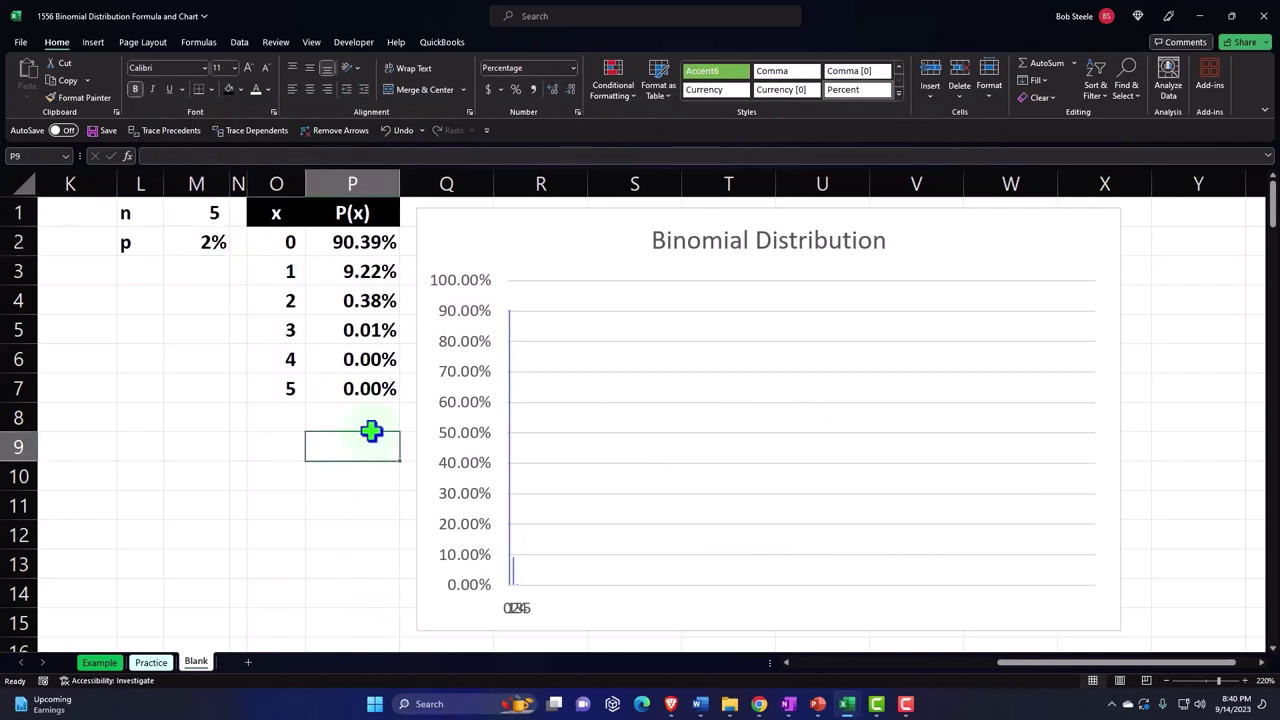
pyautogui.click(507, 410)
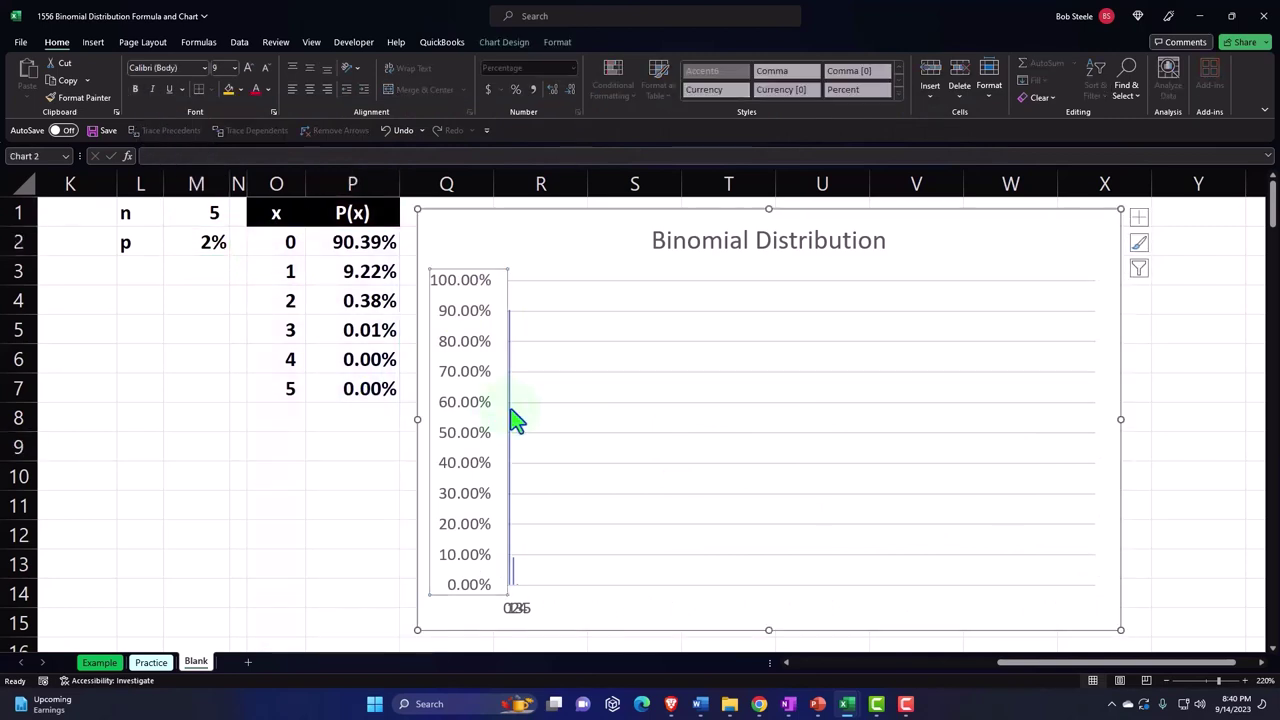
pyautogui.click(512, 420)
pyautogui.scroll(-17, 369, 351)
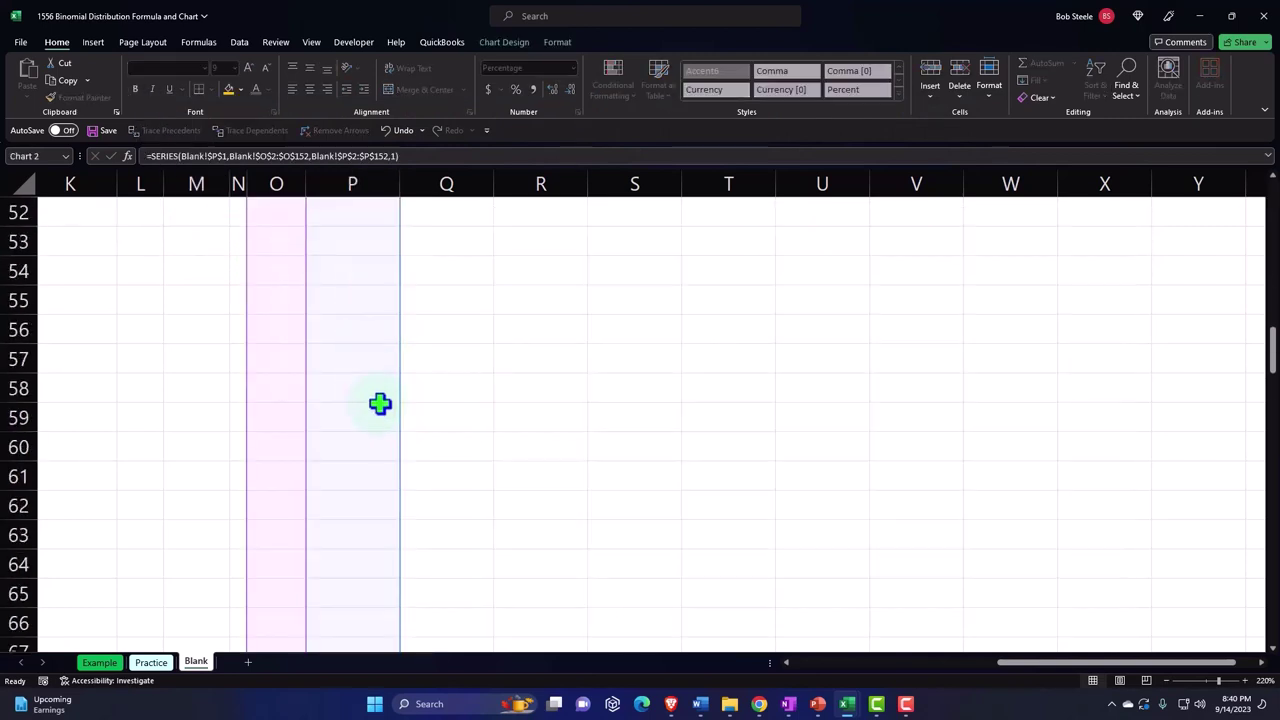
pyautogui.scroll(-20, 380, 403)
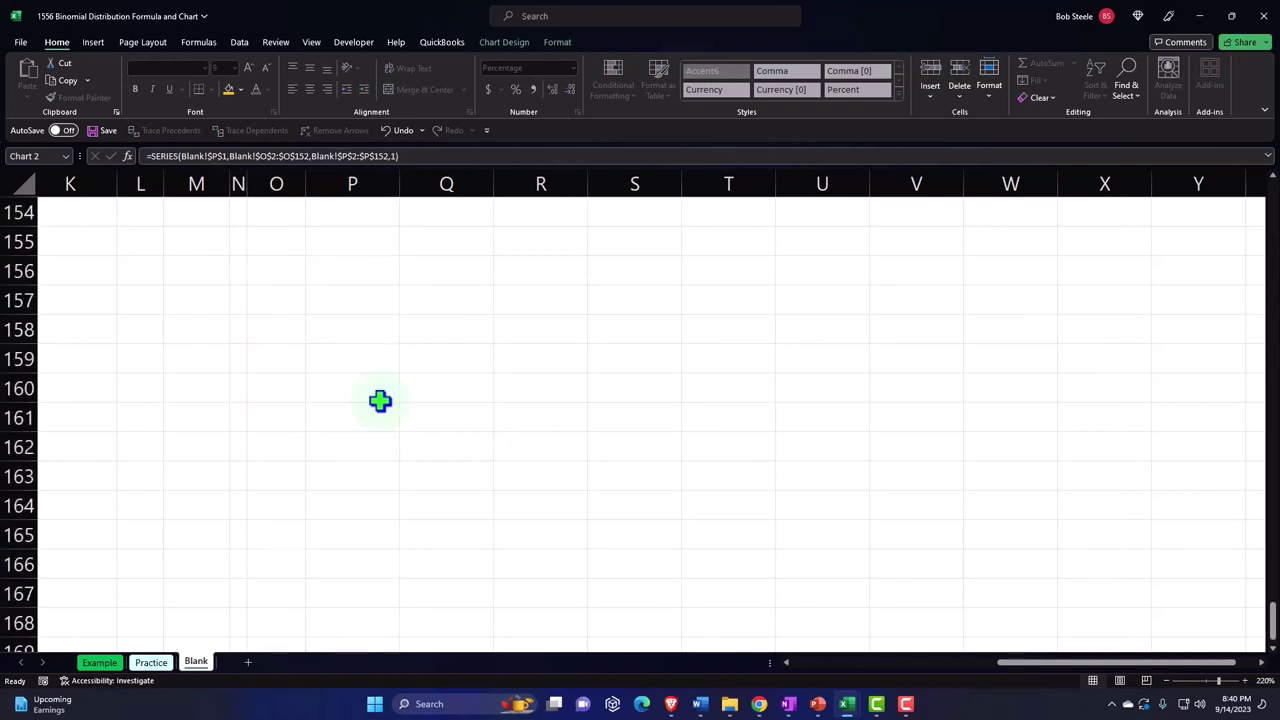
pyautogui.scroll(5, 380, 401)
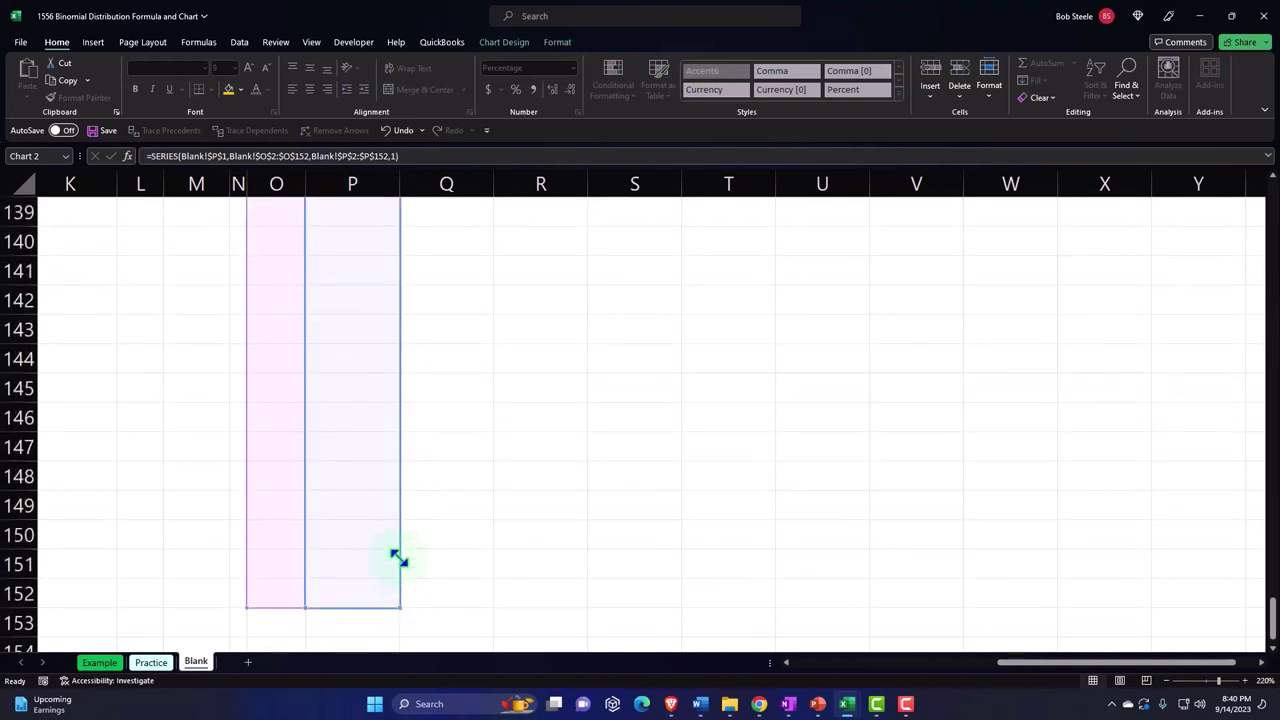
pyautogui.moveTo(398, 558); pyautogui.dragTo(352, 388)
pyautogui.scroll(-20, 359, 426)
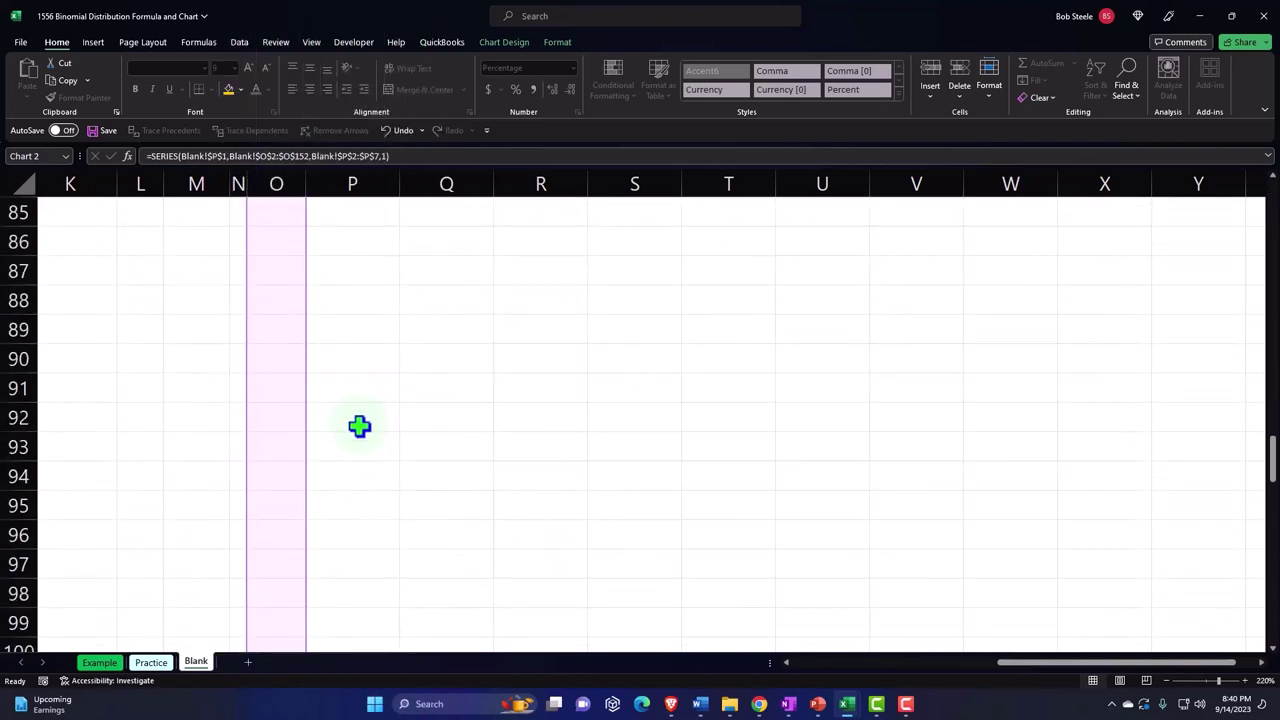
pyautogui.scroll(-20, 359, 426)
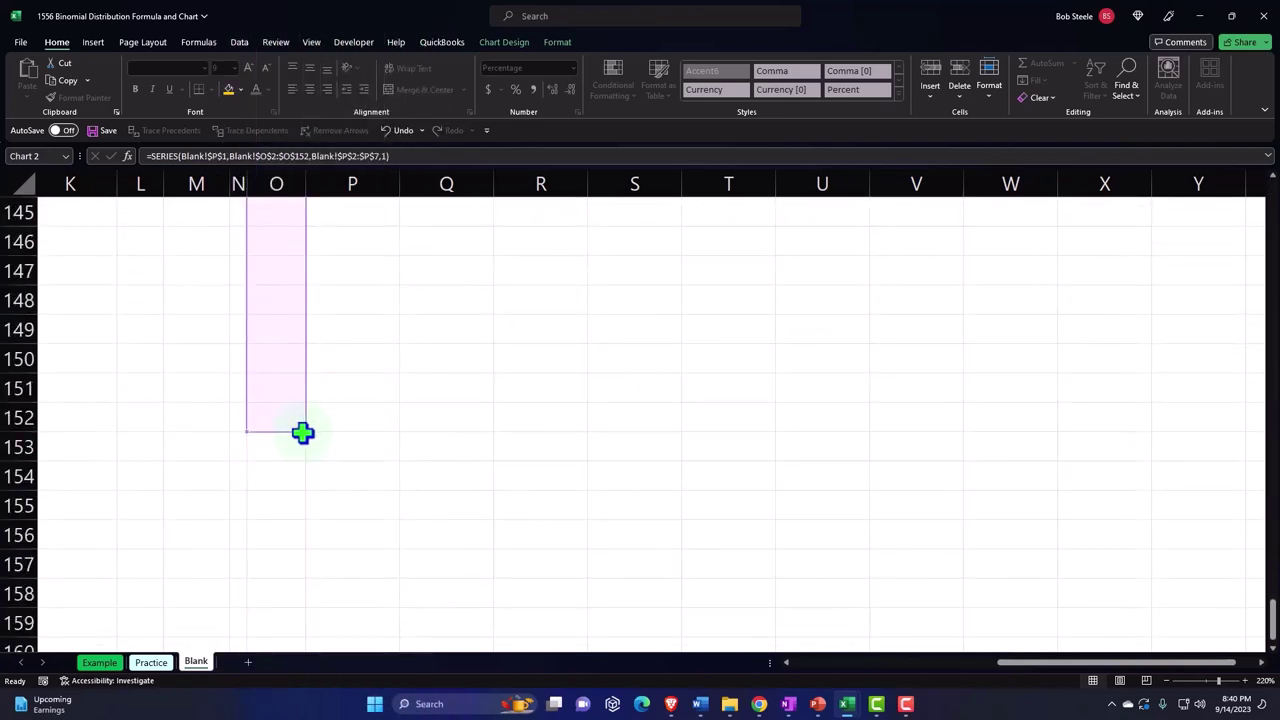
pyautogui.moveTo(306, 410)
pyautogui.mouseDown()
pyautogui.moveTo(320, 75)
pyautogui.moveTo(293, 410)
pyautogui.mouseUp()
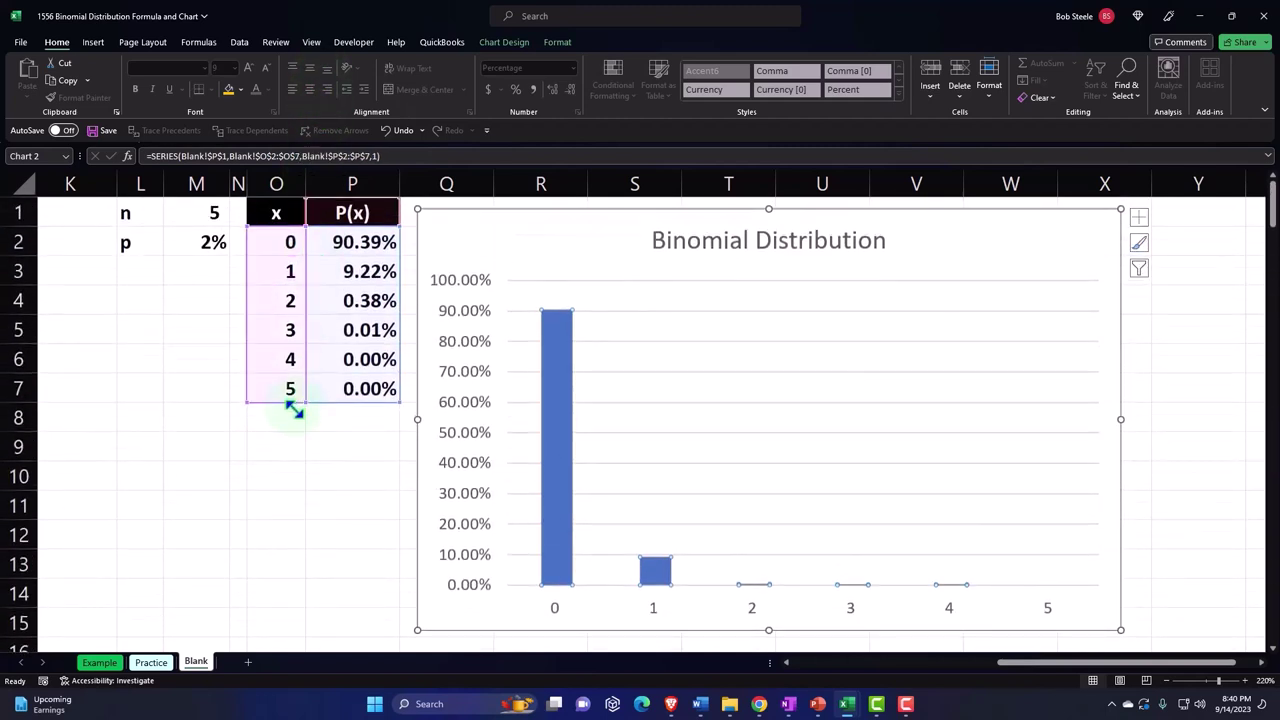
pyautogui.click(201, 360)
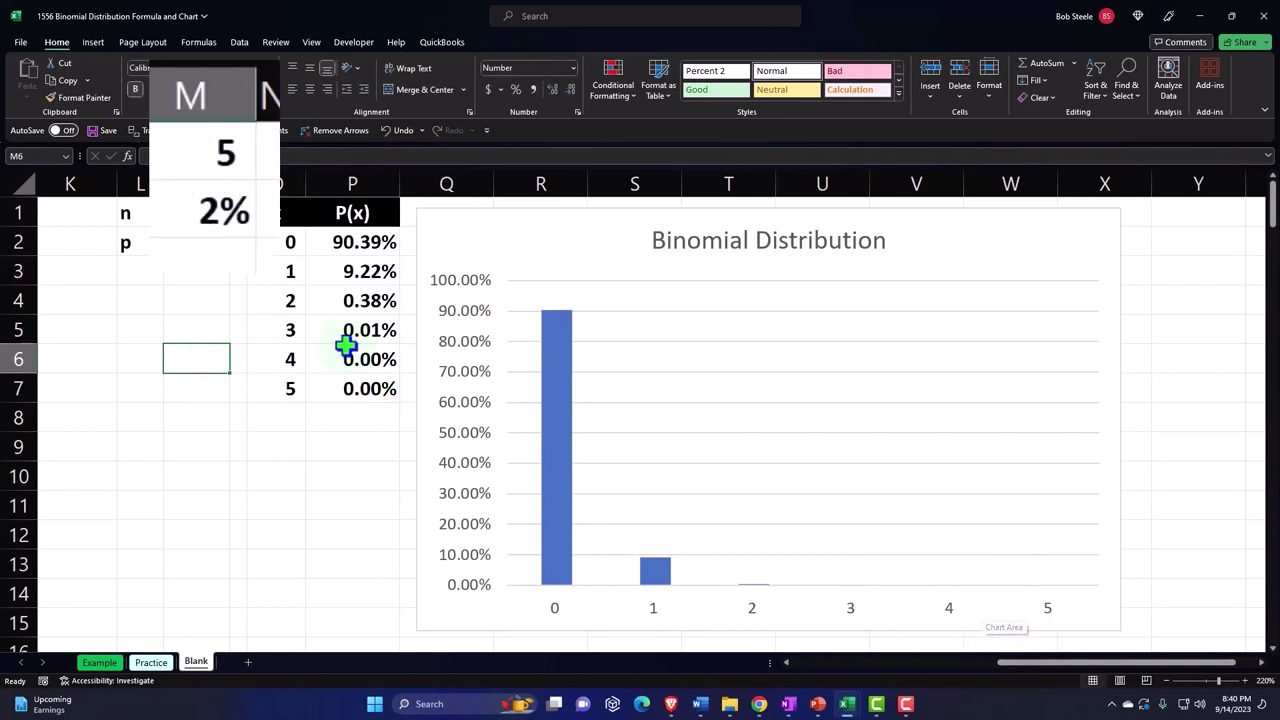
pyautogui.click(207, 213)
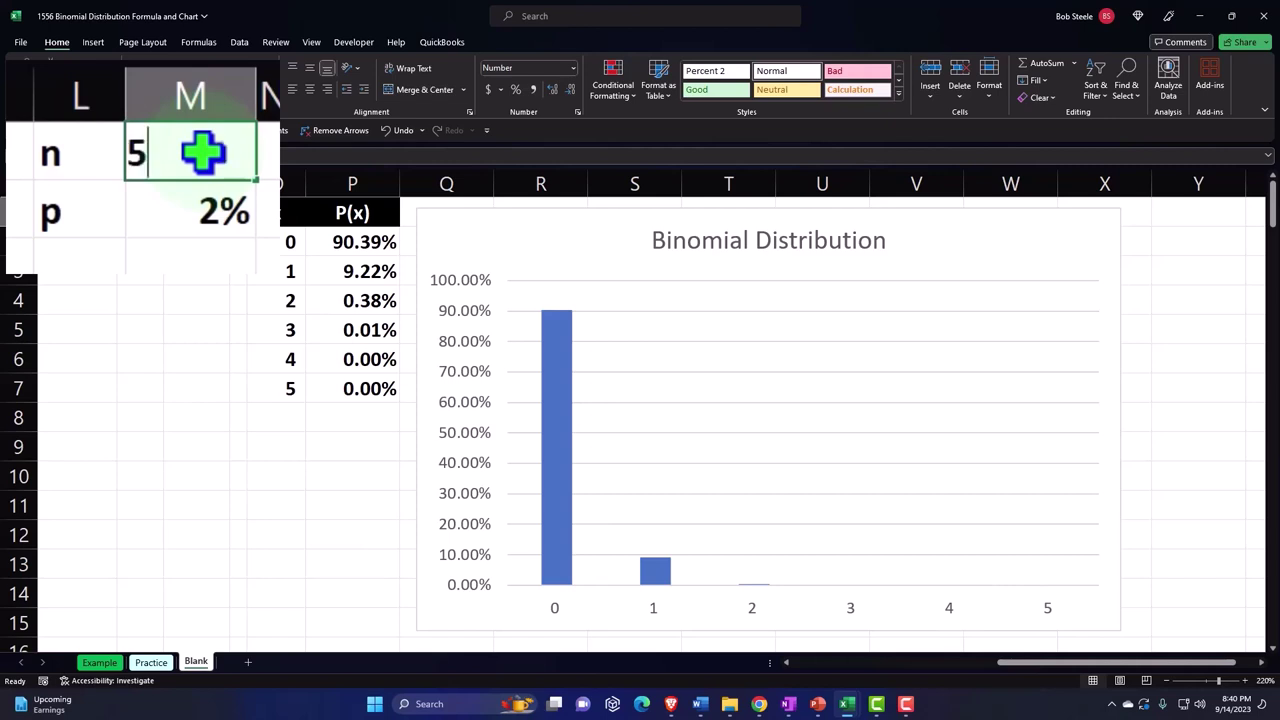
pyautogui.write('10')
pyautogui.press('Return')
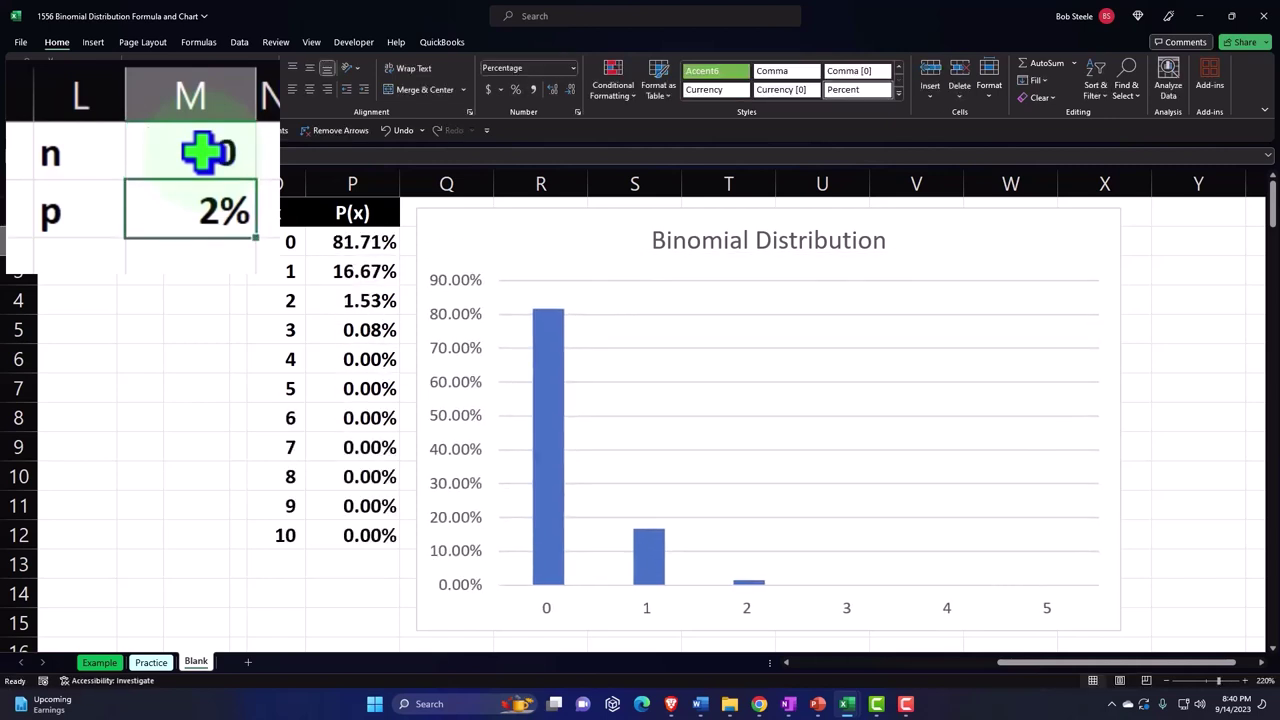
pyautogui.click(205, 152)
pyautogui.write('20')
pyautogui.press('Return')
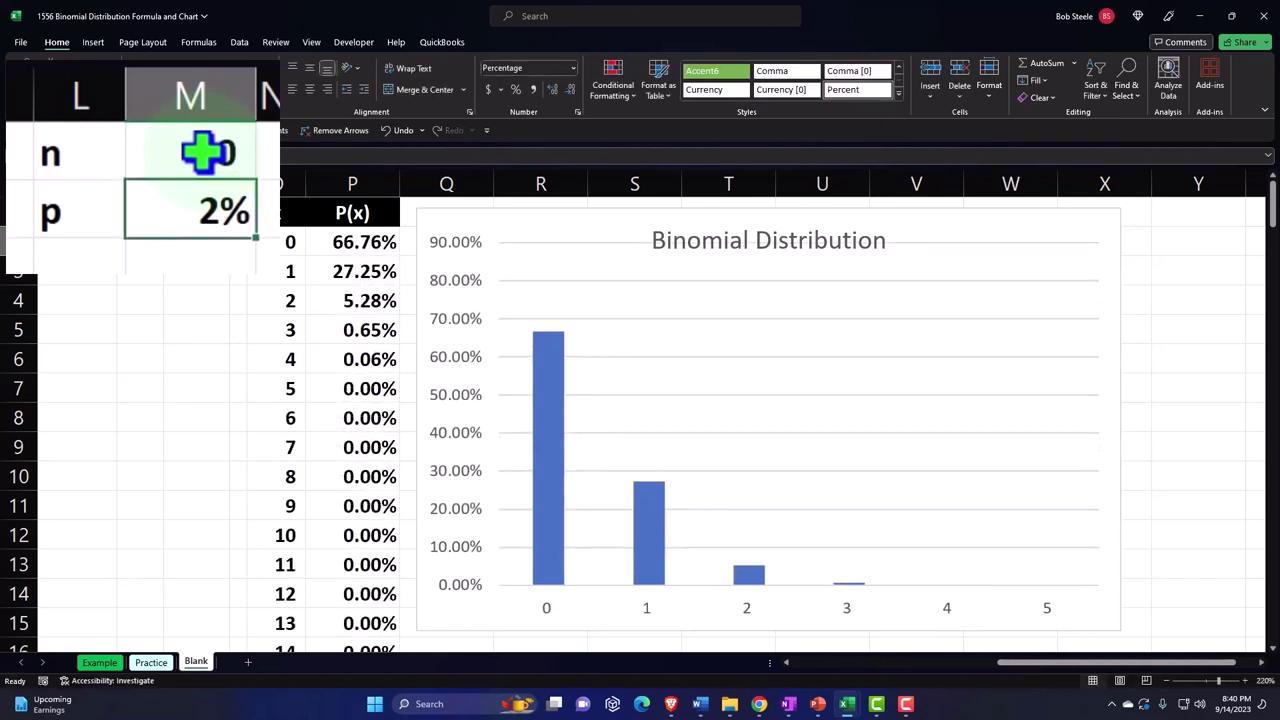
pyautogui.click(205, 152)
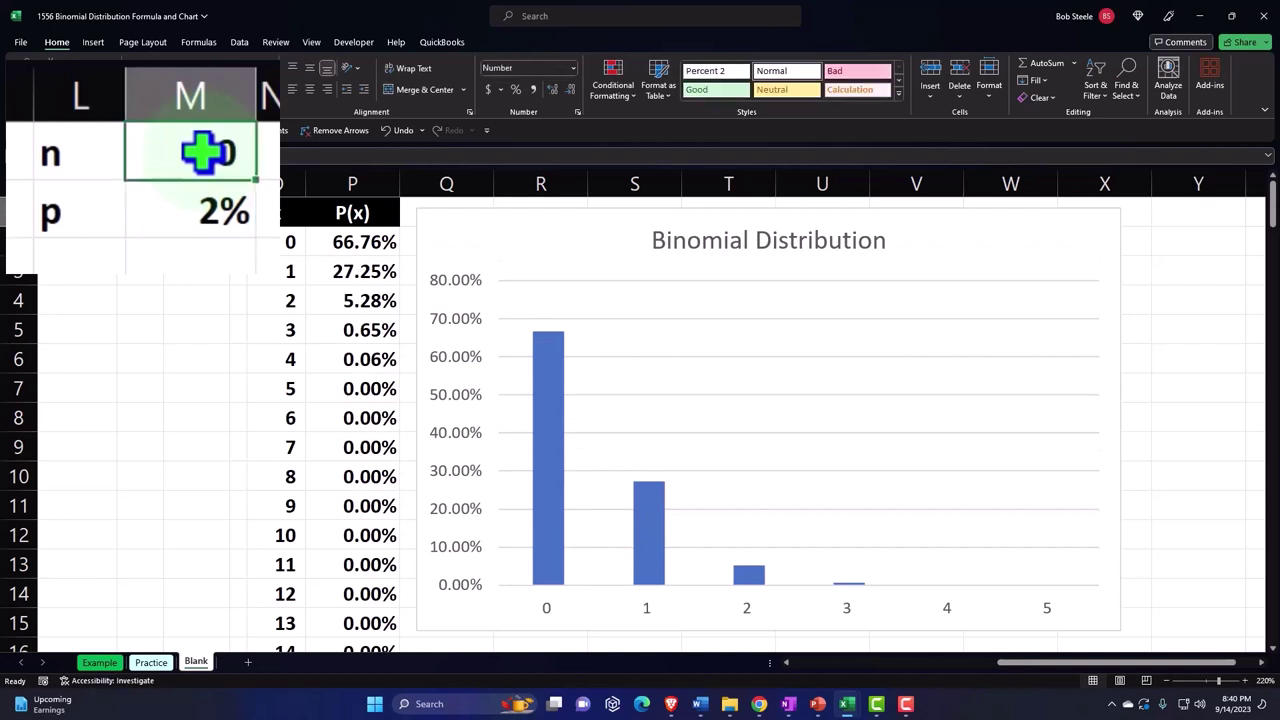
pyautogui.write('50')
pyautogui.press('Return')
pyautogui.click(205, 152)
pyautogui.write('1')
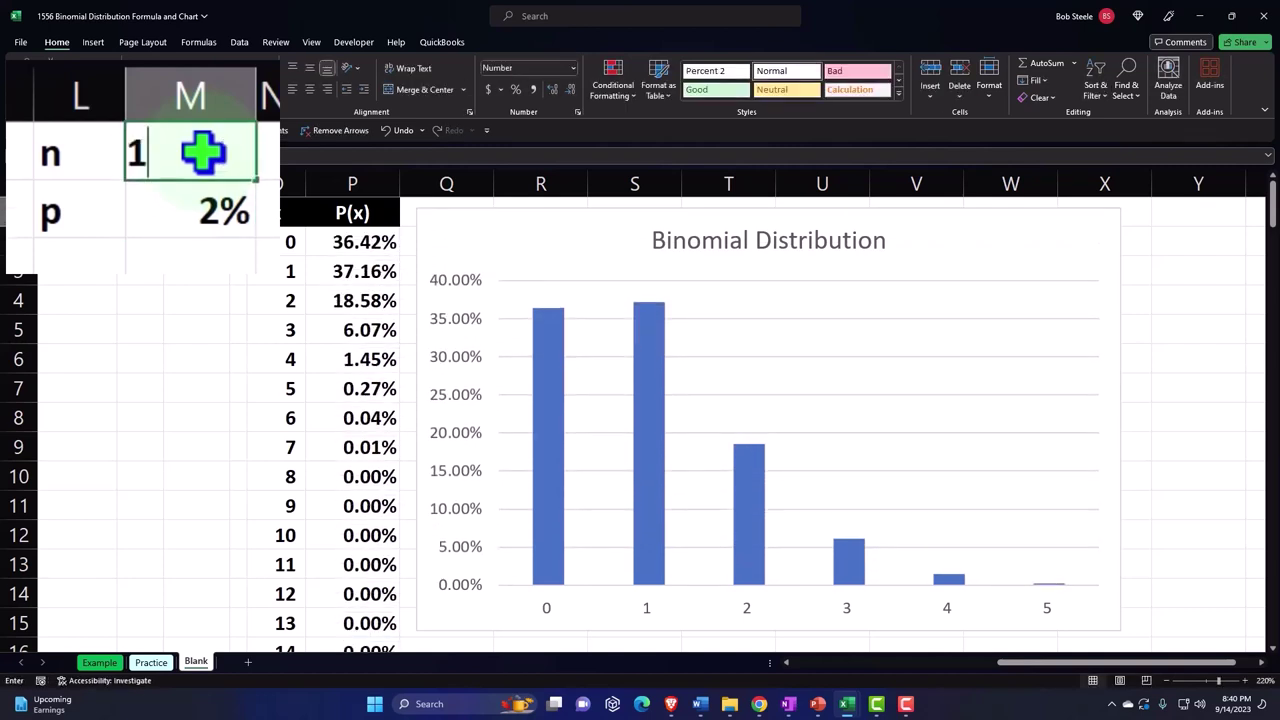
pyautogui.write('50')
pyautogui.press('Return')
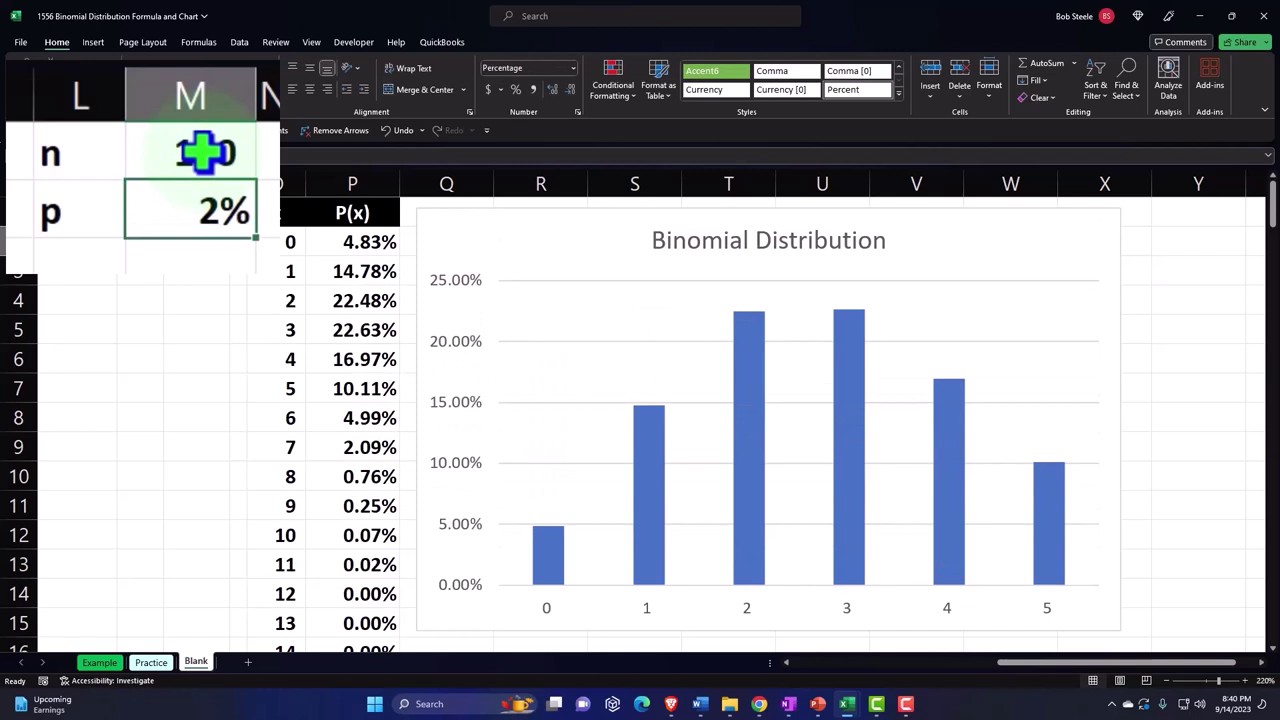
pyautogui.click(205, 152)
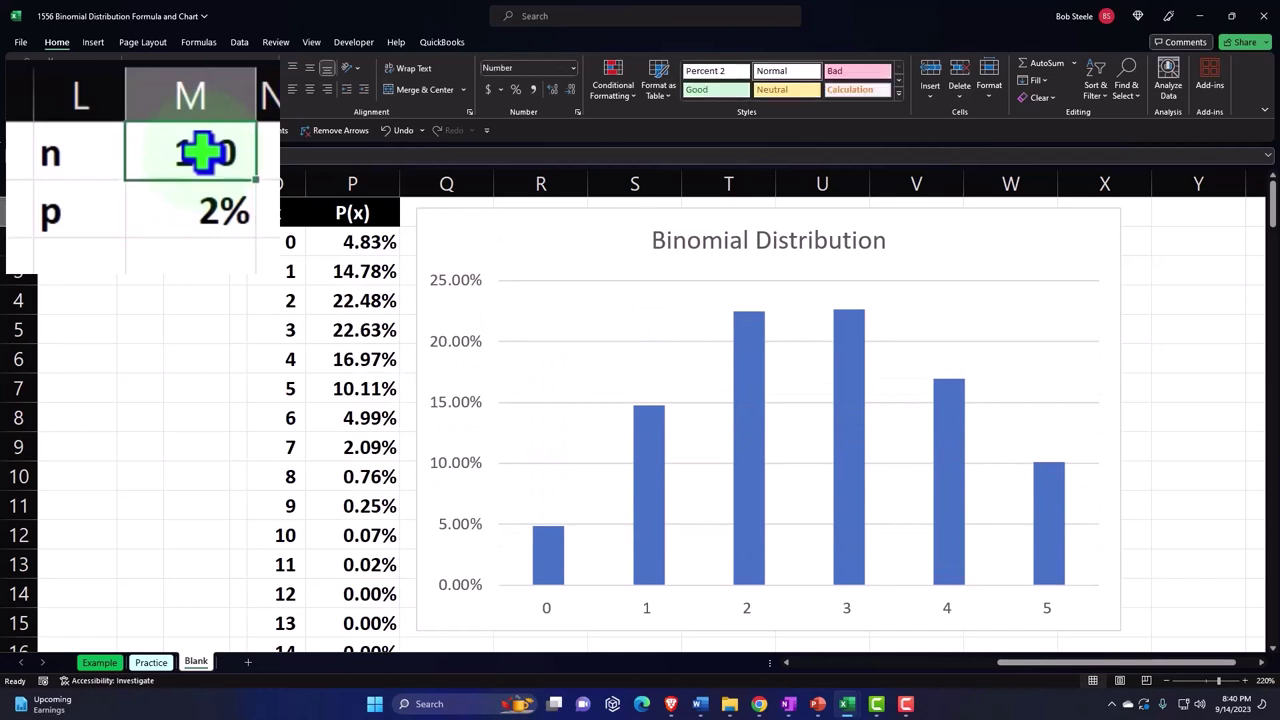
pyautogui.write('5')
pyautogui.press('Return')
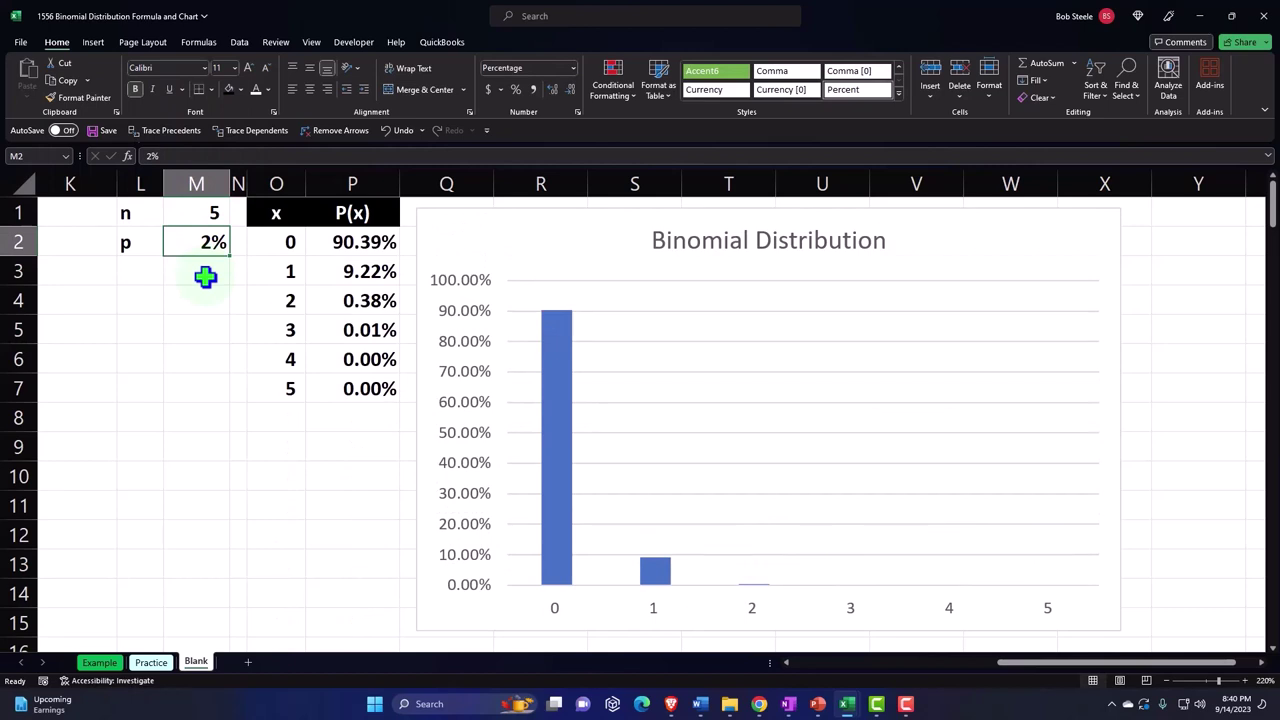
# - Try p at 10%, 20% and 30% in M2, finishing at 50% for symmetric P(x)
pyautogui.write('10')
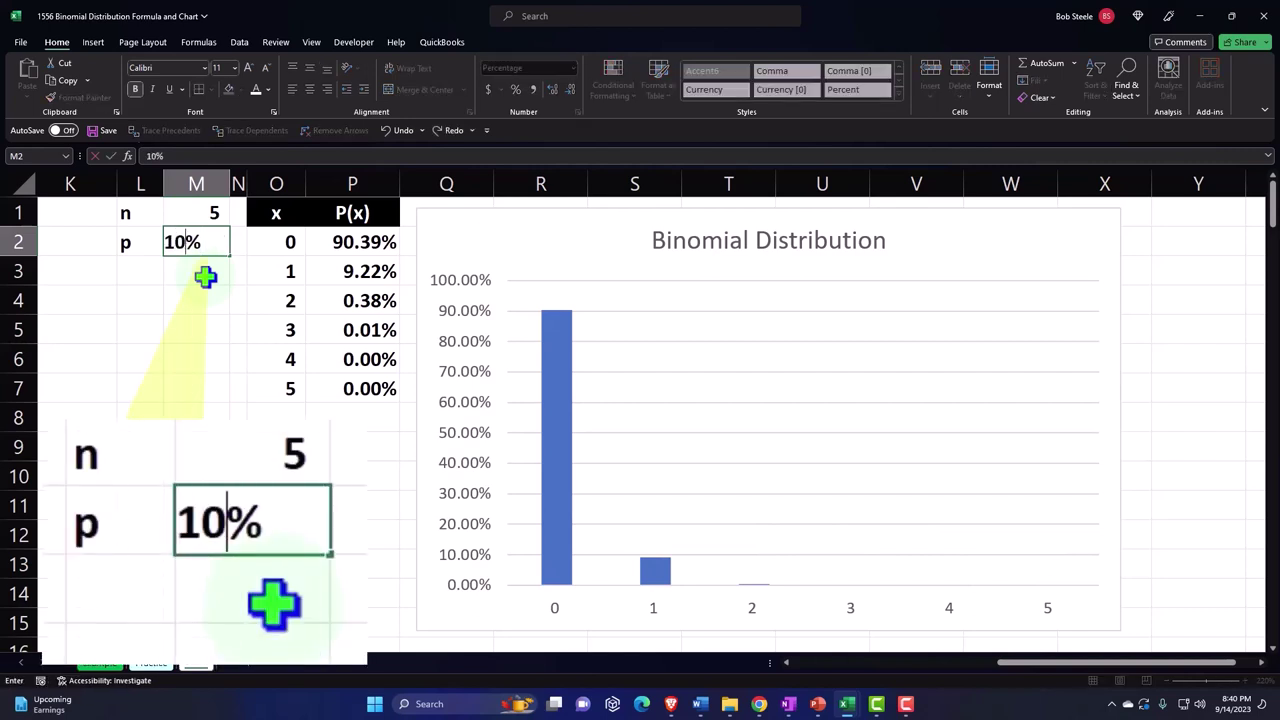
pyautogui.press('Return')
pyautogui.press('Up')
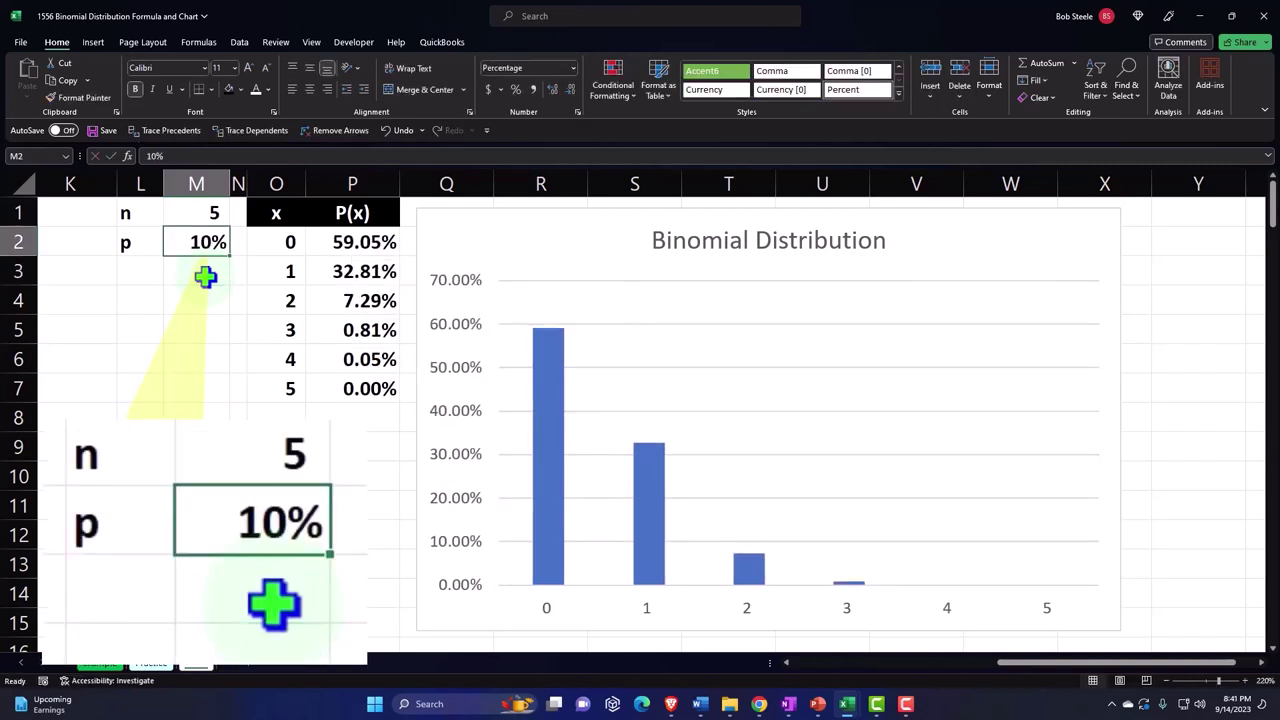
pyautogui.write('20')
pyautogui.press('Return')
pyautogui.press('Up')
pyautogui.write('30')
pyautogui.press('Return')
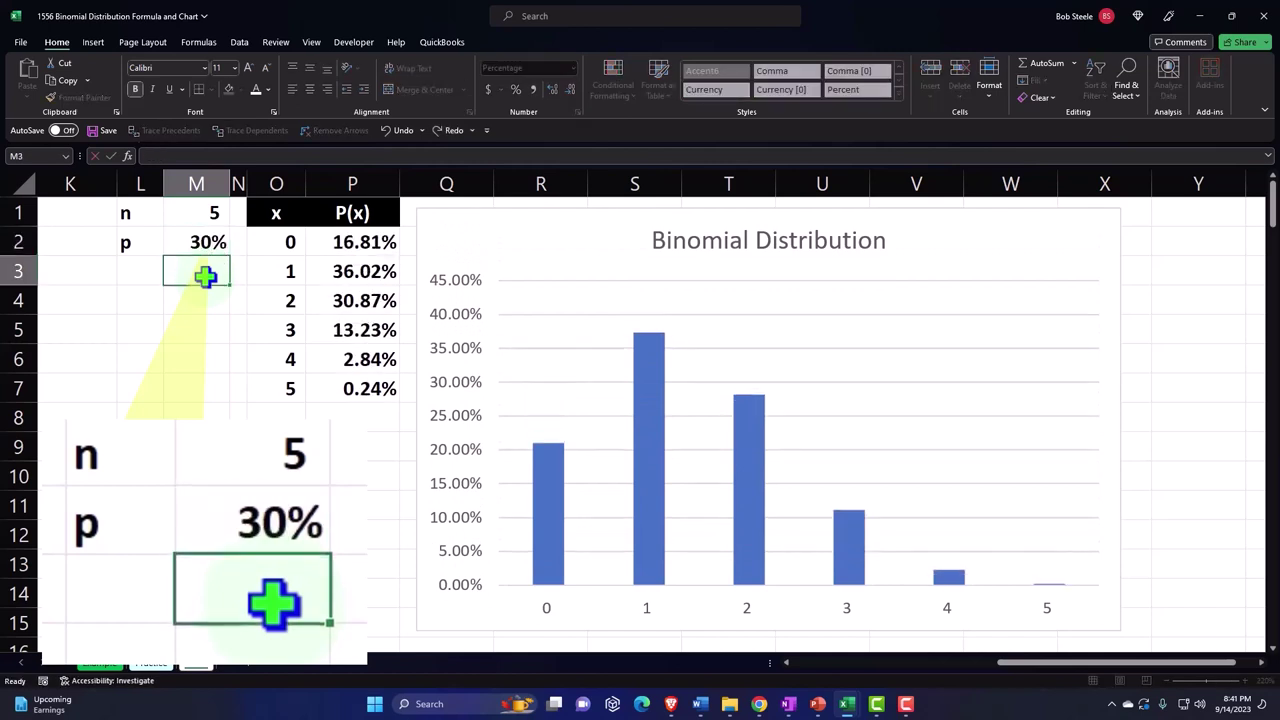
pyautogui.press('Up')
pyautogui.write('50')
pyautogui.press('Return')
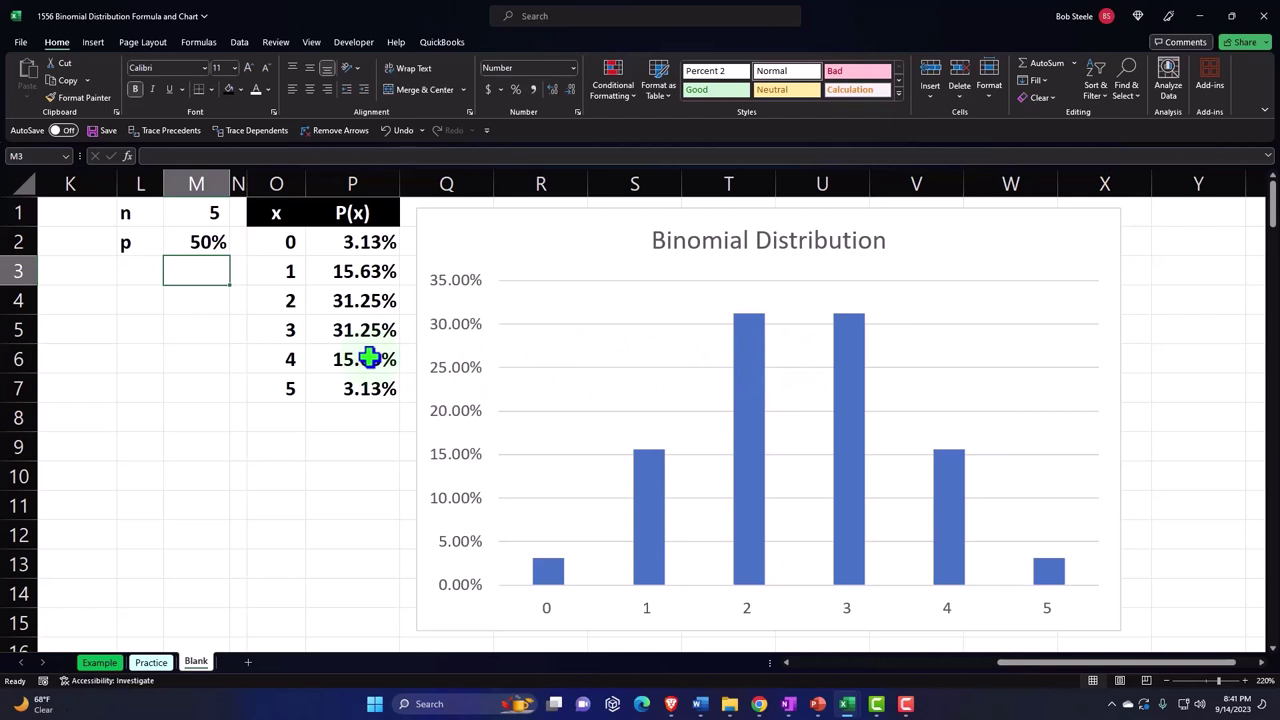
pyautogui.click(205, 213)
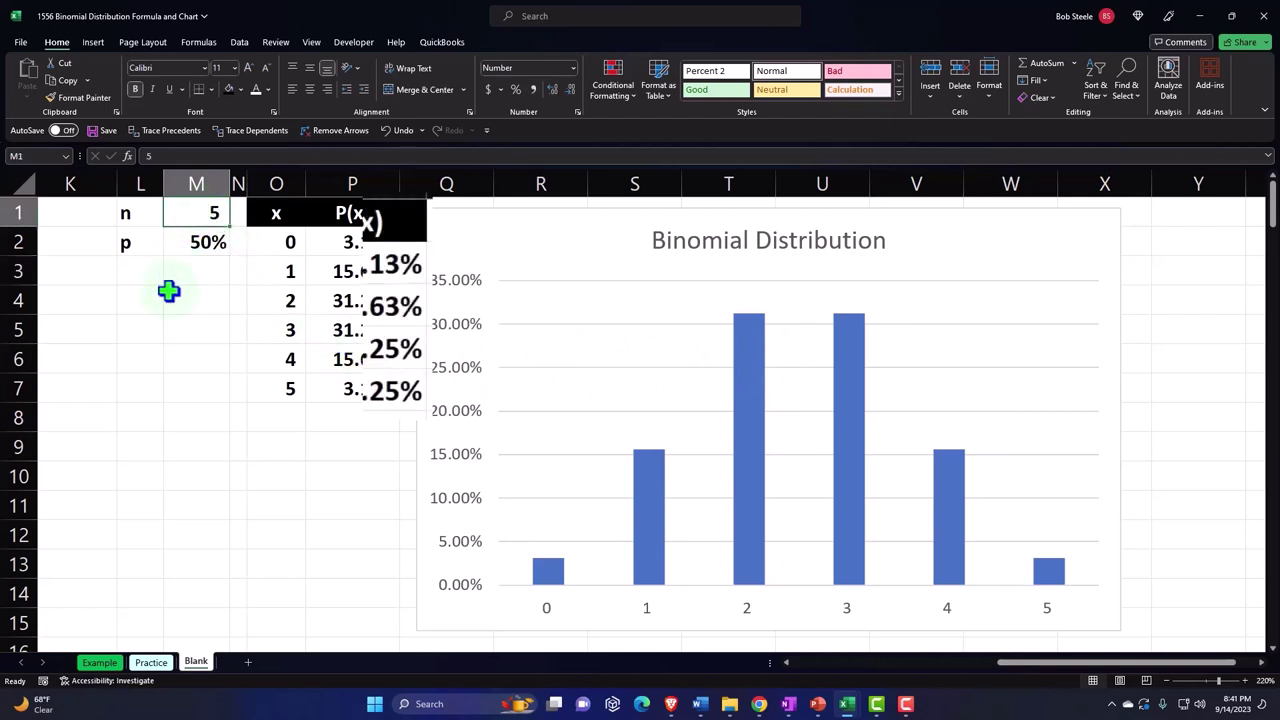
# - Set n to 0 and check L2, M2 and the single x=0 row in O2
pyautogui.write('0')
pyautogui.press('Return')
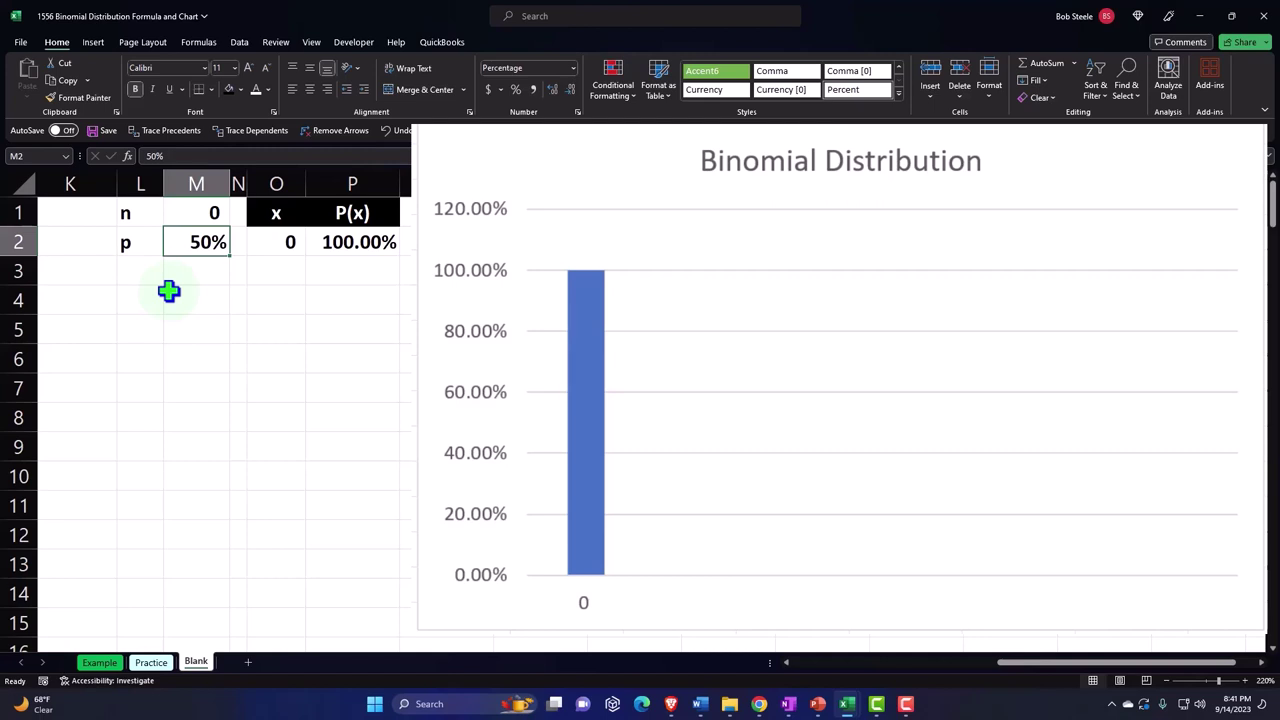
pyautogui.press('Left')
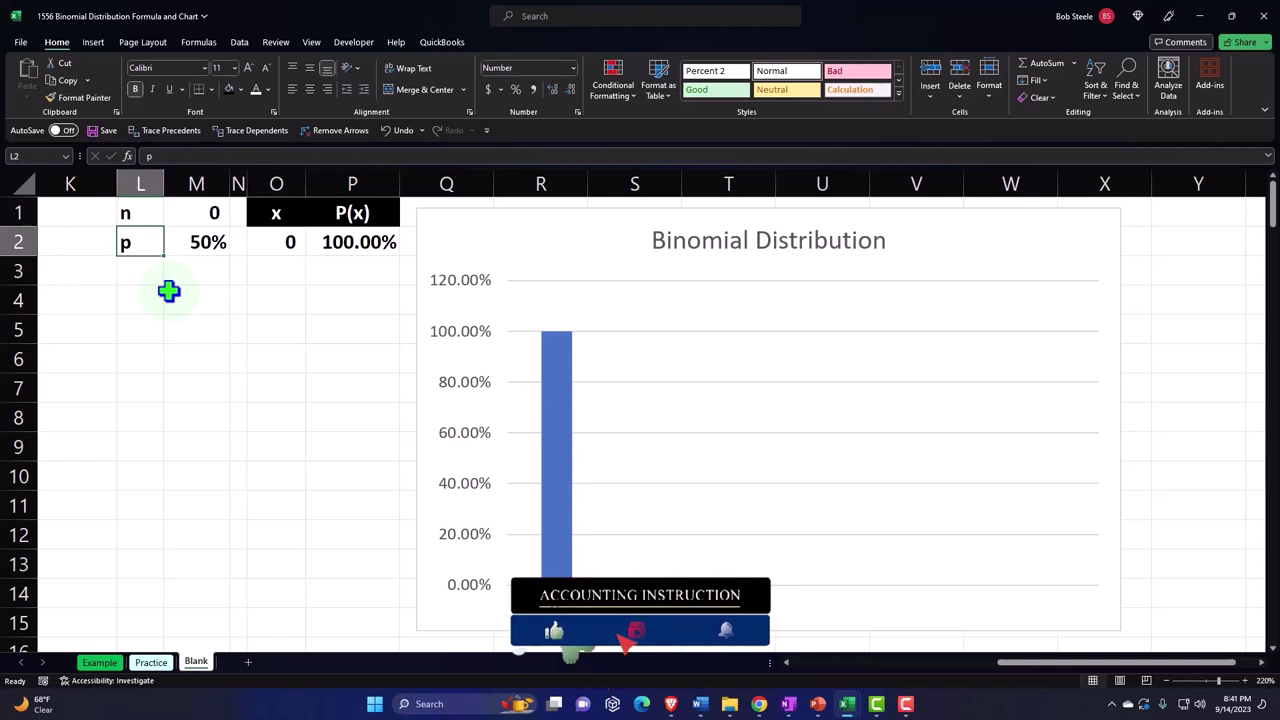
pyautogui.press('Right')
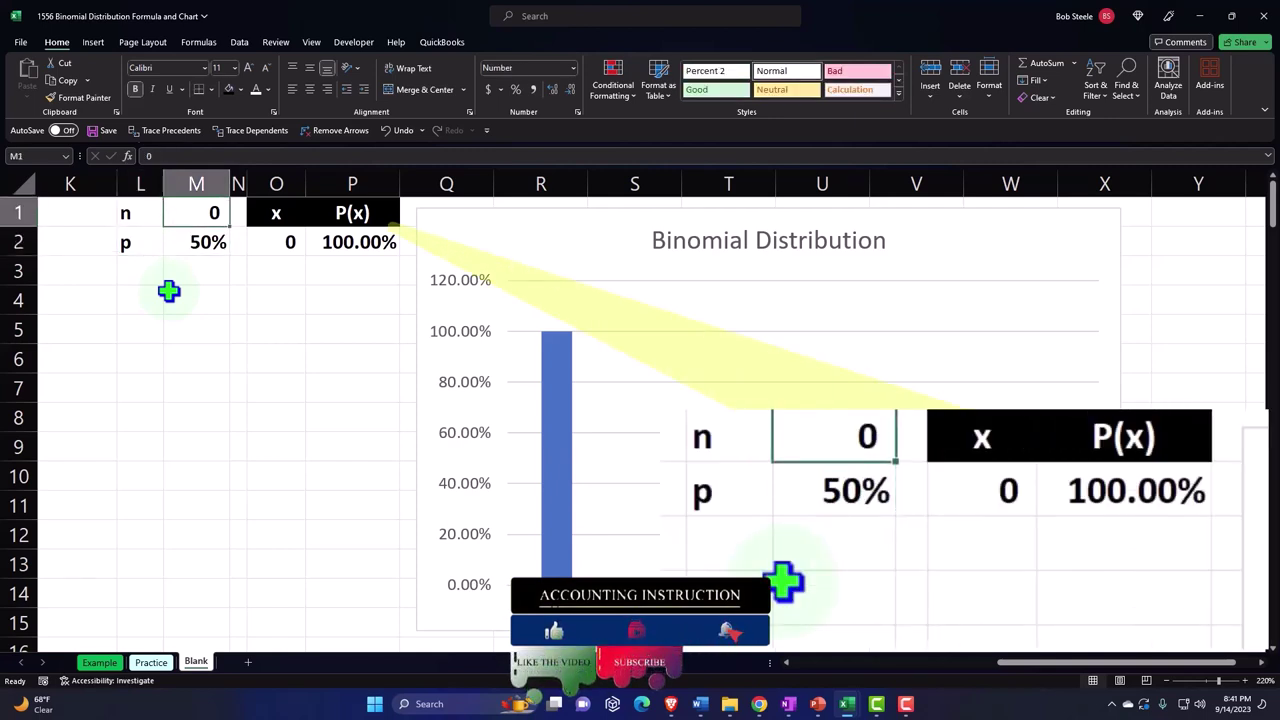
pyautogui.press('Right')
pyautogui.press('Right')
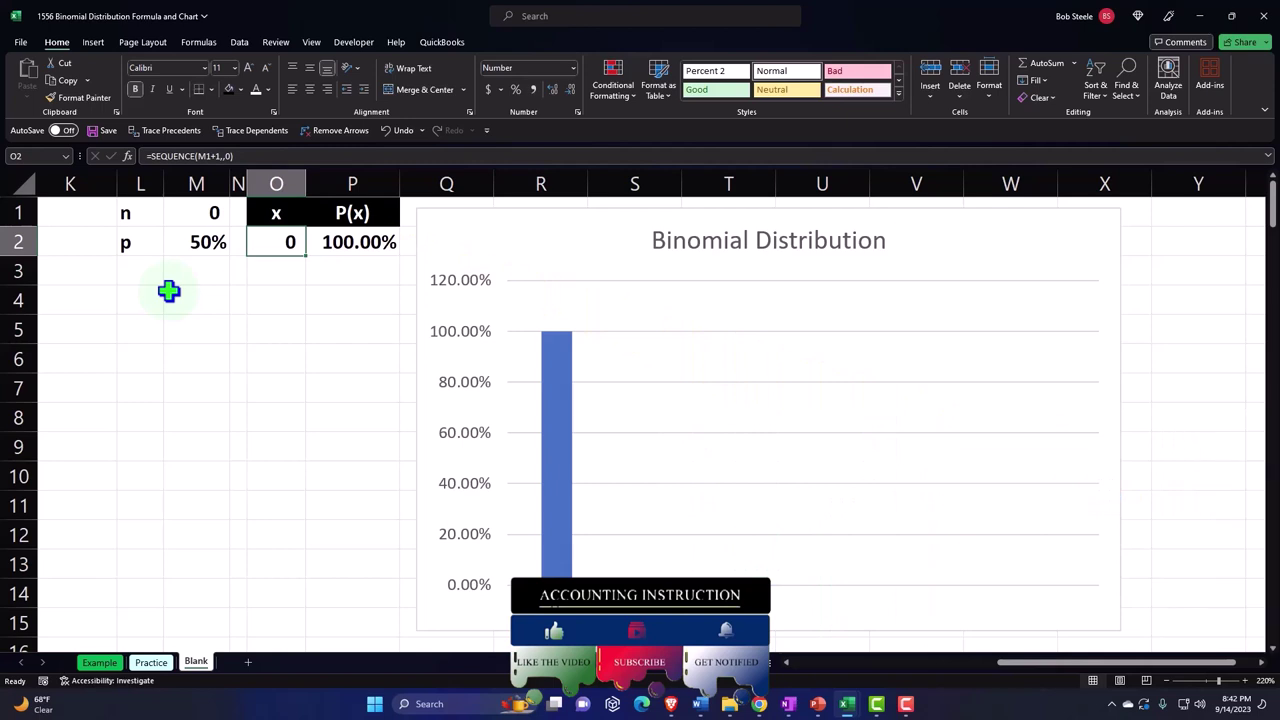
# - Set n to 1, then 2, checking the spilled x values in column O each time
pyautogui.press('Left')
pyautogui.press('Up')
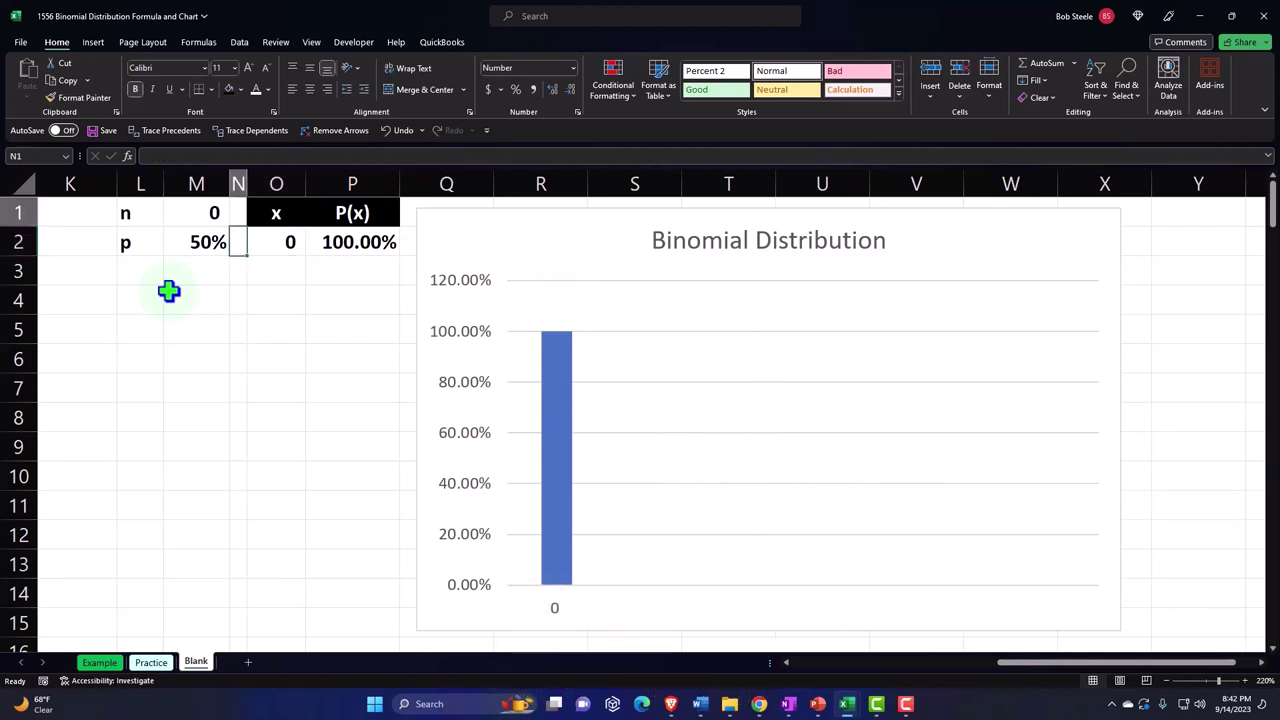
pyautogui.press('Left')
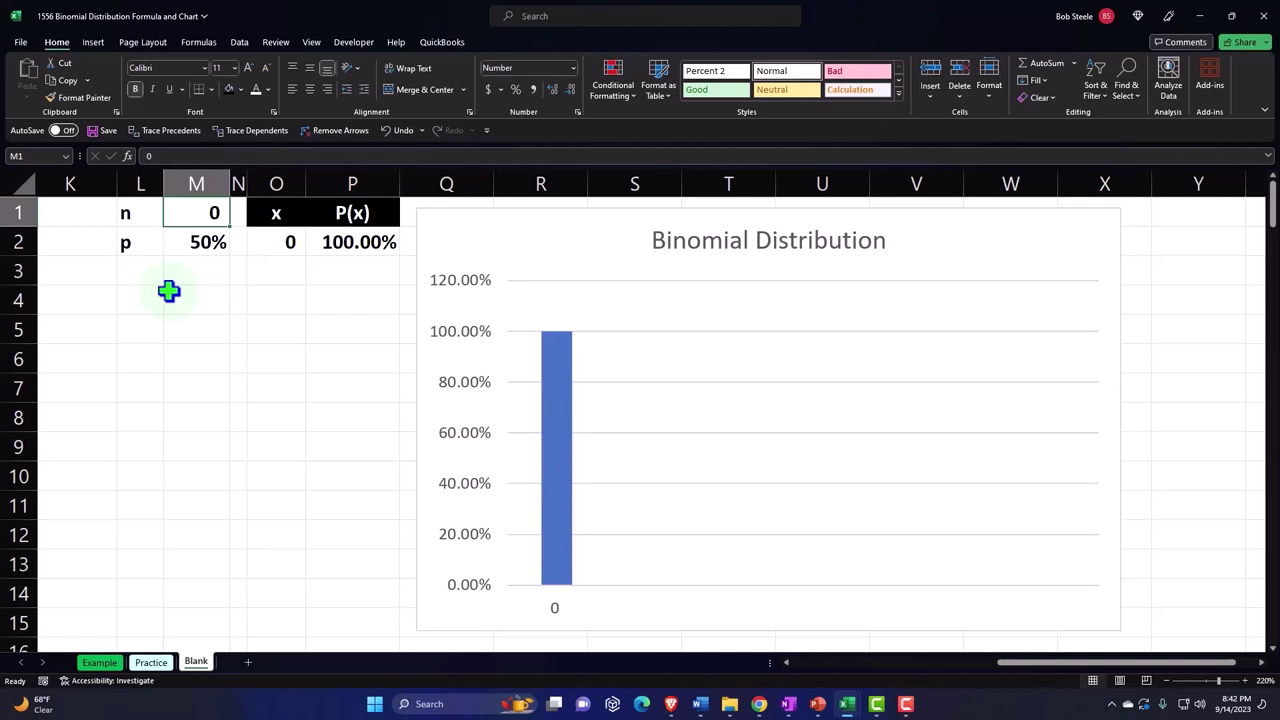
pyautogui.write('1')
pyautogui.press('Return')
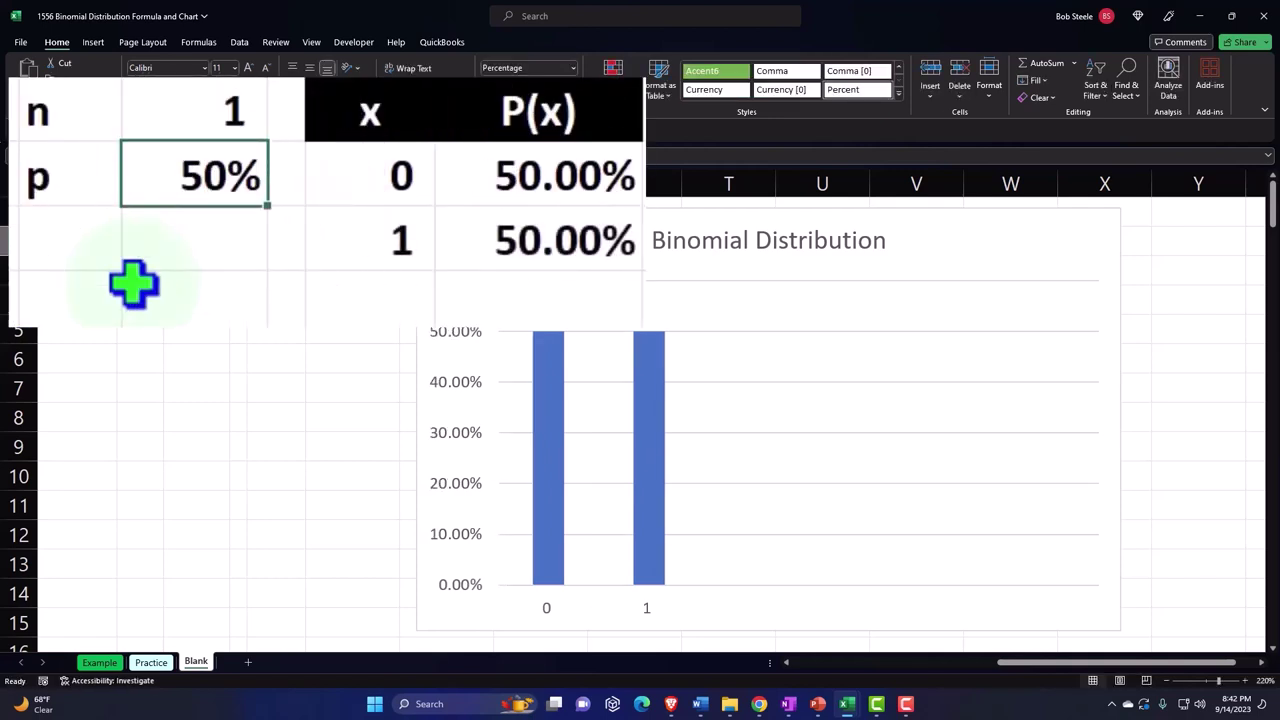
pyautogui.press('Right')
pyautogui.hotkey('shift', 'Down')
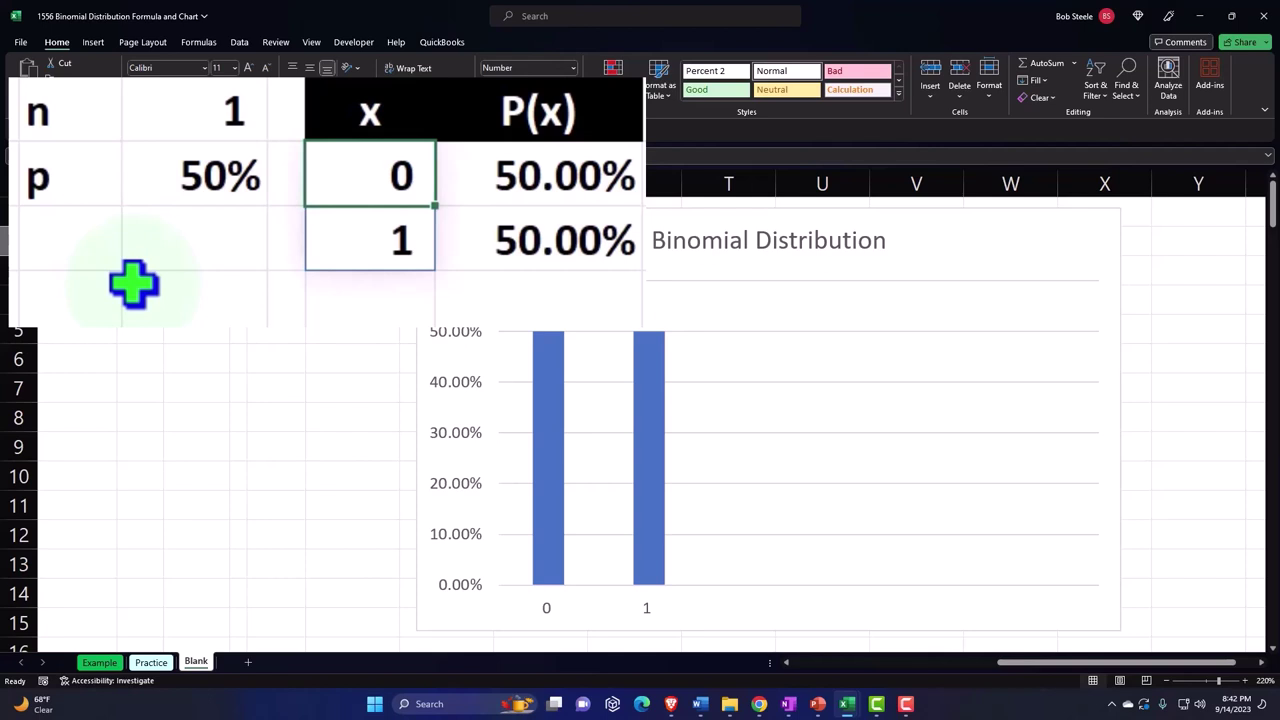
pyautogui.press('Down')
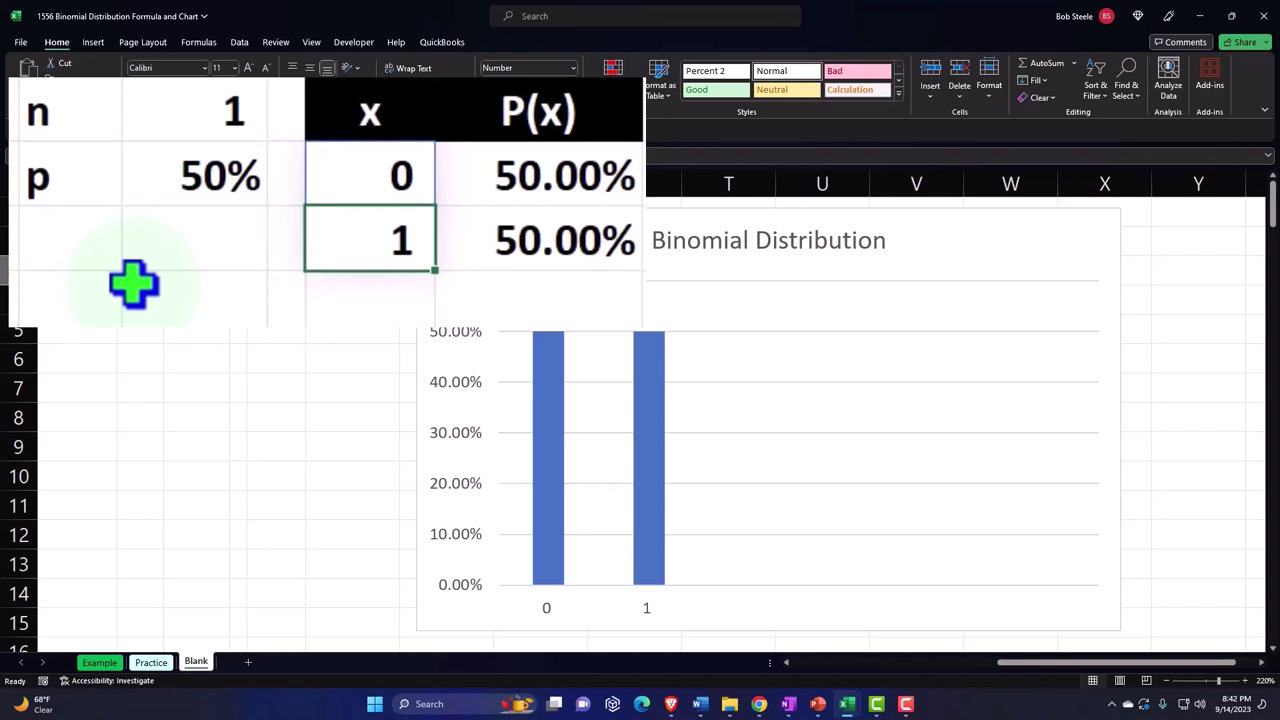
pyautogui.press('Left')
pyautogui.press('Up')
pyautogui.press('Up')
pyautogui.press('Left')
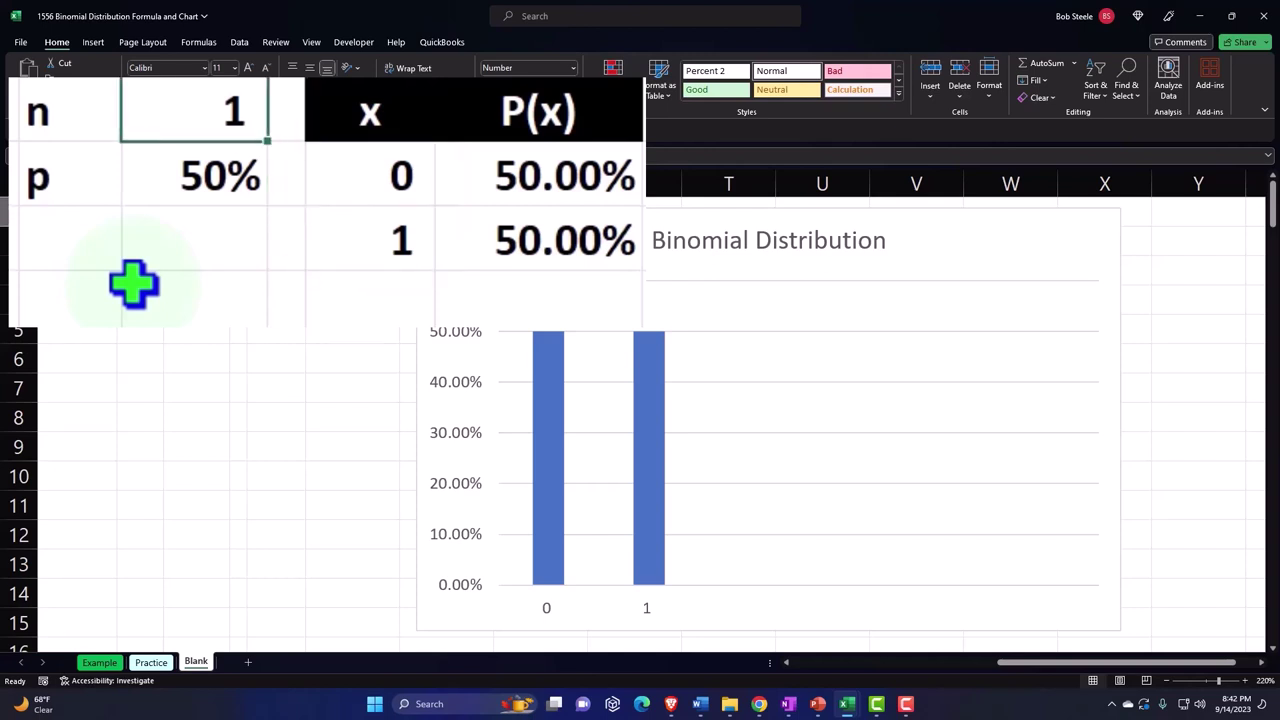
pyautogui.write('2')
pyautogui.press('Return')
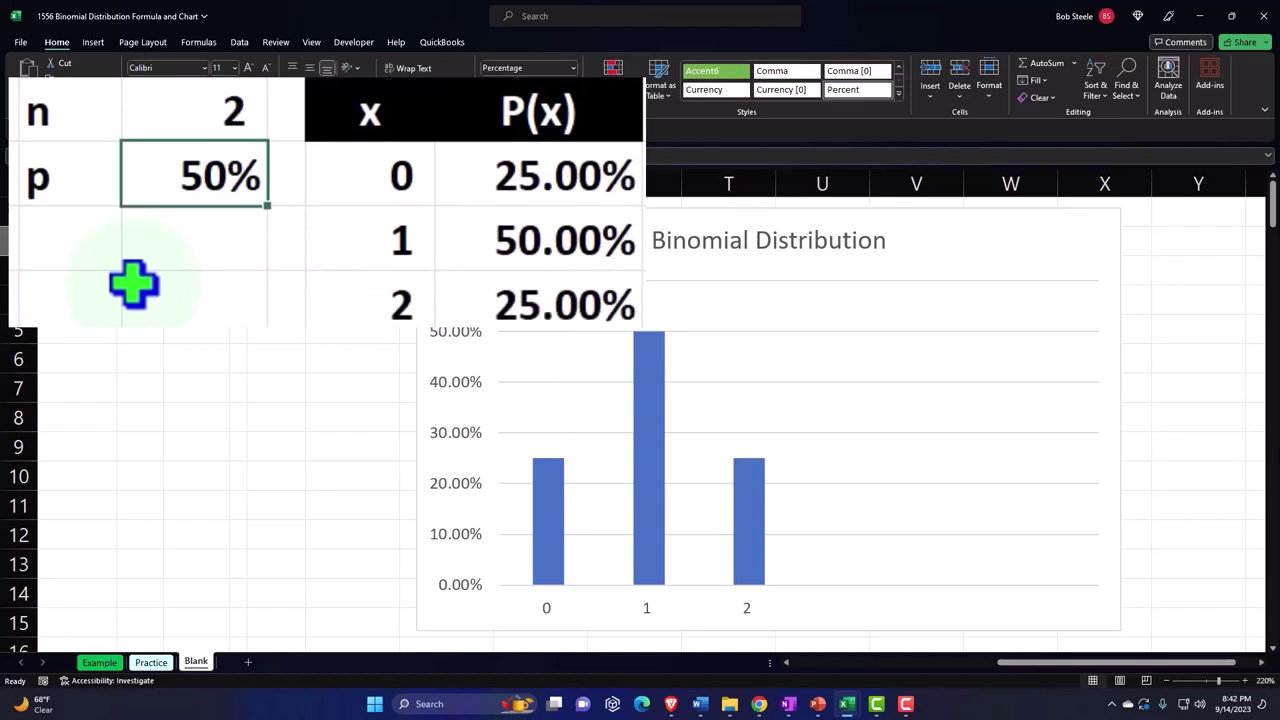
pyautogui.press('Right')
pyautogui.press('Right')
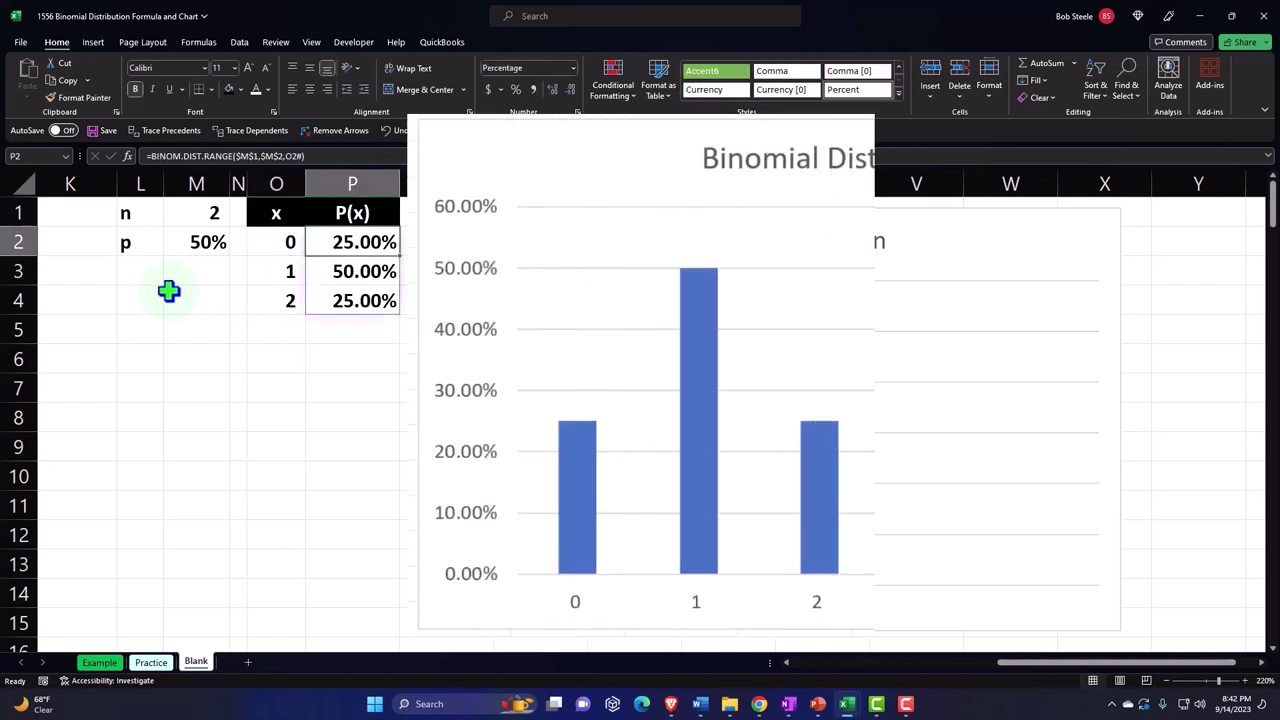
pyautogui.press('Down')
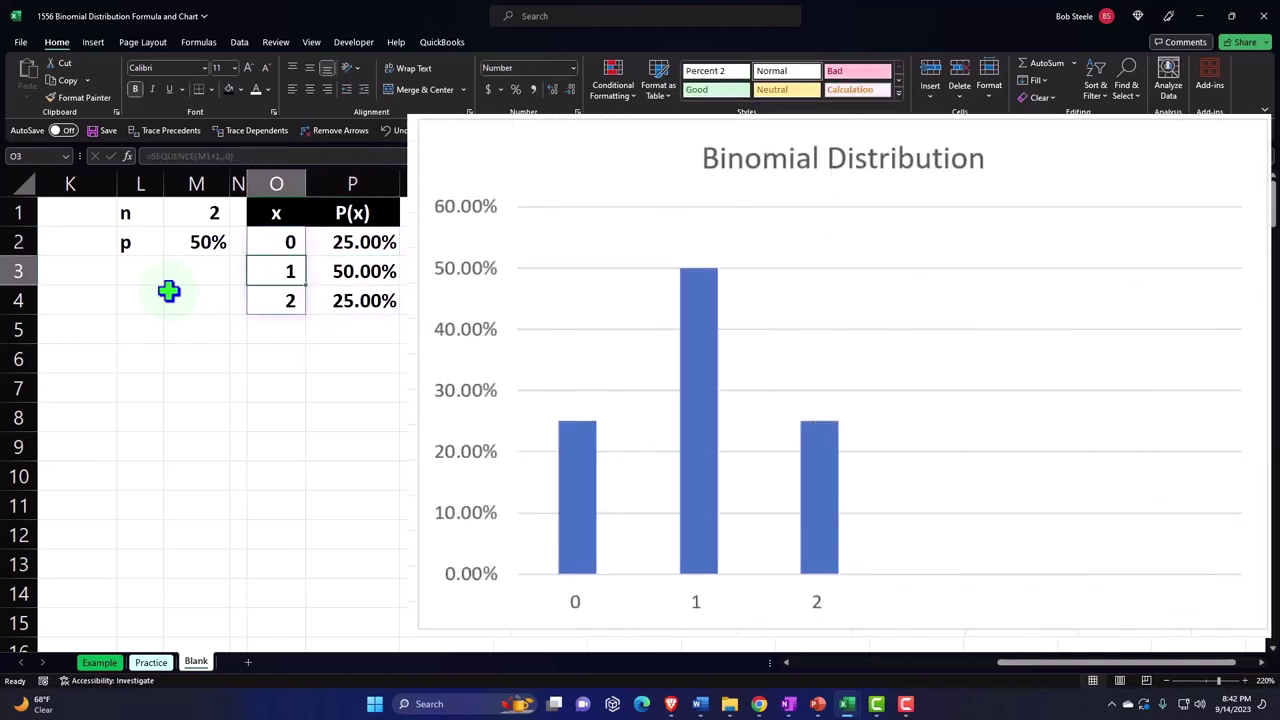
pyautogui.press('Down')
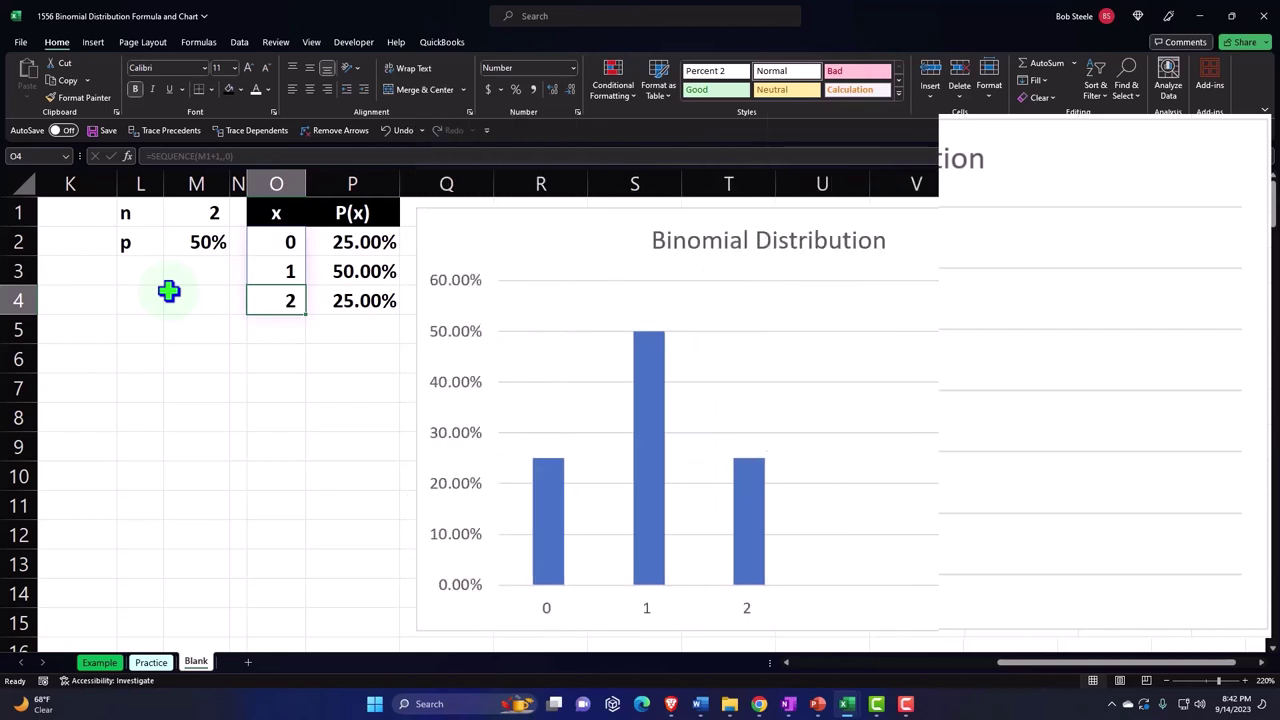
# - Set n to 3, review x values 0–3, then set n to 4
pyautogui.press('Left')
pyautogui.press('Left')
pyautogui.press('Up')
pyautogui.press('Up')
pyautogui.press('Up')
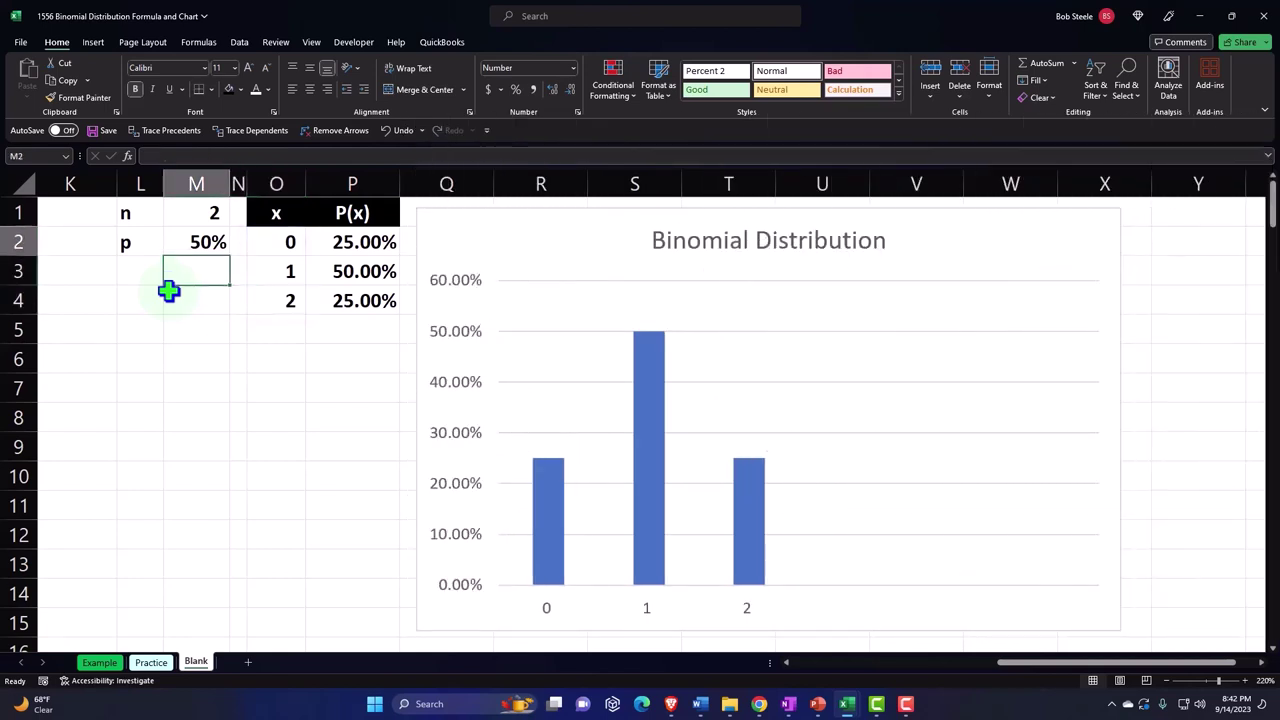
pyautogui.write('3')
pyautogui.press('Return')
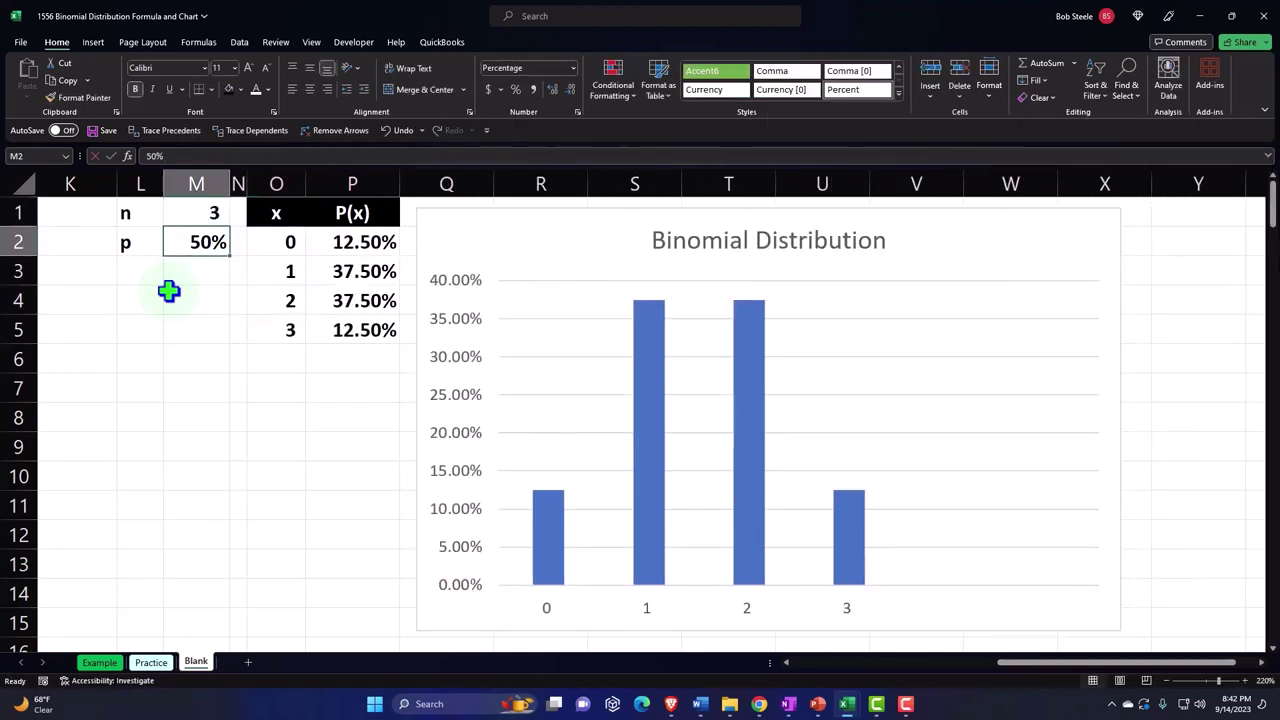
pyautogui.press('Right')
pyautogui.press('Right')
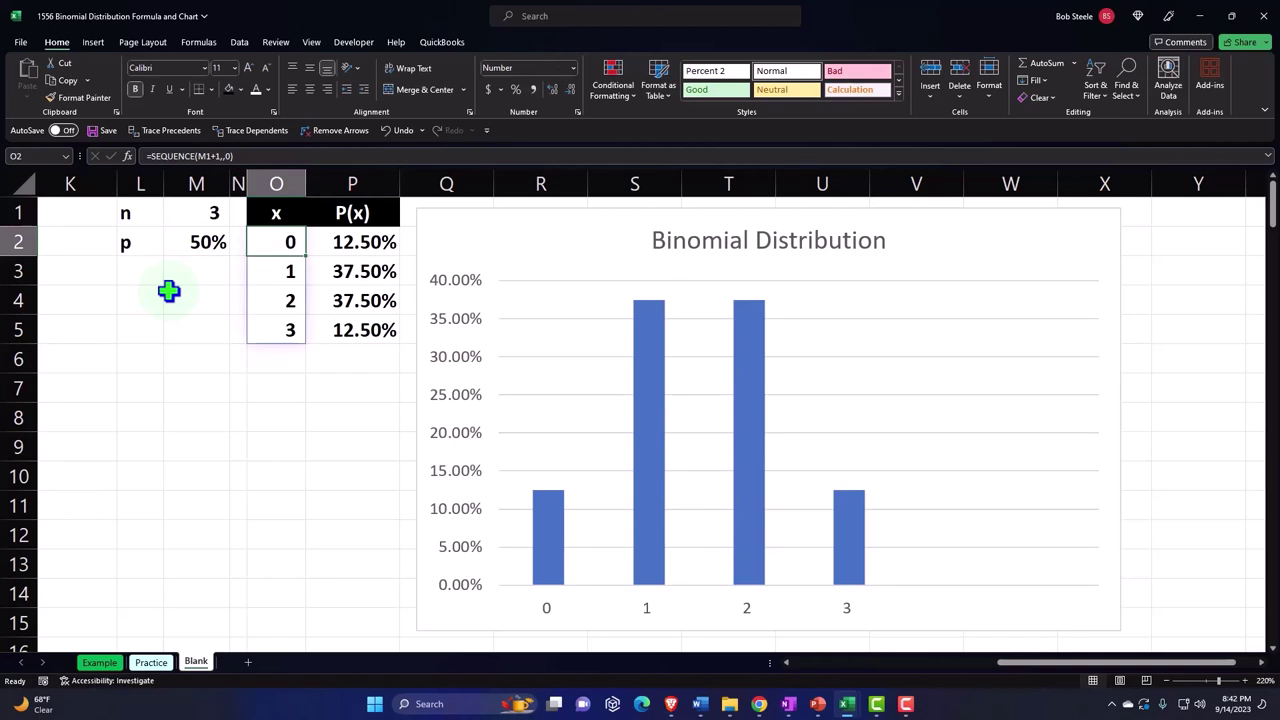
pyautogui.press('Down')
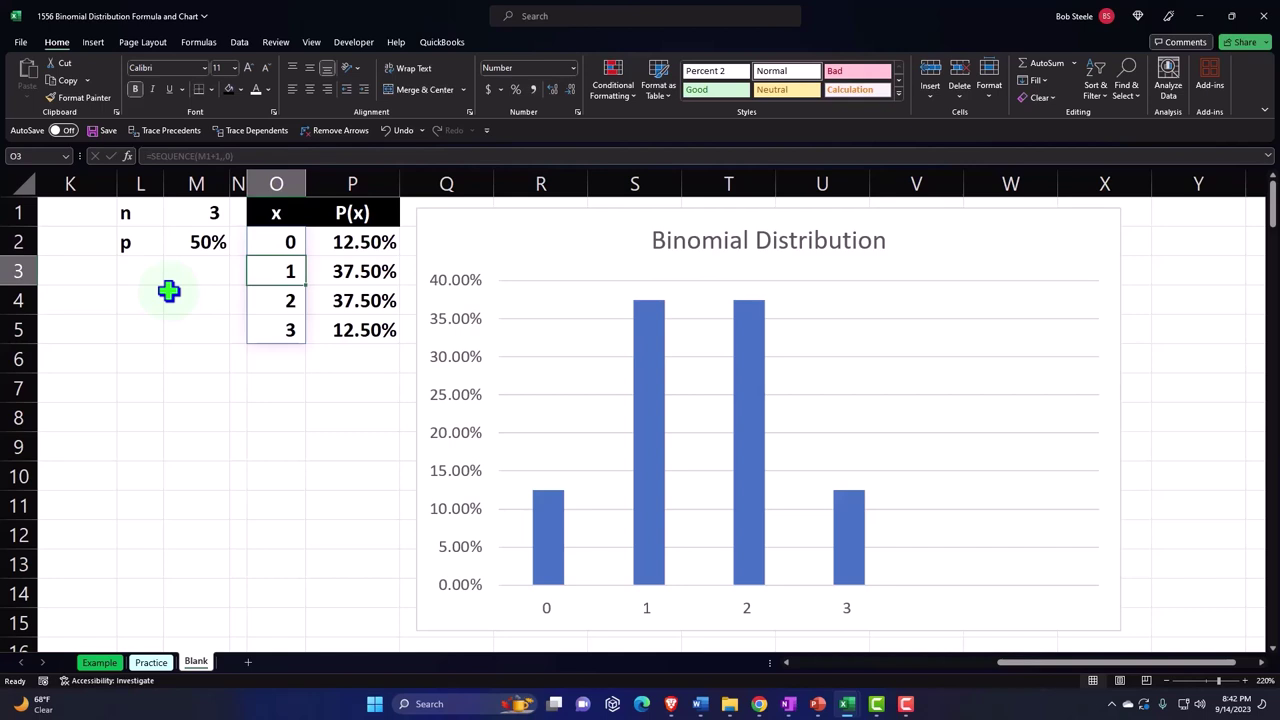
pyautogui.press('Down')
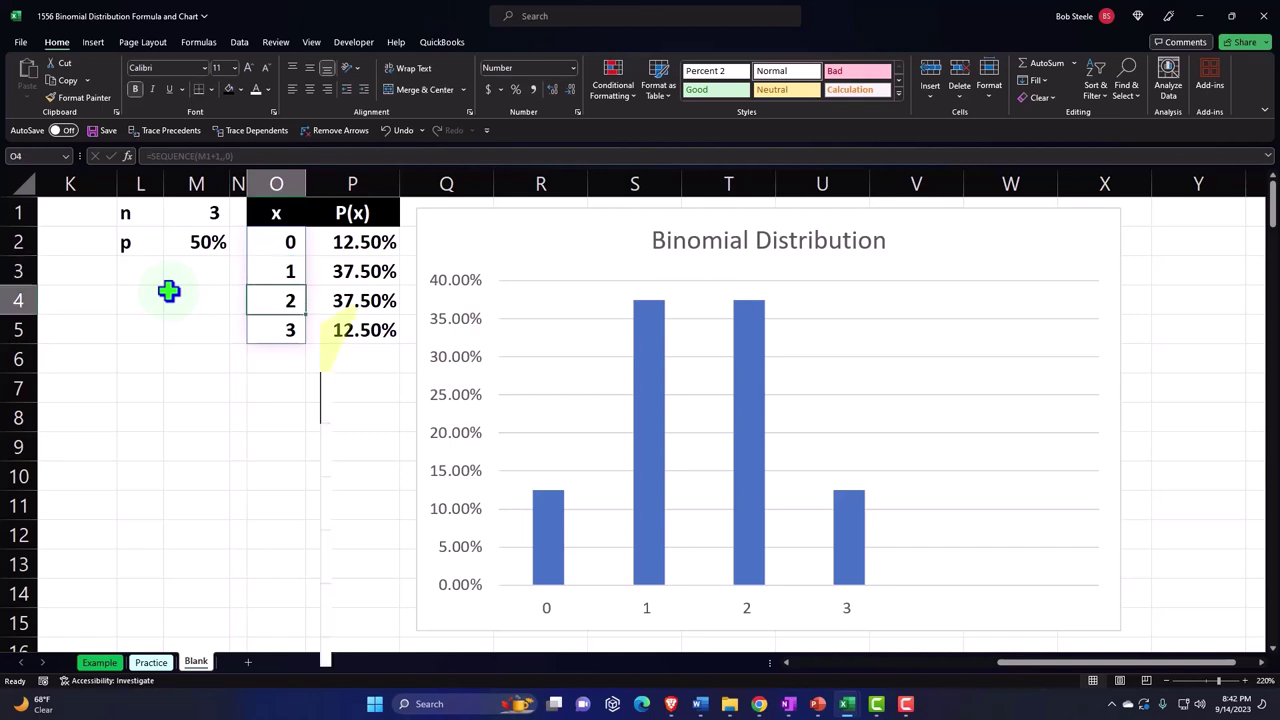
pyautogui.press('Down')
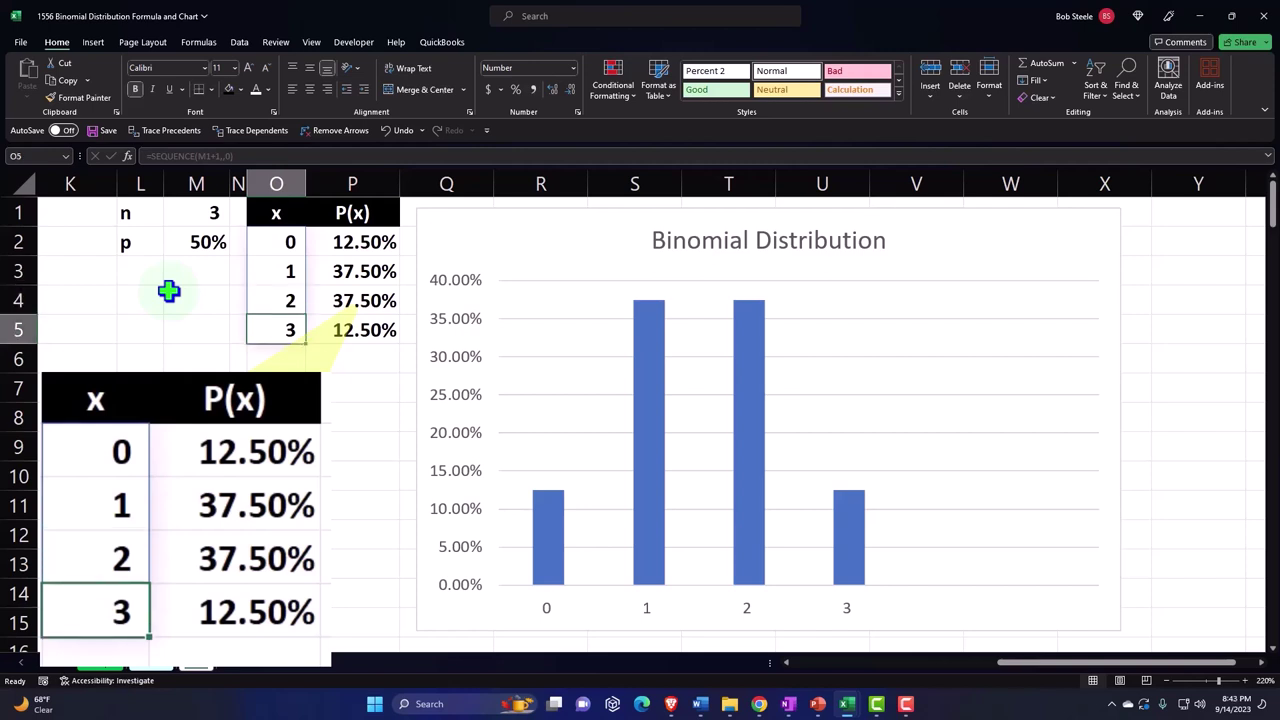
pyautogui.press('Left')
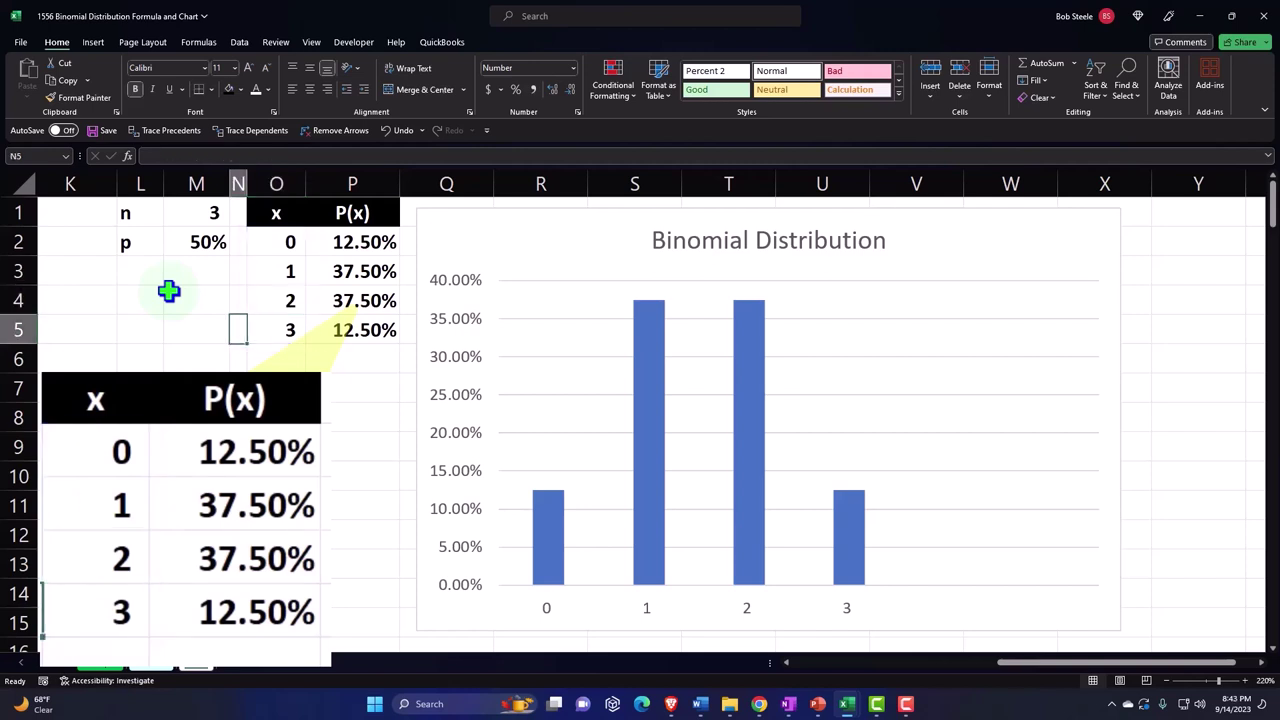
pyautogui.press('Up')
pyautogui.press('Up')
pyautogui.press('Up')
pyautogui.press('Up')
pyautogui.press('Left')
pyautogui.write('4')
pyautogui.press('Return')
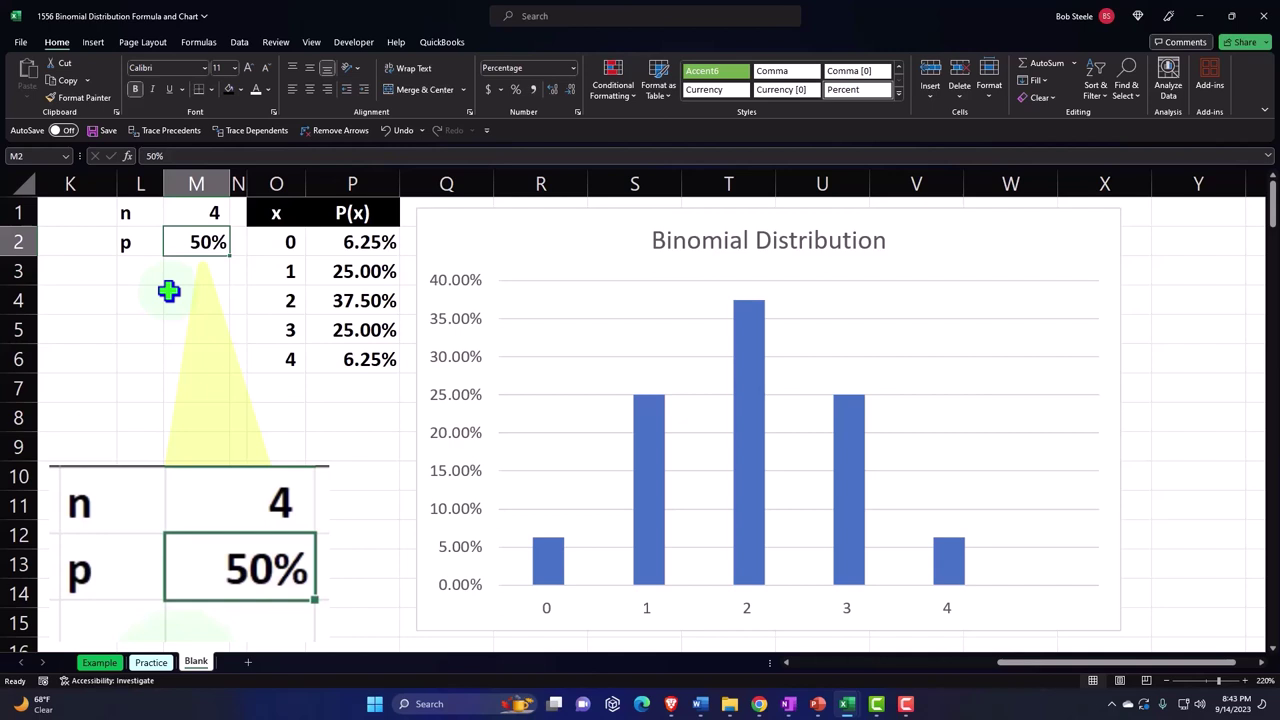
# - Set p to 60% and n to 0, checking the resulting P(x)
pyautogui.write('60')
pyautogui.press('Return')
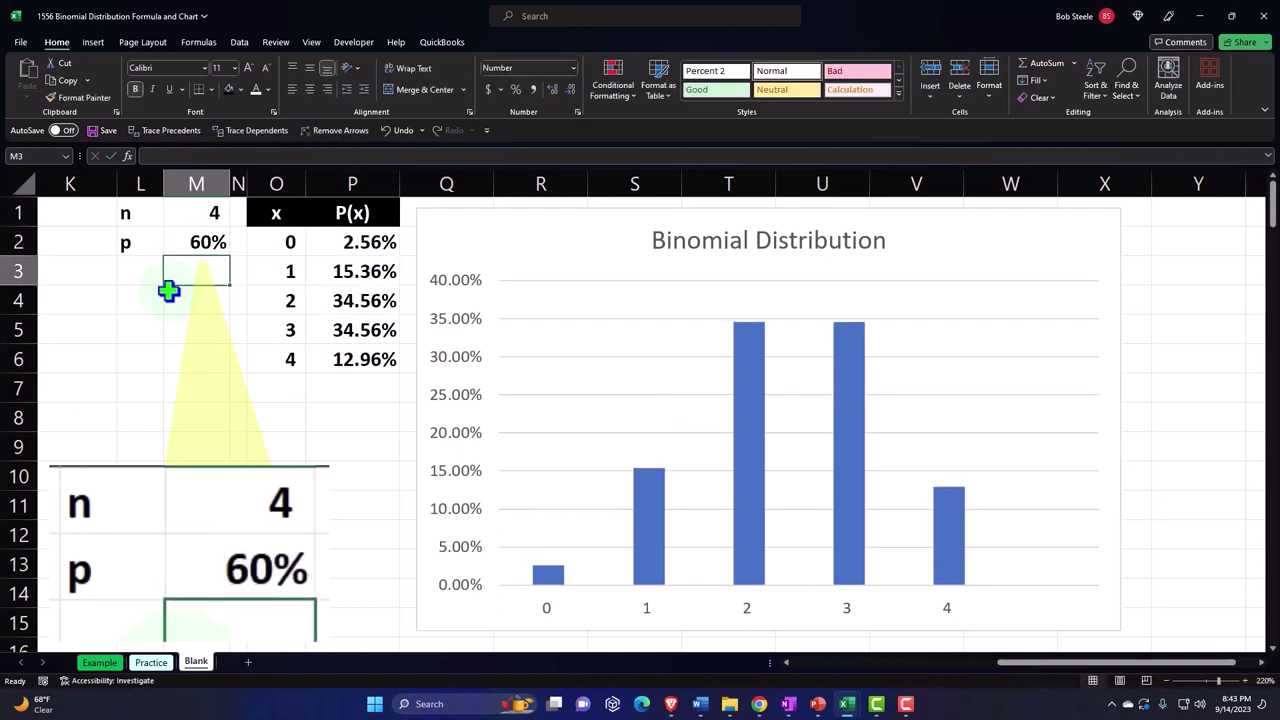
pyautogui.press('Up')
pyautogui.press('Up')
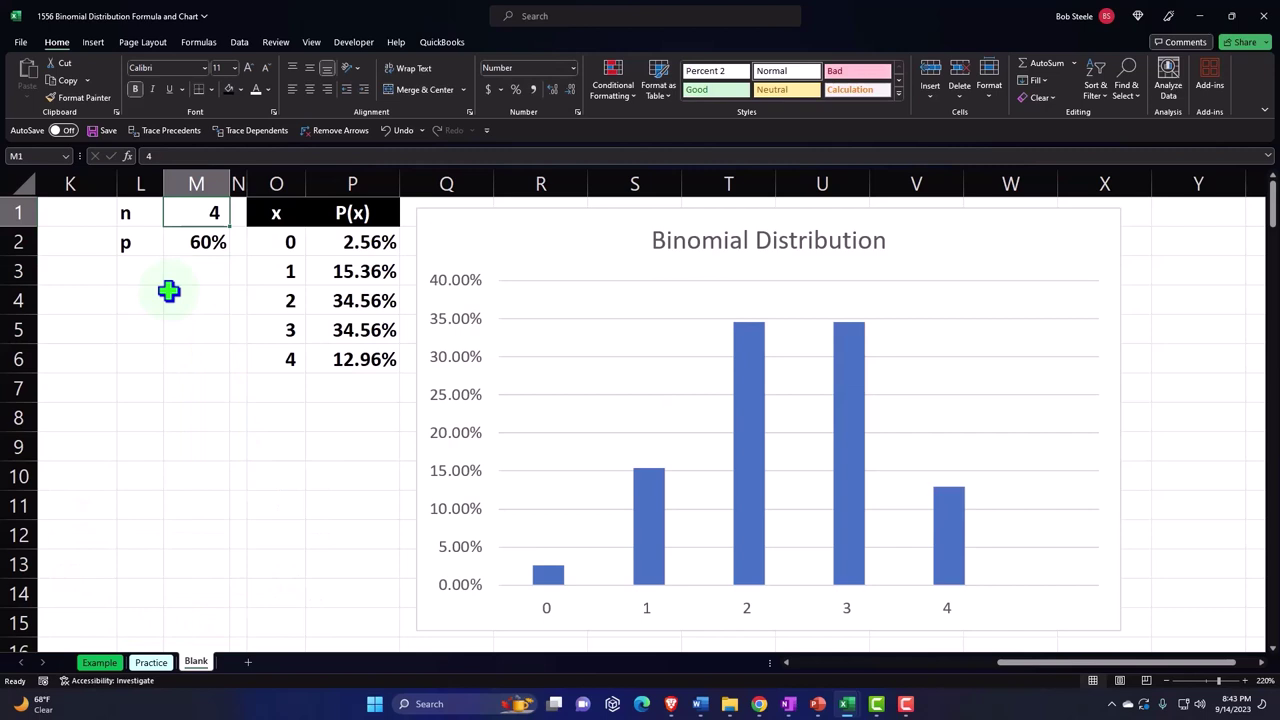
pyautogui.write('0')
pyautogui.press('Return')
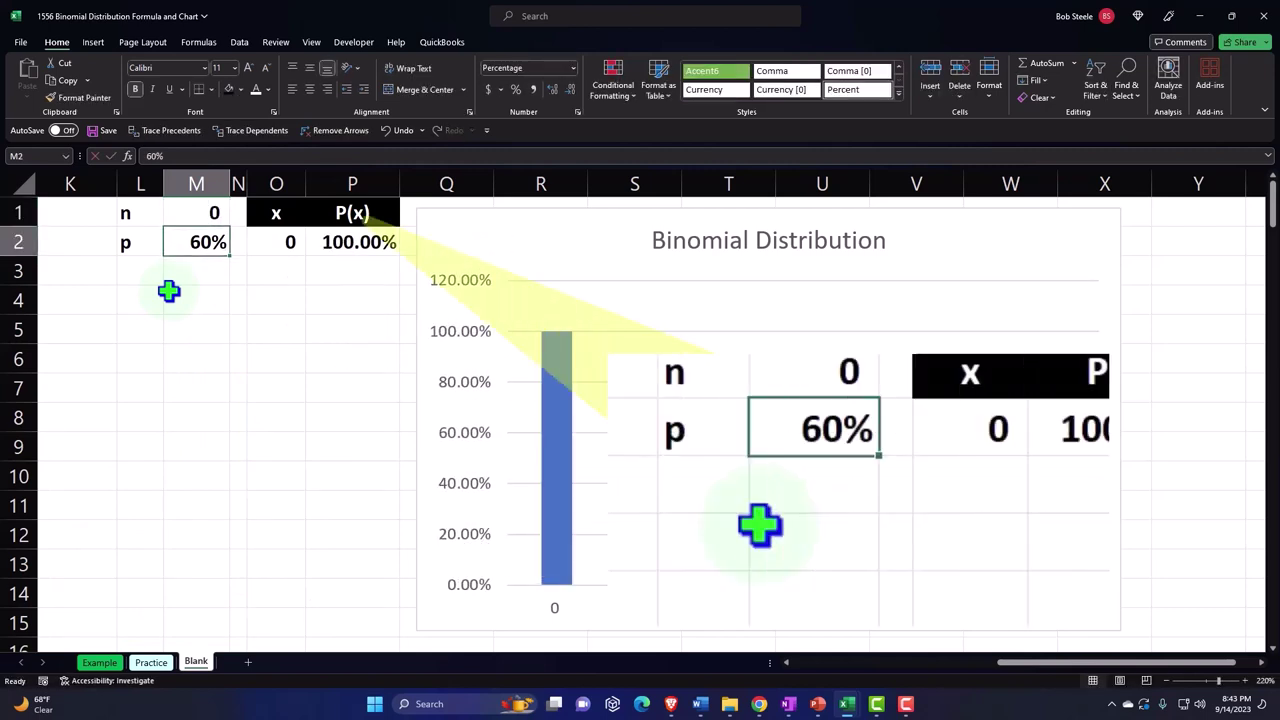
pyautogui.press('Right')
pyautogui.press('Right')
pyautogui.press('Right')
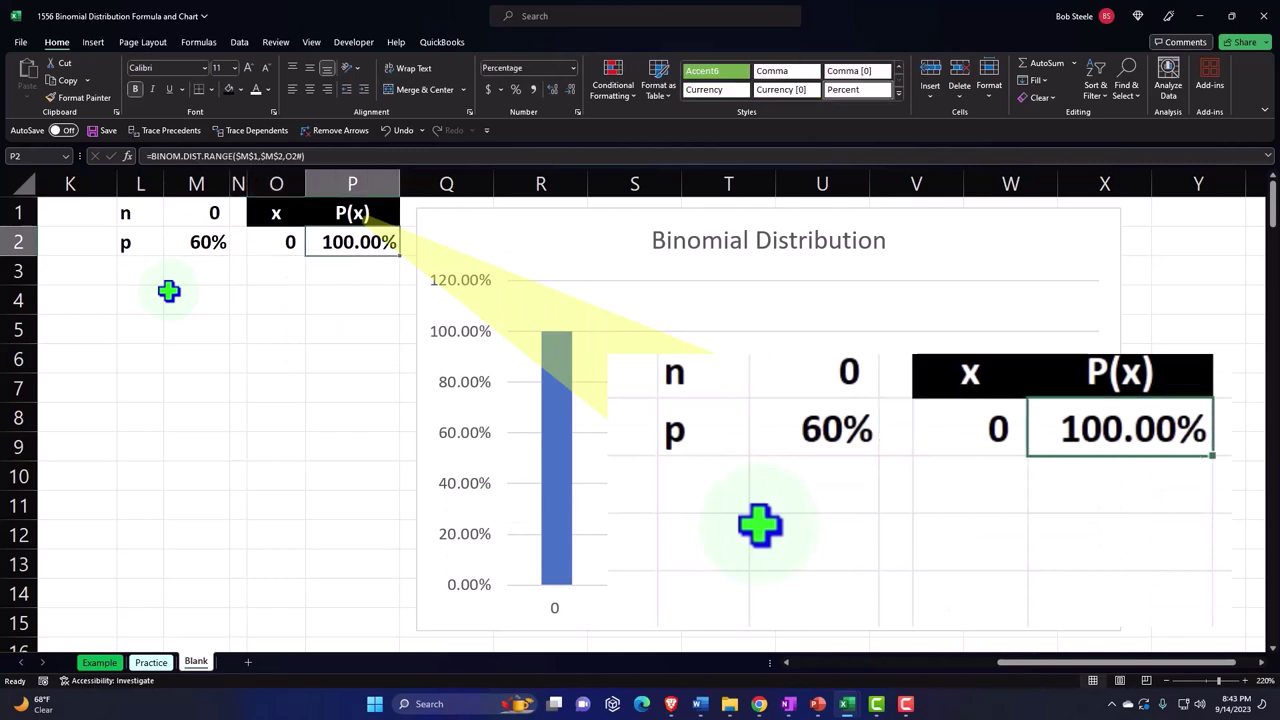
pyautogui.press('Left')
pyautogui.press('Left')
pyautogui.press('Left')
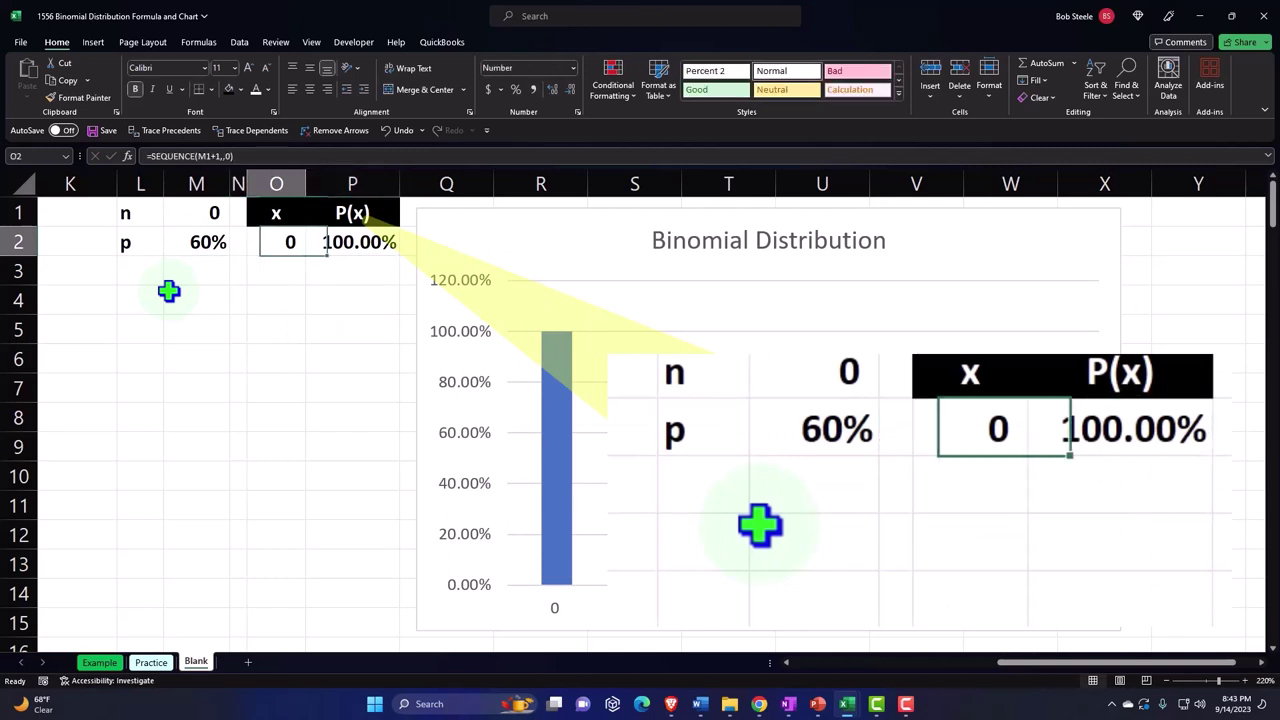
pyautogui.press('Up')
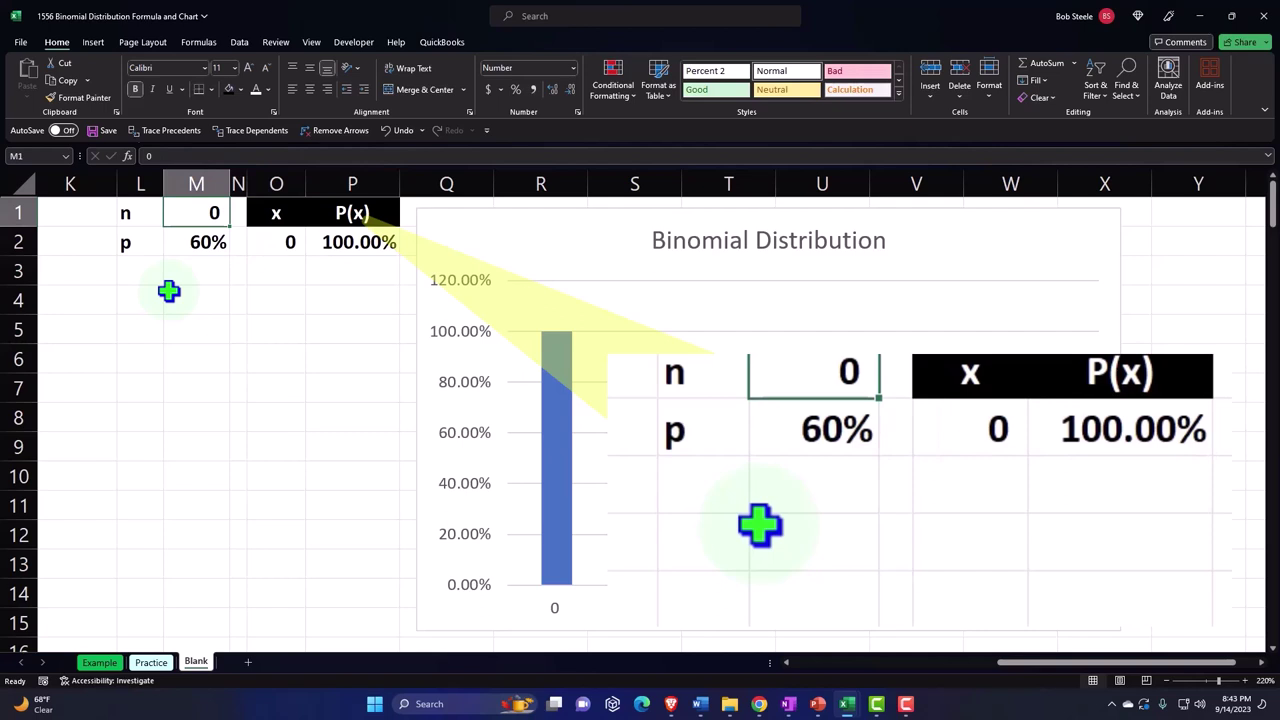
# - Set n to 1 and review its two P(x) values
pyautogui.write('1')
pyautogui.press('Return')
pyautogui.press('Right')
pyautogui.press('Right')
pyautogui.press('Right')
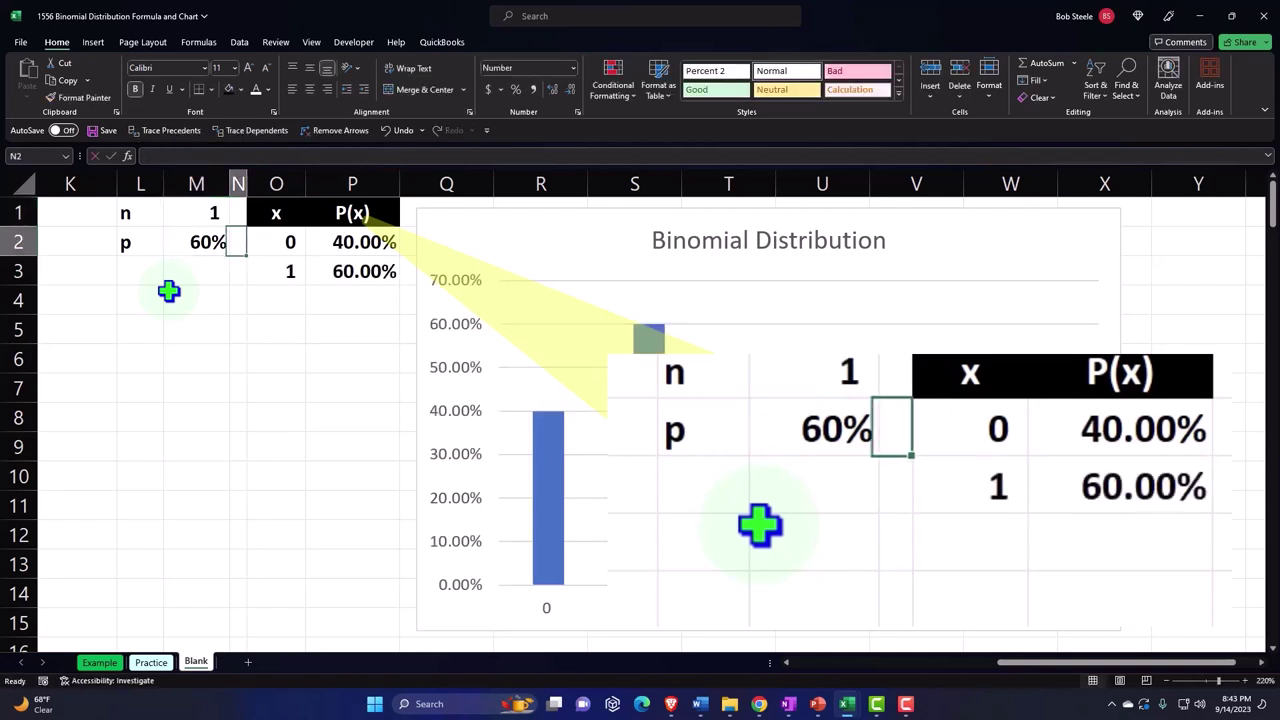
pyautogui.press('Down')
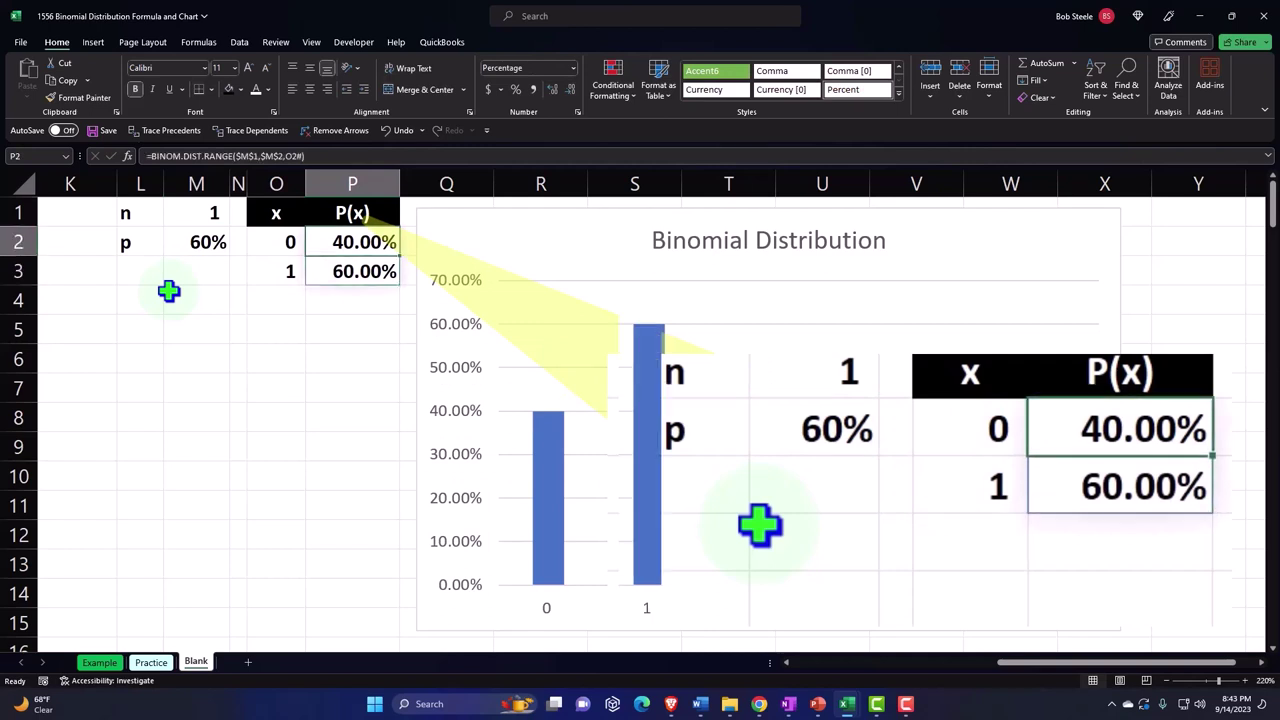
pyautogui.press('Left')
pyautogui.press('Left')
pyautogui.press('Up')
pyautogui.press('Left')
pyautogui.press('Up')
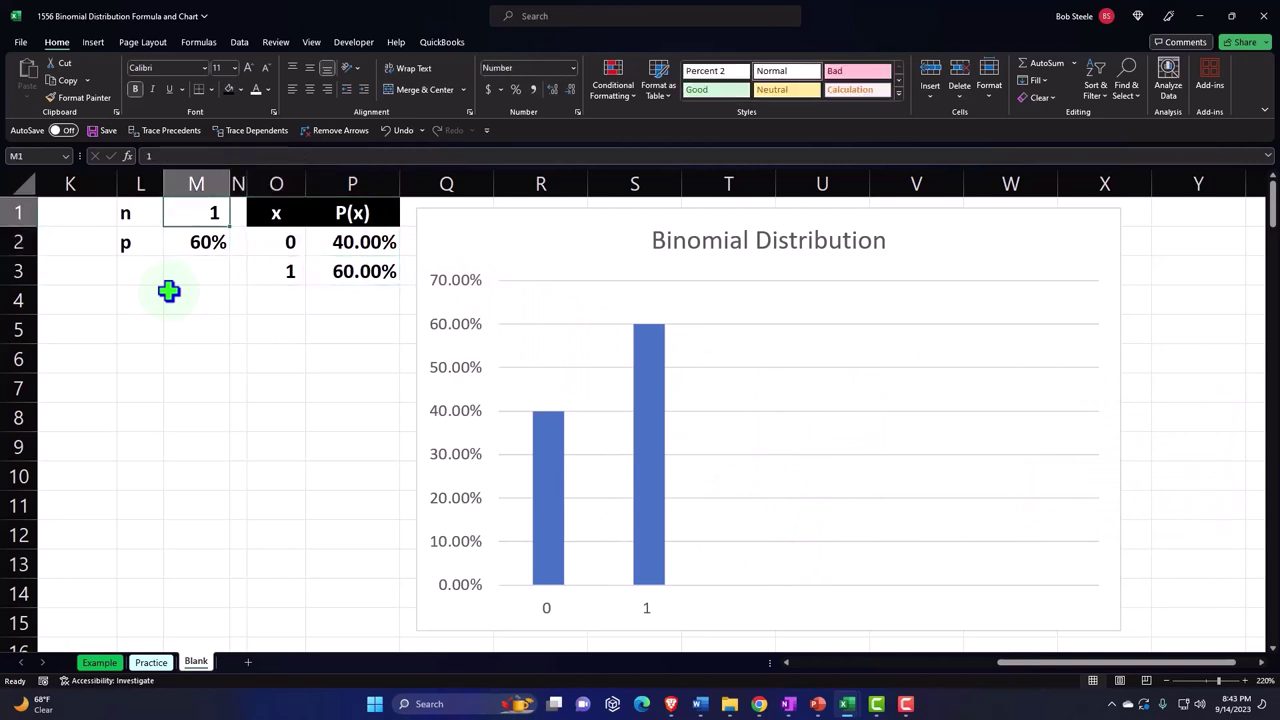
# - Set n to 2 and step through the three resulting probabilities
pyautogui.write('2')
pyautogui.press('Return')
pyautogui.press('Right')
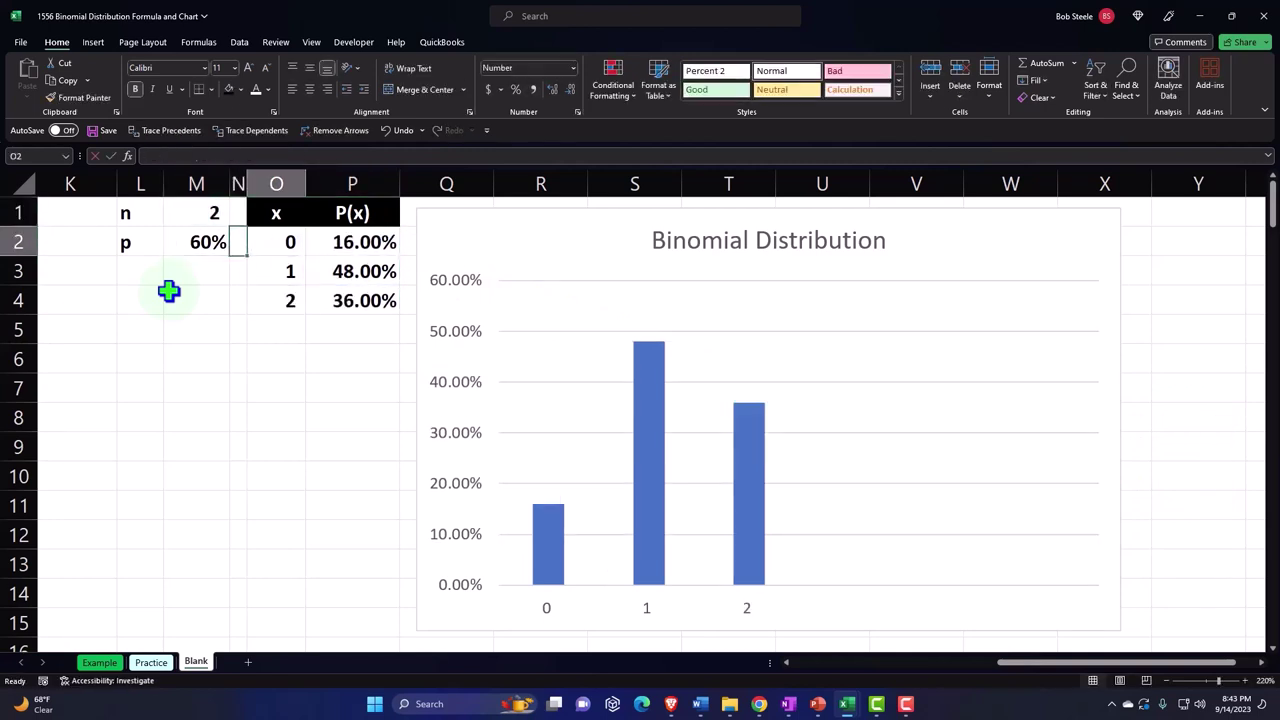
pyautogui.press('Right')
pyautogui.hotkey('shift', 'Down')
pyautogui.hotkey('shift', 'Down')
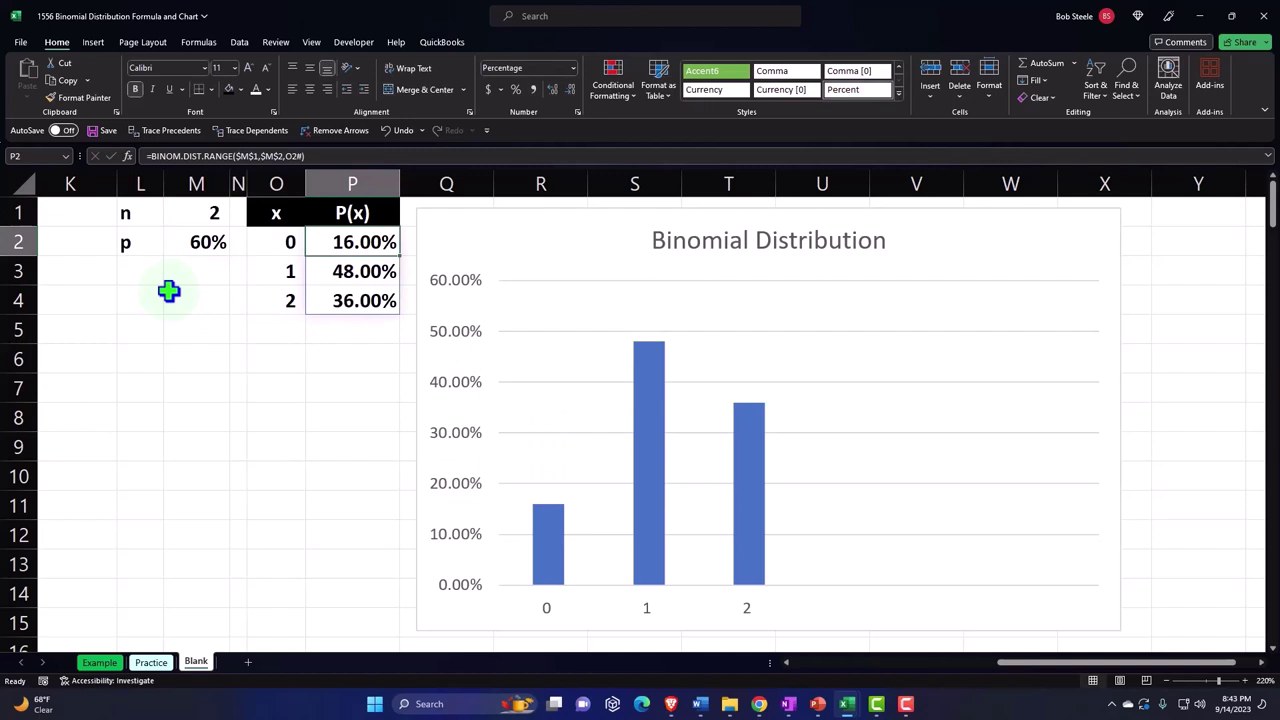
pyautogui.press('Down')
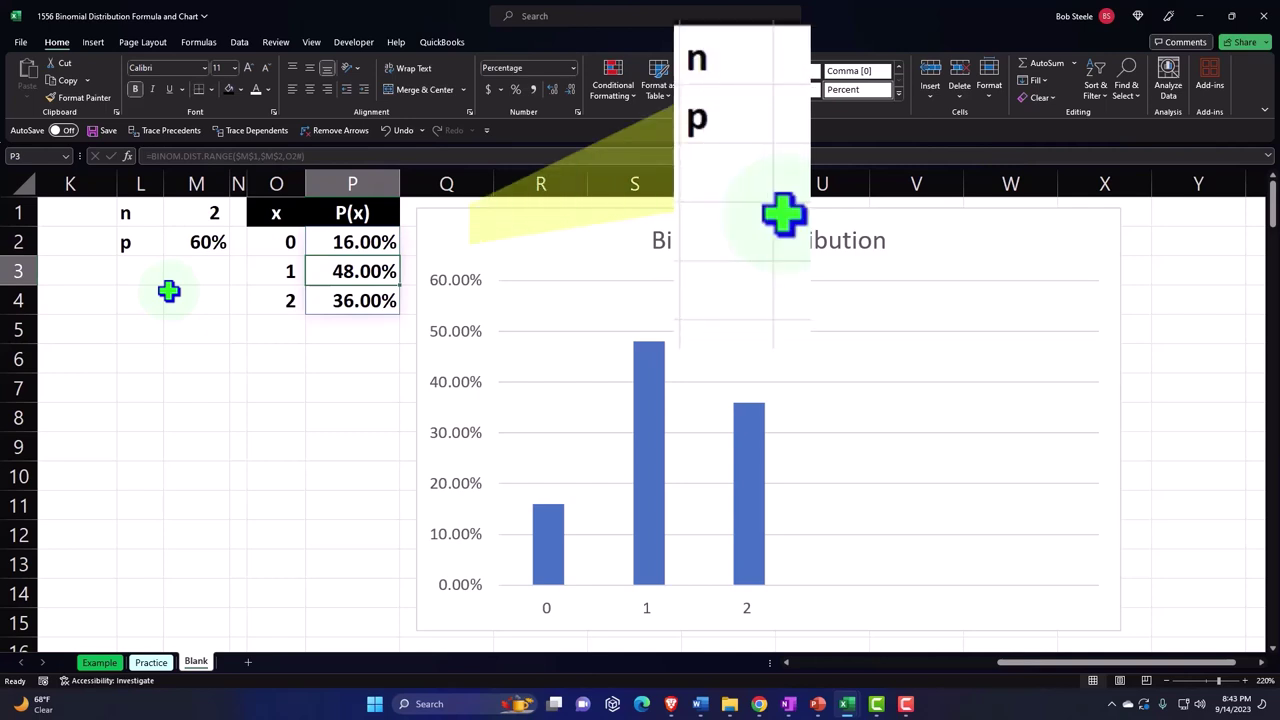
pyautogui.press('Down')
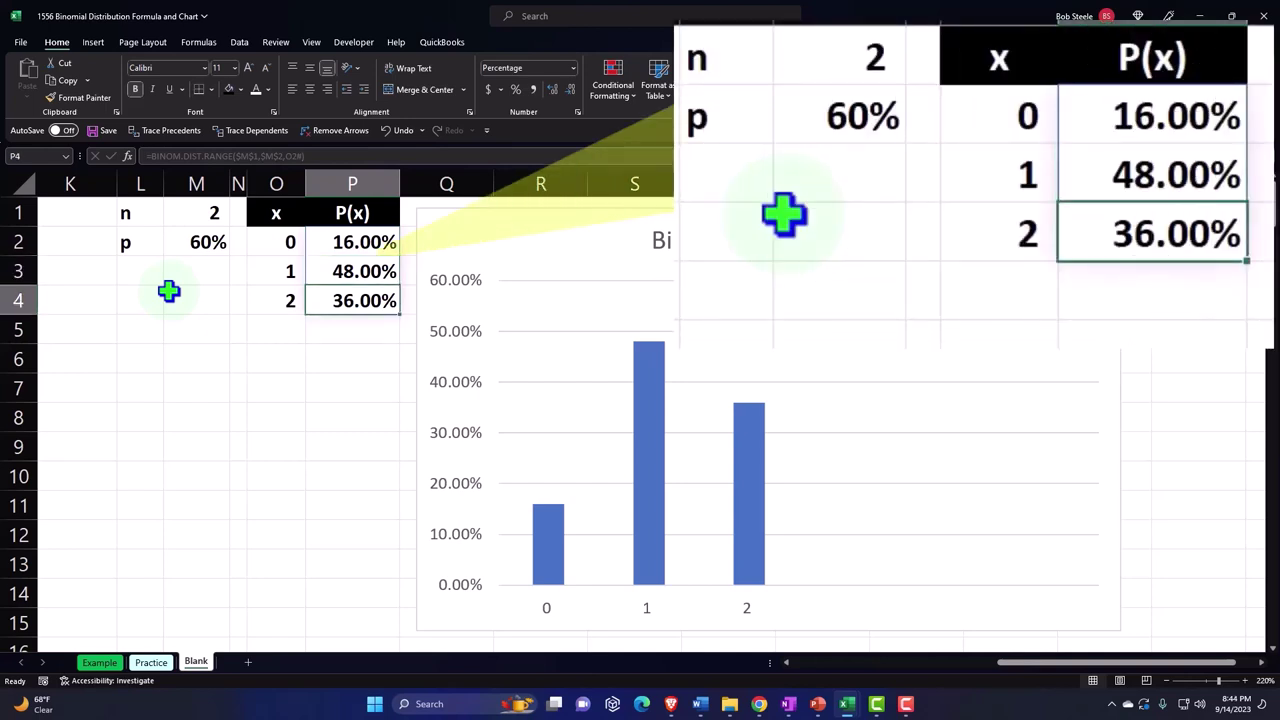
pyautogui.press('Left')
pyautogui.press('Left')
pyautogui.press('Left')
pyautogui.press('Up')
pyautogui.press('Up')
pyautogui.press('Up')
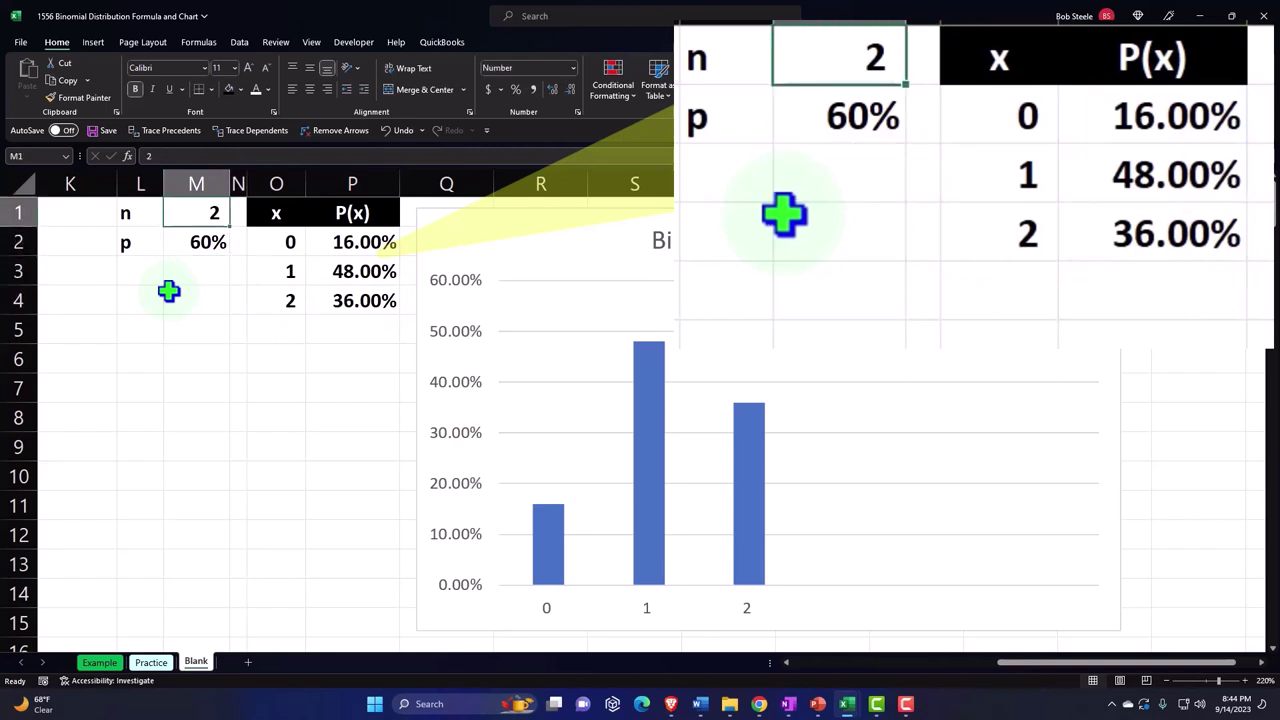
# - Set n to 3 and check P(x) values 6.40%, 28.80%, 43.20%, 21.60%
pyautogui.write('3')
pyautogui.press('Return')
pyautogui.press('Right')
pyautogui.press('Right')
pyautogui.press('Right')
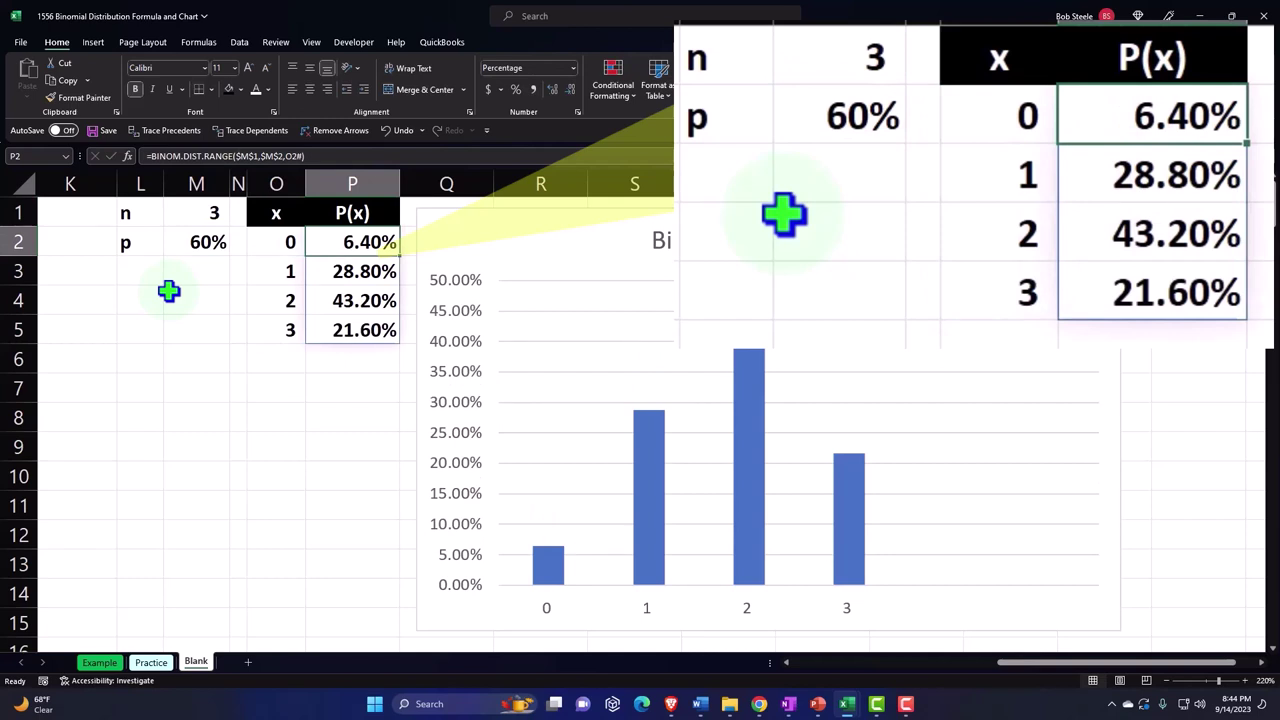
pyautogui.press('Down')
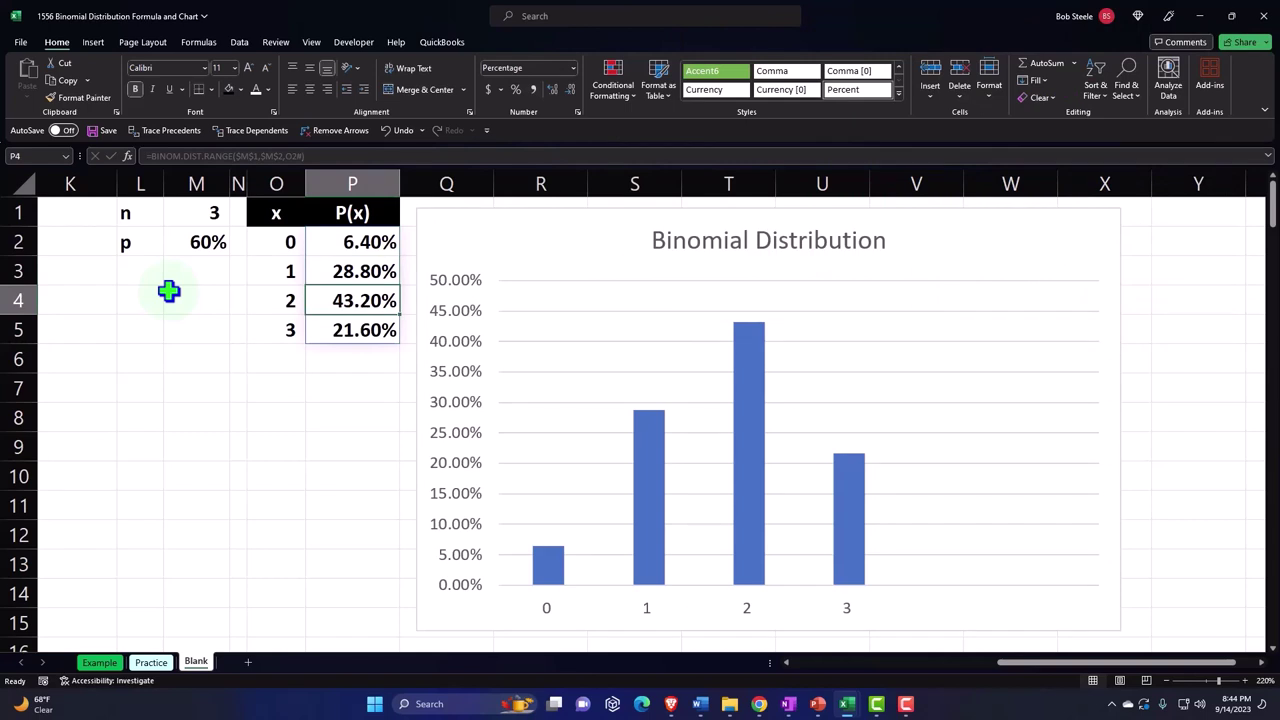
pyautogui.press('Down')
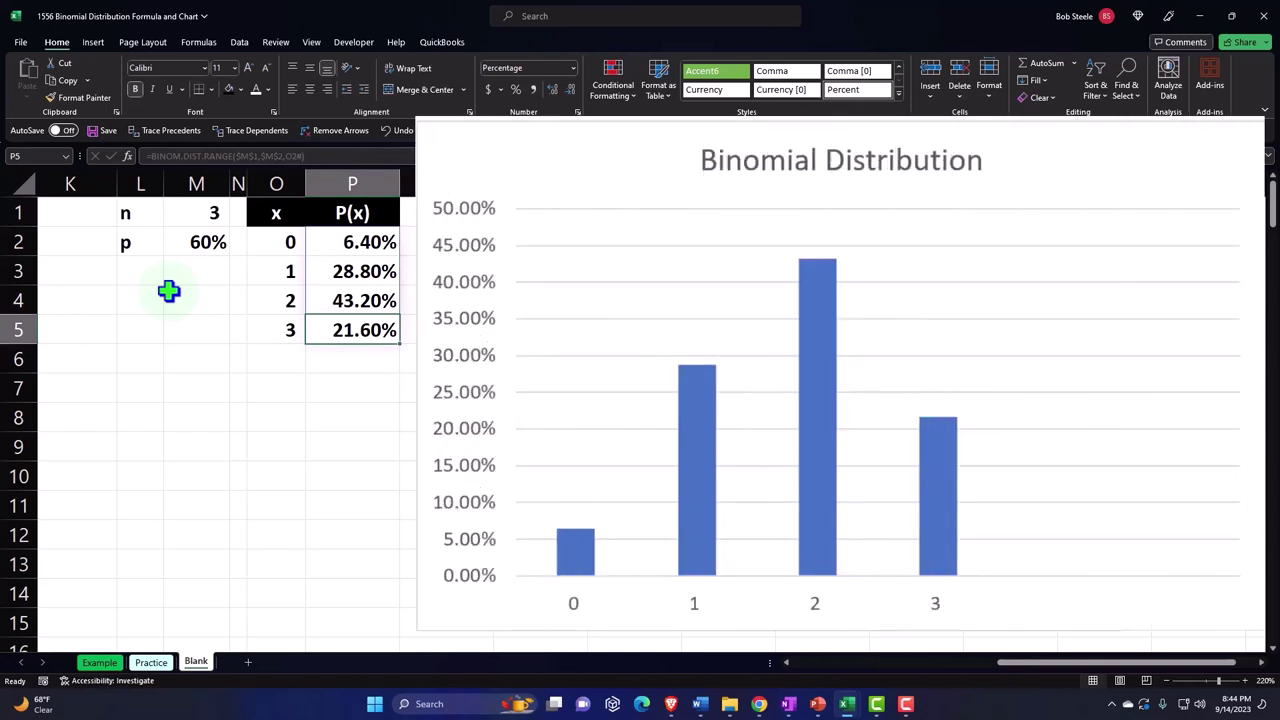
pyautogui.press('Left')
pyautogui.press('Left')
pyautogui.press('Left')
pyautogui.press('Up')
pyautogui.press('Up')
pyautogui.press('Up')
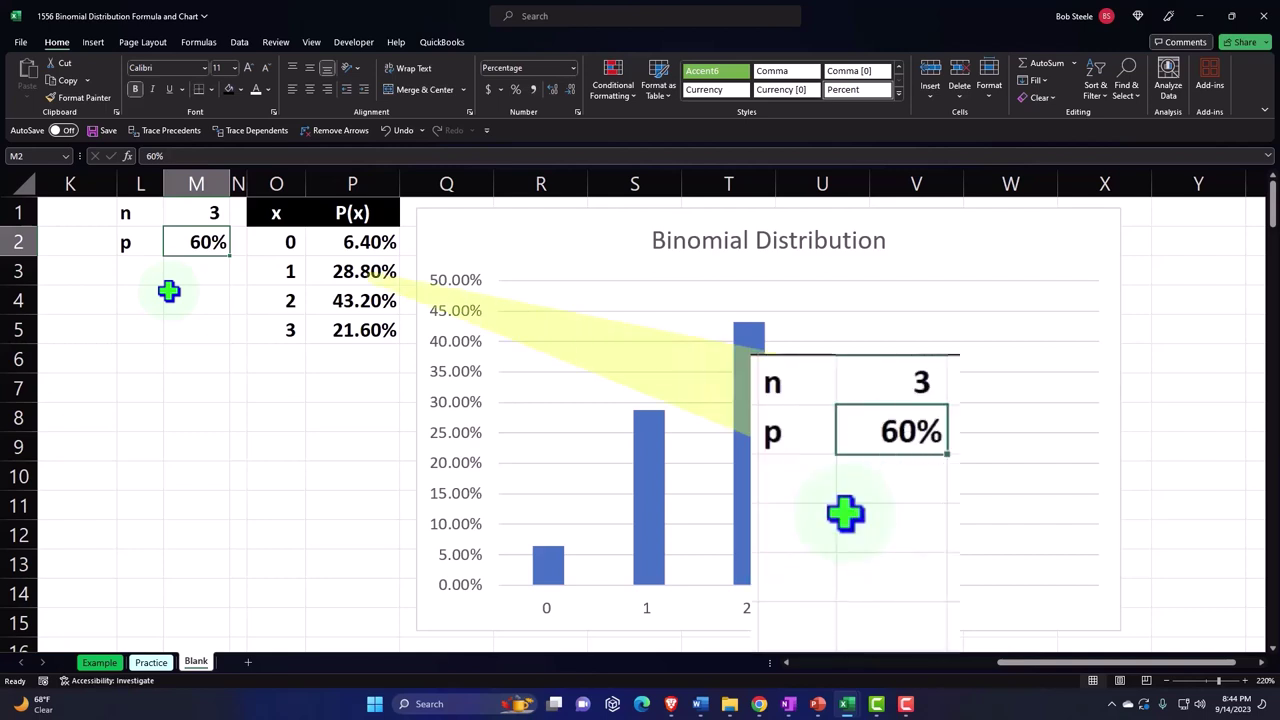
# - Confirm p as 10% and set n to 0, then check the recalculated table
pyautogui.write('10')
pyautogui.press('Return')
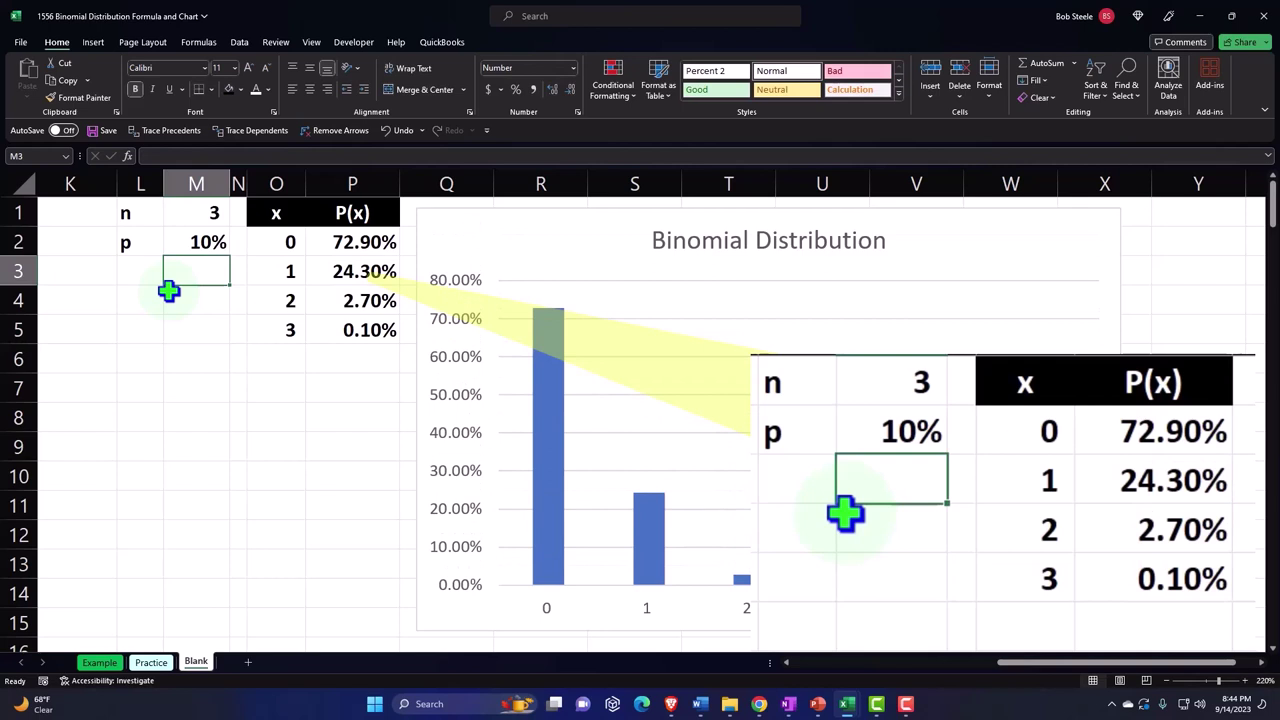
pyautogui.press('Up')
pyautogui.press('Up')
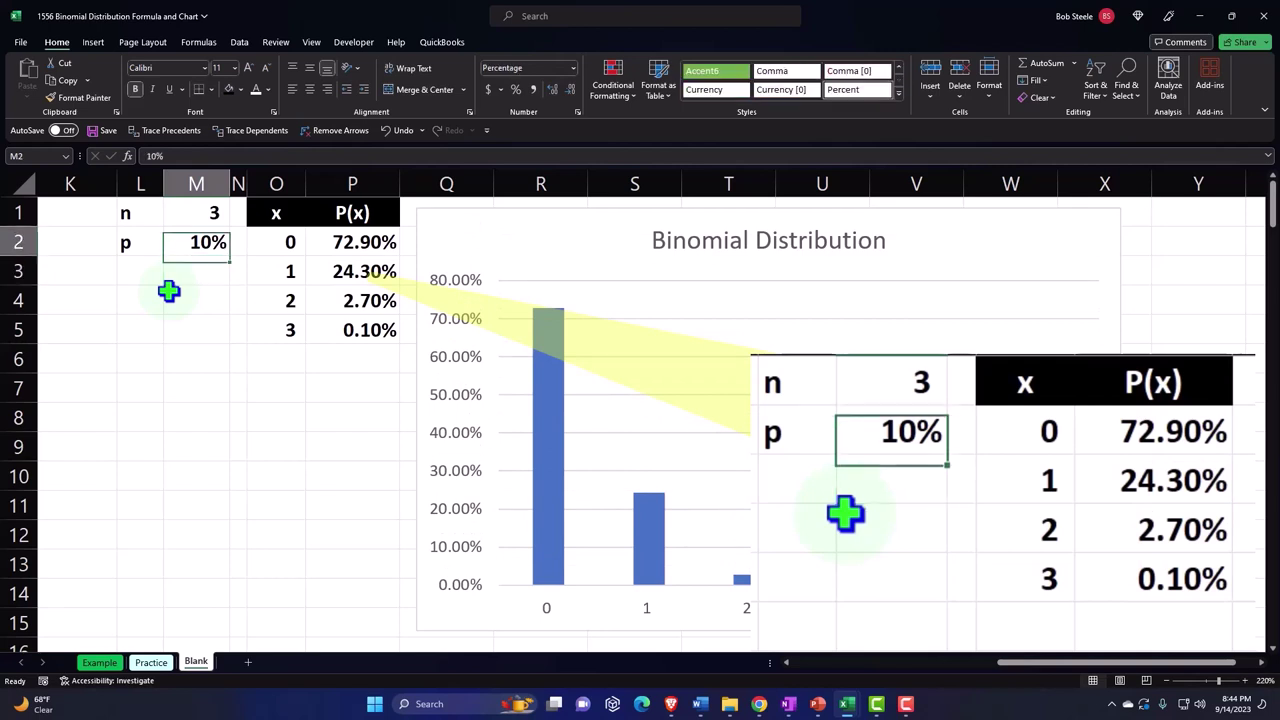
pyautogui.write('0')
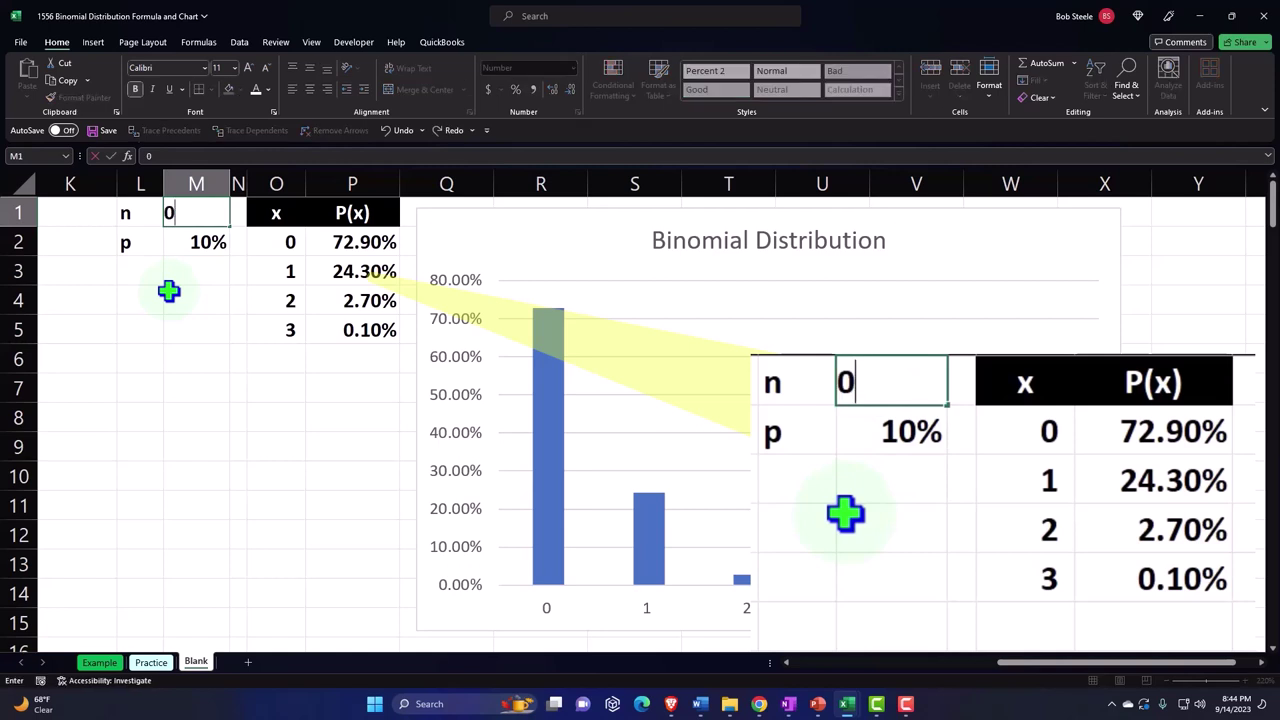
pyautogui.press('Return')
pyautogui.press('Right')
pyautogui.press('Right')
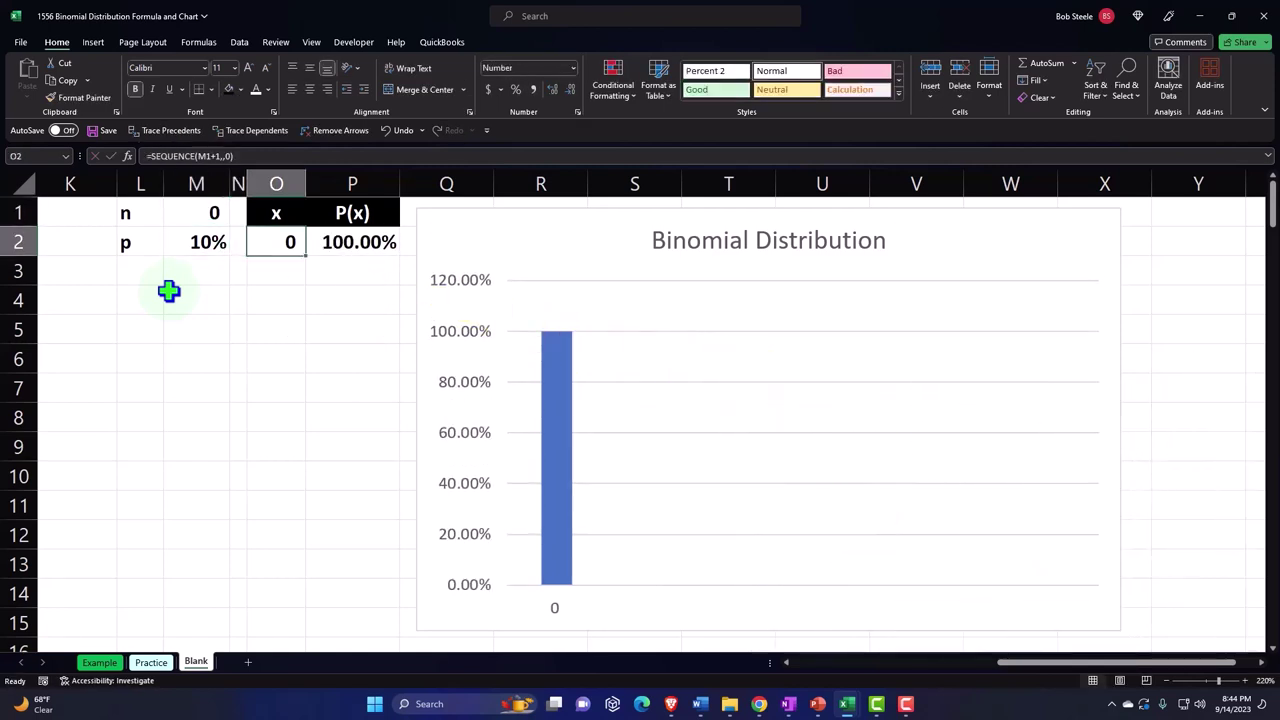
pyautogui.press('Left')
pyautogui.press('Left')
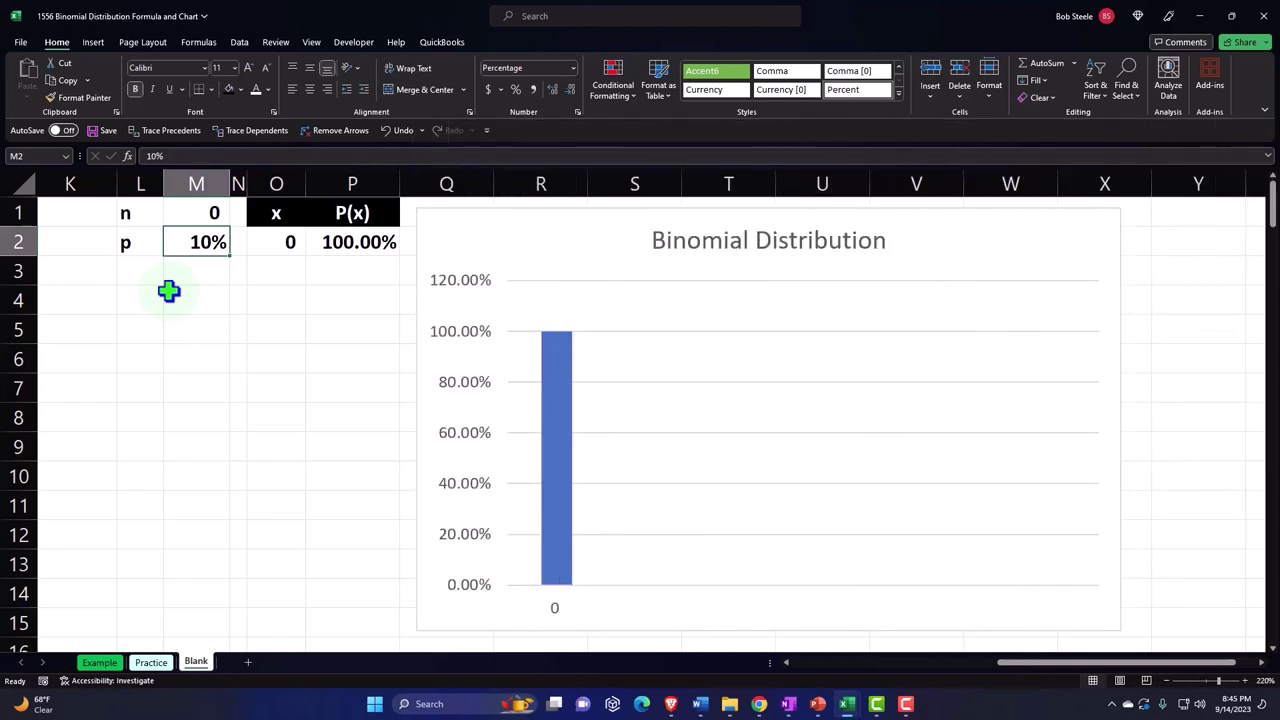
# - Set n to 1 and inspect the BINOM.DIST.RANGE probabilities starting in P2
pyautogui.press('Up')
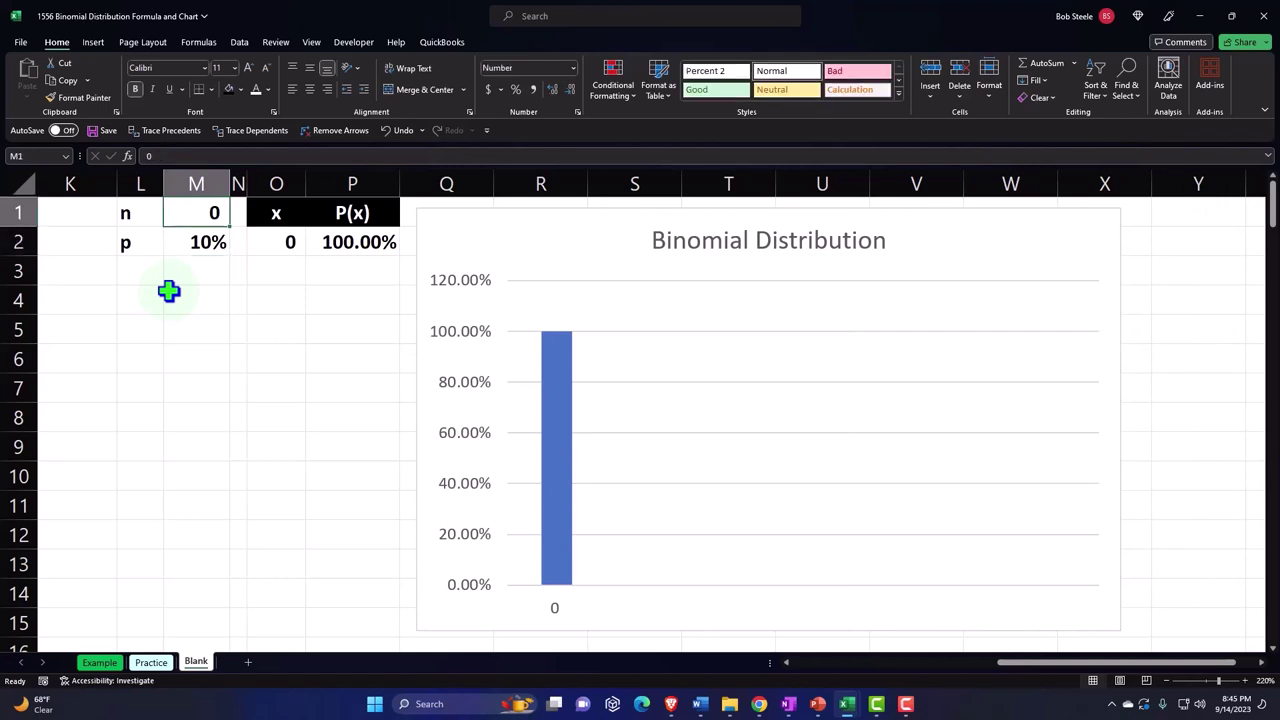
pyautogui.write('1')
pyautogui.press('Return')
pyautogui.press('Right')
pyautogui.press('Right')
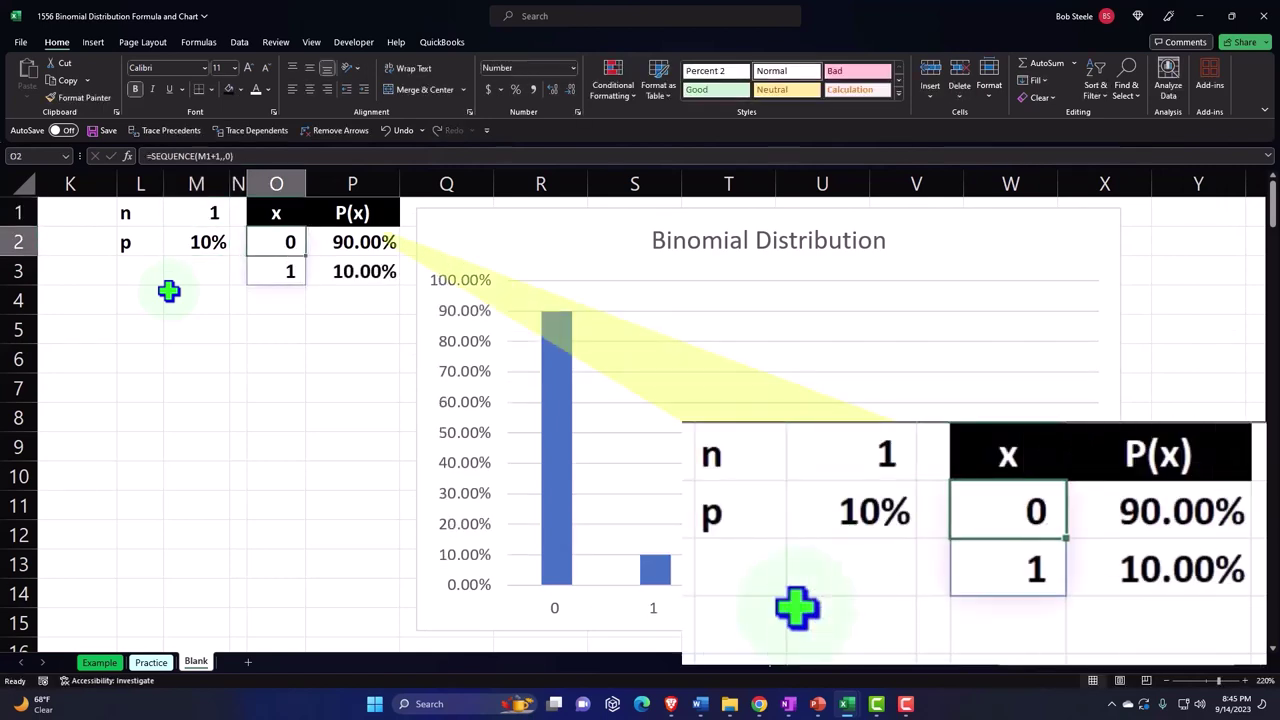
pyautogui.press('Right')
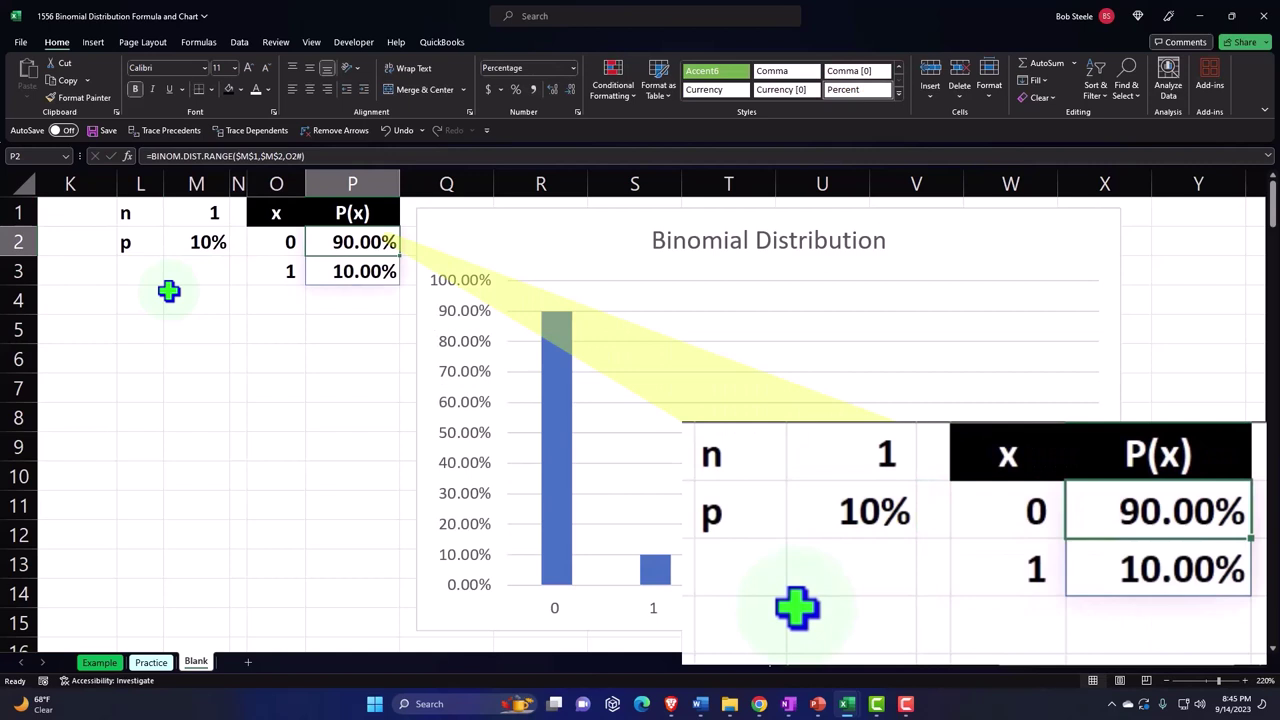
pyautogui.press('Down')
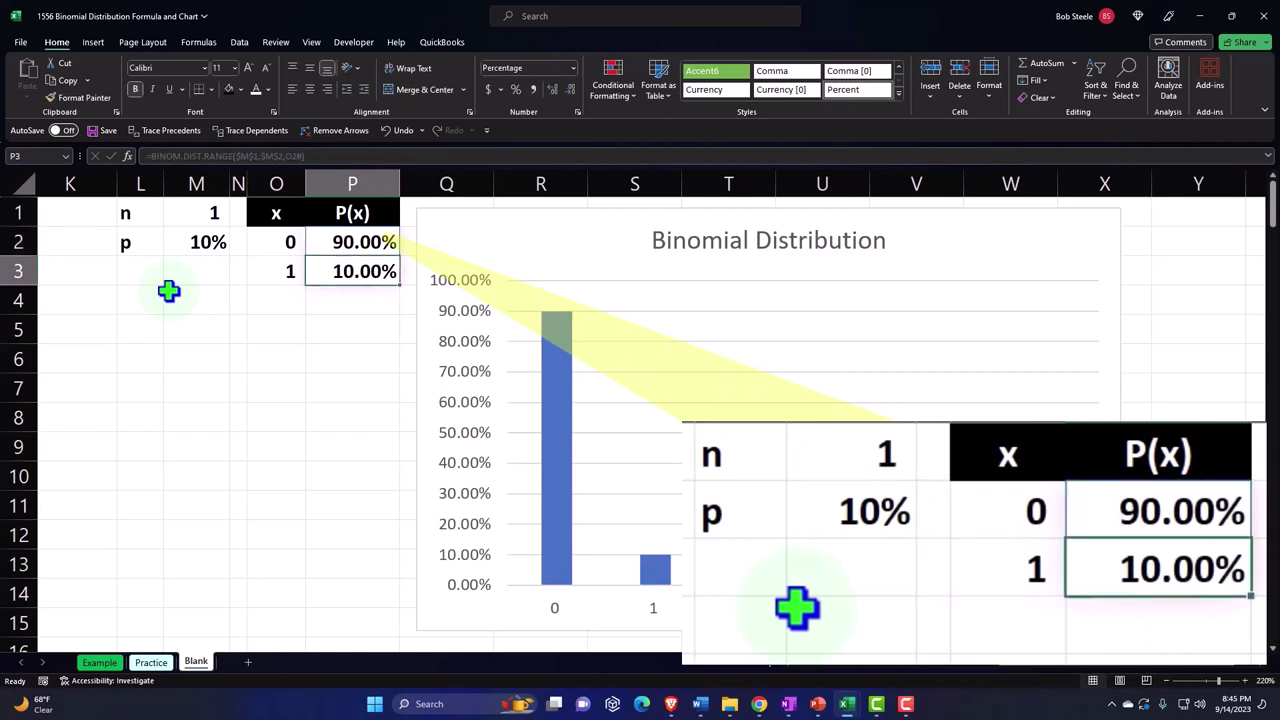
pyautogui.press('Left')
pyautogui.press('Left')
pyautogui.press('Left')
pyautogui.press('Up')
pyautogui.press('Up')
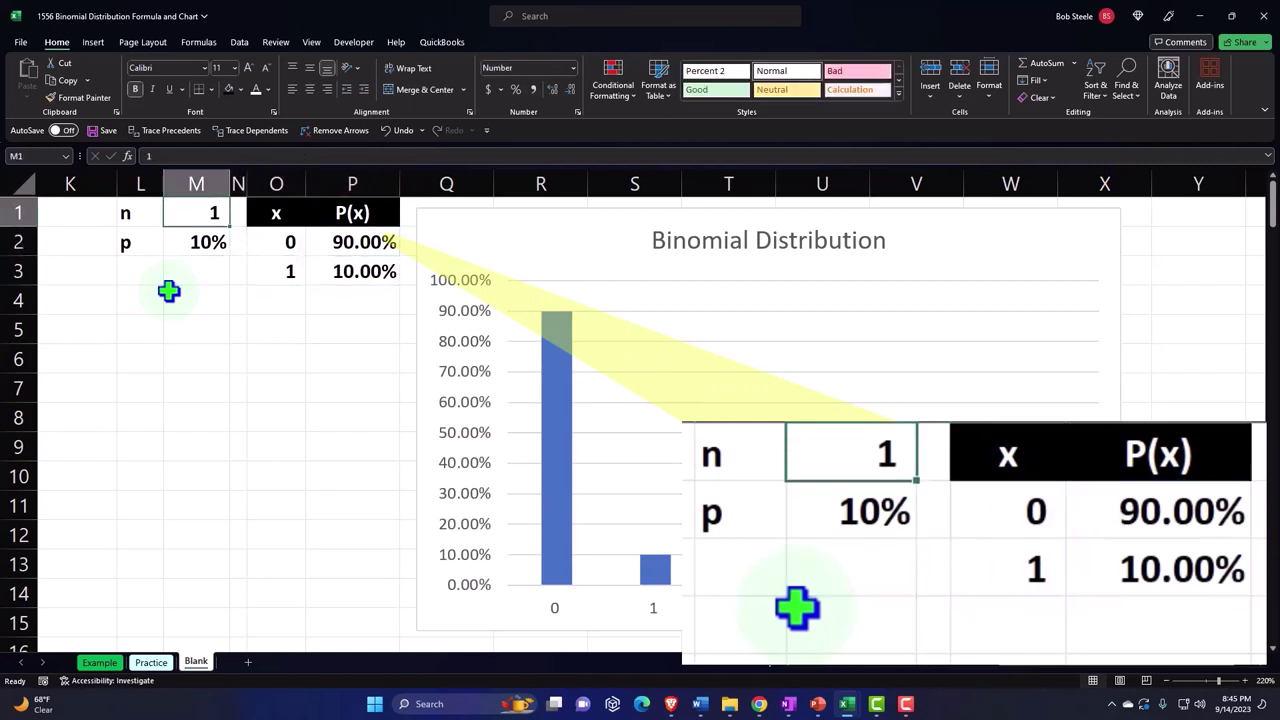
# - Set n to 2 and check the new x=1 and x=2 probabilities
pyautogui.write('2')
pyautogui.press('Return')
pyautogui.press('Right')
pyautogui.press('Right')
pyautogui.press('Right')
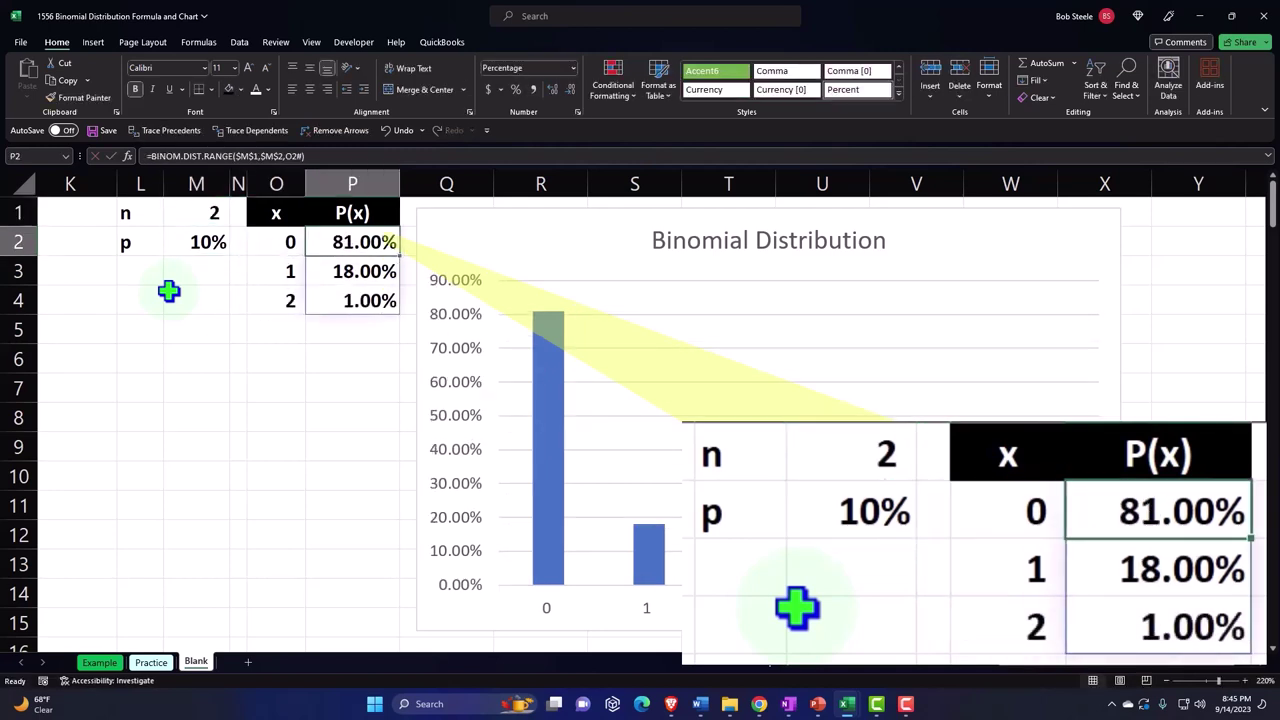
pyautogui.press('Down')
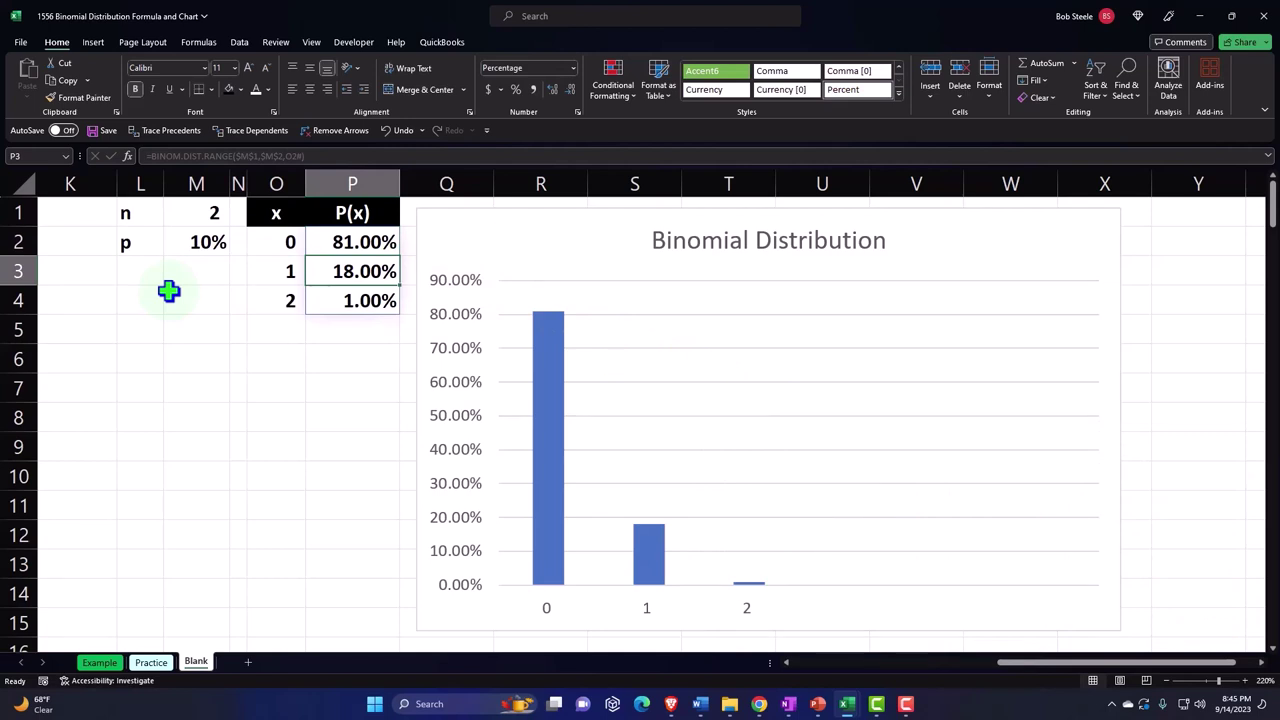
pyautogui.press('Down')
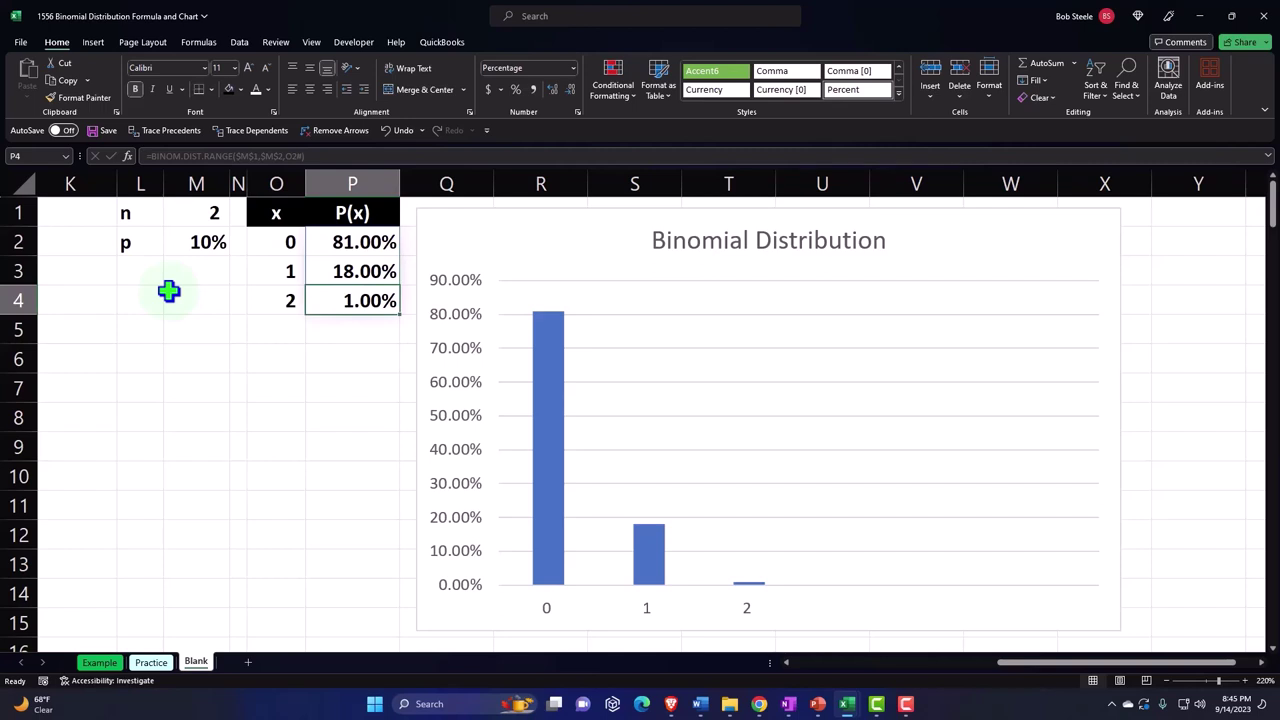
pyautogui.press('Left')
pyautogui.press('Left')
pyautogui.press('Left')
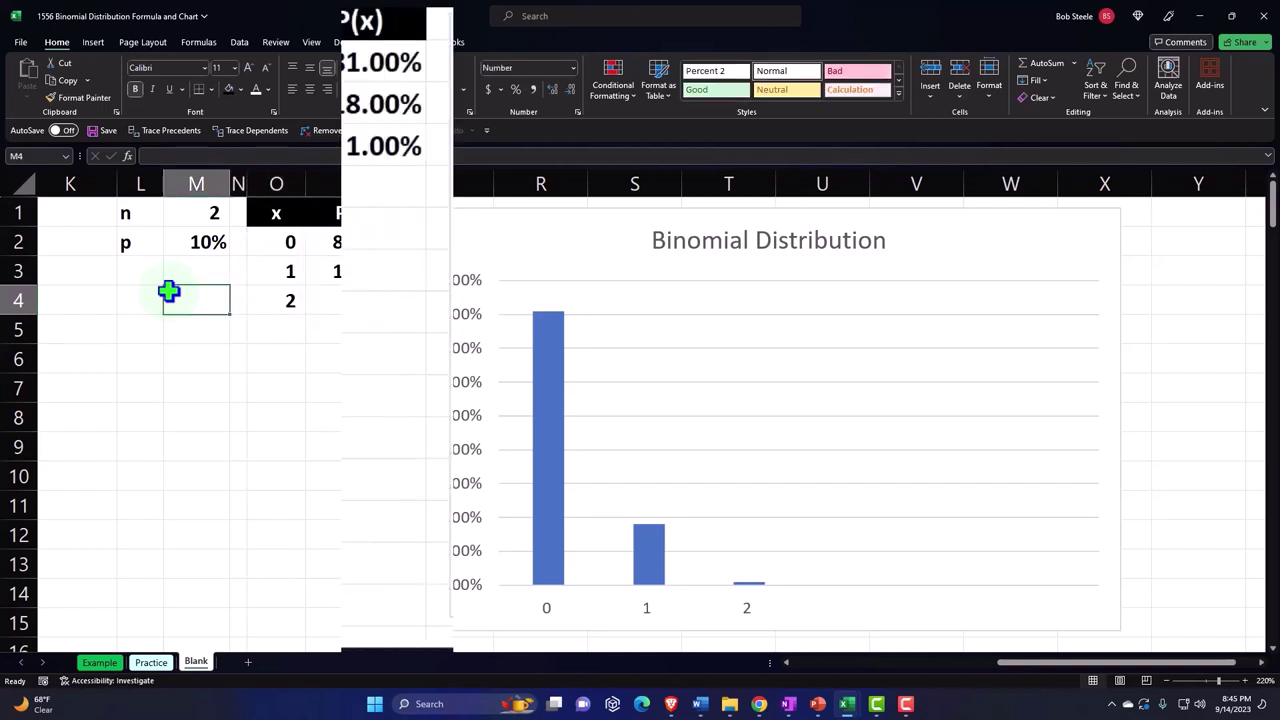
pyautogui.press('Up')
pyautogui.press('Up')
pyautogui.press('Up')
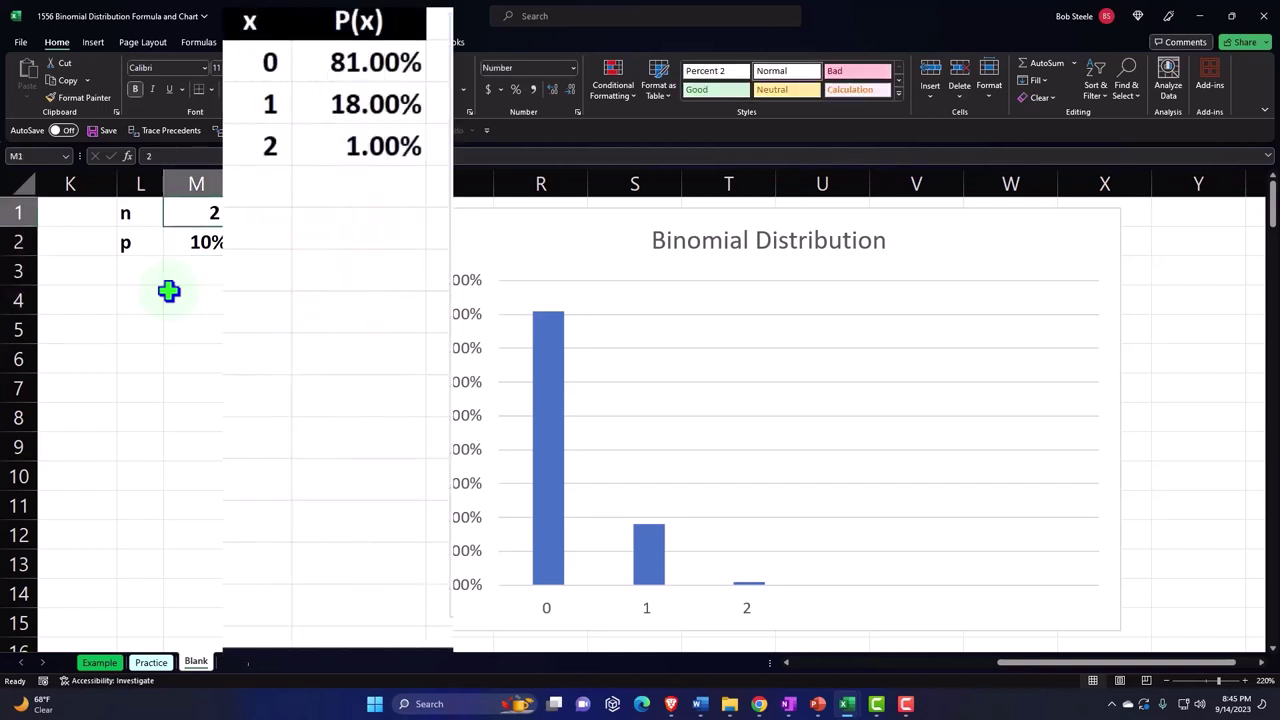
# - Set n to 3 and check the SEQUENCE x values and spilled P(x) column
pyautogui.write('3')
pyautogui.press('Return')
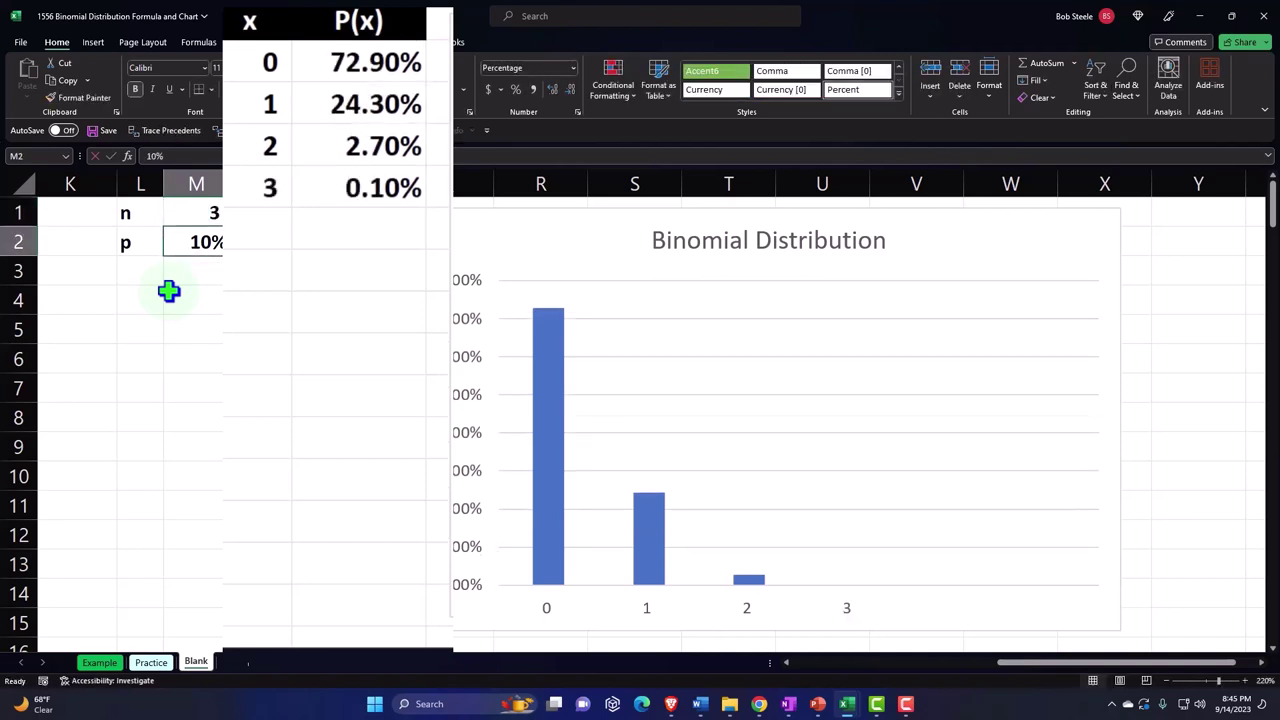
pyautogui.press('Right')
pyautogui.press('Right')
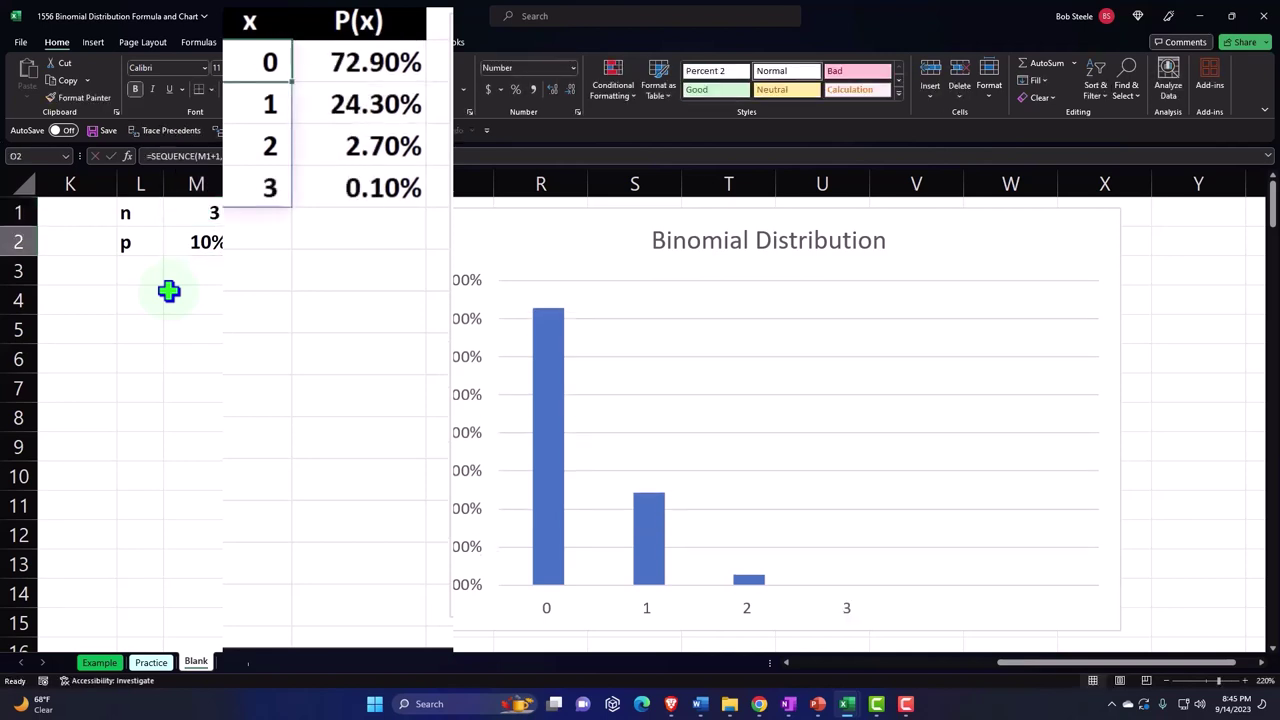
pyautogui.press('Right')
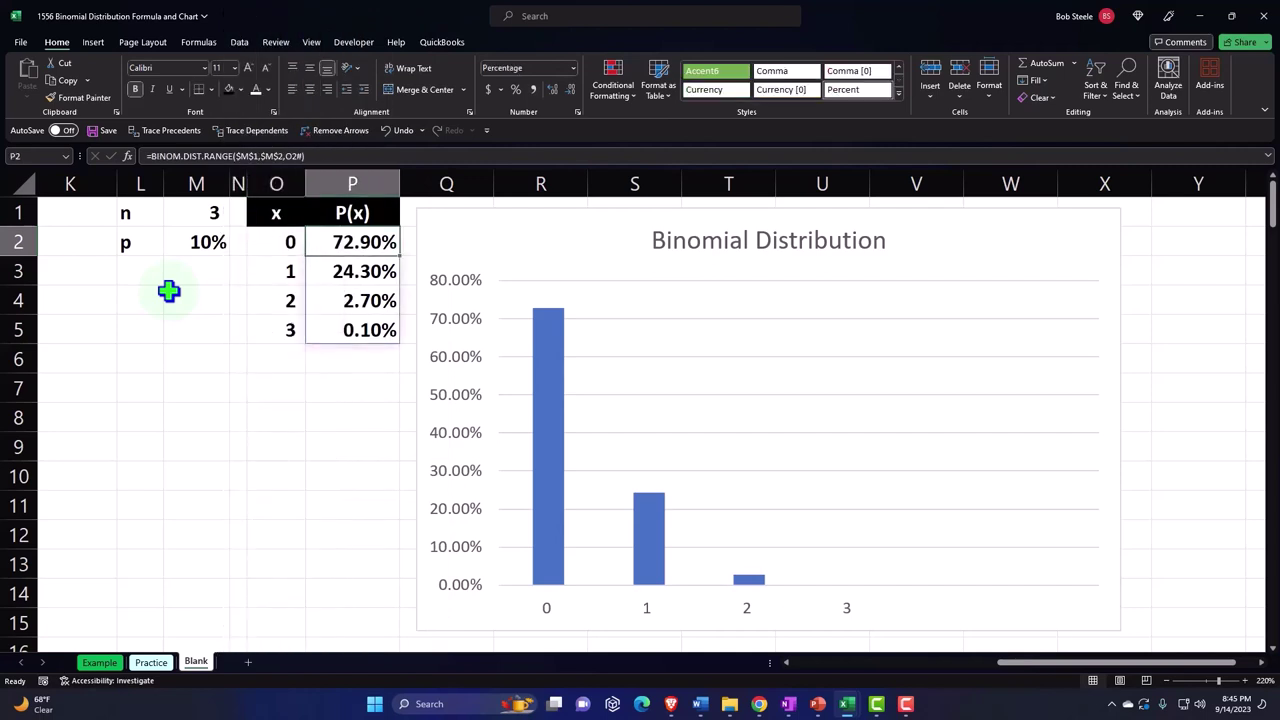
pyautogui.press('Down')
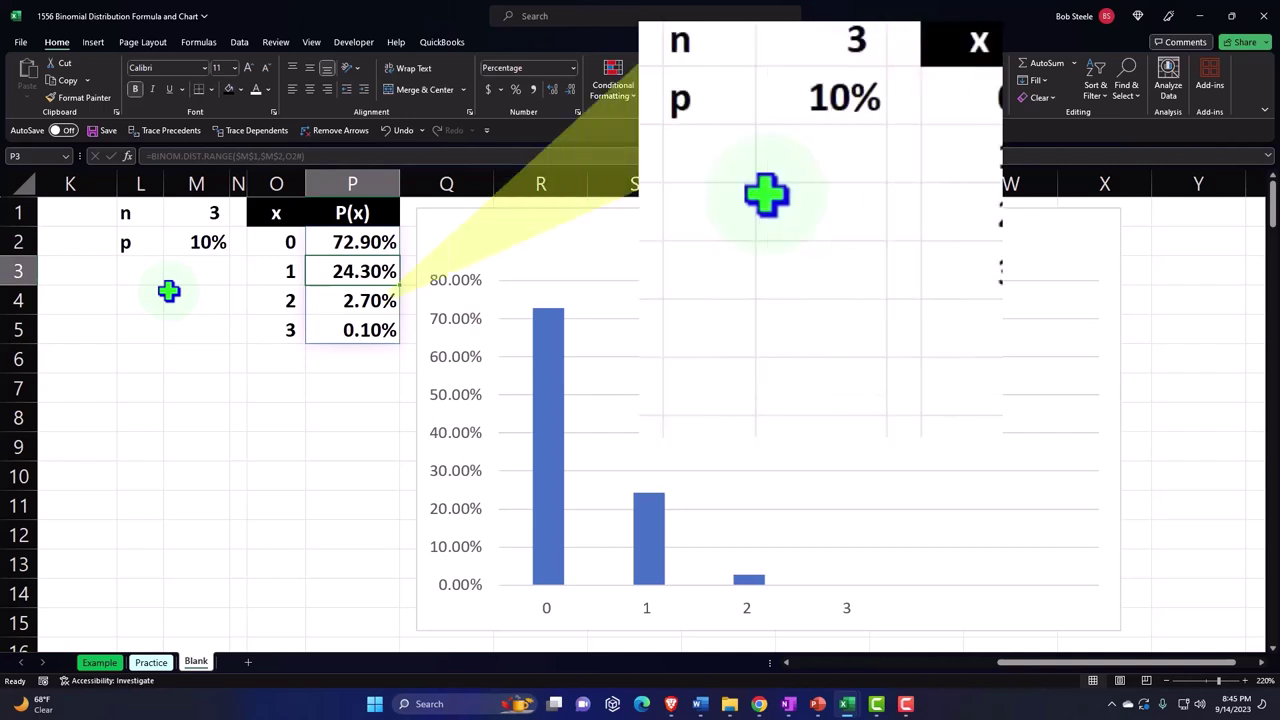
pyautogui.press('Down')
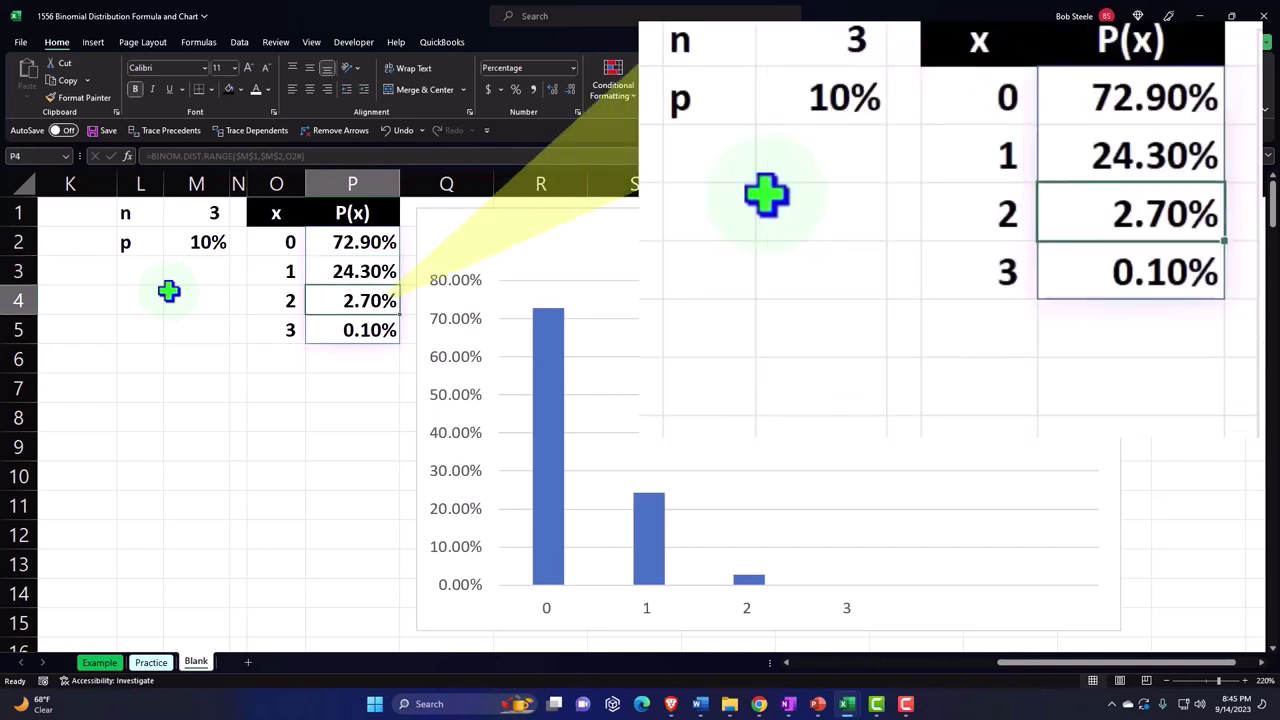
pyautogui.press('Down')
pyautogui.press('Left')
pyautogui.press('Left')
pyautogui.press('Left')
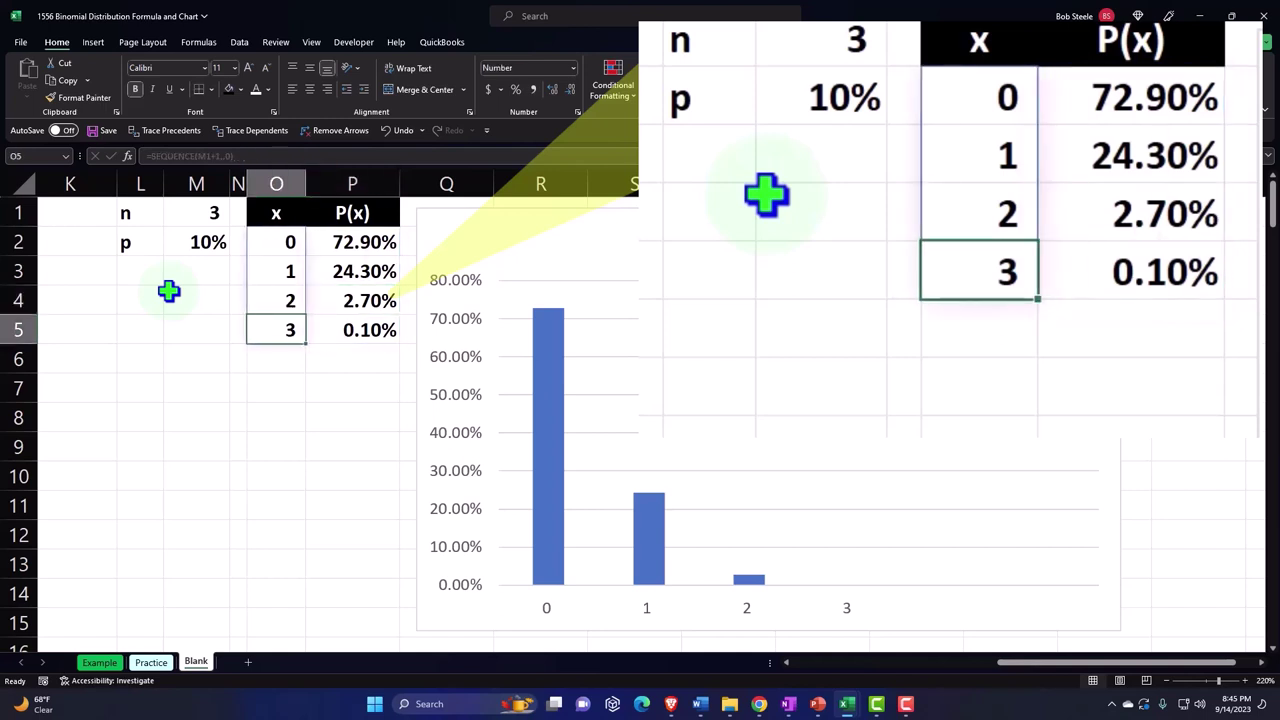
pyautogui.press('Up')
pyautogui.press('Up')
pyautogui.press('Up')
pyautogui.press('Up')
# - Enter n = 4, giving P(x) of 65.61%, 29.16%, 4.86%, 0.36%, 0.01%
pyautogui.write('4')
pyautogui.press('Return')
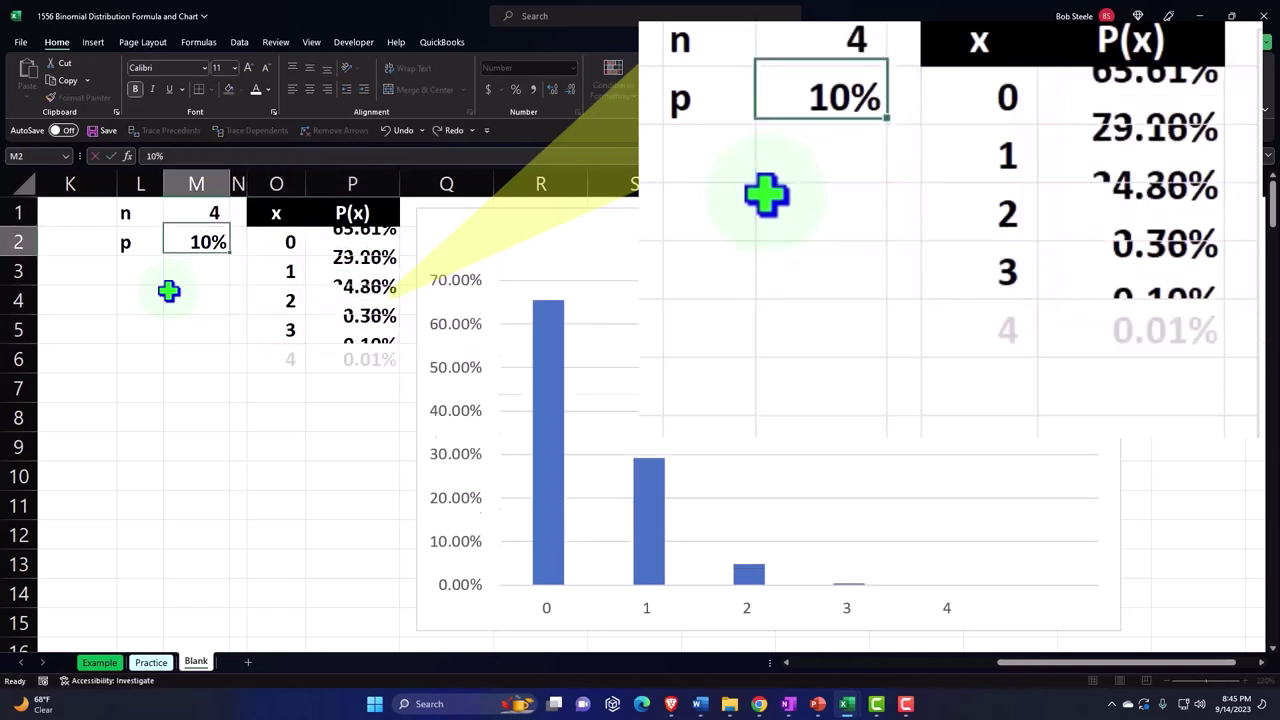
pyautogui.press('Right')
pyautogui.press('Right')
pyautogui.press('Right')
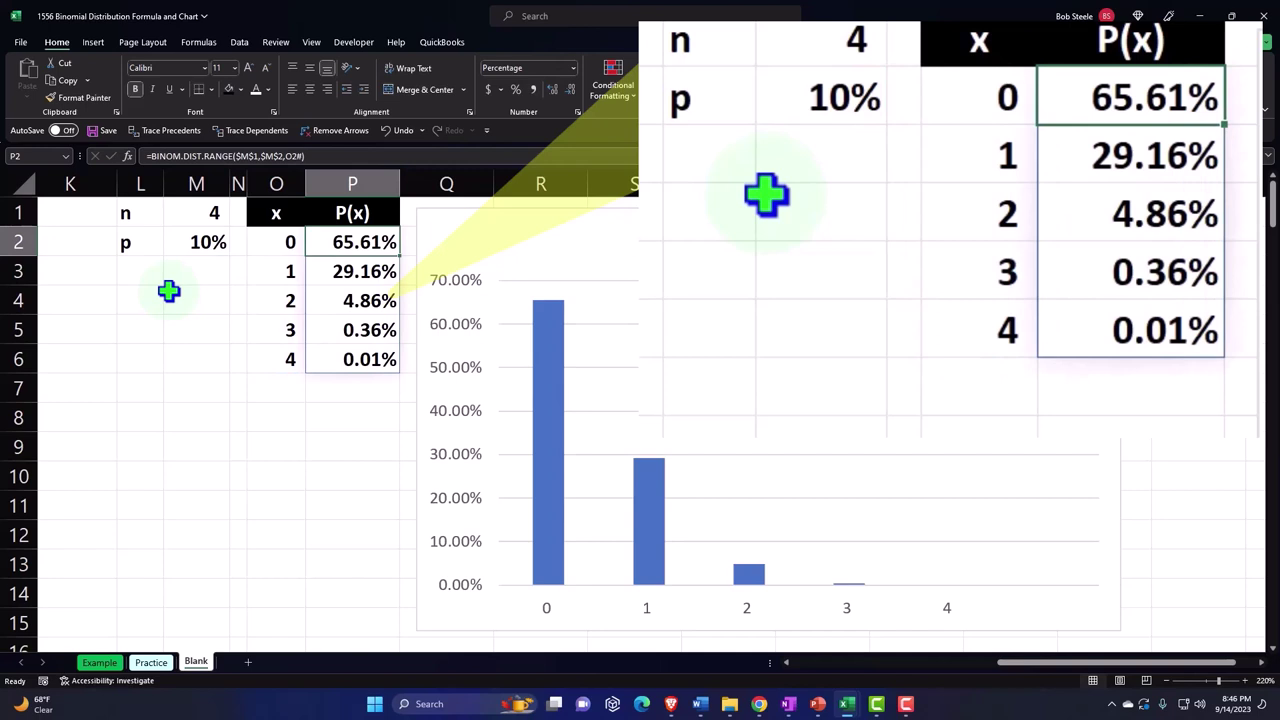
pyautogui.press('Left')
pyautogui.press('Left')
pyautogui.press('Left')
pyautogui.press('Up')
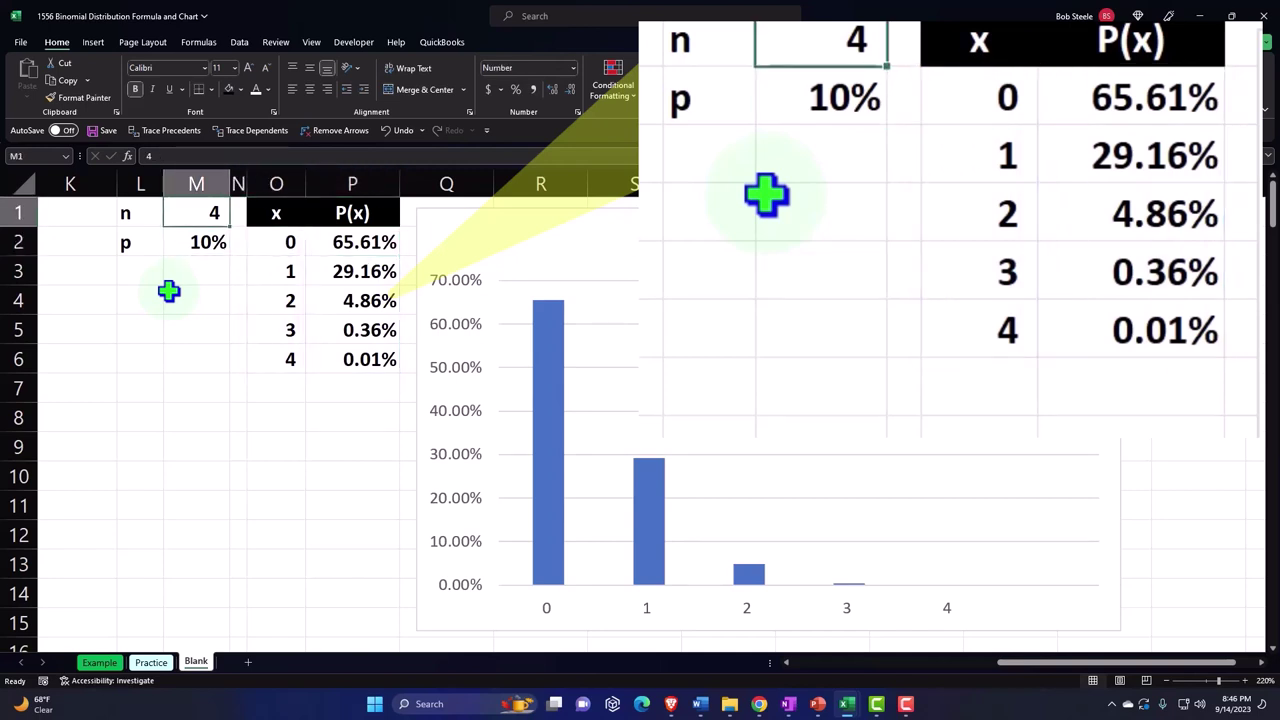
# - Step n up through 5, 6 and 7 in M1
pyautogui.write('5')
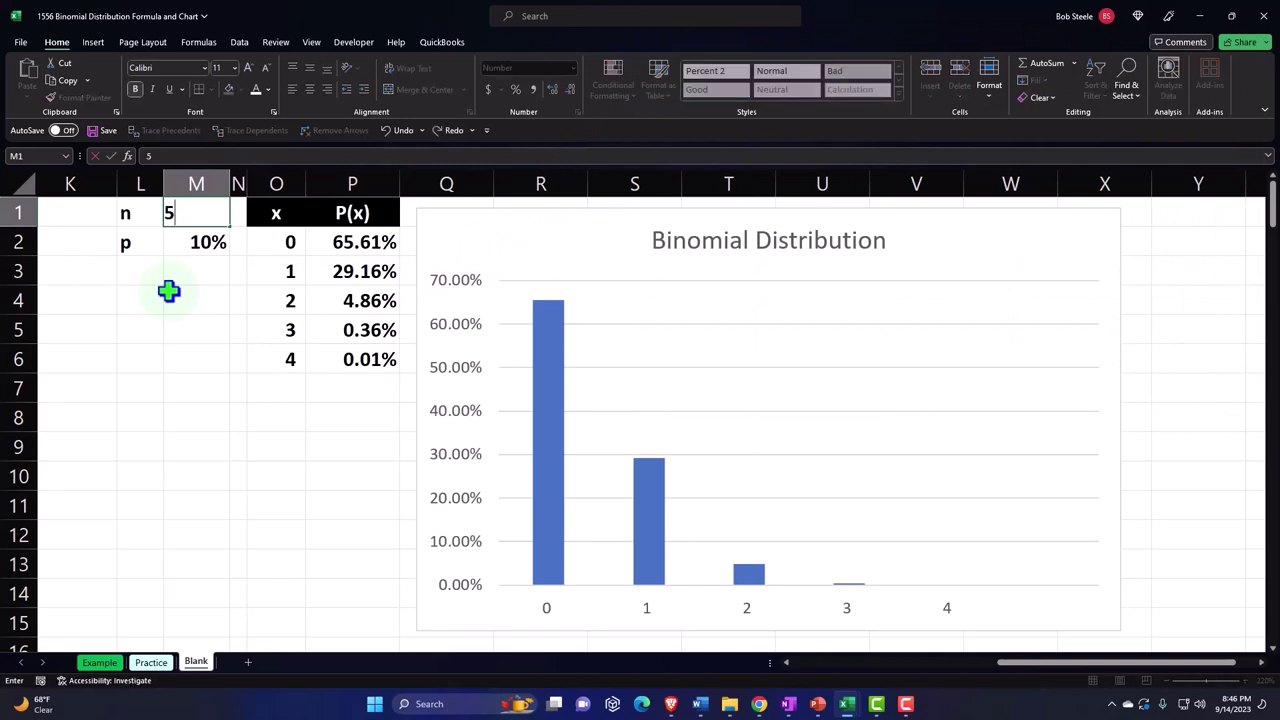
pyautogui.press('Return')
pyautogui.press('Up')
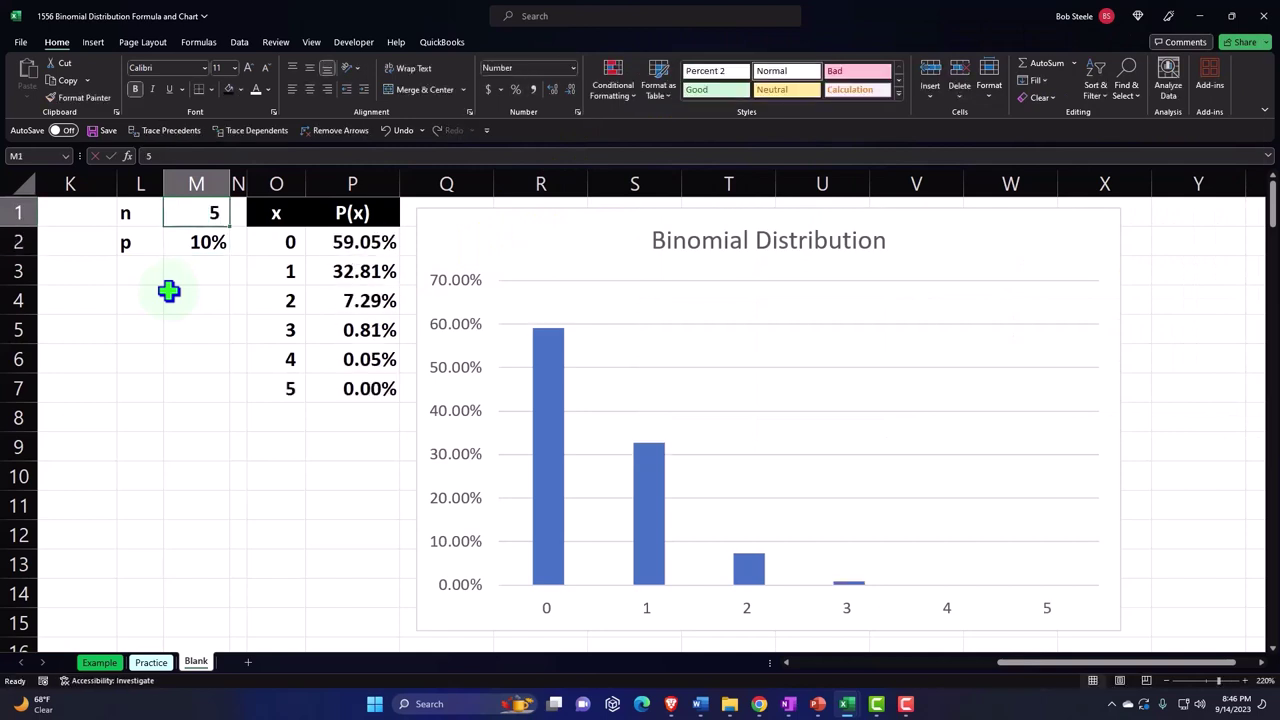
pyautogui.write('6')
pyautogui.press('Return')
pyautogui.press('Up')
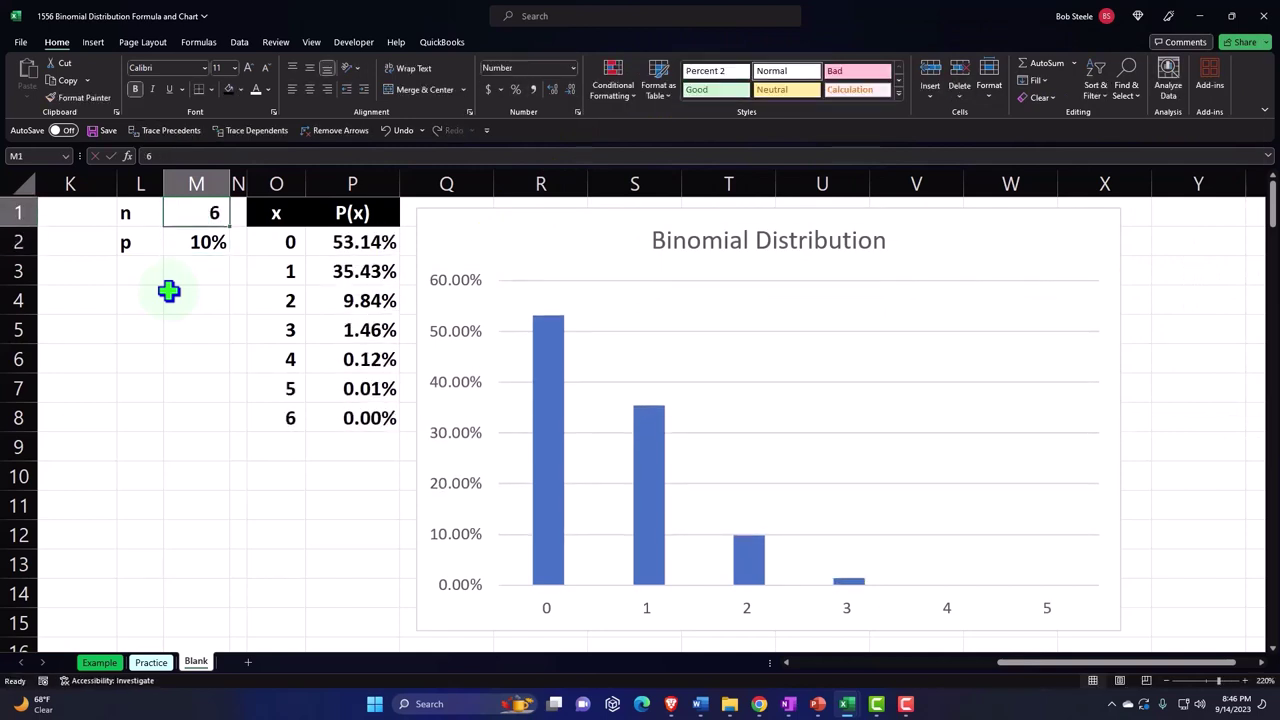
pyautogui.write('7')
pyautogui.press('Return')
pyautogui.press('Up')
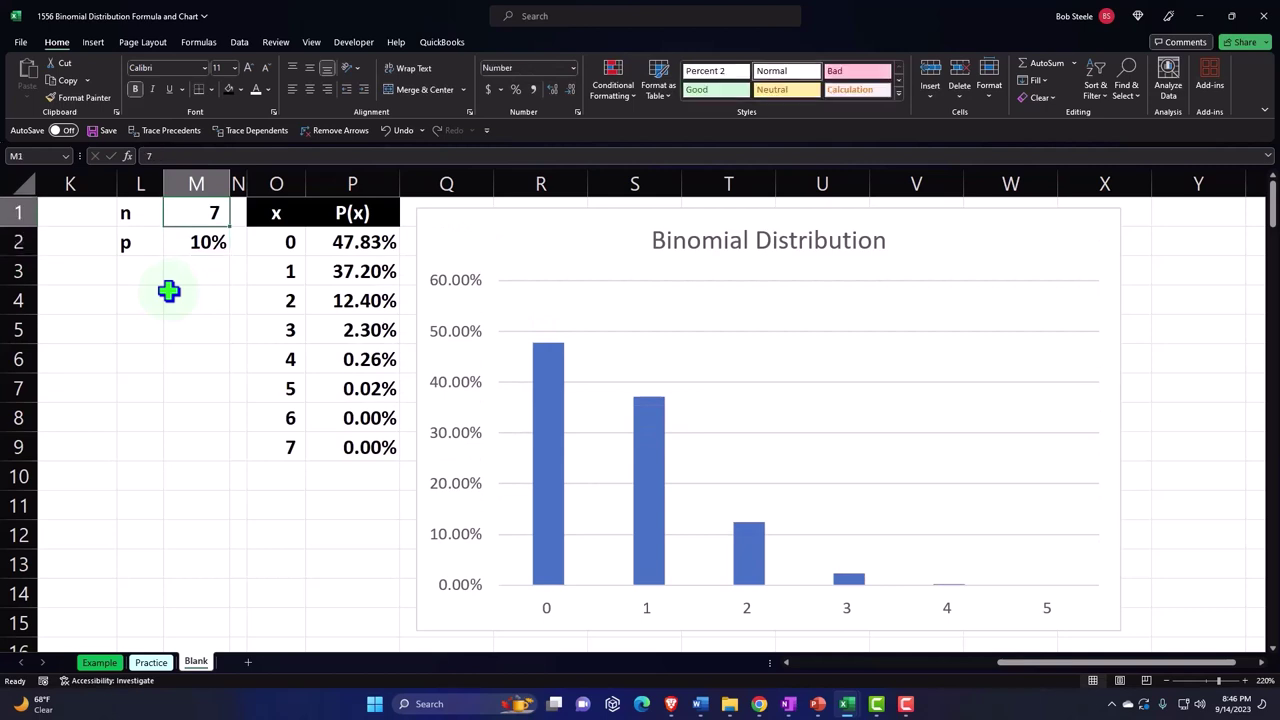
# - Review the n = 7 probabilities, 47.83% at x=0 and 37.20% at x=1
pyautogui.press('Right')
pyautogui.press('Right')
pyautogui.press('Right')
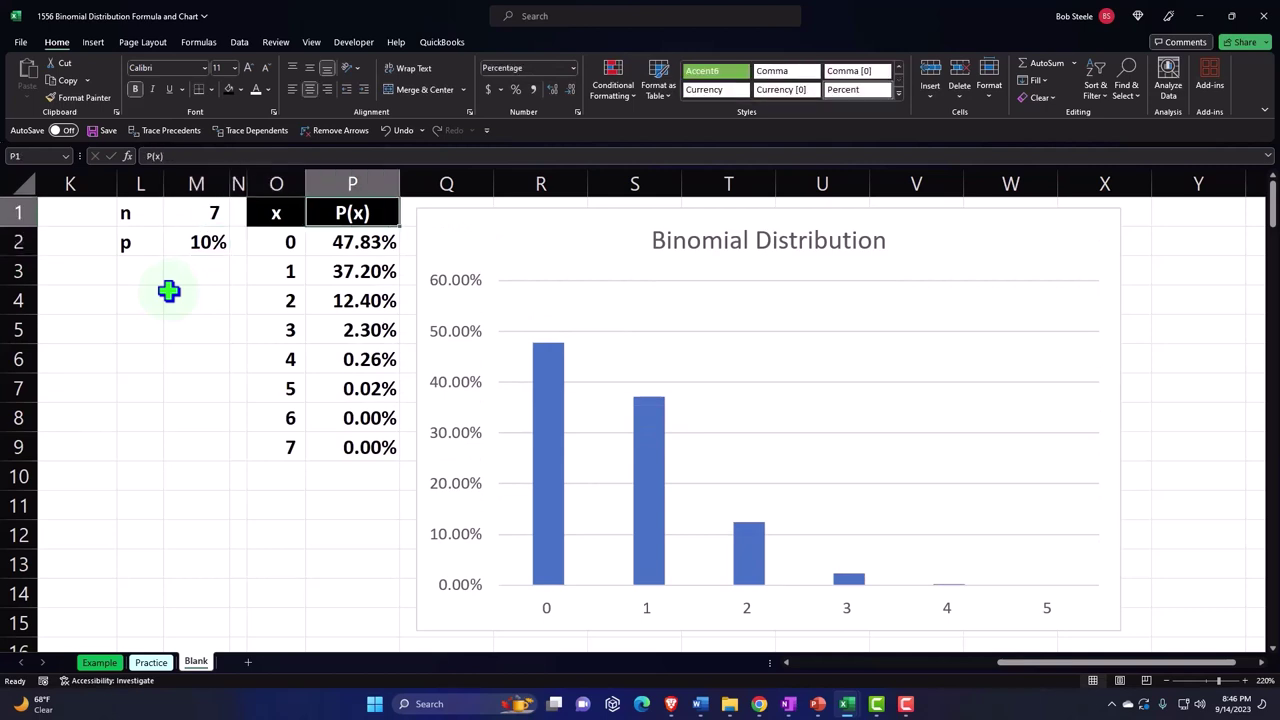
pyautogui.press('Down')
pyautogui.press('Down')
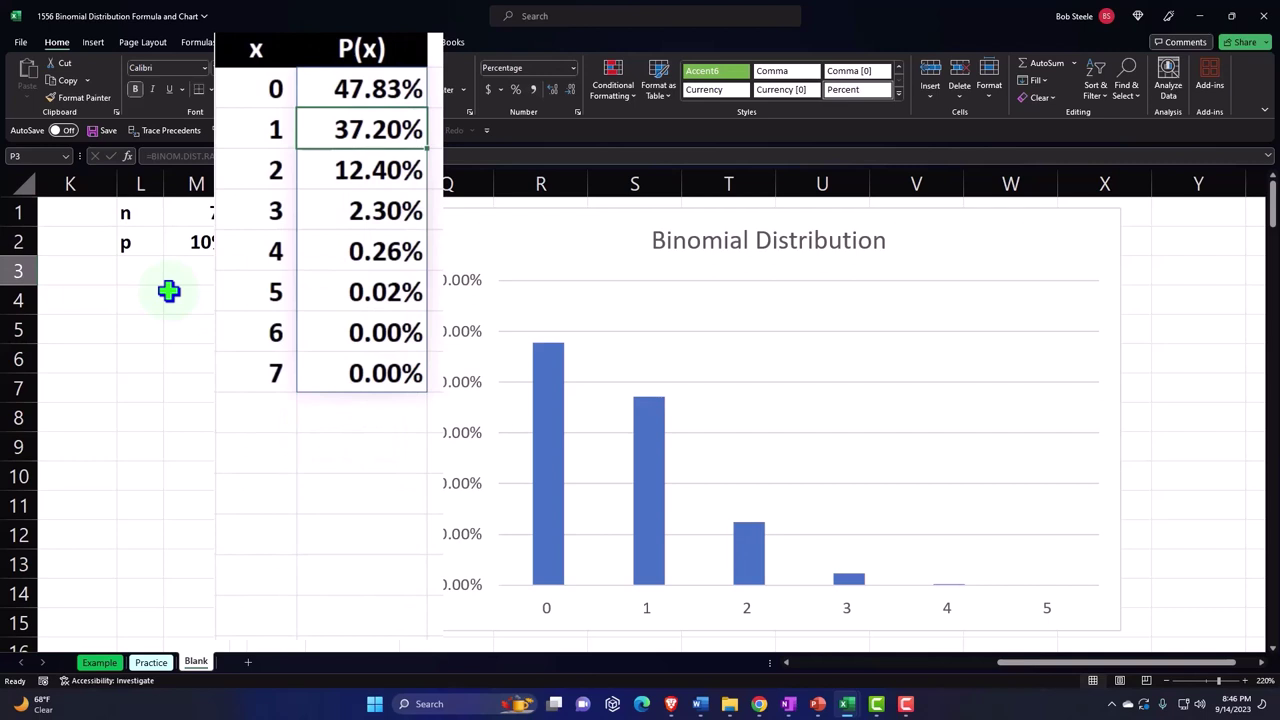
pyautogui.press('Up')
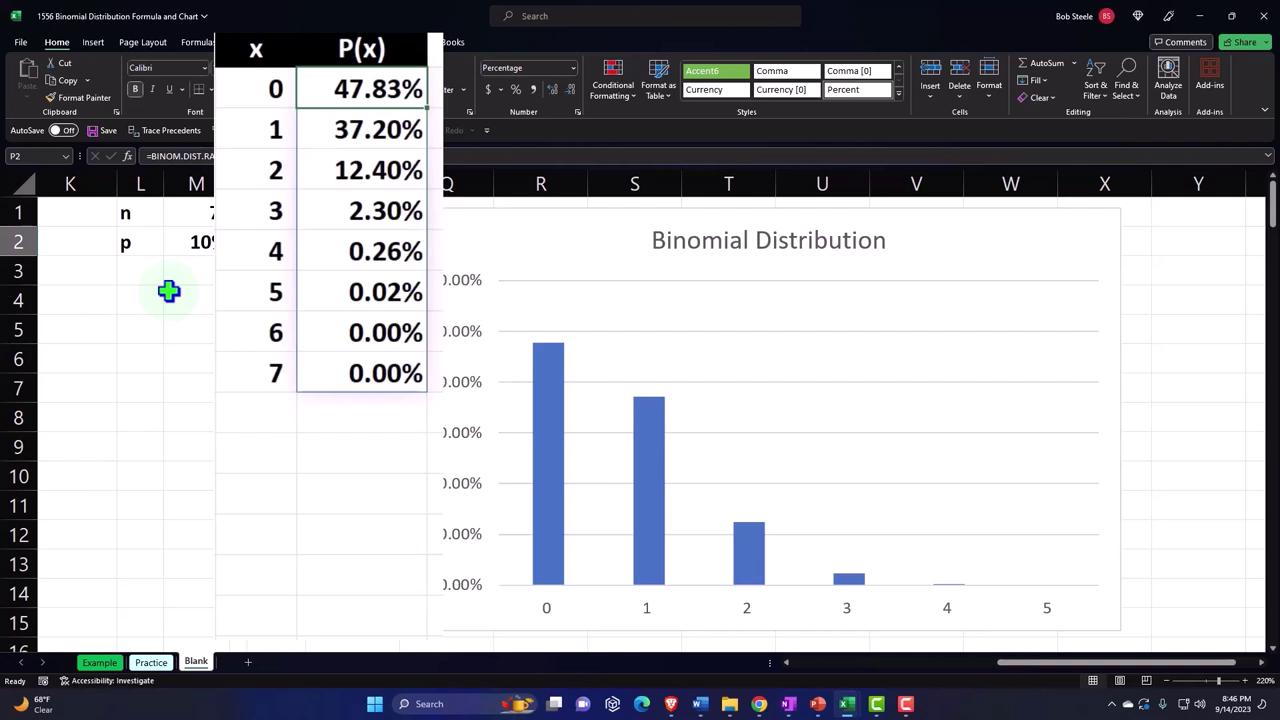
pyautogui.press('Down')
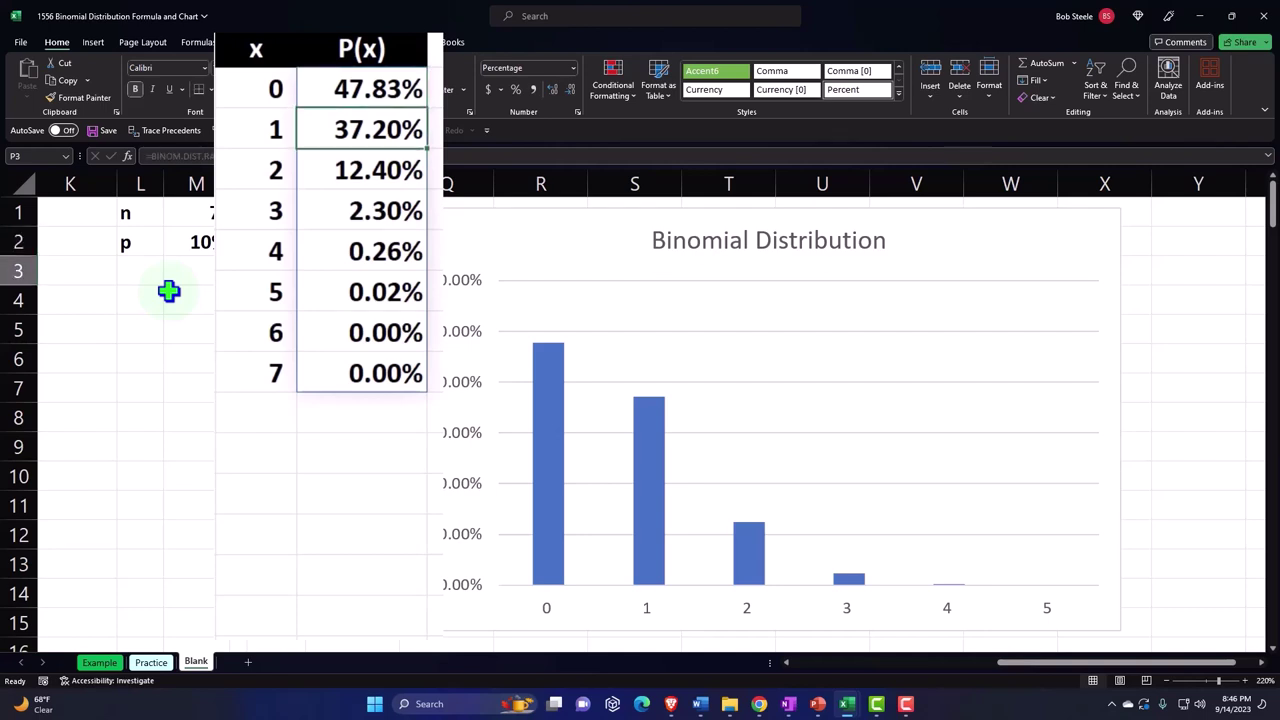
pyautogui.press('Down')
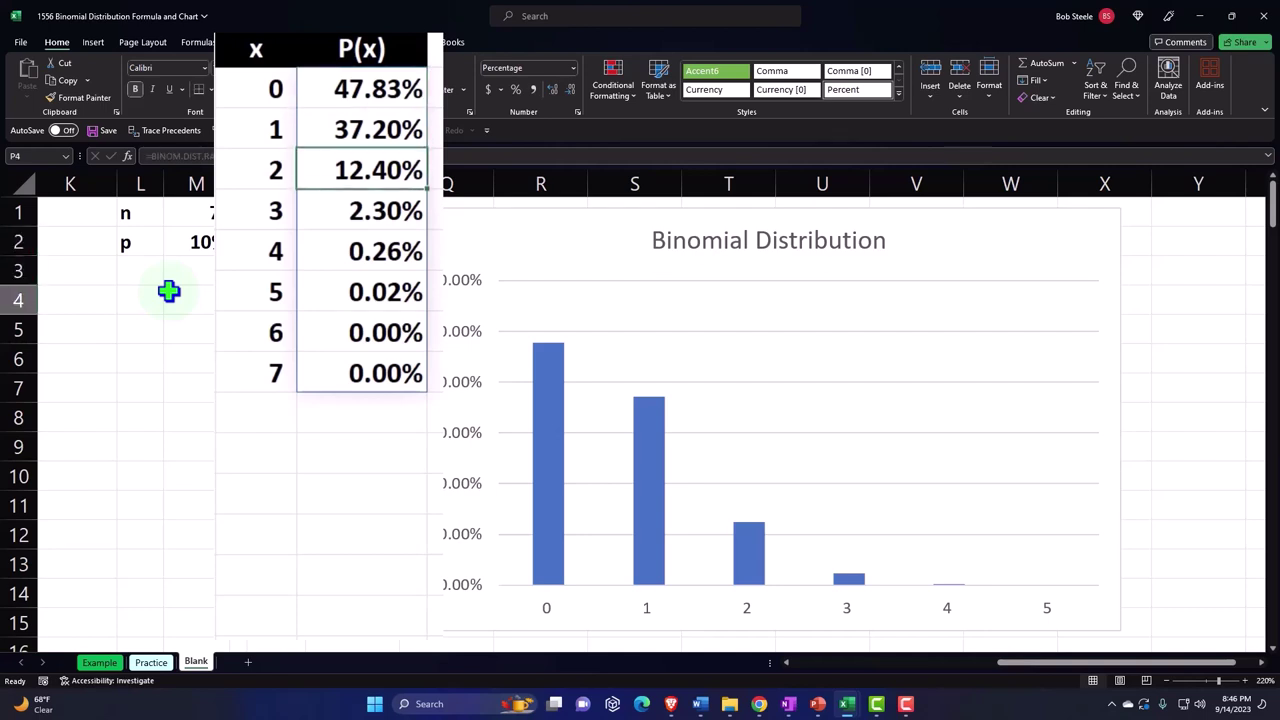
pyautogui.press('Down')
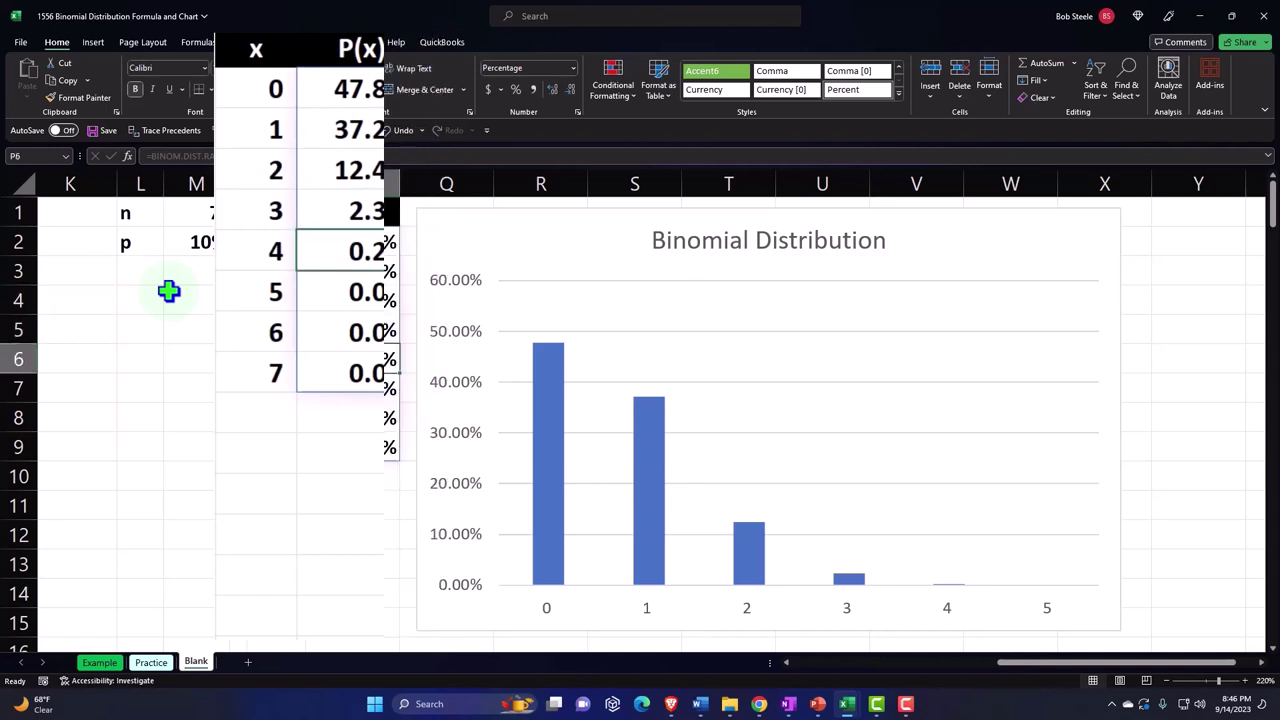
pyautogui.press('Left')
pyautogui.press('Left')
pyautogui.press('Left')
pyautogui.press('Up')
pyautogui.press('Up')
pyautogui.press('Up')
pyautogui.press('Up')
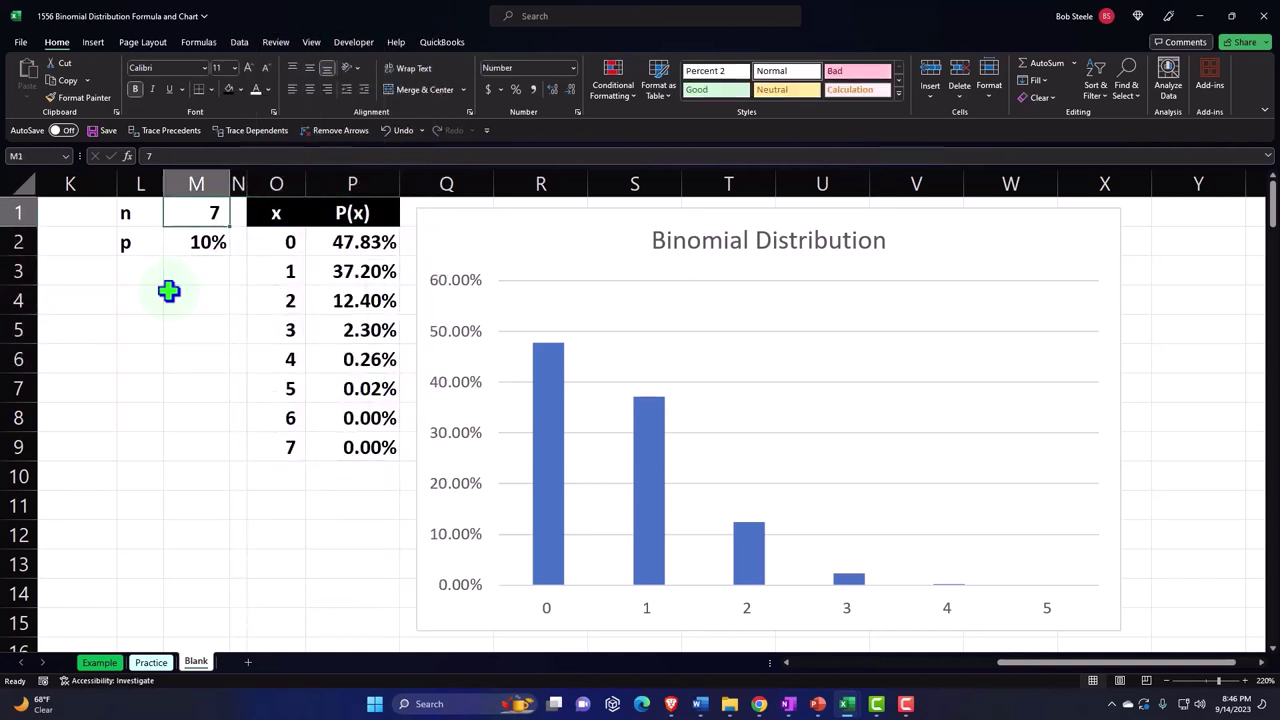
# - Change n to 10, then to 15, so P(x) runs x=0–15
pyautogui.write('10')
pyautogui.press('Return')
pyautogui.press('Right')
pyautogui.press('Right')
pyautogui.press('Right')
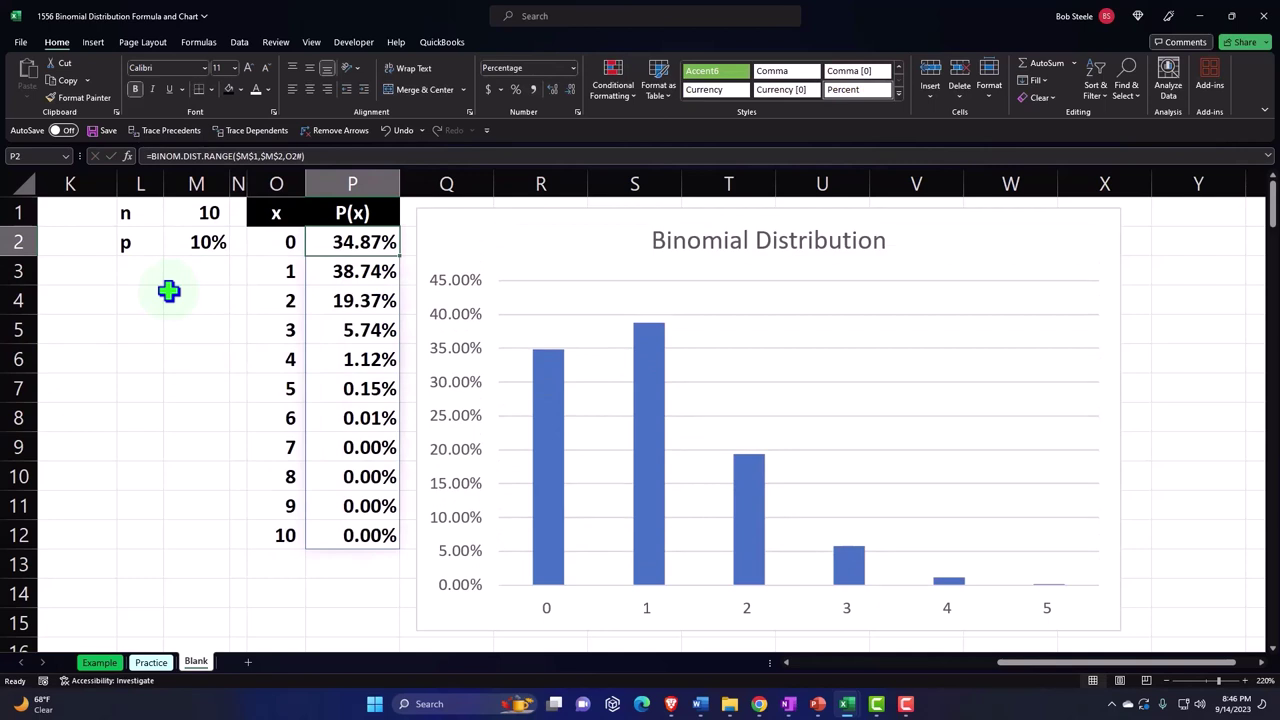
pyautogui.press('Left')
pyautogui.press('Left')
pyautogui.press('Left')
pyautogui.press('Up')
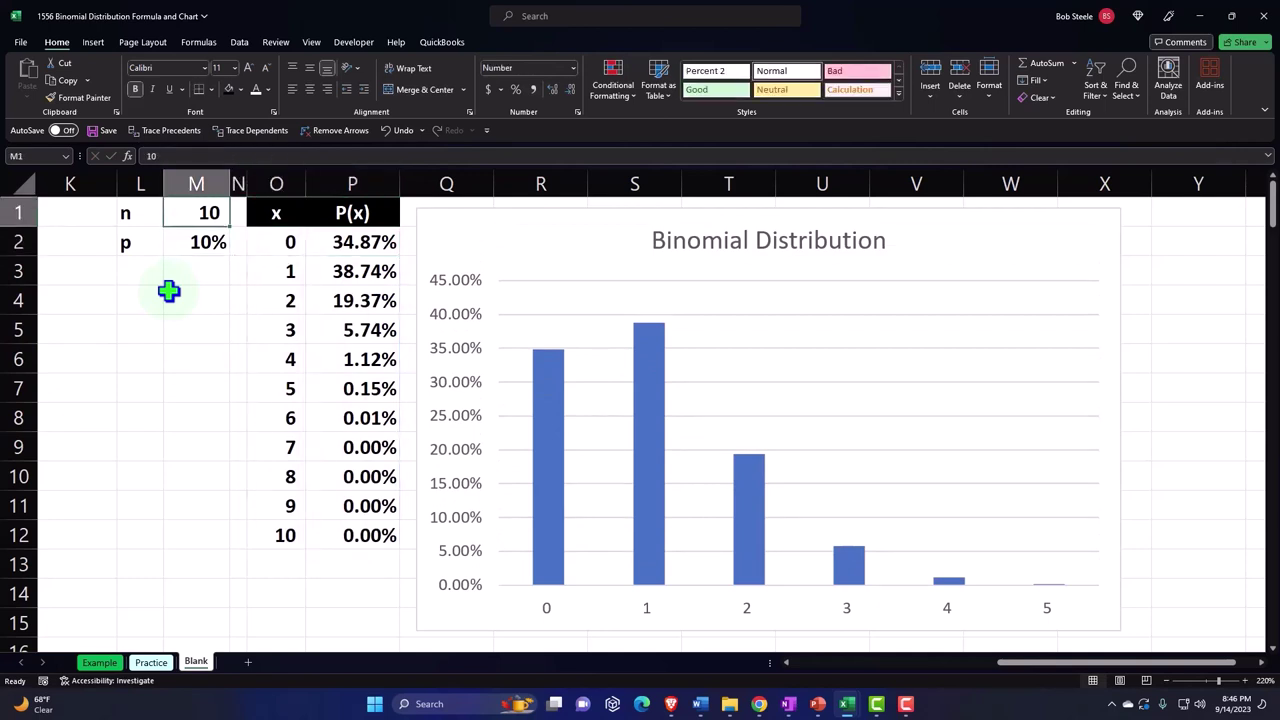
pyautogui.write('15')
pyautogui.press('Return')
# - Try n values of 20 and then 50, checking the P(x) results each time
pyautogui.press('Right')
pyautogui.press('Right')
pyautogui.press('Right')
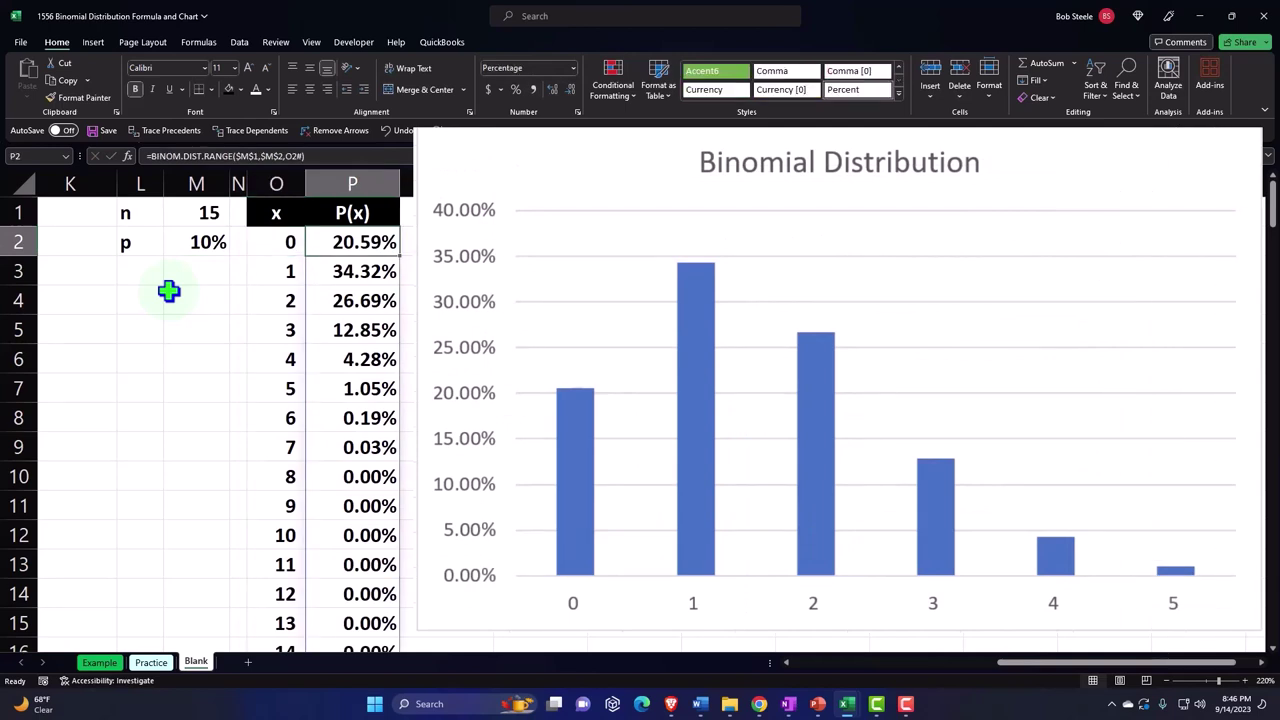
pyautogui.press('Left')
pyautogui.press('Left')
pyautogui.press('Left')
pyautogui.press('Up')
pyautogui.write('20')
pyautogui.press('Return')
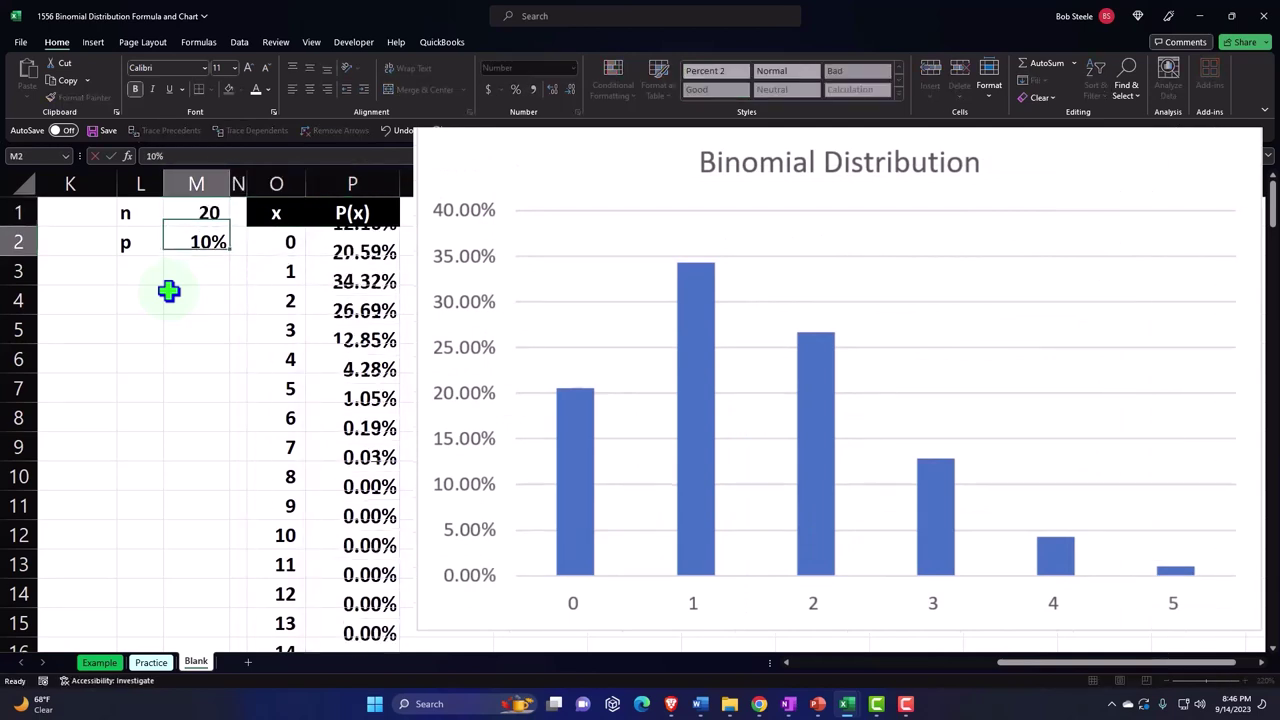
pyautogui.press('Right')
pyautogui.press('Right')
pyautogui.press('Right')
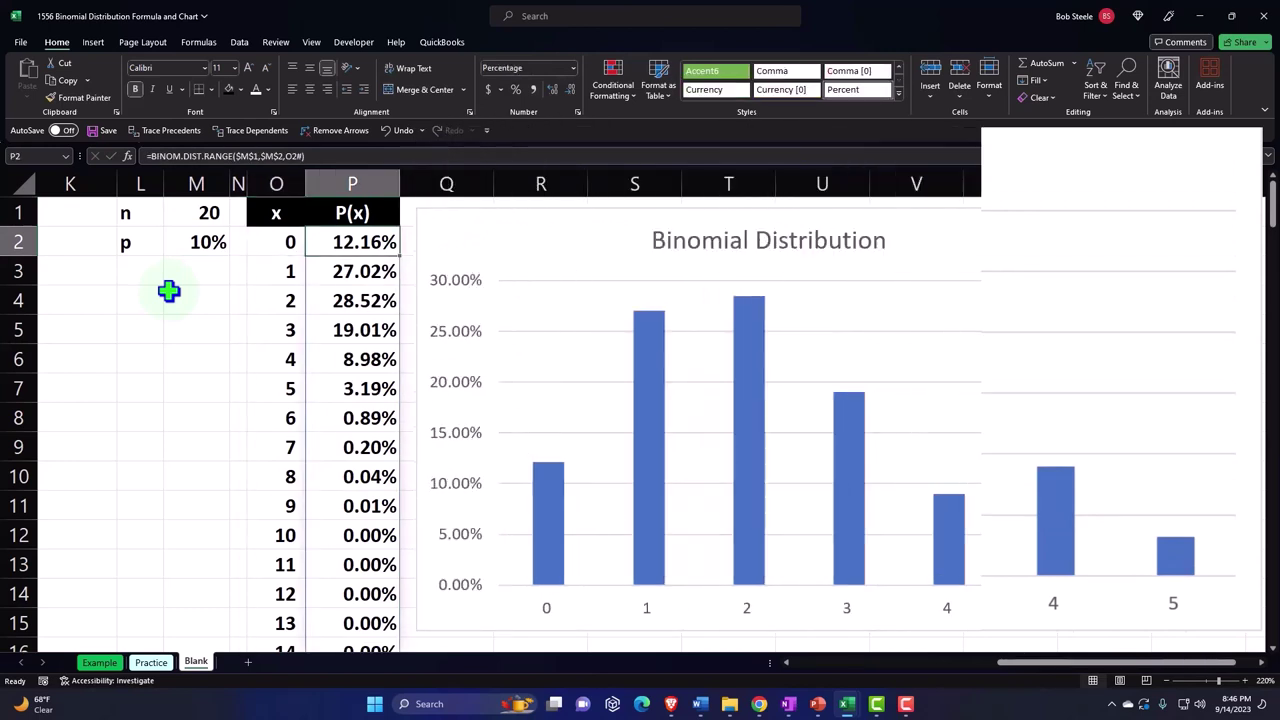
pyautogui.press('Left')
pyautogui.press('Left')
pyautogui.press('Left')
pyautogui.press('Up')
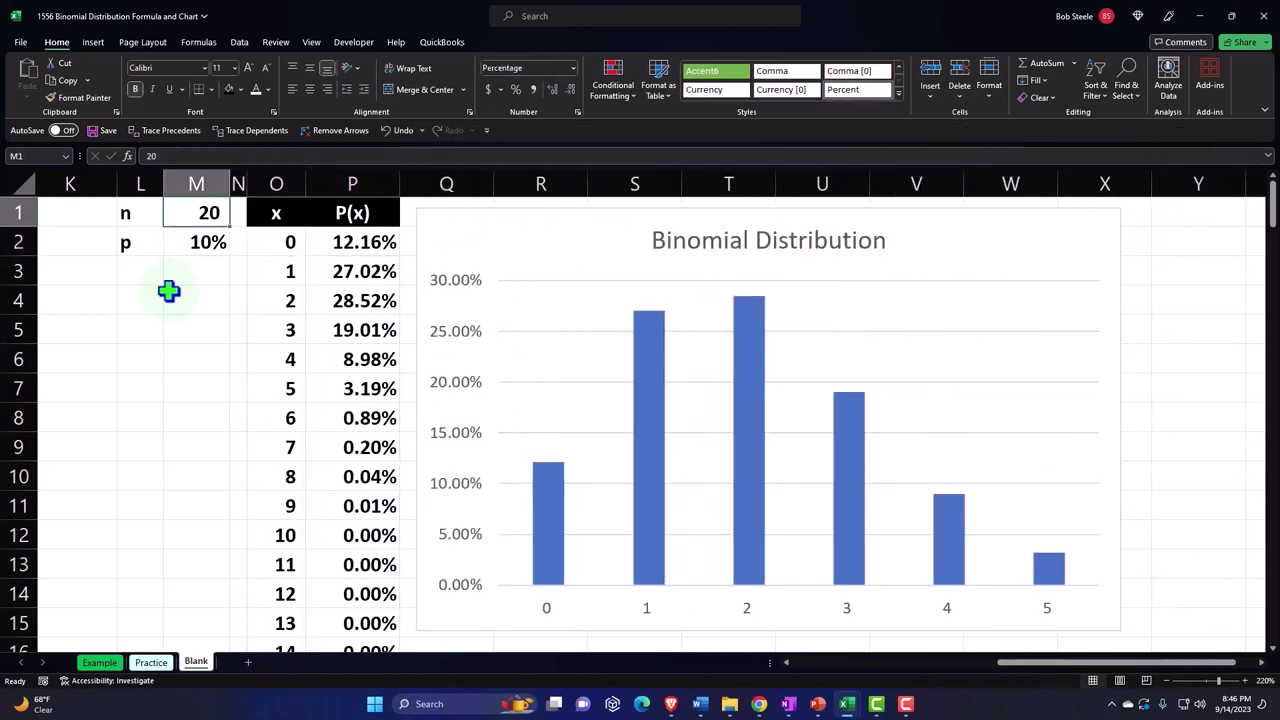
pyautogui.write('50')
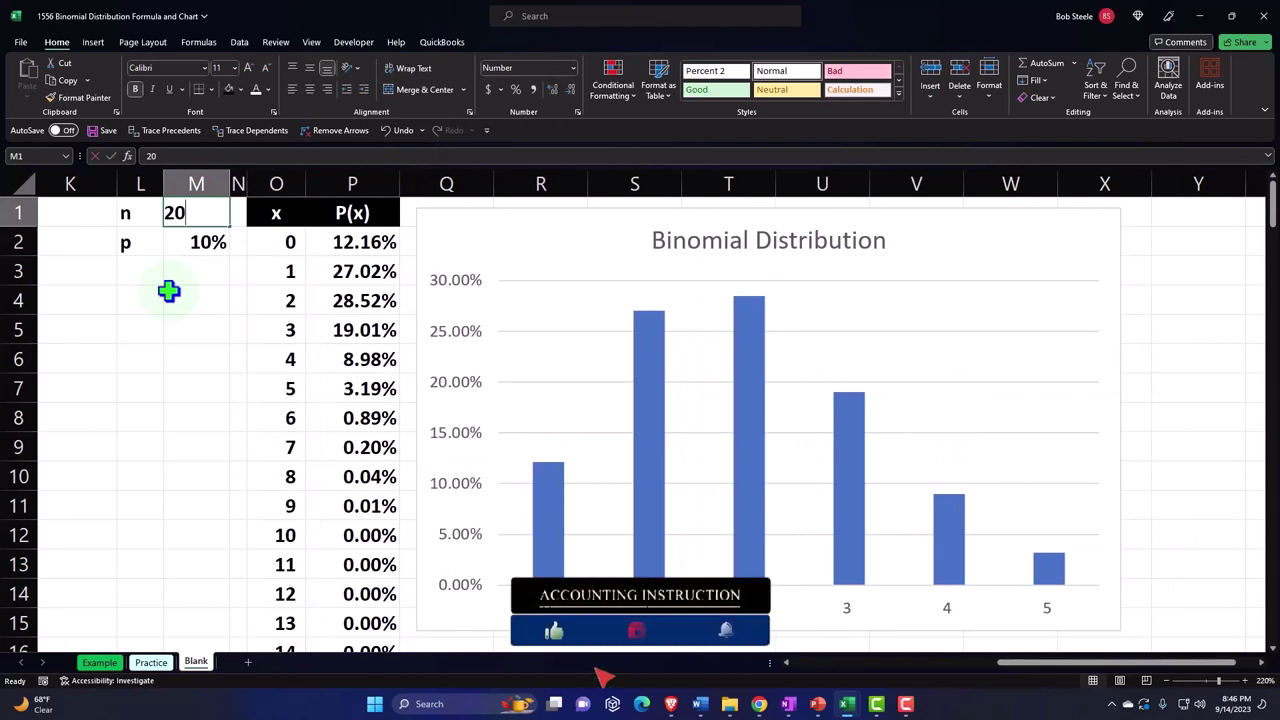
pyautogui.press('Return')
# - Set n back to 5, giving P(x) of 59.05%, 32.81%, 7.29%, 0.81%, 0.05%, 0.00%
pyautogui.press('Right')
pyautogui.press('Right')
pyautogui.press('Right')
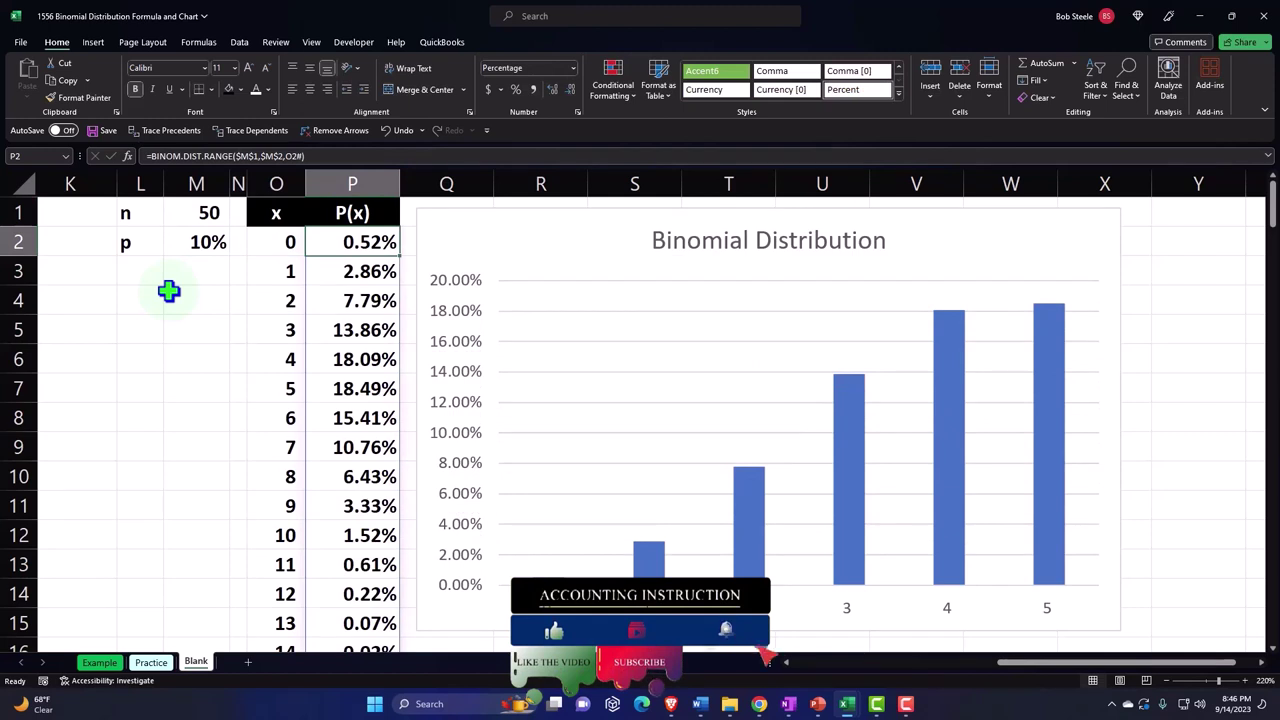
pyautogui.press('Left')
pyautogui.press('Left')
pyautogui.press('Left')
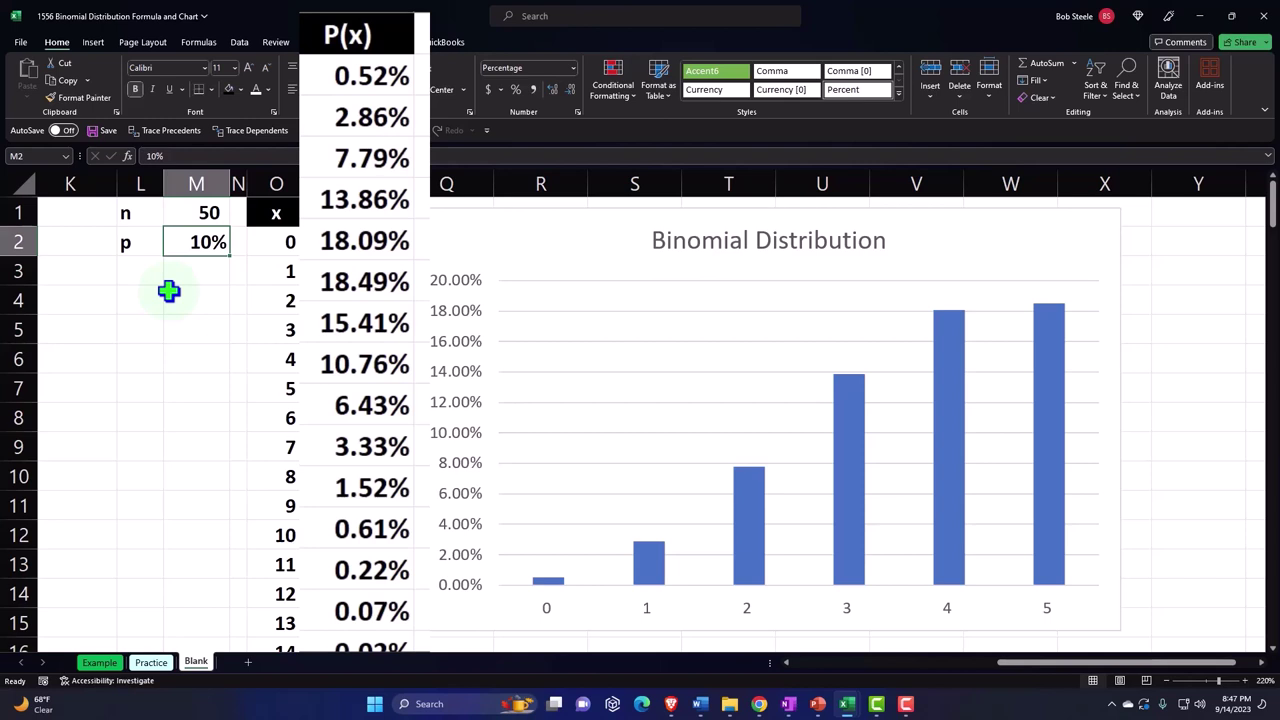
pyautogui.press('Up')
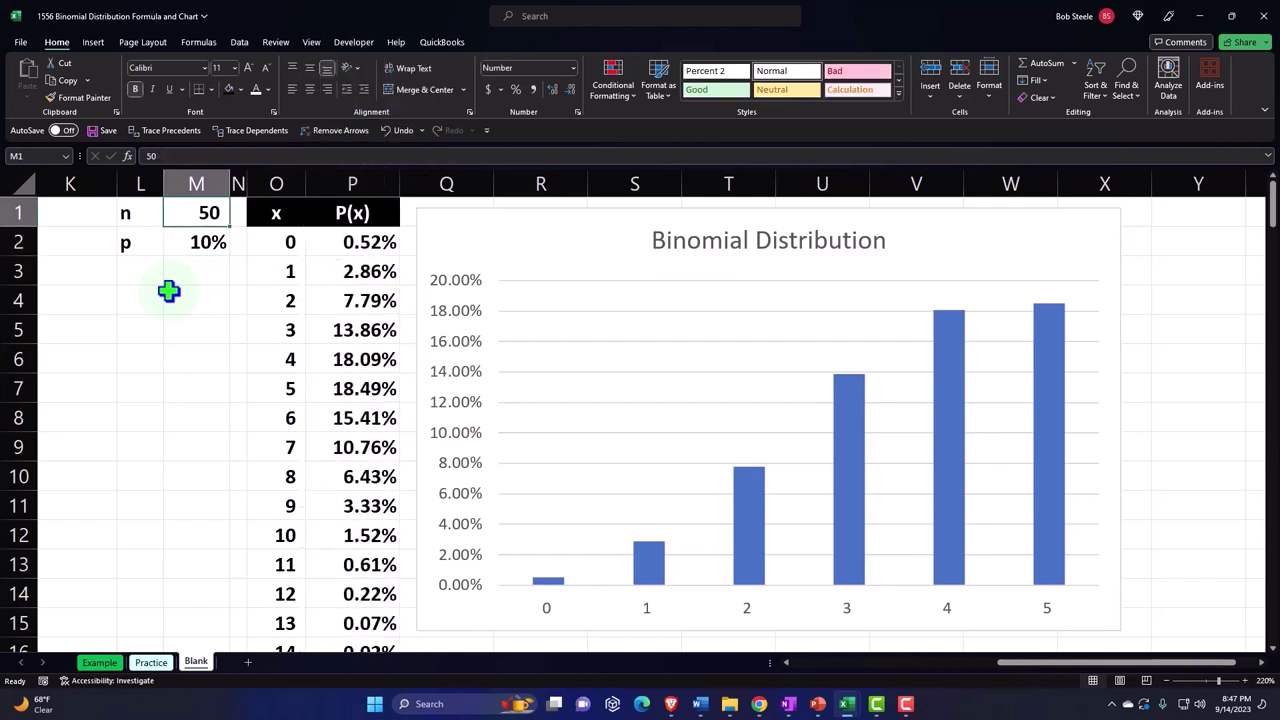
pyautogui.write('5')
pyautogui.press('Return')
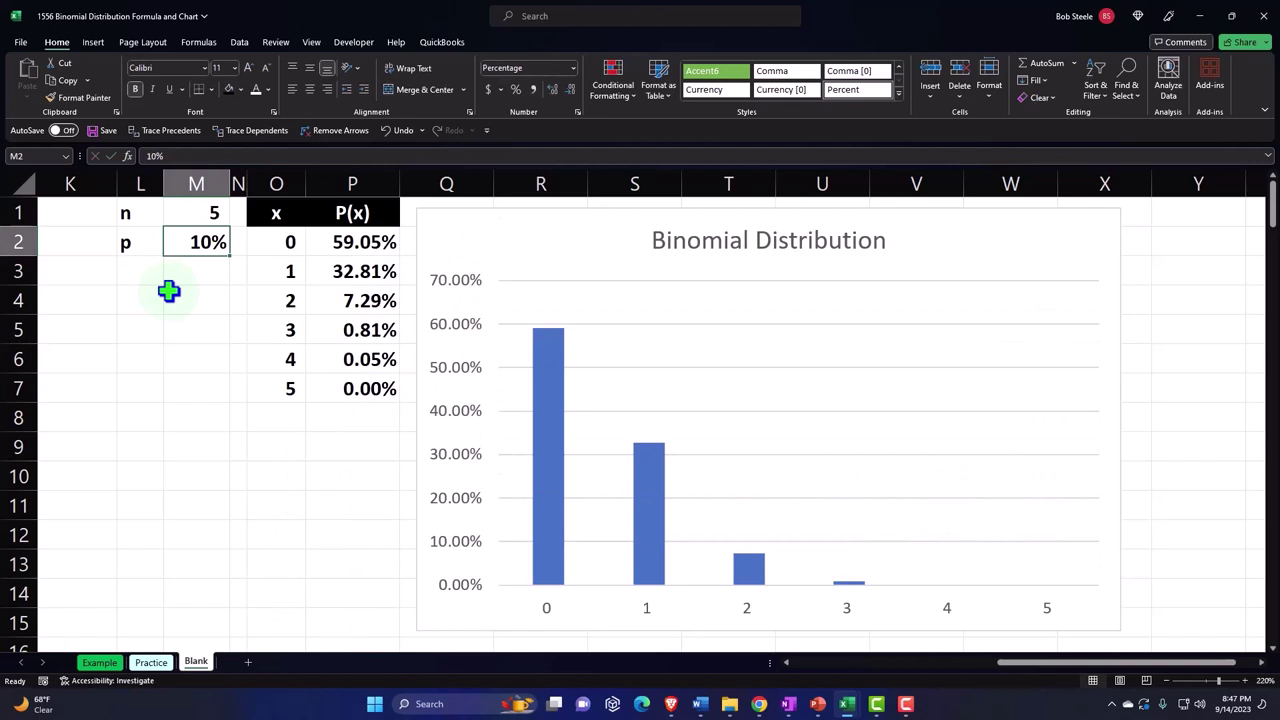
pyautogui.press('Left')
pyautogui.press('Left')
pyautogui.press('Left')
pyautogui.press('Left')
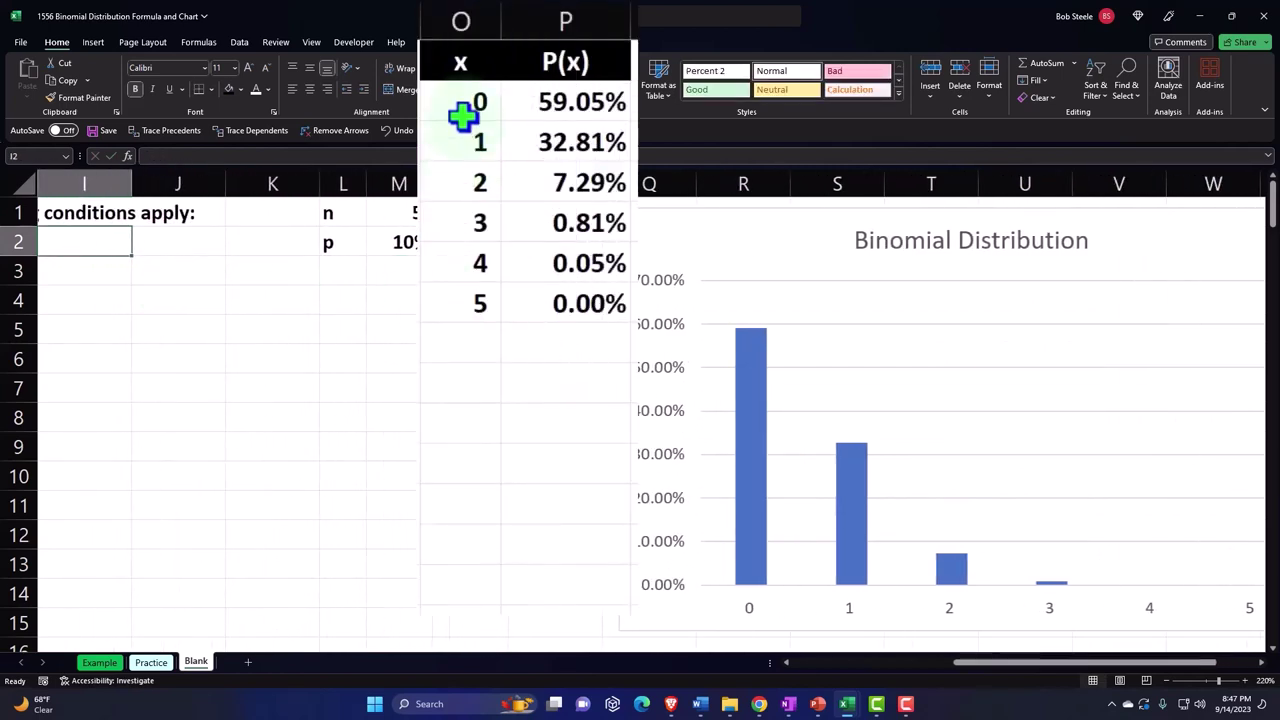
# - Fill the x and P(x) output range O2:P50 with a custom light cyan colour
pyautogui.moveTo(479, 242); pyautogui.dragTo(527, 512)
pyautogui.scroll(13, 502, 359)
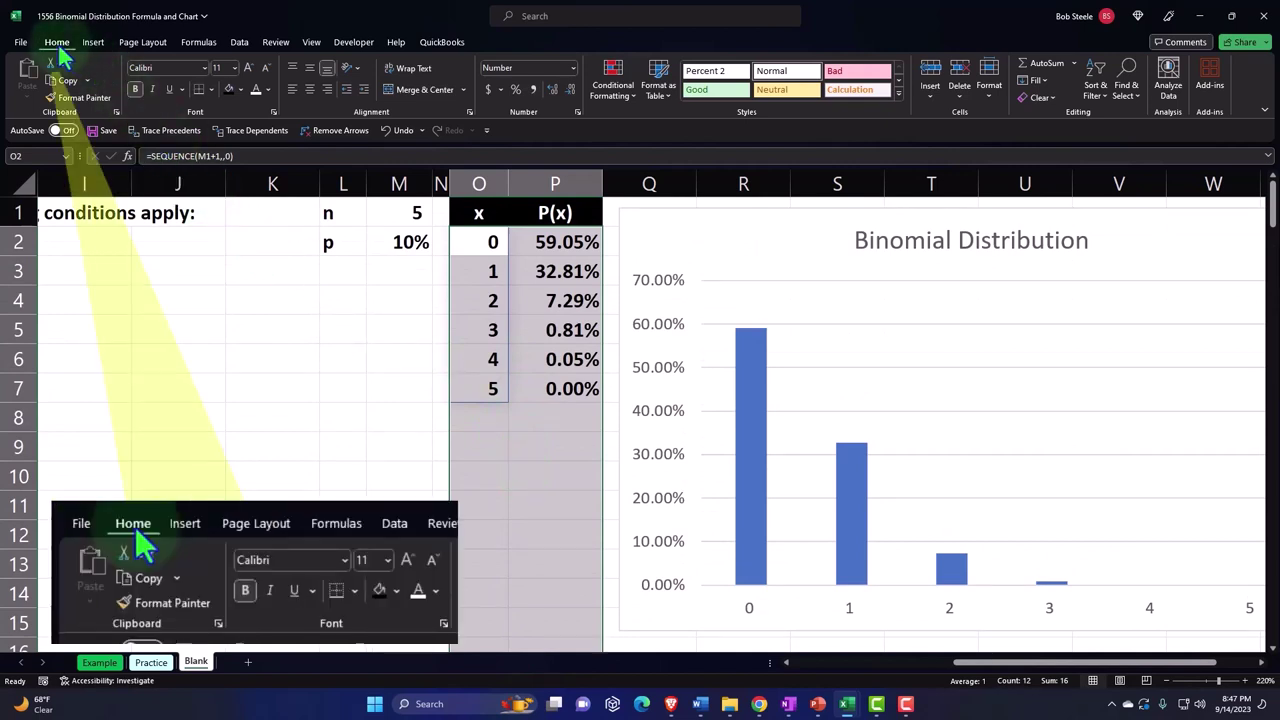
pyautogui.click(240, 89)
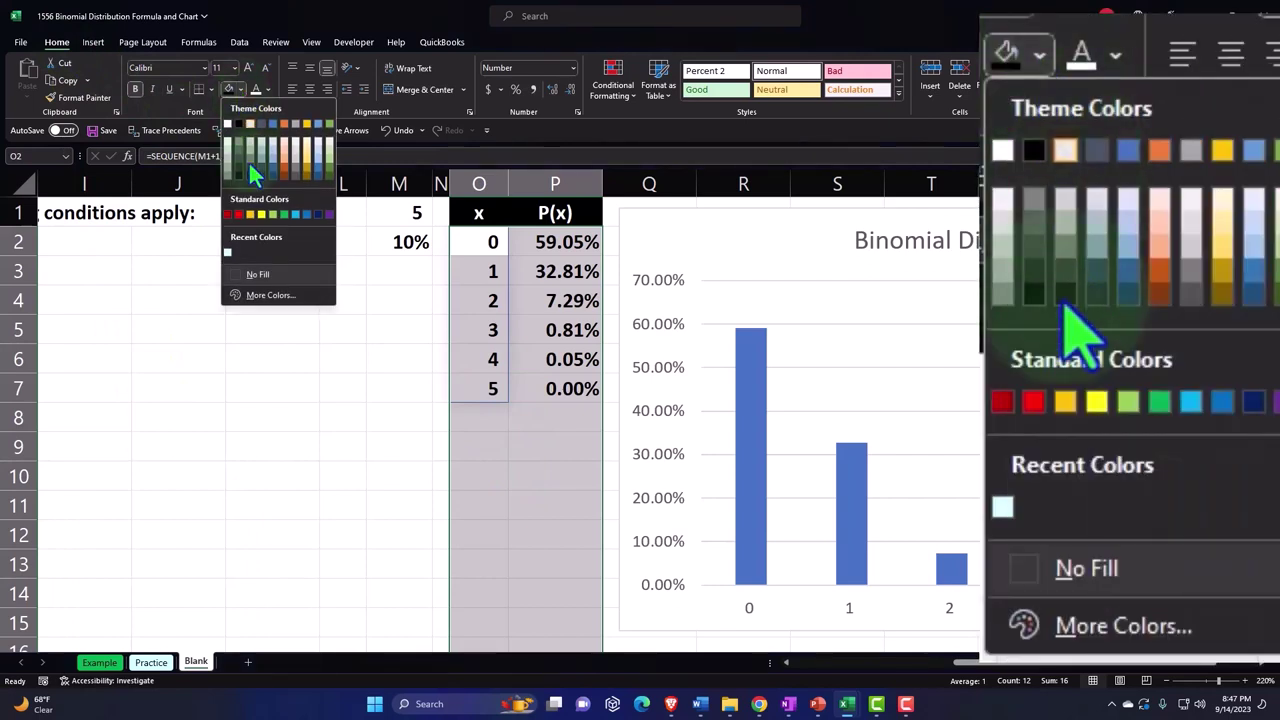
pyautogui.press('Escape')
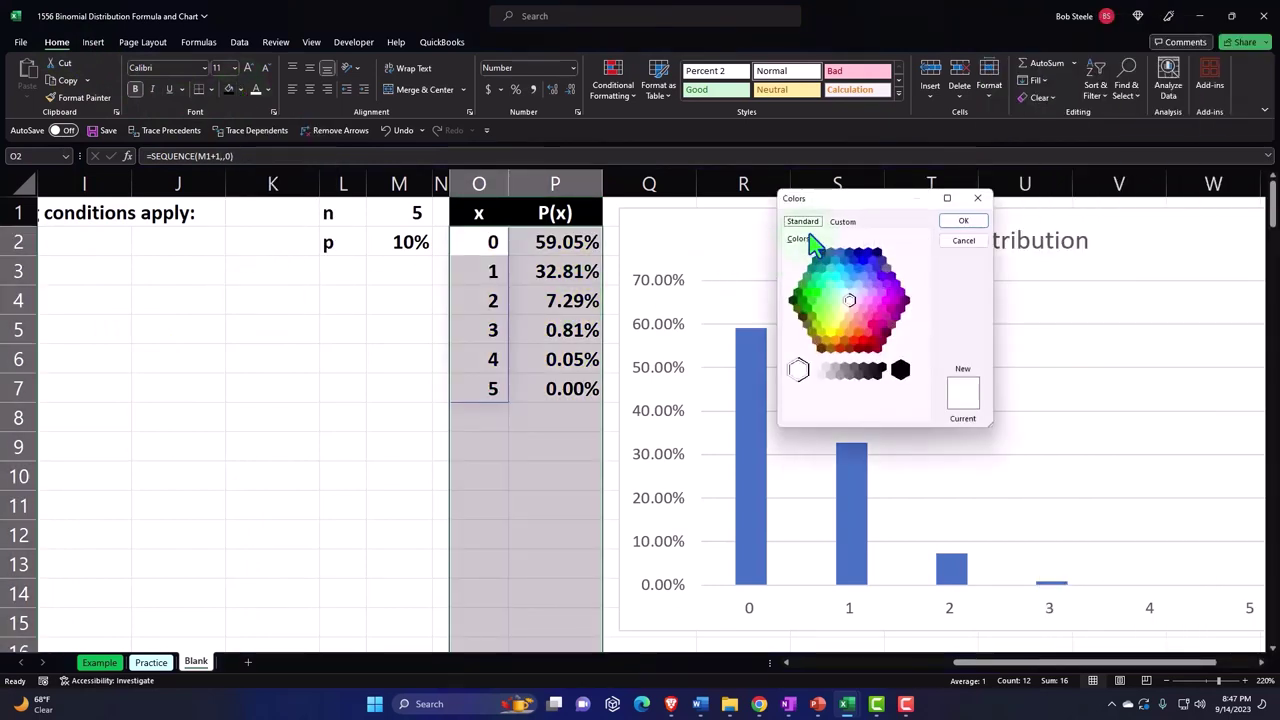
pyautogui.click(844, 292)
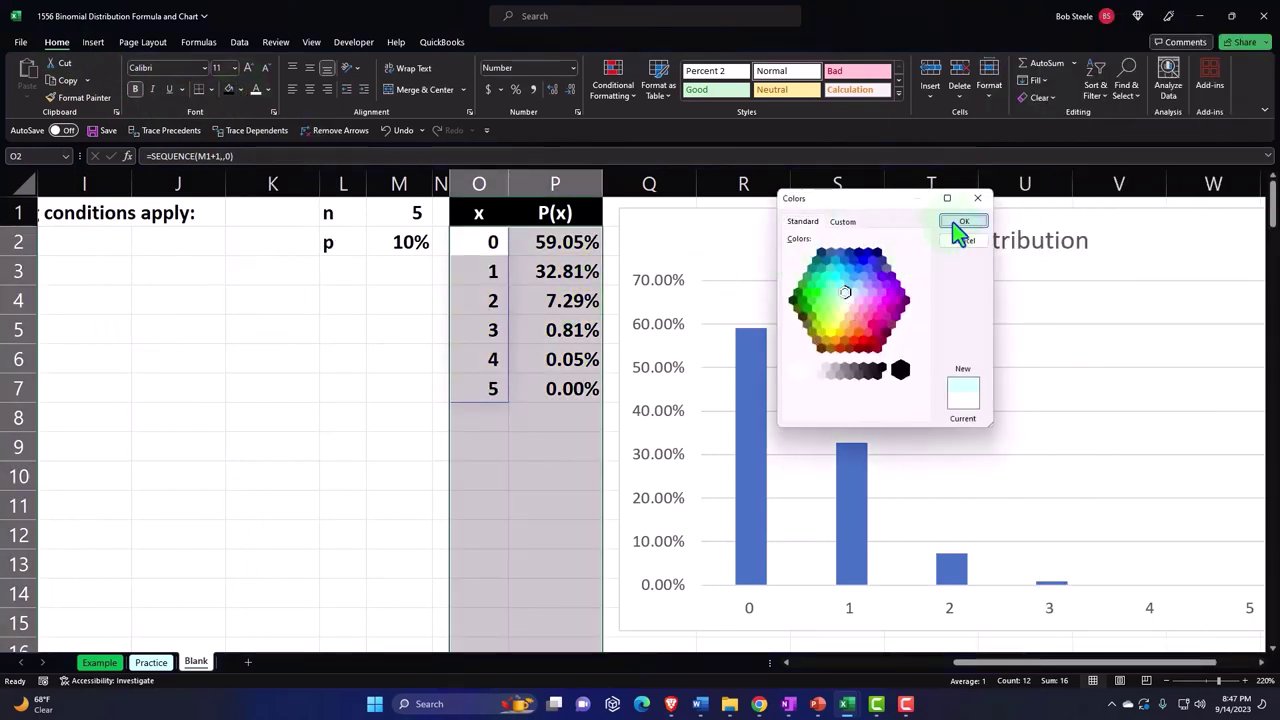
pyautogui.click(962, 221)
# - Add outside borders to the light cyan output cells
pyautogui.click(212, 90)
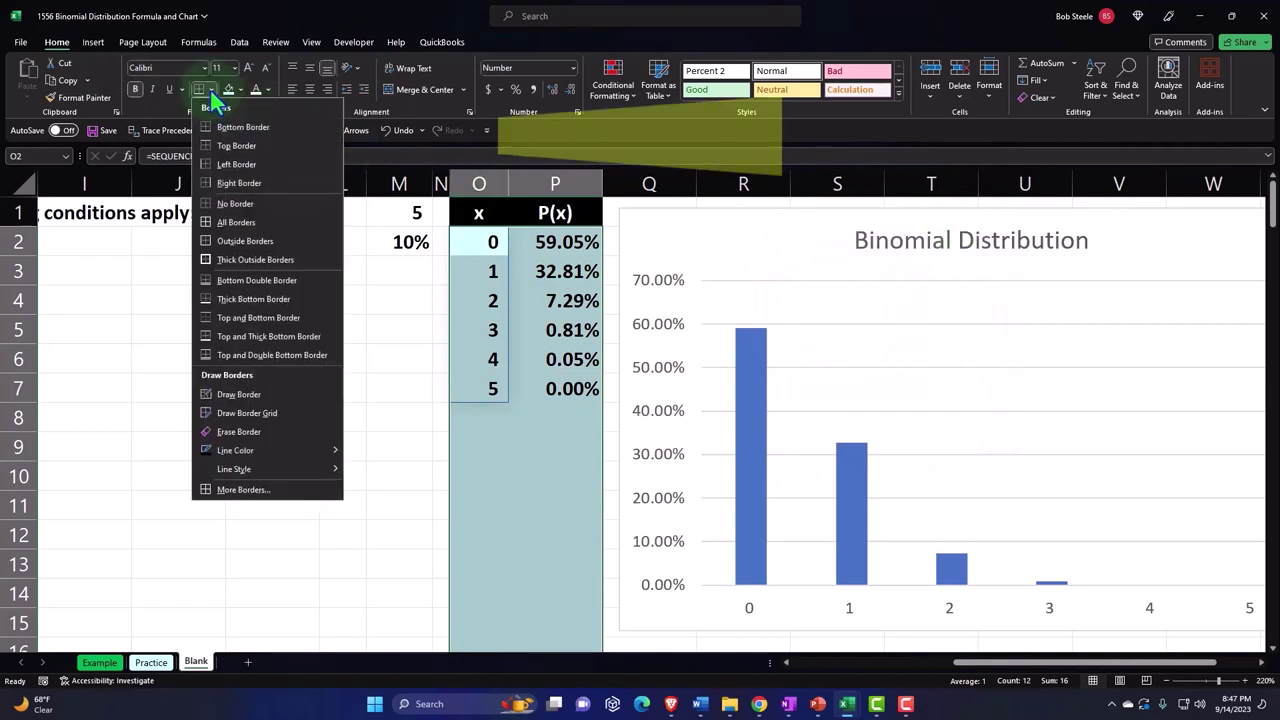
pyautogui.click(230, 248)
pyautogui.click(314, 304)
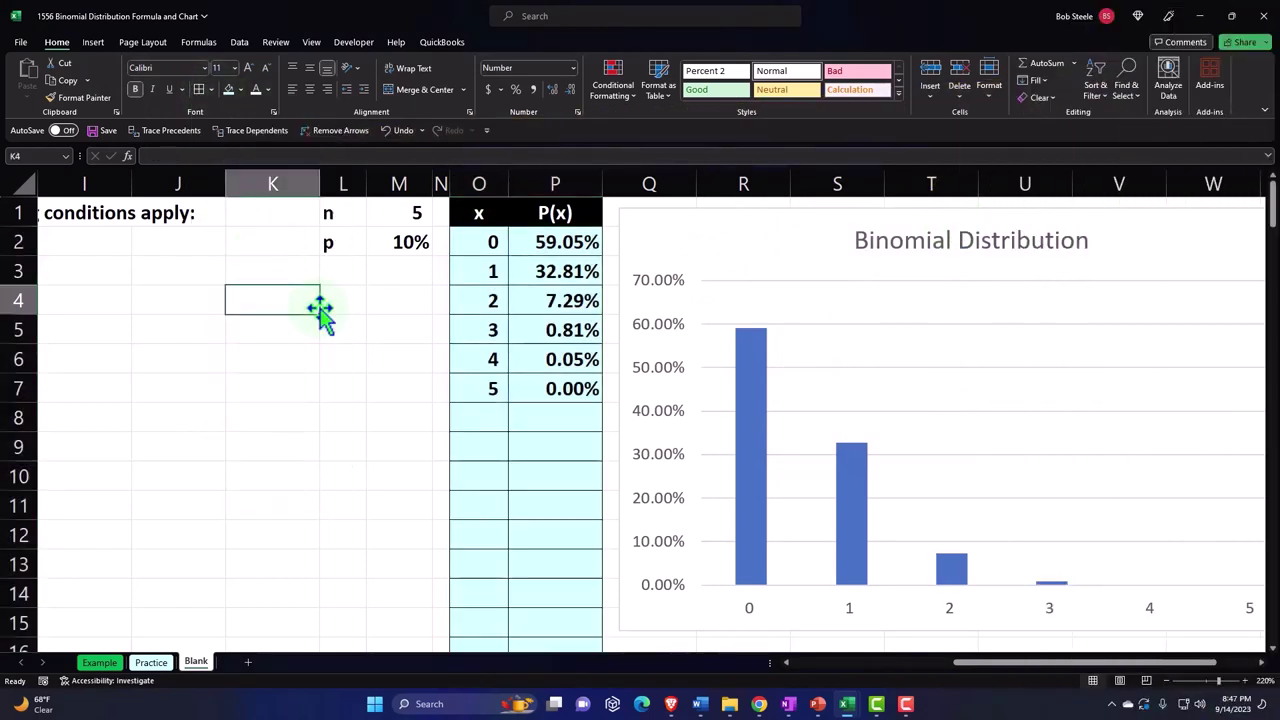
# - Fill L1:M2 with the light cyan colour and add borders around the n and p cells
pyautogui.moveTo(337, 214); pyautogui.dragTo(374, 229)
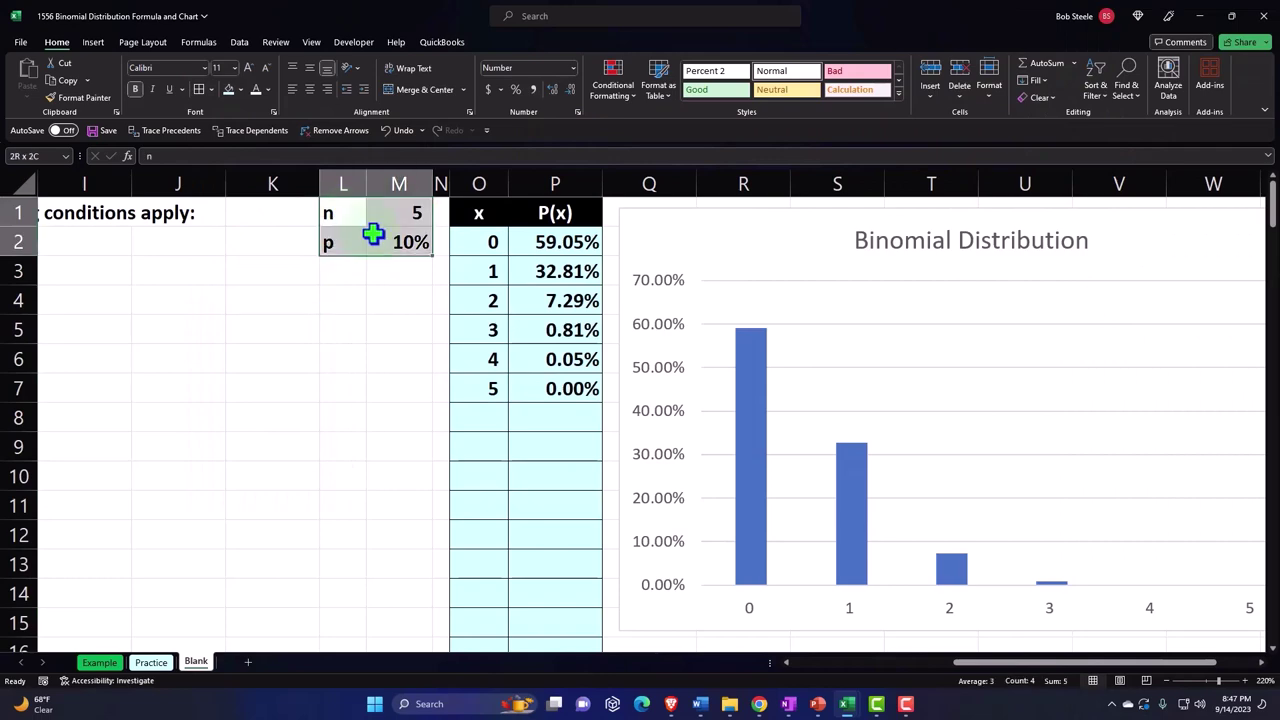
pyautogui.click(228, 90)
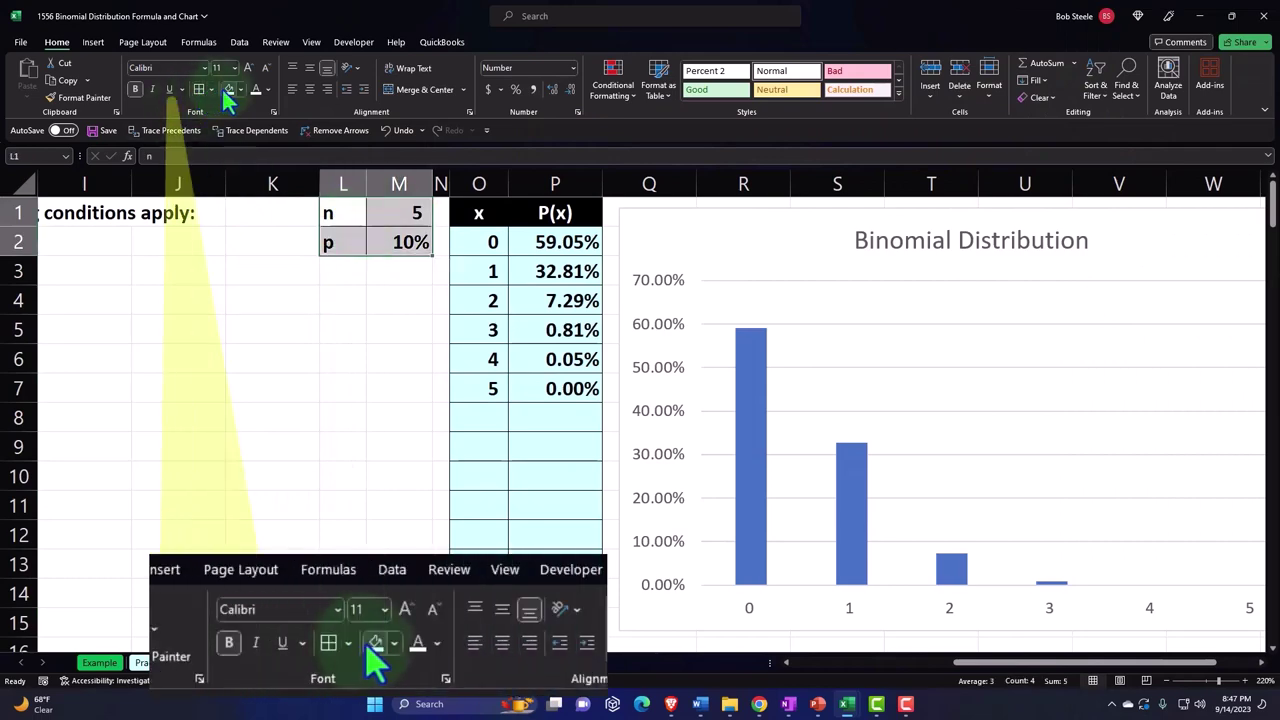
pyautogui.click(232, 248)
pyautogui.press('Home')
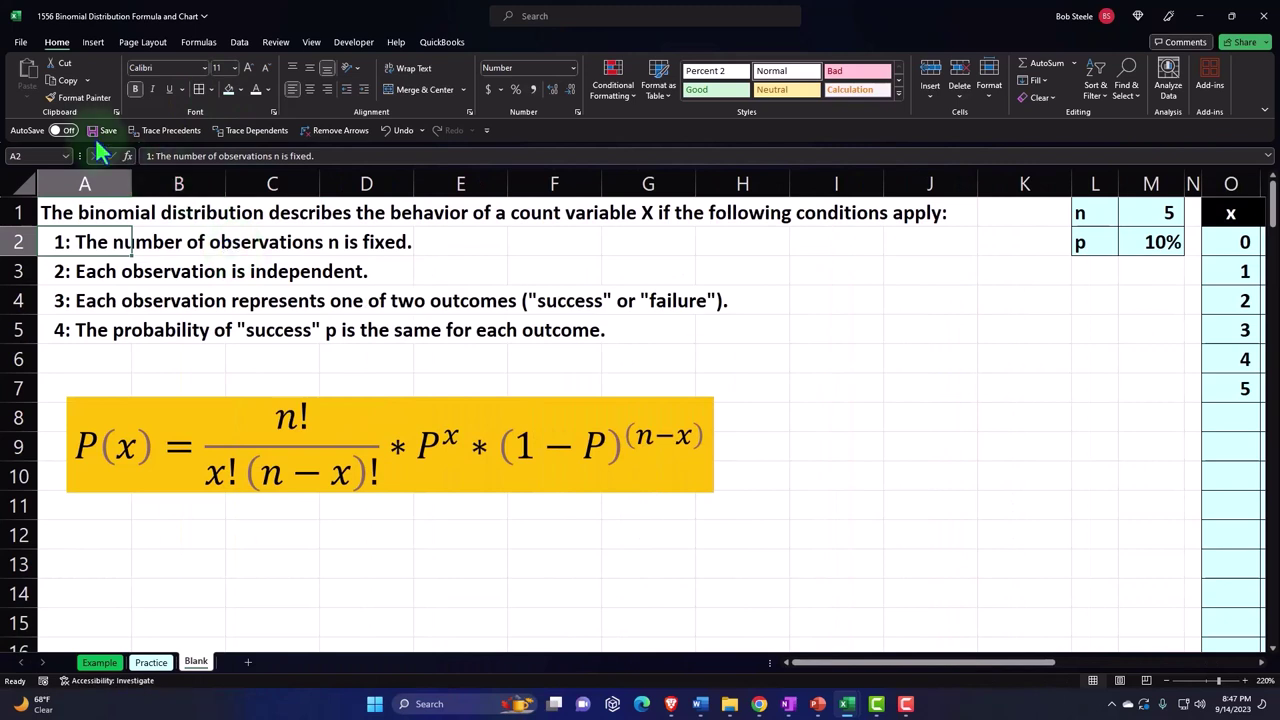
# - Run Spelling from the Review tab, continuing from the sheet's beginning, and dismiss the completion notice
pyautogui.click(283, 45)
pyautogui.click(28, 80)
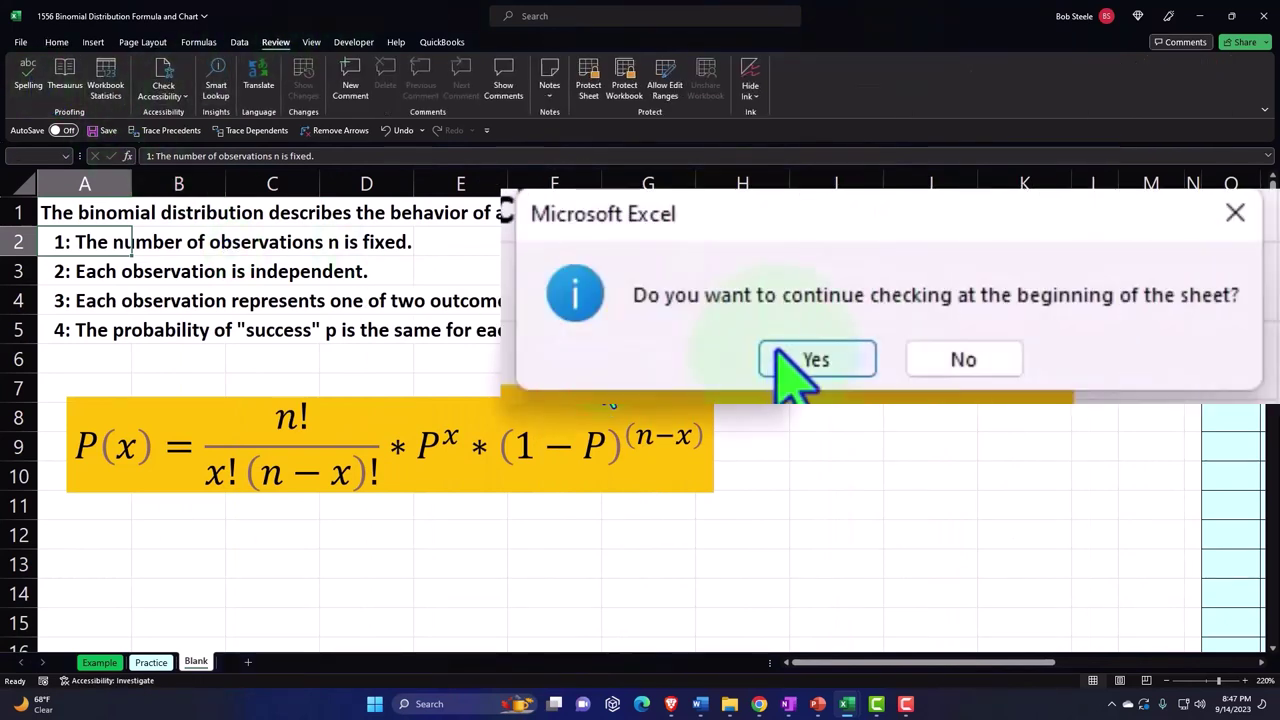
pyautogui.click(800, 360)
pyautogui.click(889, 357)
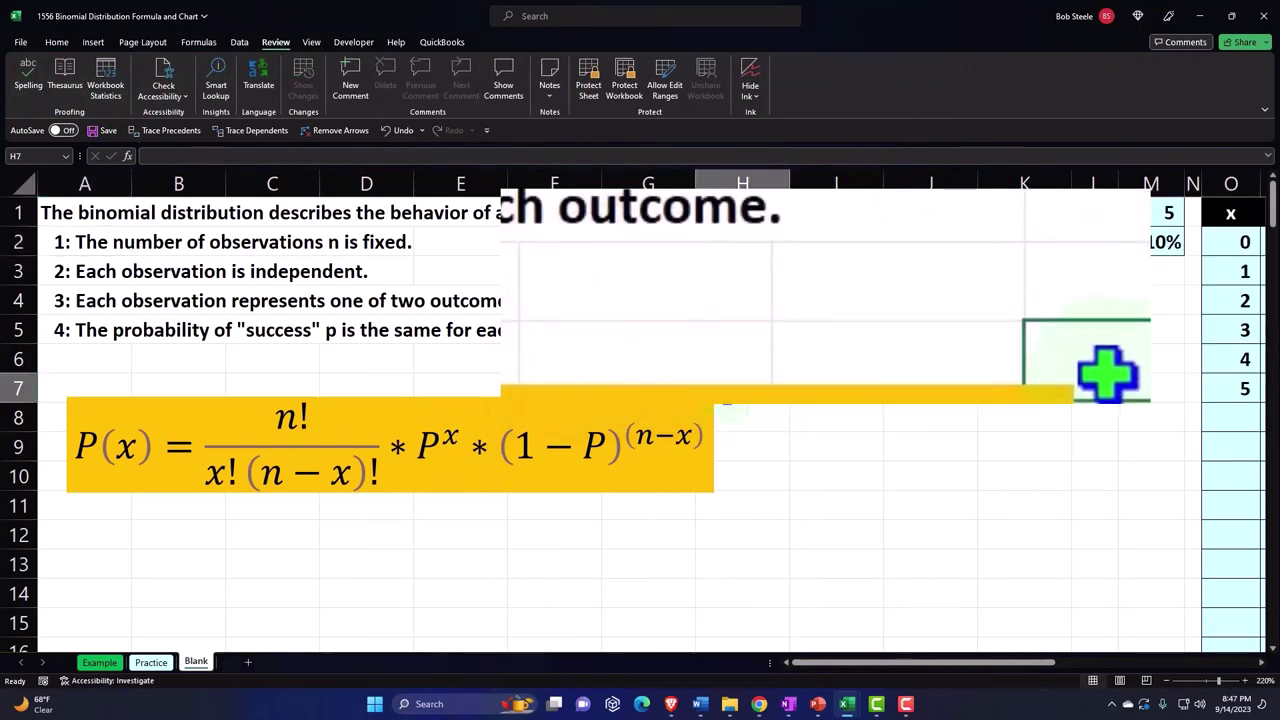